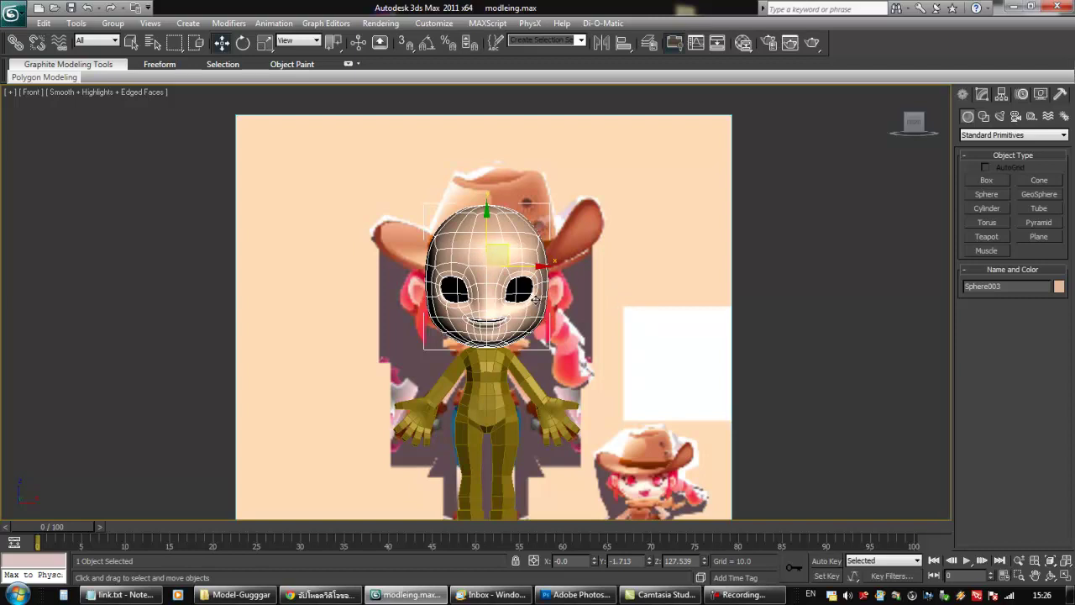
Remove the MeshSmooth modifier from the head mesh
{"action": "middle_click_drag", "start_coordinate": [540, 310], "coordinate": [529, 274]}
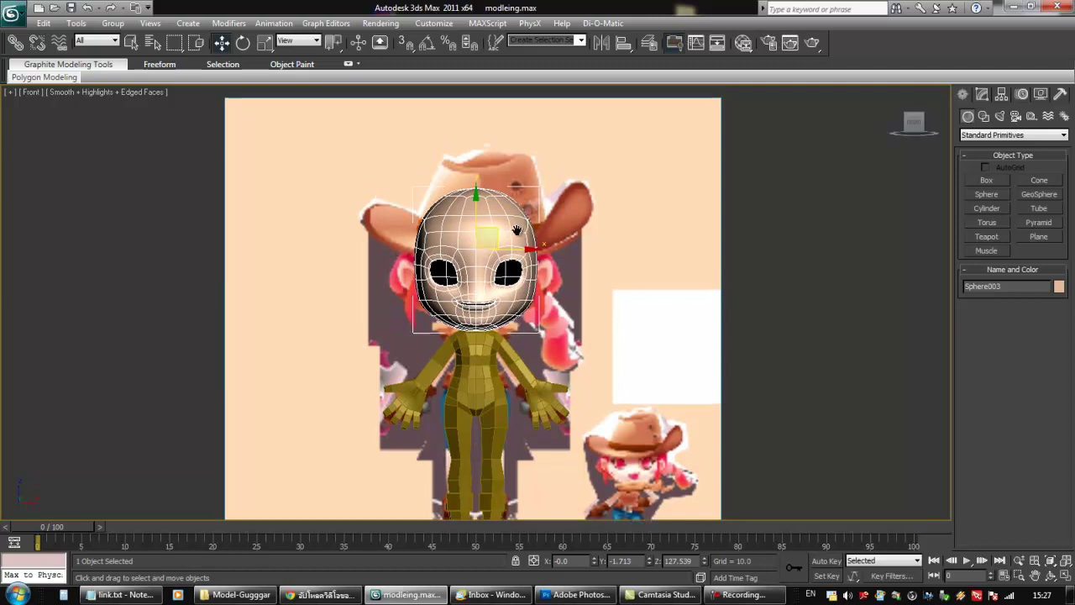
{"action": "scroll", "coordinate": [516, 291], "scroll_direction": "up", "scroll_amount": 3}
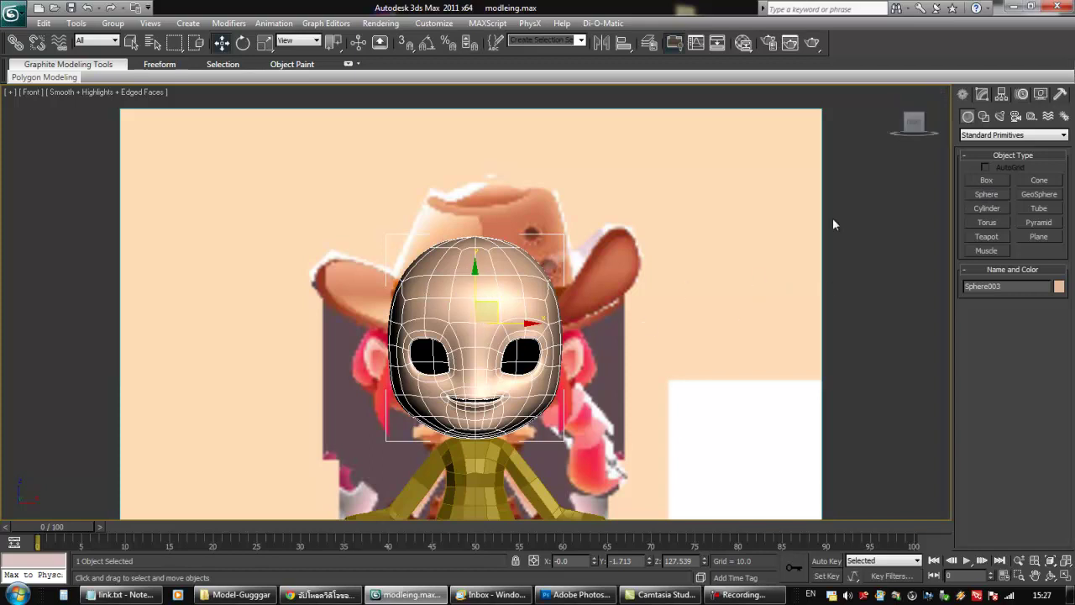
{"action": "left_click", "coordinate": [981, 95]}
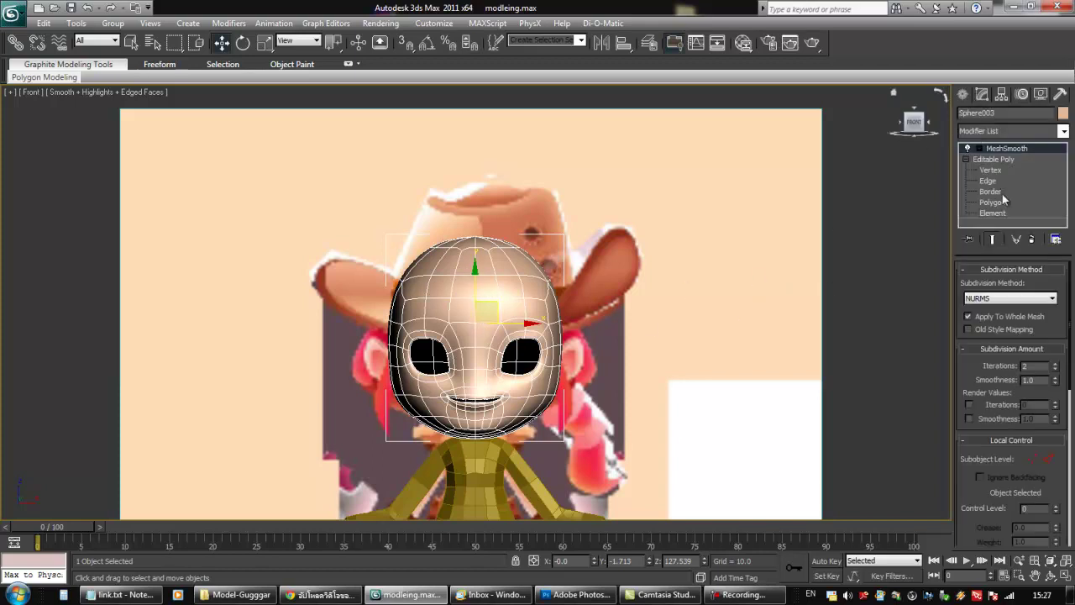
{"action": "left_click", "coordinate": [1032, 239]}
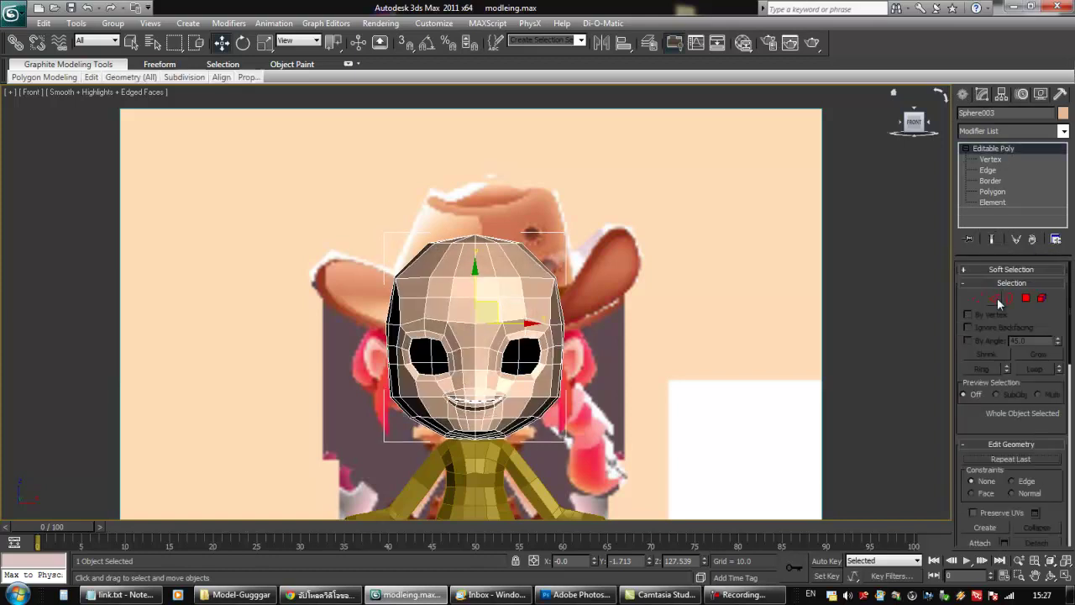
Clone the polygons on the upper part of the head upward to a separate object named Hat
{"action": "left_click", "coordinate": [1026, 298]}
{"action": "left_click_drag", "start_coordinate": [374, 211], "coordinate": [612, 311]}
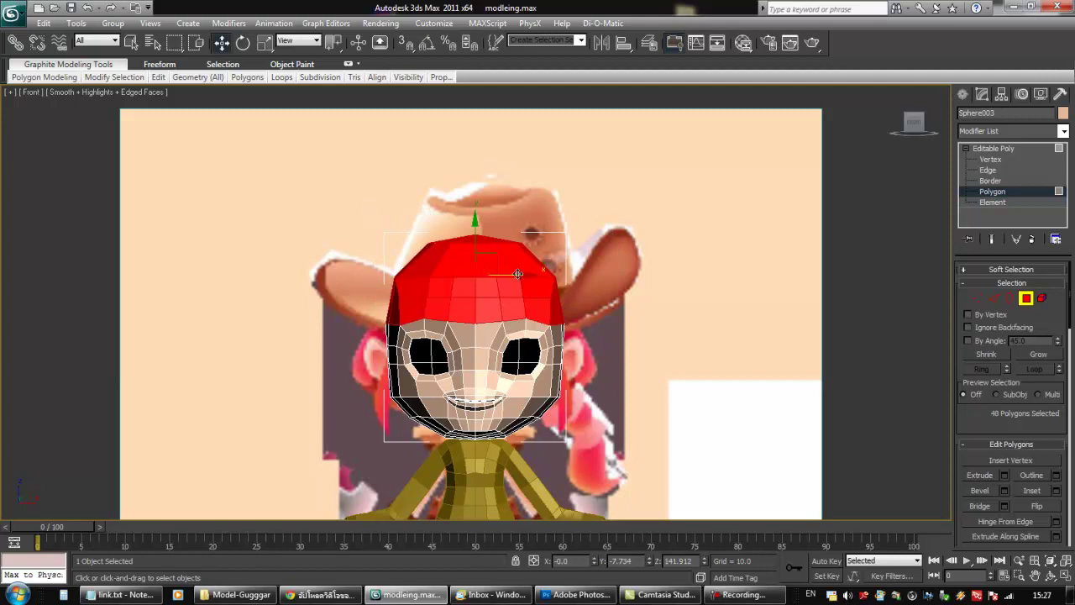
{"action": "left_click_drag", "start_coordinate": [467, 245], "coordinate": [466, 172]}
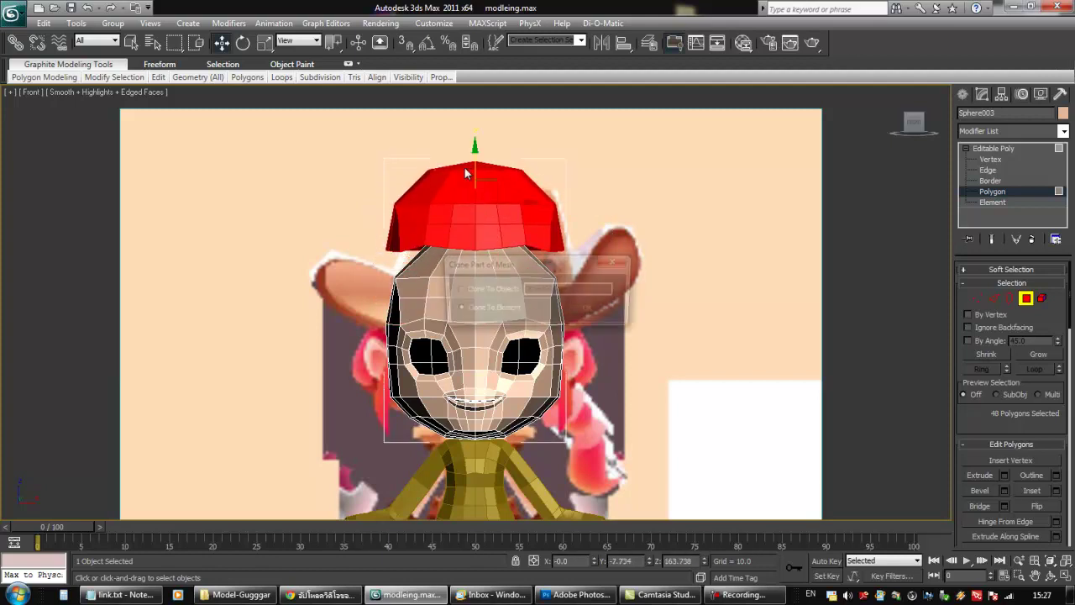
{"action": "left_click", "coordinate": [455, 289]}
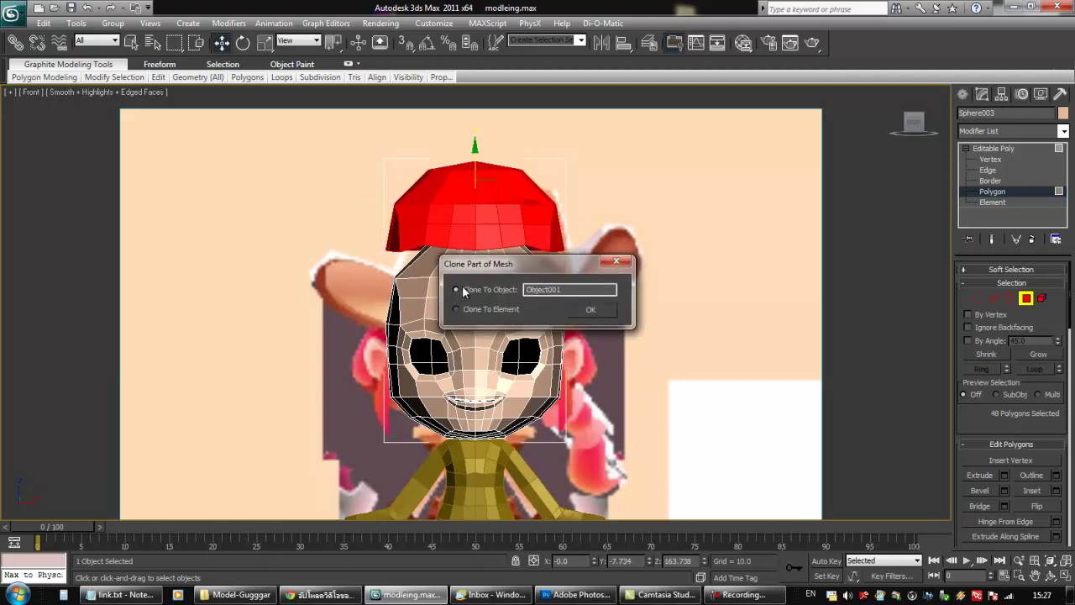
{"action": "left_click_drag", "start_coordinate": [569, 291], "coordinate": [494, 290]}
{"action": "type", "text": "Hat"}
{"action": "key", "text": "Return"}
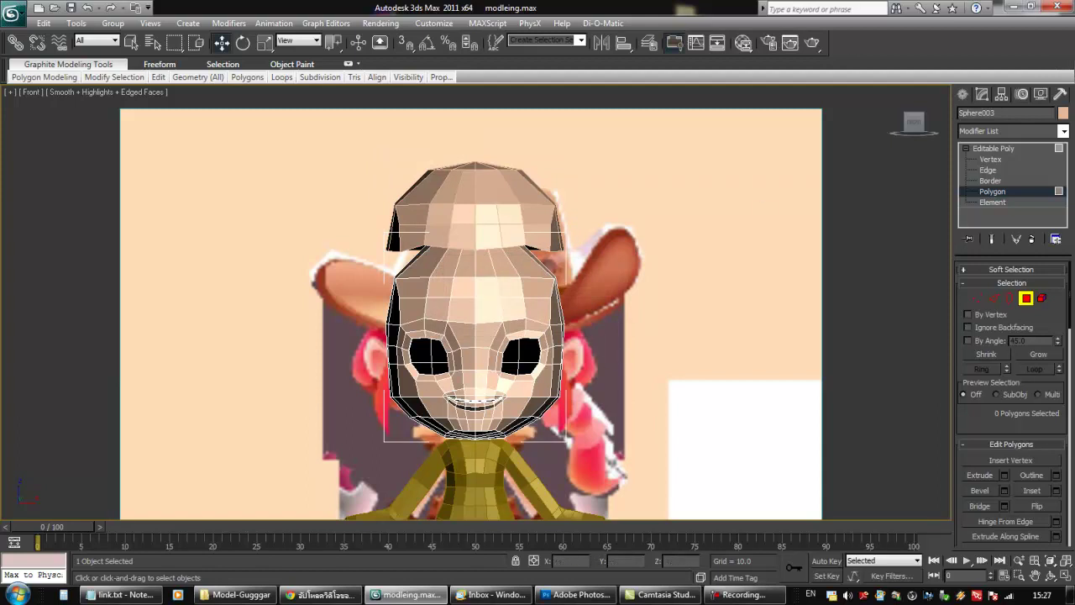
Select the Hat object and set its display properties to See-Through
{"action": "right_click", "coordinate": [703, 300]}
{"action": "left_click", "coordinate": [1025, 298]}
{"action": "left_click", "coordinate": [507, 245]}
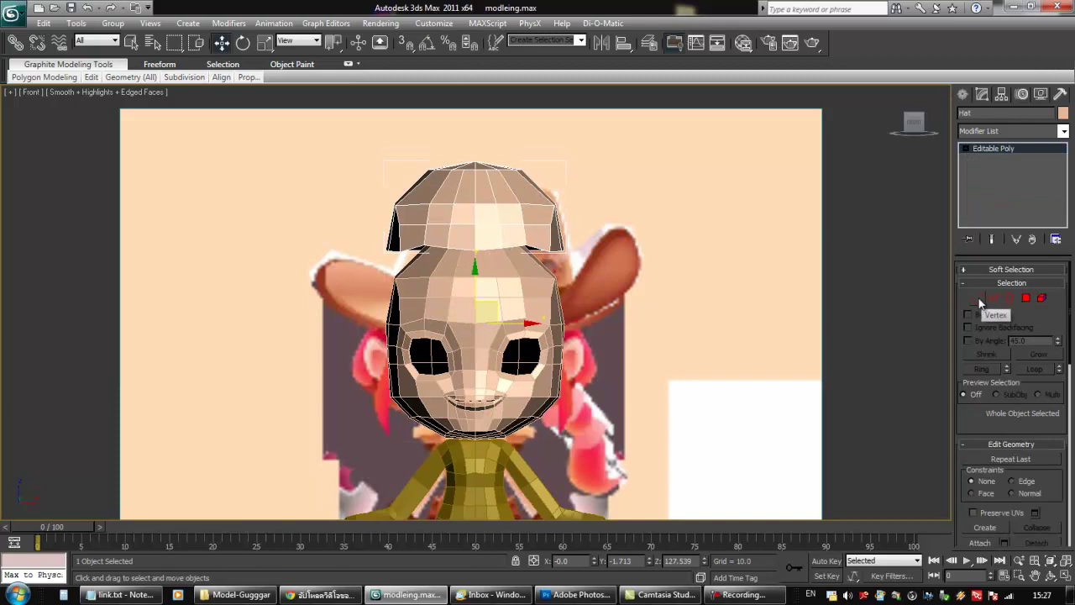
{"action": "key", "text": "e"}
{"action": "right_click", "coordinate": [496, 222]}
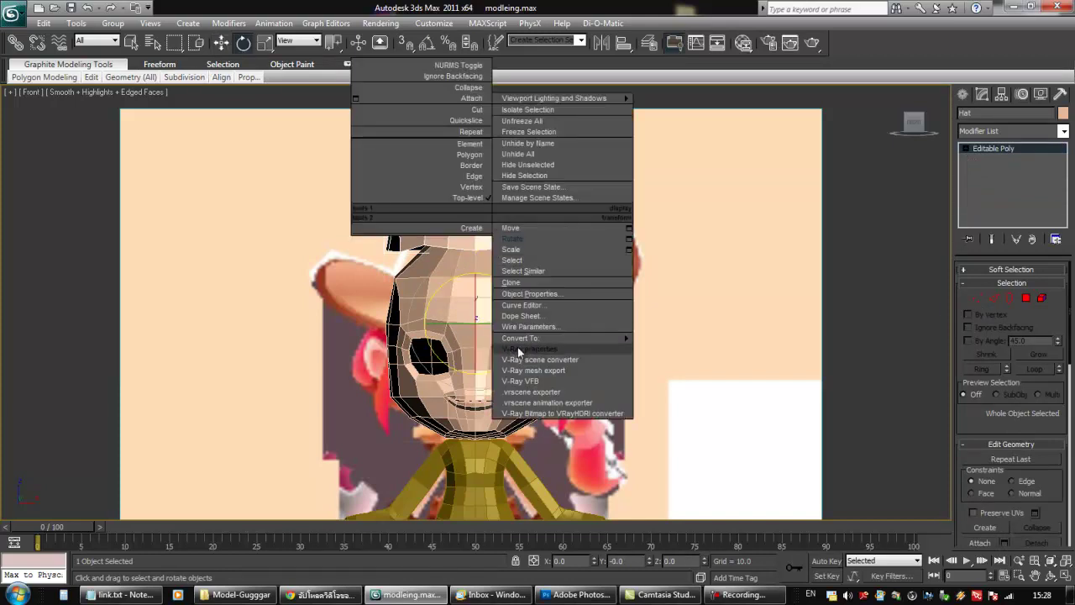
{"action": "left_click", "coordinate": [543, 292]}
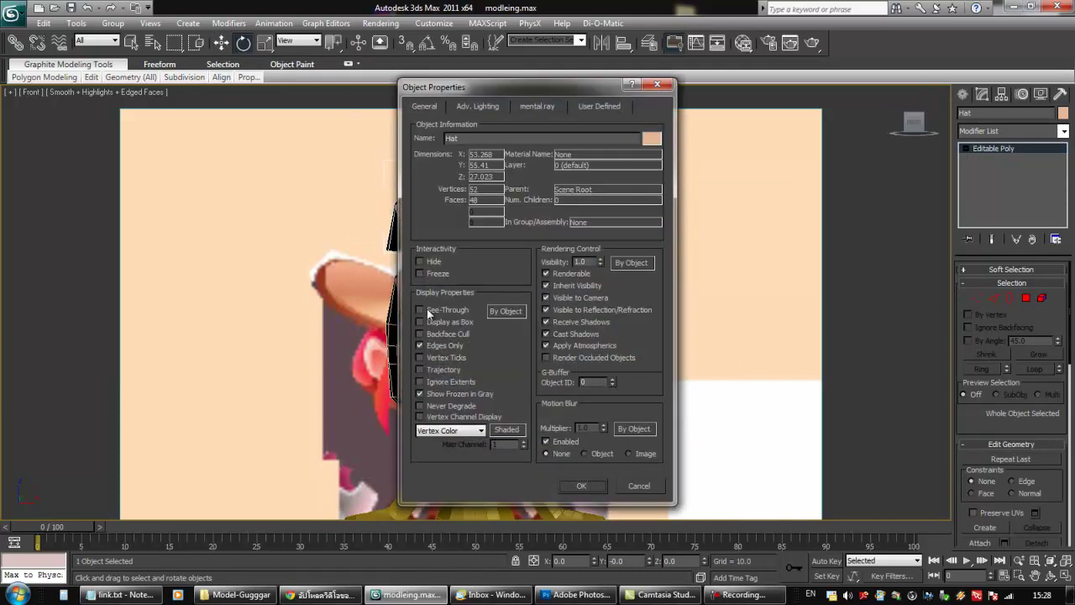
{"action": "left_click", "coordinate": [581, 486]}
Move all of the Hat's vertices down so the shell sits over the crown of the head
{"action": "left_click", "coordinate": [975, 298]}
{"action": "middle_click_drag", "start_coordinate": [462, 193], "coordinate": [496, 209]}
{"action": "scroll", "coordinate": [495, 210], "scroll_direction": "up", "scroll_amount": 2}
{"action": "left_click_drag", "start_coordinate": [342, 135], "coordinate": [704, 305]}
{"action": "left_click_drag", "start_coordinate": [365, 103], "coordinate": [737, 291]}
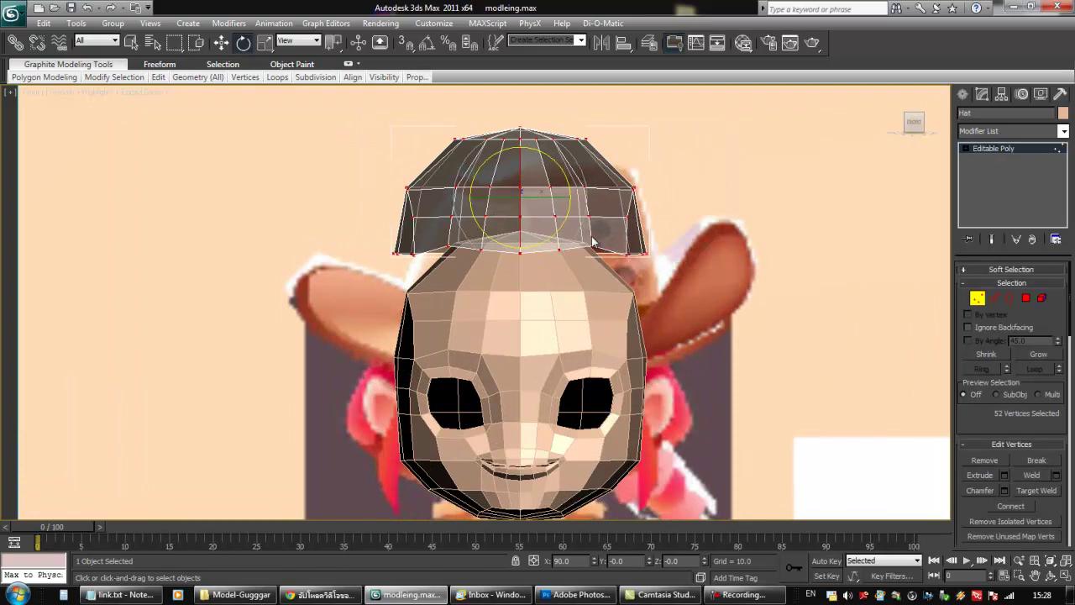
{"action": "key", "text": "w"}
{"action": "left_click_drag", "start_coordinate": [520, 160], "coordinate": [520, 243]}
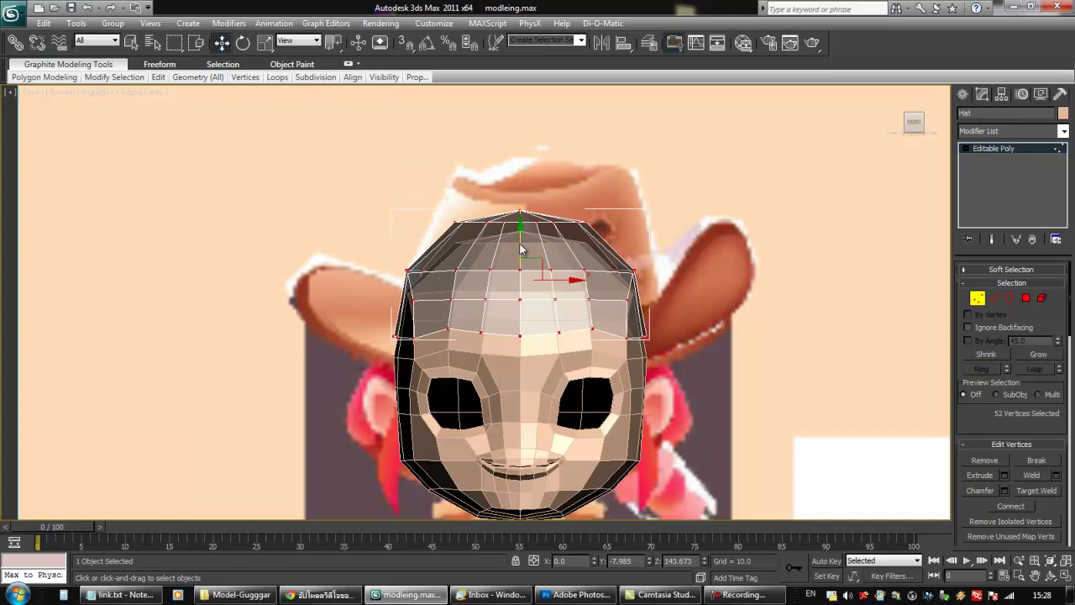
Raise the Hat's upper vertex rows toward the top of the hat in the reference image, leaving the bottom rim in place
{"action": "left_click_drag", "start_coordinate": [374, 190], "coordinate": [654, 290]}
{"action": "left_click_drag", "start_coordinate": [520, 207], "coordinate": [533, 181]}
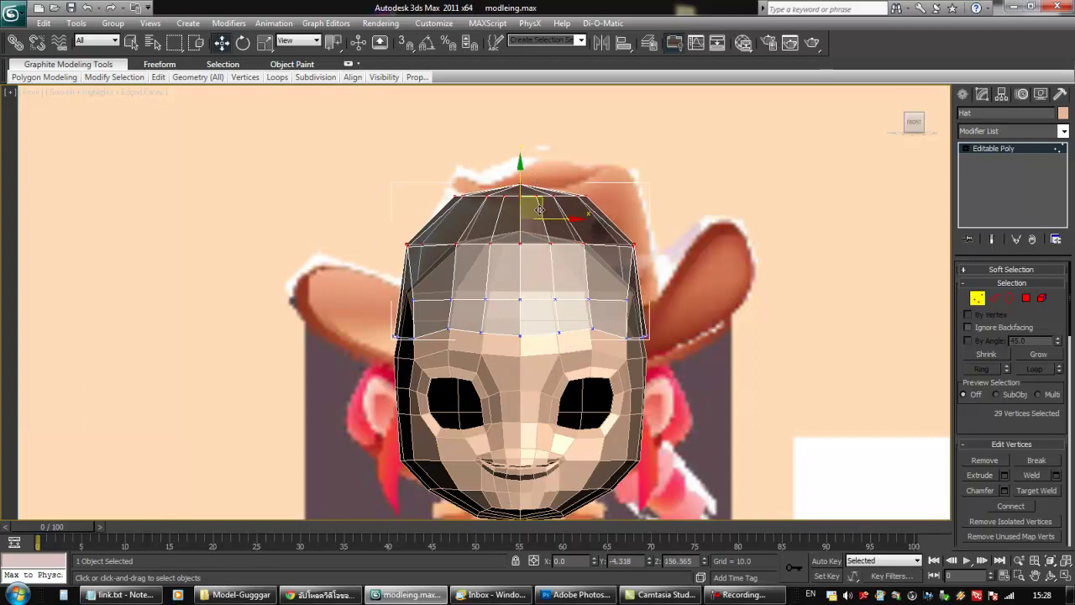
{"action": "left_click_drag", "start_coordinate": [387, 183], "coordinate": [653, 312]}
{"action": "left_click_drag", "start_coordinate": [337, 138], "coordinate": [685, 320]}
{"action": "left_click_drag", "start_coordinate": [517, 206], "coordinate": [518, 192]}
Flatten the Hat's bottom rim vertices into a level line by scaling them vertically
{"action": "left_click_drag", "start_coordinate": [375, 305], "coordinate": [680, 357]}
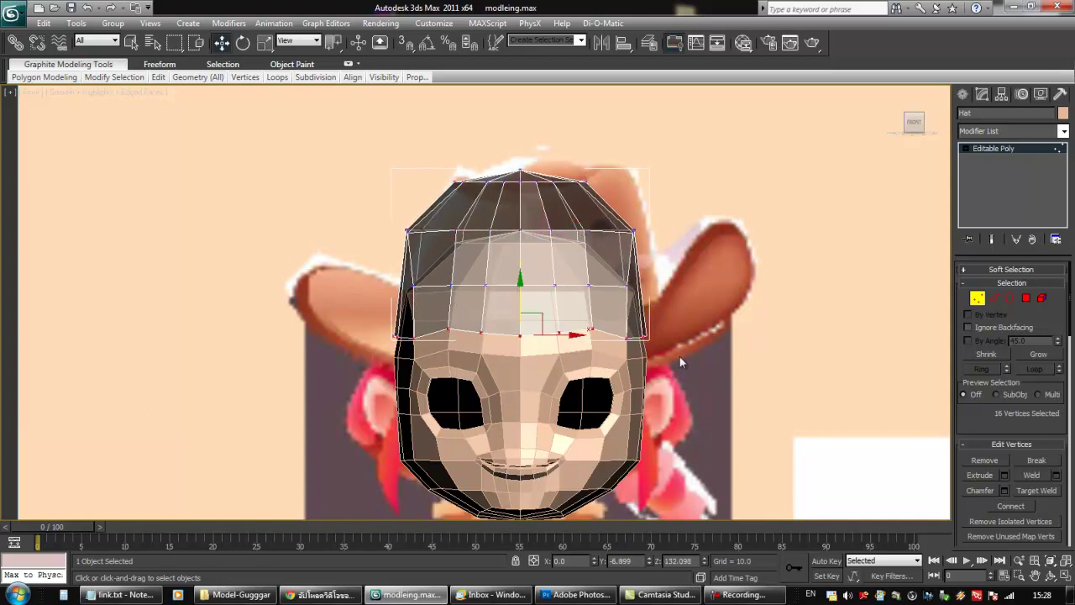
{"action": "key", "text": "r"}
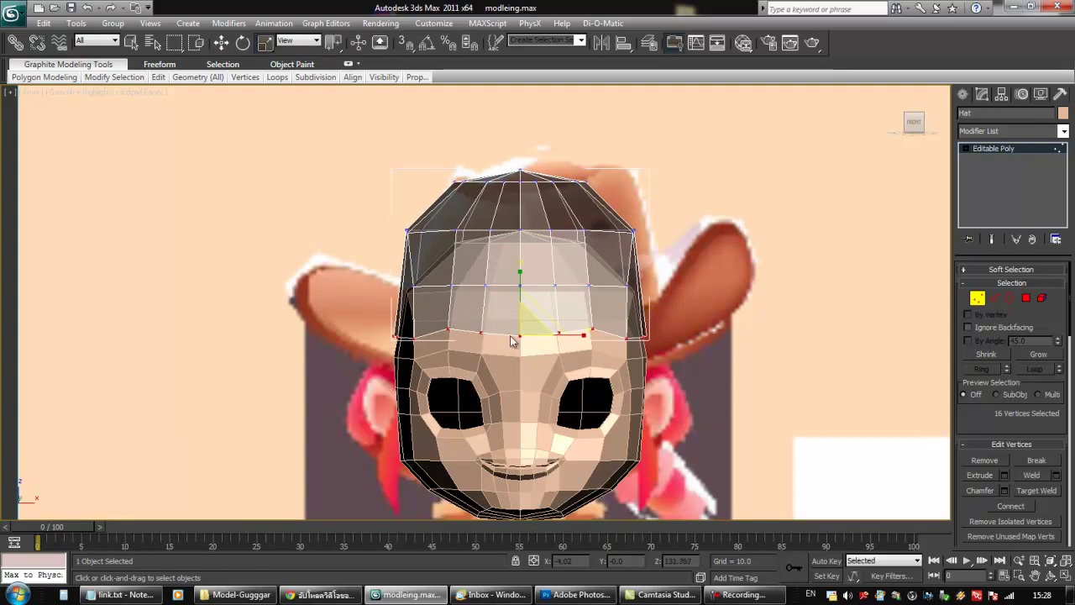
{"action": "left_click_drag", "start_coordinate": [520, 283], "coordinate": [257, 418]}
{"action": "left_click_drag", "start_coordinate": [361, 303], "coordinate": [669, 371]}
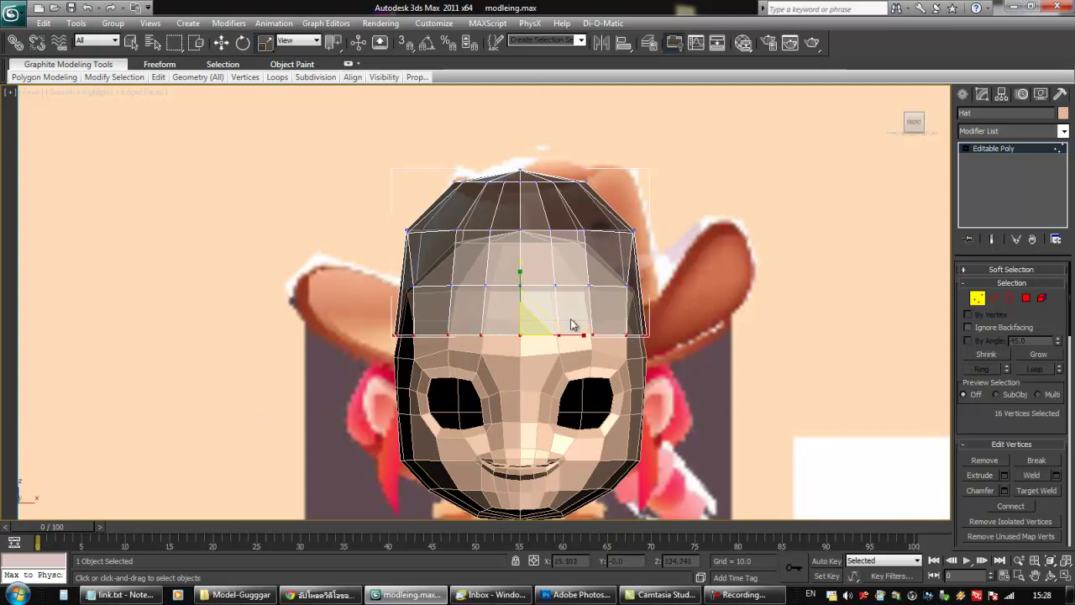
{"action": "left_click_drag", "start_coordinate": [520, 280], "coordinate": [521, 429]}
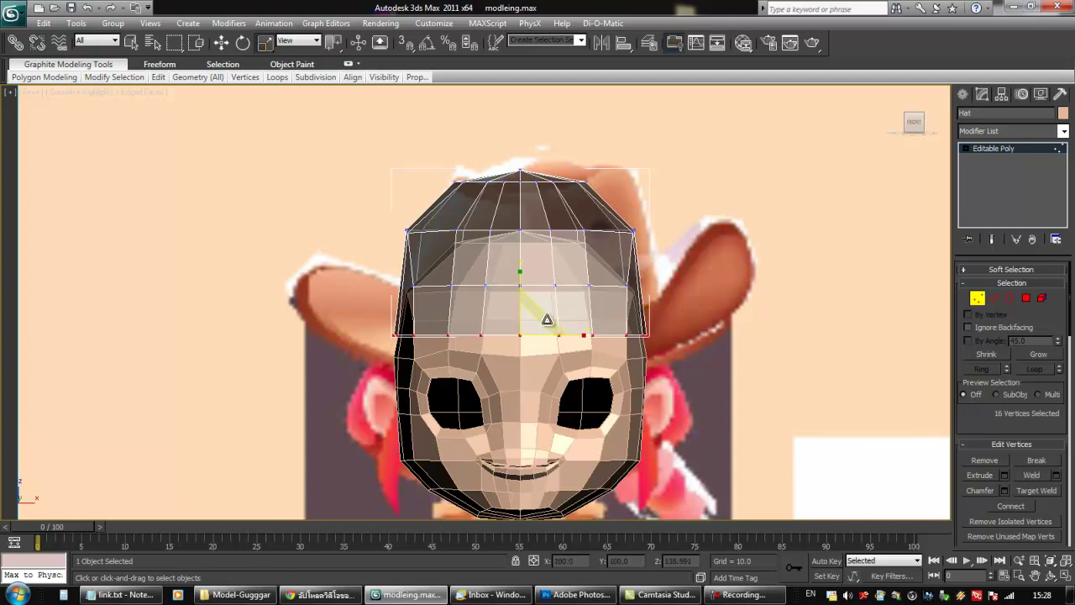
Lower the middle vertices of the Hat's bottom rim in widening groups to curve the rim gently downward
{"action": "middle_click_drag", "start_coordinate": [536, 322], "coordinate": [540, 302]}
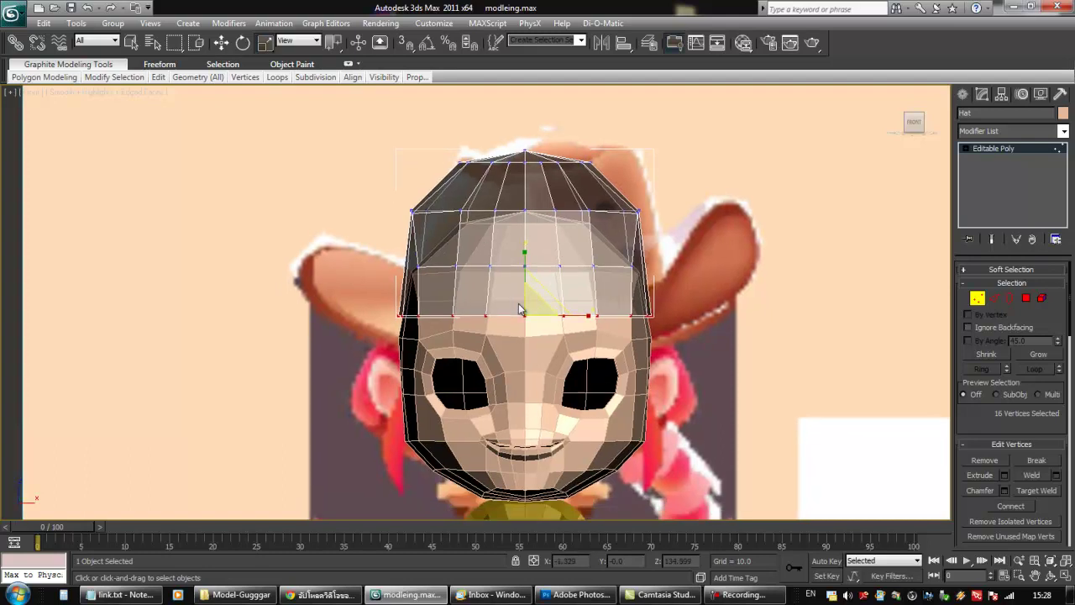
{"action": "left_click_drag", "start_coordinate": [462, 301], "coordinate": [570, 331]}
{"action": "key", "text": "w"}
{"action": "mouse_move", "coordinate": [528, 282]}
{"action": "left_mouse_down"}
{"action": "mouse_move", "coordinate": [534, 328]}
{"action": "mouse_move", "coordinate": [526, 287]}
{"action": "left_mouse_up"}
{"action": "left_click_drag", "start_coordinate": [448, 307], "coordinate": [604, 335]}
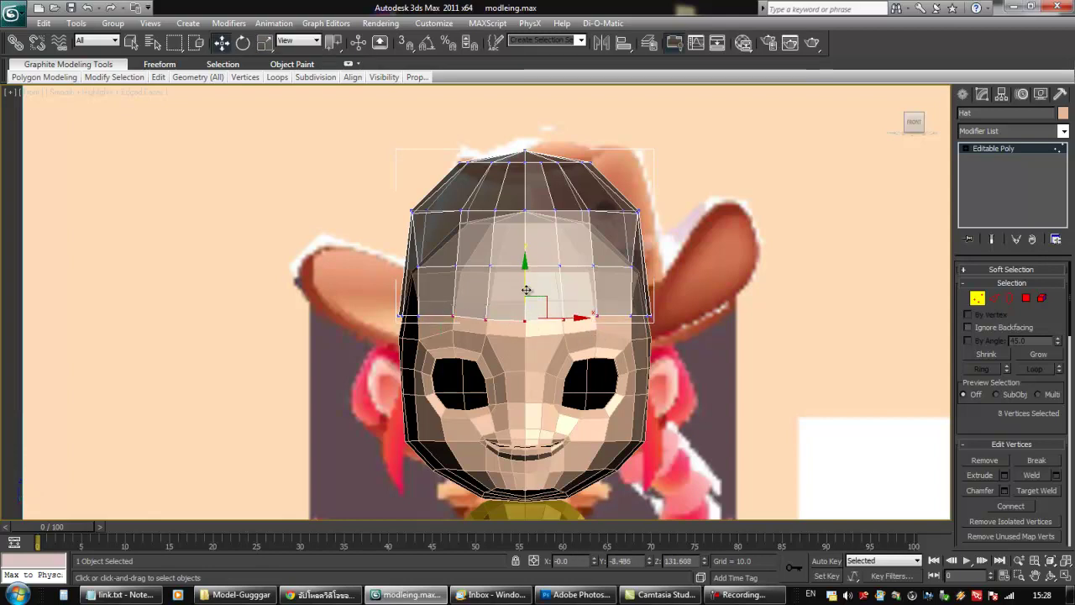
{"action": "left_click_drag", "start_coordinate": [527, 280], "coordinate": [529, 285]}
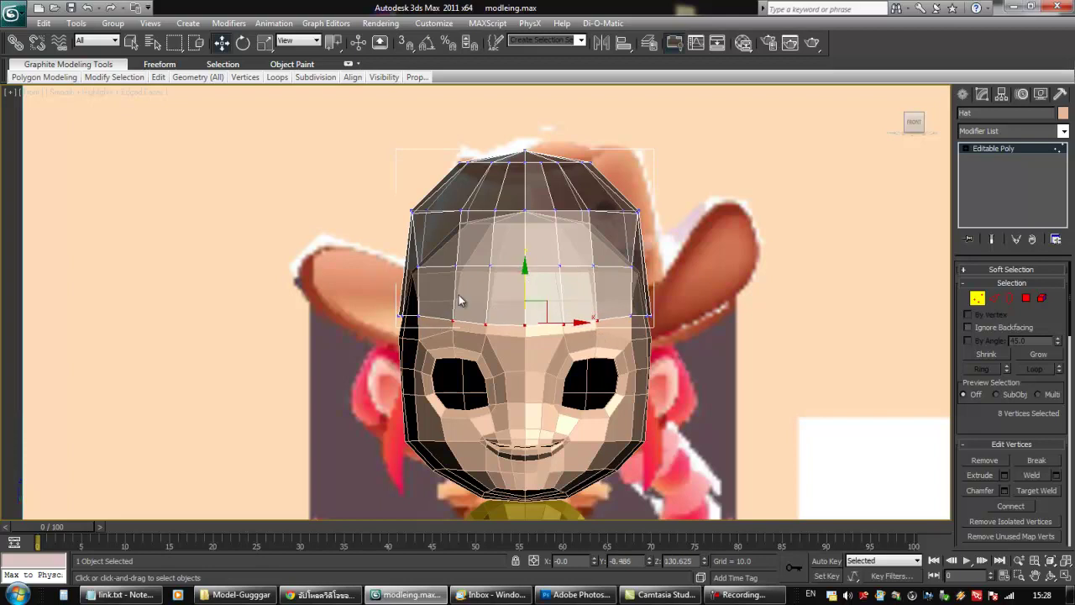
{"action": "left_click_drag", "start_coordinate": [421, 303], "coordinate": [633, 339]}
{"action": "left_click_drag", "start_coordinate": [525, 282], "coordinate": [524, 285]}
{"action": "left_click", "coordinate": [770, 310]}
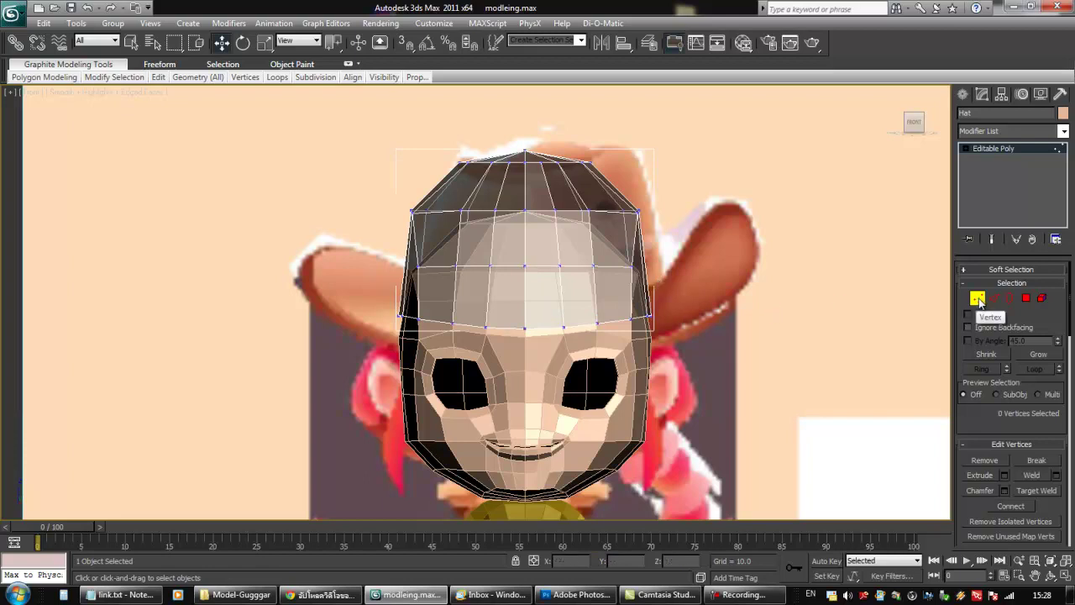
{"action": "left_click_drag", "start_coordinate": [363, 135], "coordinate": [530, 182]}
{"action": "left_click", "coordinate": [525, 150]}
{"action": "key", "text": "ctrl+z"}
{"action": "left_click_drag", "start_coordinate": [526, 139], "coordinate": [526, 155]}
{"action": "key", "text": "ctrl+z"}
{"action": "key", "text": "ctrl+z"}
{"action": "key", "text": "ctrl+z"}
{"action": "key", "text": "ctrl+y"}
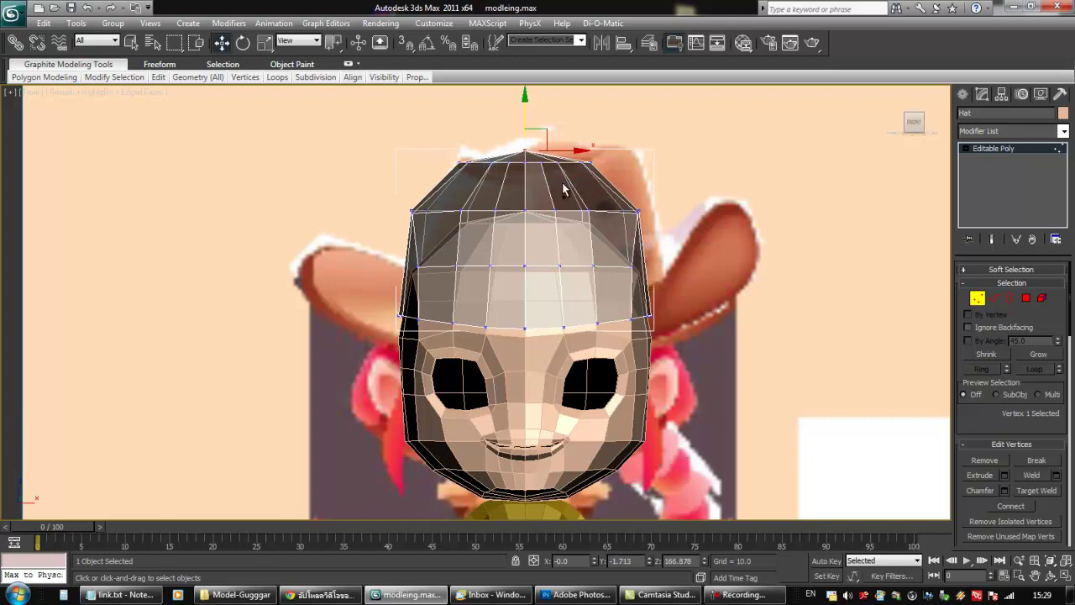
Remove the radial edges on top of the Hat, keeping only those that form a cross through the centre vertex
{"action": "middle_click_drag", "start_coordinate": [568, 187], "coordinate": [528, 290], "text": "alt"}
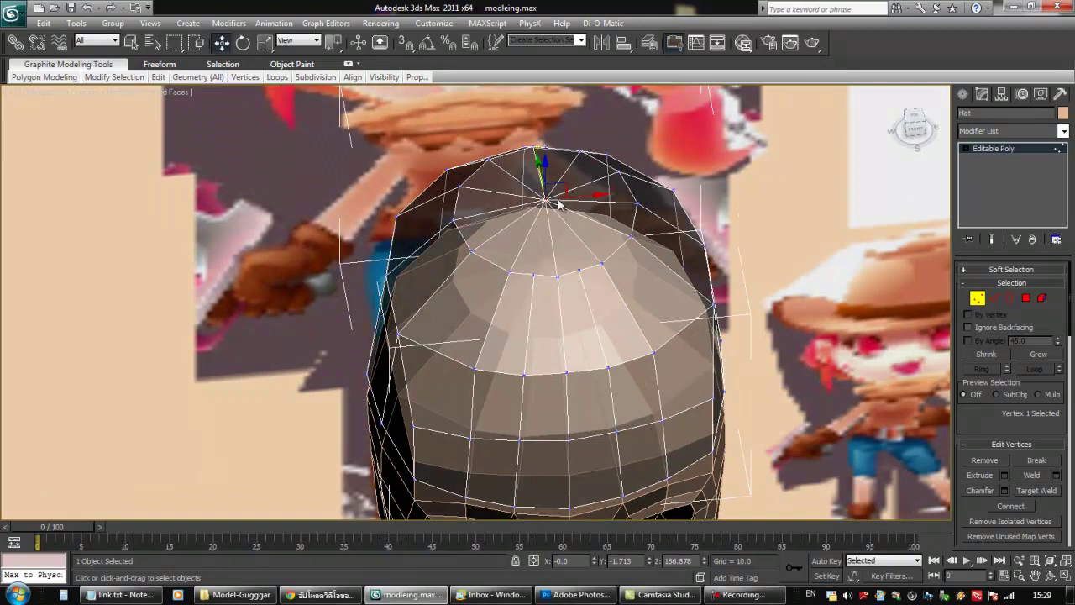
{"action": "left_click_drag", "start_coordinate": [999, 427], "coordinate": [994, 394]}
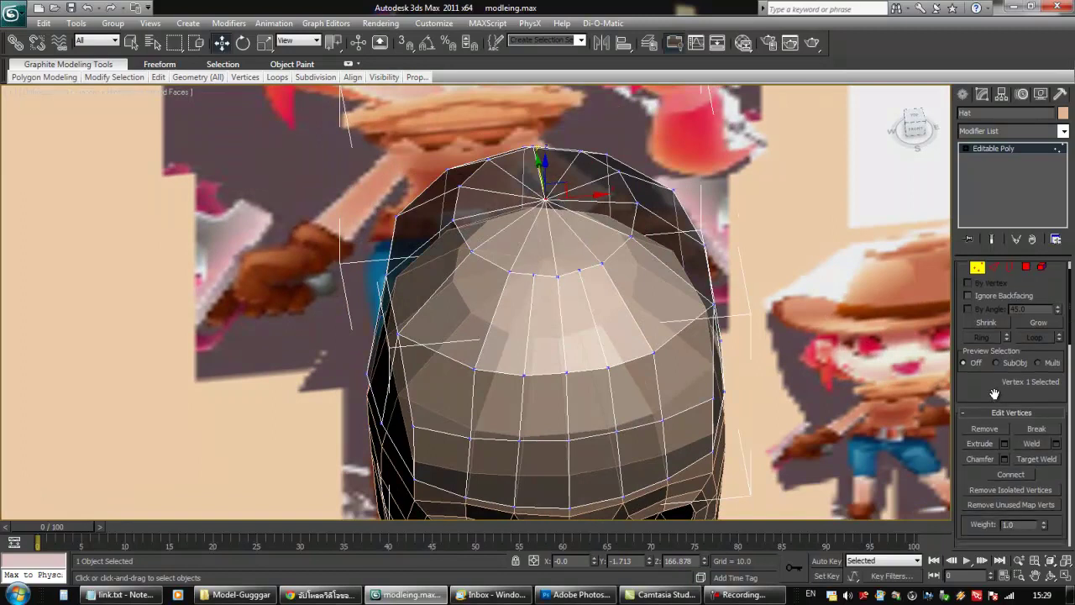
{"action": "left_click", "coordinate": [997, 267]}
{"action": "left_click", "coordinate": [621, 202]}
{"action": "middle_click_drag", "start_coordinate": [595, 192], "coordinate": [590, 228], "text": "alt"}
{"action": "left_click", "coordinate": [590, 226], "text": "ctrl"}
{"action": "left_click", "coordinate": [571, 249], "text": "ctrl"}
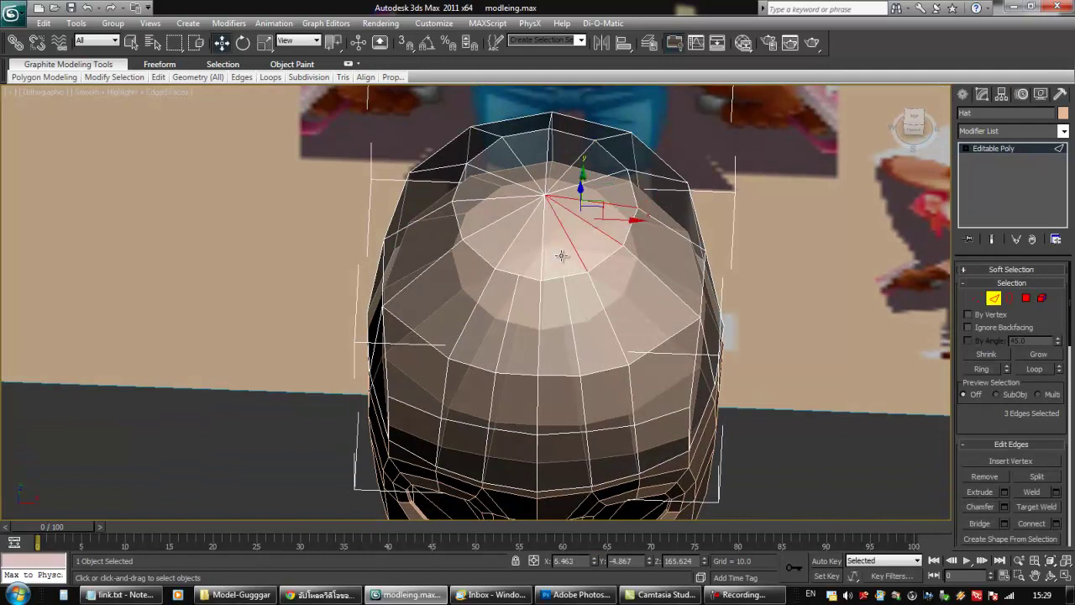
{"action": "left_click", "coordinate": [523, 229], "text": "ctrl"}
{"action": "left_click", "coordinate": [513, 213], "text": "ctrl"}
{"action": "left_click", "coordinate": [506, 195], "text": "ctrl"}
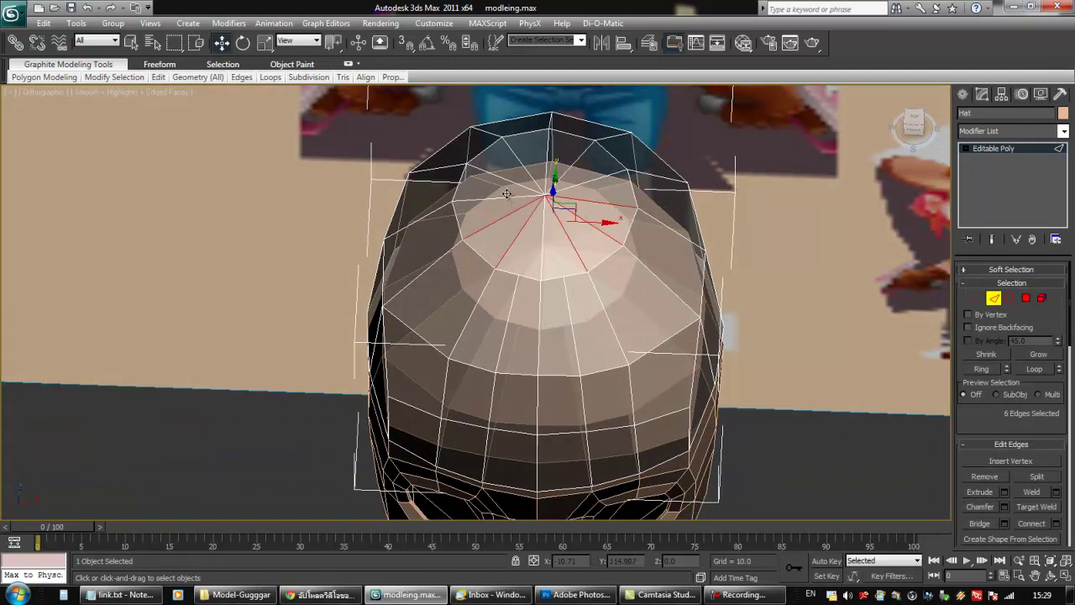
{"action": "left_click", "coordinate": [500, 197], "text": "ctrl"}
{"action": "middle_click_drag", "start_coordinate": [567, 225], "coordinate": [616, 214], "text": "alt"}
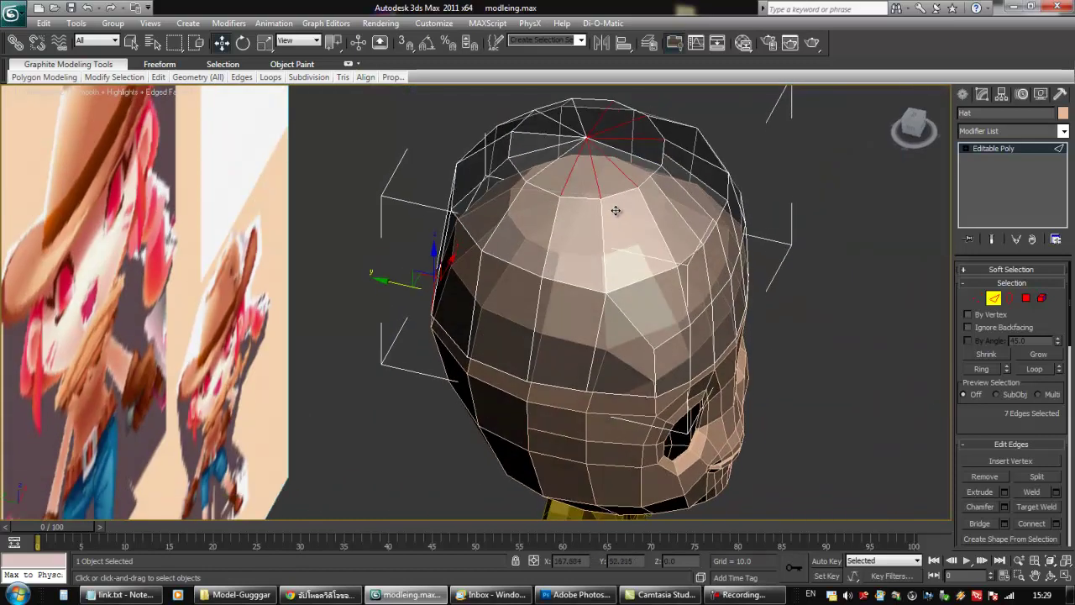
{"action": "left_click_drag", "start_coordinate": [398, 178], "coordinate": [526, 333], "text": "alt"}
{"action": "middle_click_drag", "start_coordinate": [728, 260], "coordinate": [540, 235], "text": "alt"}
{"action": "middle_click_drag", "start_coordinate": [614, 175], "coordinate": [624, 200], "text": "alt"}
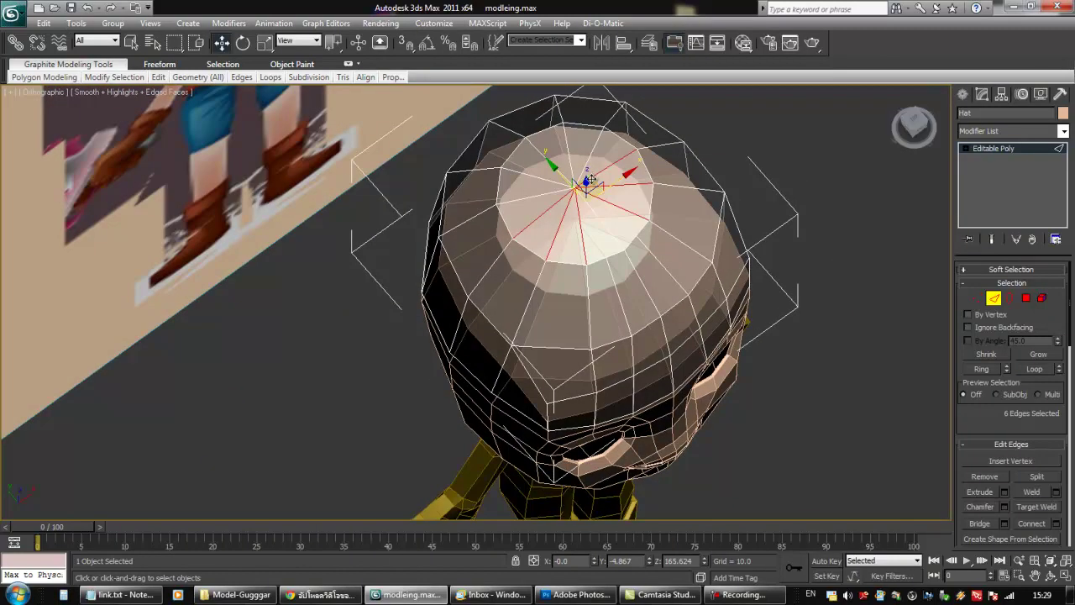
{"action": "left_click_drag", "start_coordinate": [636, 137], "coordinate": [629, 156], "text": "ctrl"}
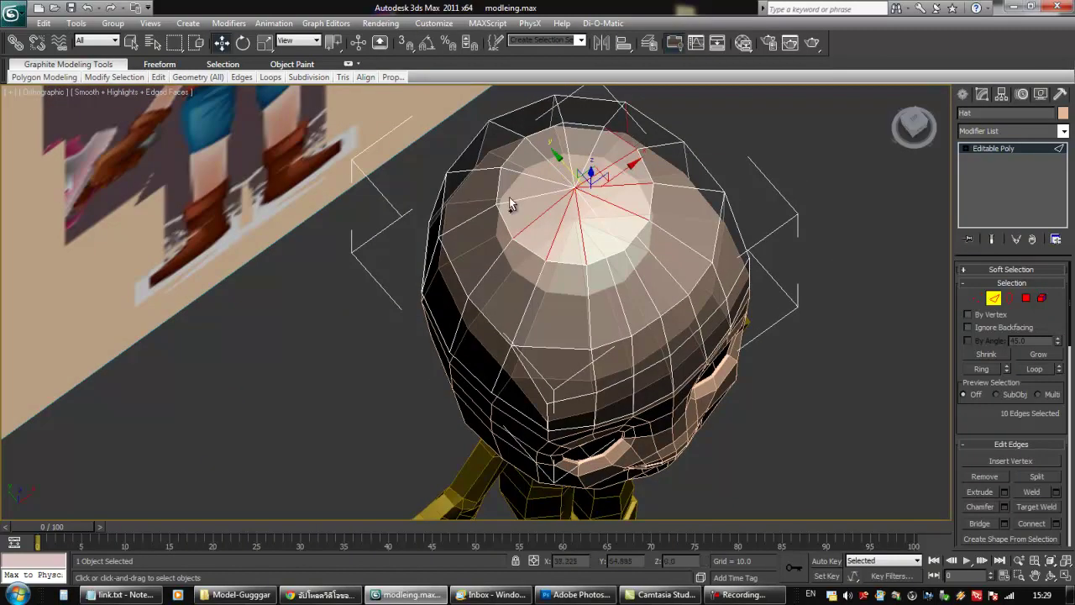
{"action": "key", "text": "ctrl+z"}
{"action": "left_click", "coordinate": [617, 160], "text": "alt"}
{"action": "left_click_drag", "start_coordinate": [523, 216], "coordinate": [526, 231], "text": "alt"}
{"action": "left_click", "coordinate": [528, 198], "text": "ctrl"}
{"action": "left_click", "coordinate": [529, 175], "text": "ctrl"}
{"action": "left_click", "coordinate": [568, 149], "text": "ctrl"}
{"action": "left_click", "coordinate": [589, 152], "text": "ctrl"}
{"action": "mouse_move", "coordinate": [643, 206]}
{"action": "middle_mouse_down", "text": "alt"}
{"action": "mouse_move", "coordinate": [603, 184]}
{"action": "mouse_move", "coordinate": [629, 211]}
{"action": "middle_mouse_up", "text": "alt"}
{"action": "left_click_drag", "start_coordinate": [974, 423], "coordinate": [982, 380]}
{"action": "left_click", "coordinate": [984, 434]}
{"action": "middle_click_drag", "start_coordinate": [649, 339], "coordinate": [509, 263], "text": "alt"}
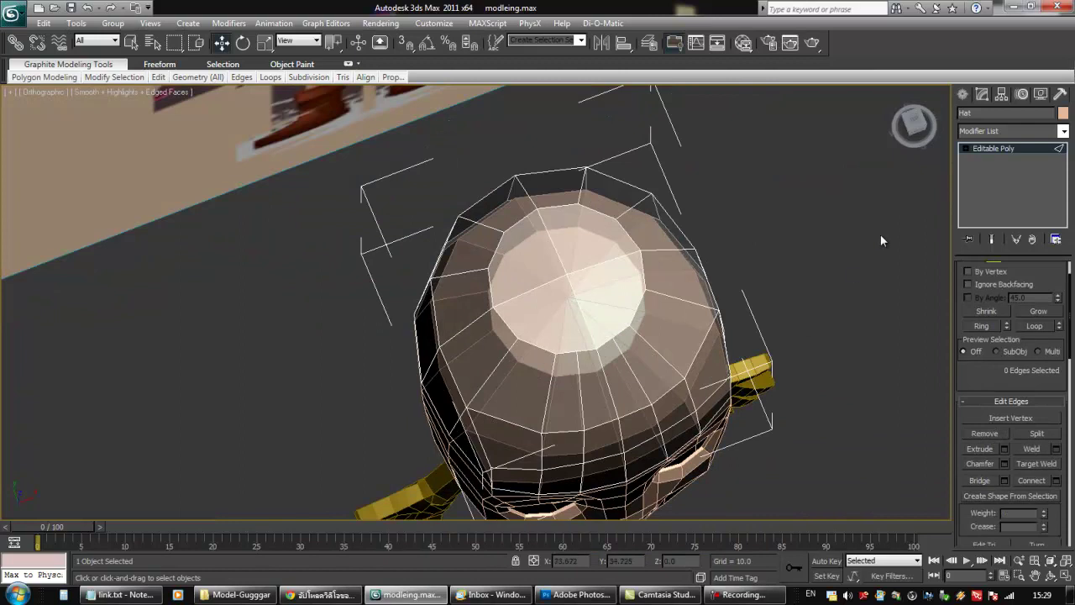
Edit the Hat at vertex level and turn on 3D snapping to vertices
{"action": "left_click", "coordinate": [966, 149]}
{"action": "left_click", "coordinate": [986, 160]}
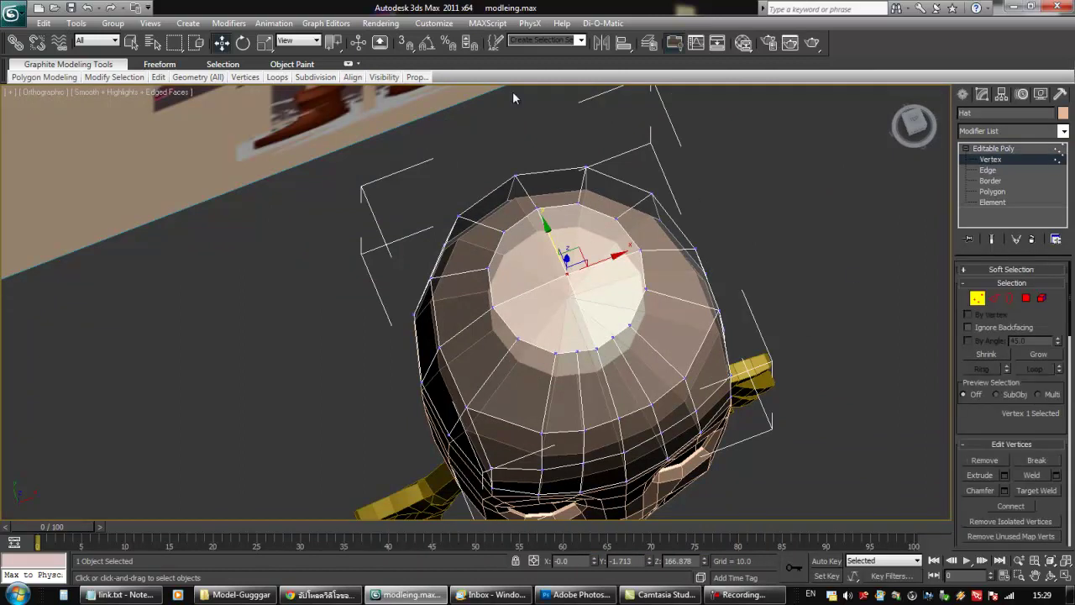
{"action": "left_click", "coordinate": [408, 47]}
{"action": "right_click", "coordinate": [408, 48]}
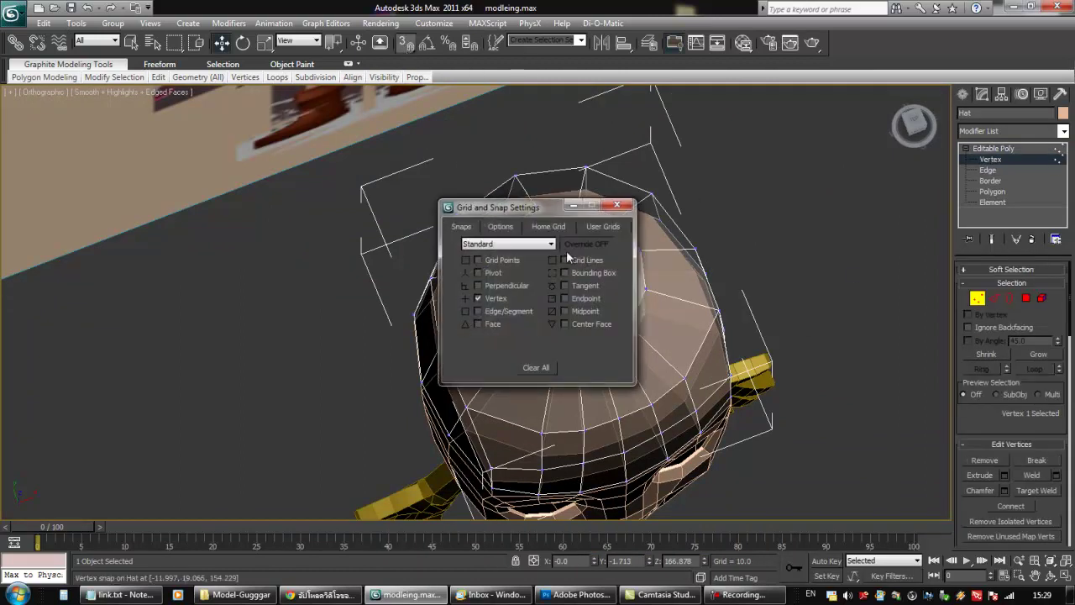
{"action": "left_click", "coordinate": [619, 206]}
Cut two front-to-back edges across the Hat's top between opposite ring vertices, one on each side of the centre
{"action": "left_click", "coordinate": [504, 231]}
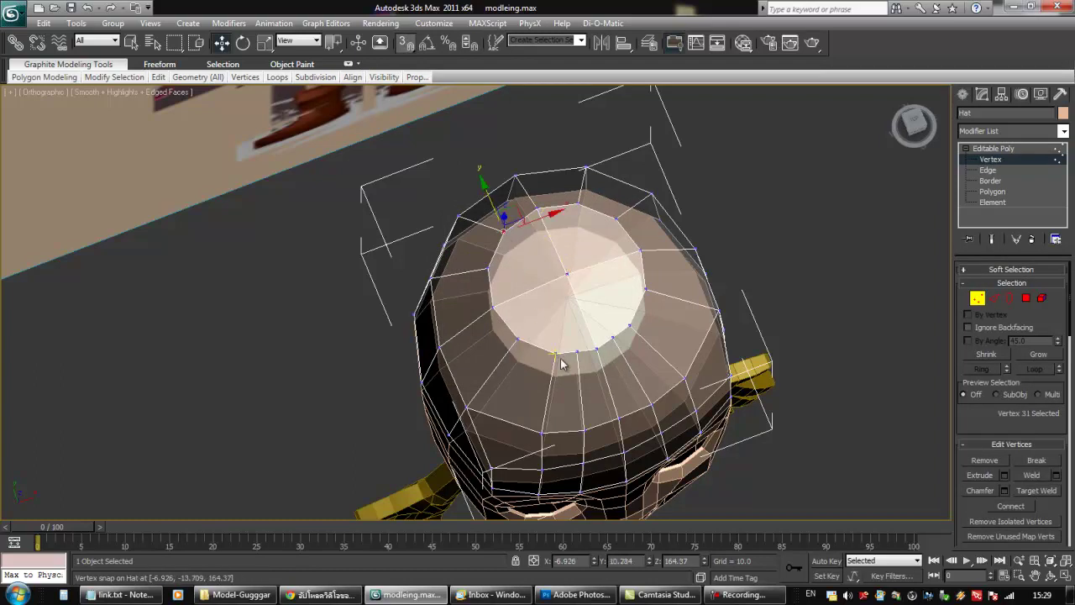
{"action": "left_click", "coordinate": [555, 353]}
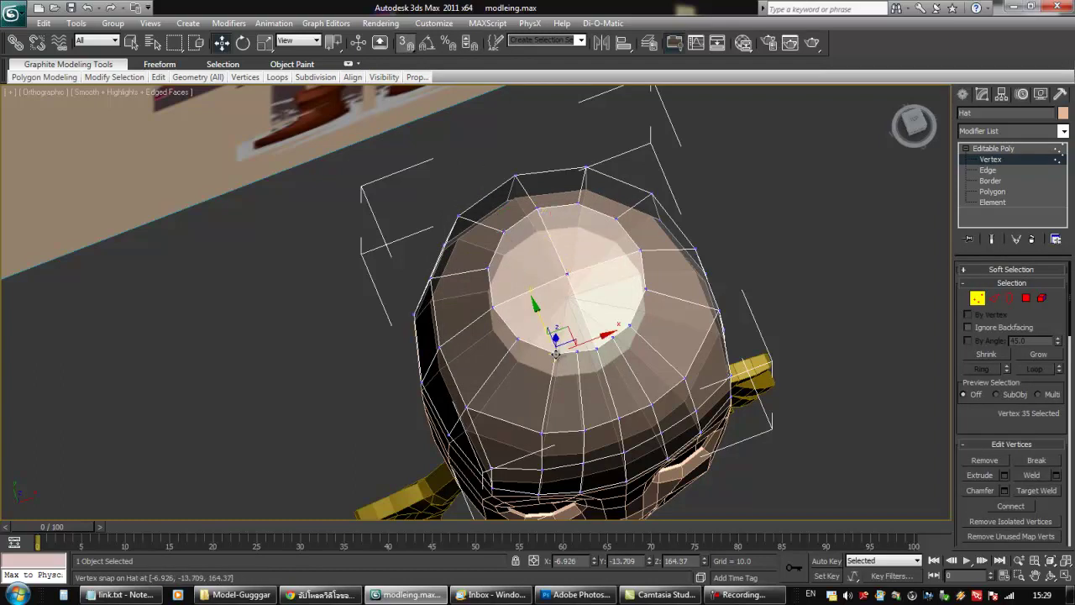
{"action": "scroll", "coordinate": [1003, 445], "scroll_direction": "down", "scroll_amount": 10}
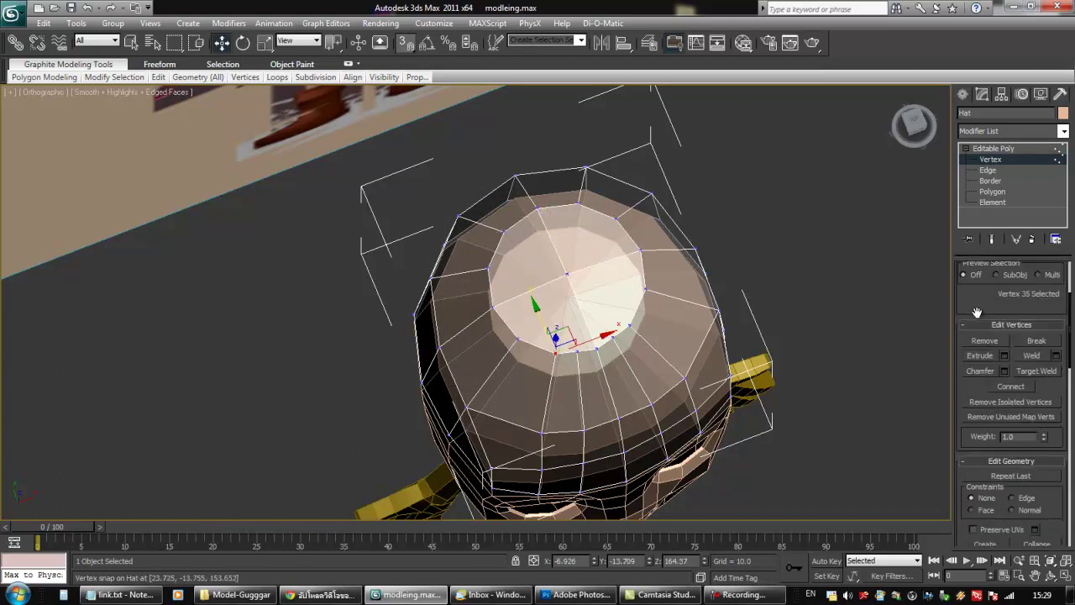
{"action": "left_click", "coordinate": [1034, 428]}
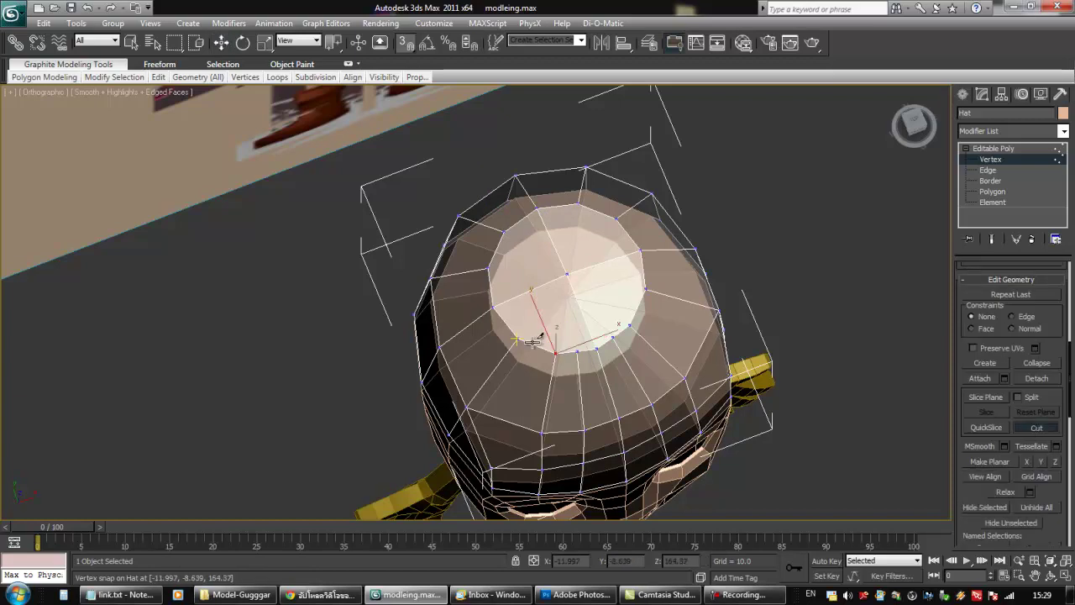
{"action": "left_click", "coordinate": [554, 352]}
{"action": "left_click", "coordinate": [504, 231]}
{"action": "right_click", "coordinate": [504, 230]}
{"action": "left_click", "coordinate": [576, 205]}
{"action": "left_click", "coordinate": [630, 325]}
{"action": "right_click", "coordinate": [631, 325]}
{"action": "middle_click_drag", "start_coordinate": [554, 333], "coordinate": [590, 265], "text": "alt"}
{"action": "right_click", "coordinate": [651, 221]}
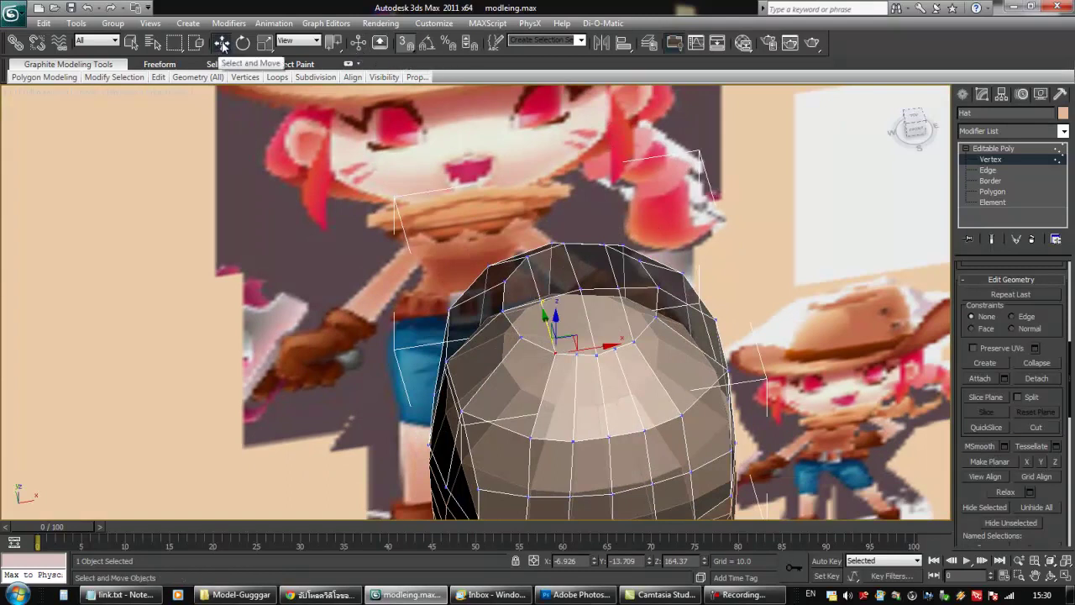
Raise the two top-ring vertices flanking the crown's middle and lower the centre vertex to form a crease
{"action": "mouse_move", "coordinate": [597, 239]}
{"action": "middle_mouse_down", "text": "alt"}
{"action": "mouse_move", "coordinate": [590, 275]}
{"action": "mouse_move", "coordinate": [610, 227]}
{"action": "middle_mouse_up", "text": "alt"}
{"action": "left_click", "coordinate": [544, 287]}
{"action": "left_click", "coordinate": [628, 279], "text": "ctrl"}
{"action": "left_click_drag", "start_coordinate": [583, 266], "coordinate": [577, 256]}
{"action": "left_click", "coordinate": [590, 270]}
{"action": "left_click_drag", "start_coordinate": [579, 256], "coordinate": [579, 285]}
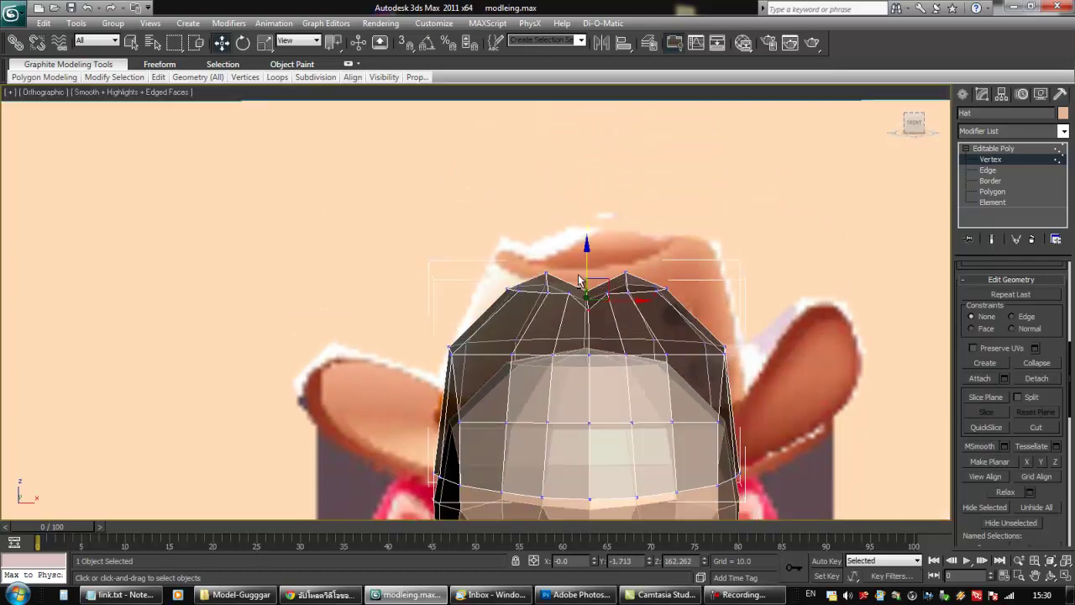
{"action": "middle_click_drag", "start_coordinate": [605, 304], "coordinate": [600, 359], "text": "alt"}
Target-weld the two extra vertices at the front of the Hat's top ring to their outer neighbours
{"action": "left_click", "coordinate": [824, 319]}
{"action": "left_click_drag", "start_coordinate": [1045, 393], "coordinate": [1035, 487]}
{"action": "left_click", "coordinate": [1036, 303]}
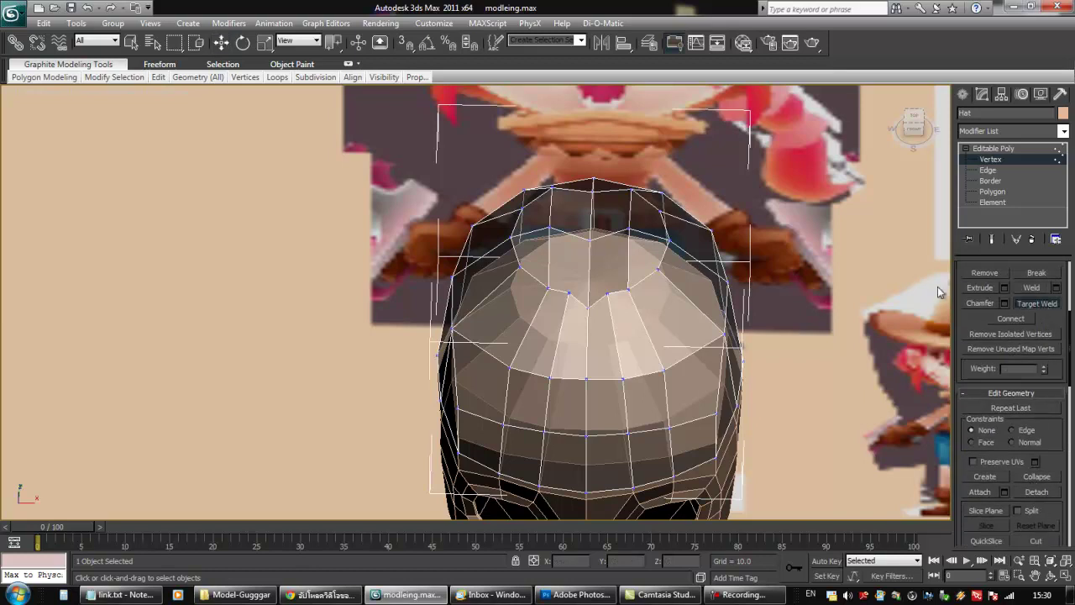
{"action": "left_click", "coordinate": [627, 290]}
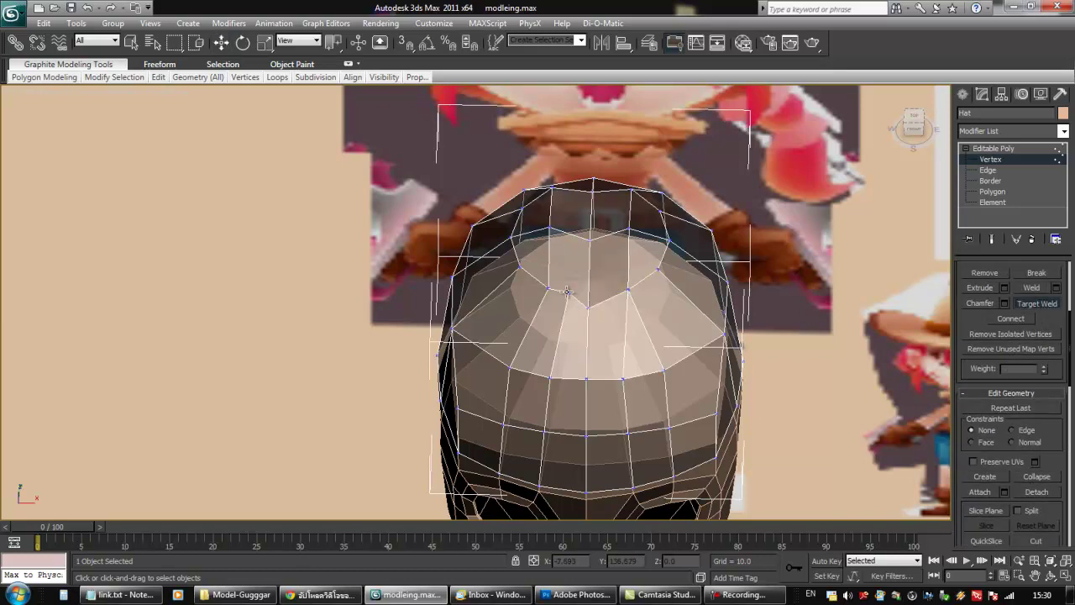
{"action": "left_click", "coordinate": [546, 289]}
Raise the outer vertices on both sides of the Hat's top in front view and scale them apart horizontally
{"action": "middle_click_drag", "start_coordinate": [558, 307], "coordinate": [581, 422], "text": "alt"}
{"action": "key", "text": "w"}
{"action": "key", "text": "f"}
{"action": "middle_click_drag", "start_coordinate": [529, 201], "coordinate": [562, 313]}
{"action": "scroll", "coordinate": [537, 252], "scroll_direction": "up", "scroll_amount": 3}
{"action": "middle_click_drag", "start_coordinate": [508, 178], "coordinate": [508, 229]}
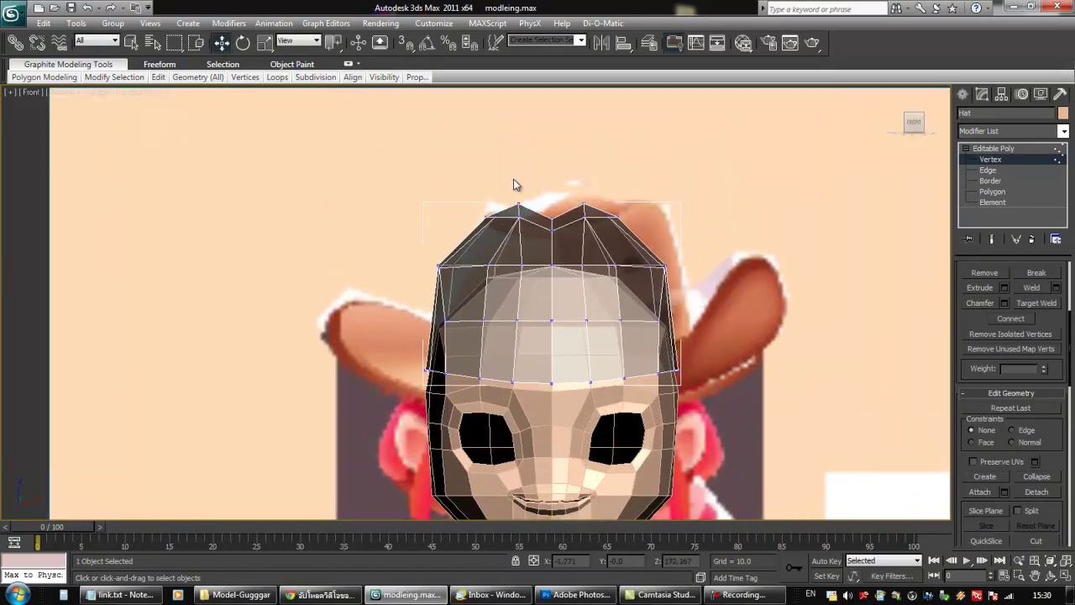
{"action": "mouse_move", "coordinate": [497, 182]}
{"action": "left_mouse_down"}
{"action": "mouse_move", "coordinate": [534, 213]}
{"action": "mouse_move", "coordinate": [495, 190]}
{"action": "left_mouse_up"}
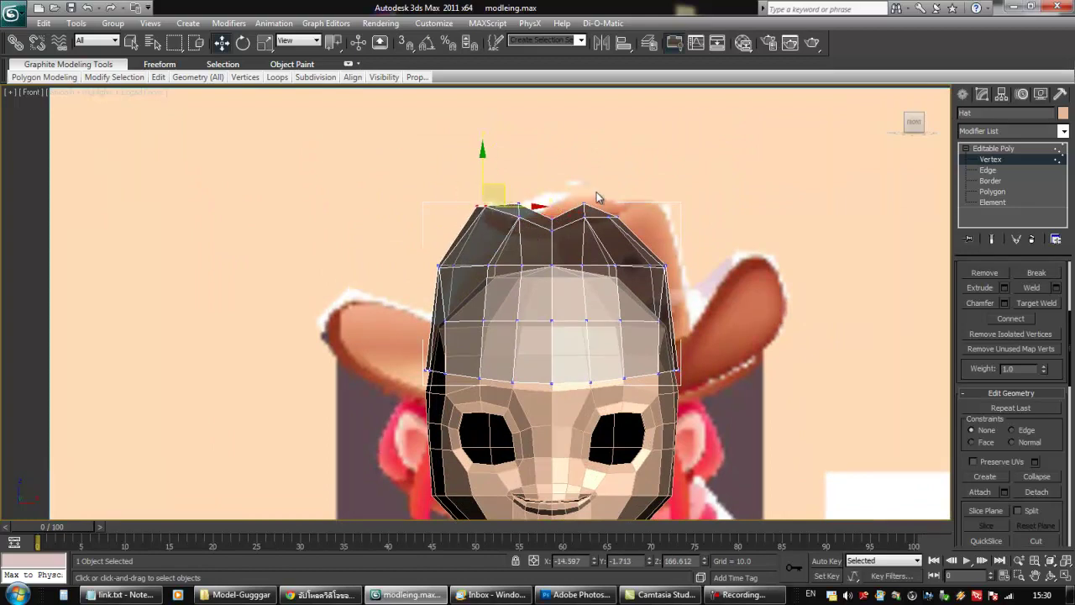
{"action": "key", "text": "ctrl+z"}
{"action": "left_click_drag", "start_coordinate": [628, 225], "coordinate": [630, 227], "text": "ctrl"}
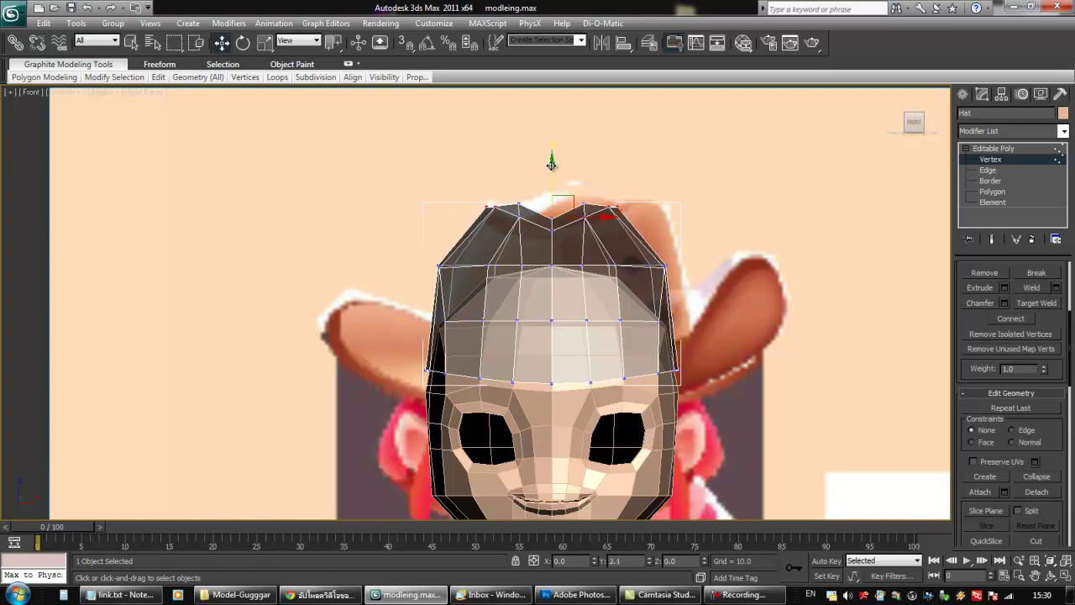
{"action": "key", "text": "r"}
{"action": "left_click_drag", "start_coordinate": [597, 206], "coordinate": [634, 217]}
{"action": "key", "text": "w"}
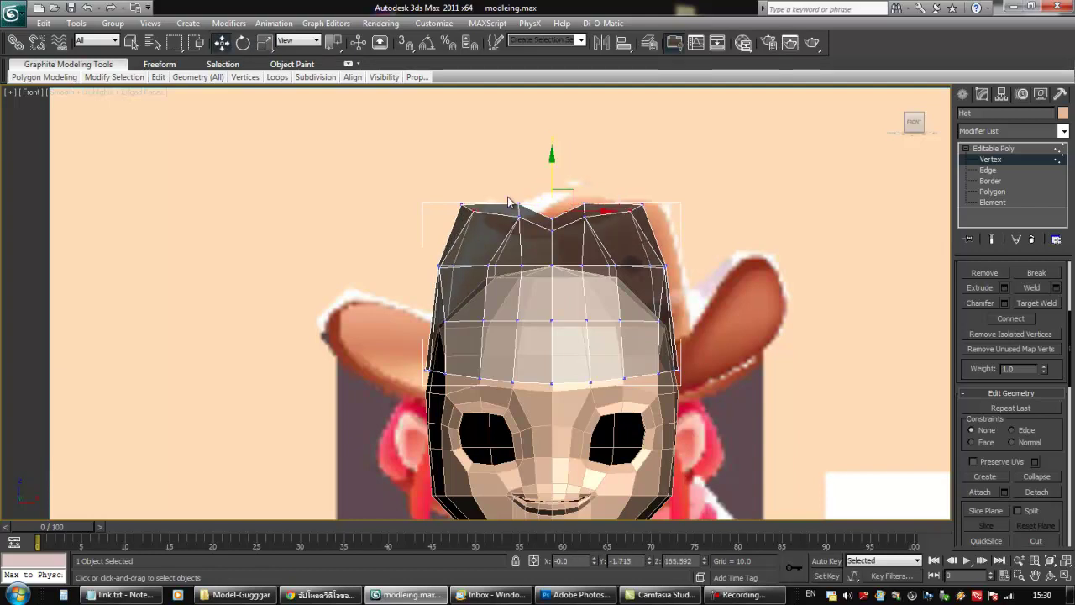
Raise the two peaks beside the crown's crease and scale them slightly apart
{"action": "left_click_drag", "start_coordinate": [602, 240], "coordinate": [602, 240], "text": "ctrl"}
{"action": "left_click_drag", "start_coordinate": [551, 182], "coordinate": [552, 173]}
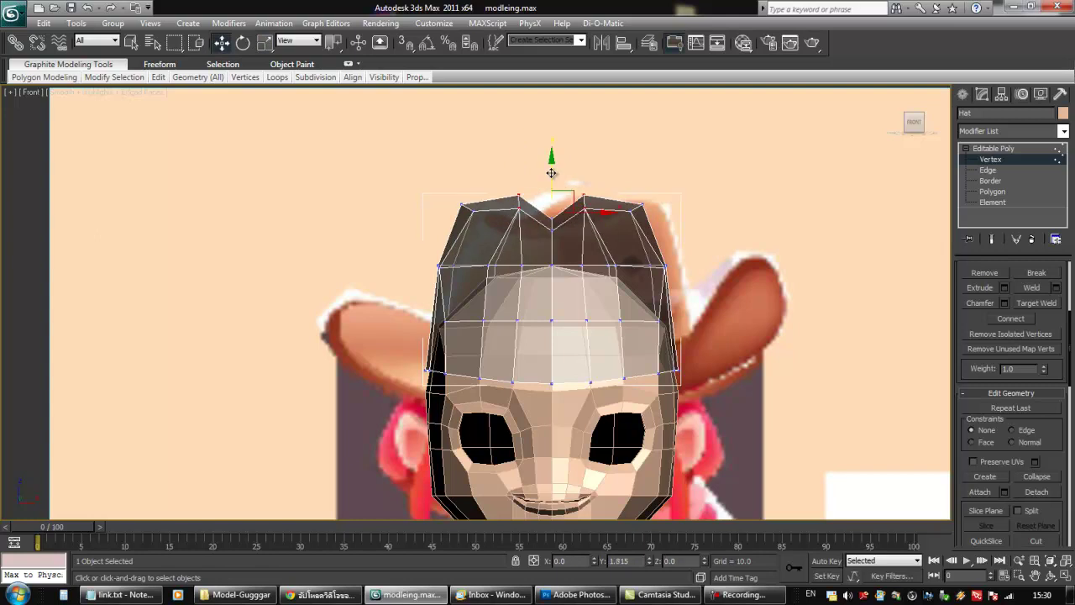
{"action": "key", "text": "r"}
{"action": "left_click_drag", "start_coordinate": [605, 203], "coordinate": [612, 203]}
Raise the crown's selected top-ring vertices slightly and scale the Hat's top wider from front to back
{"action": "middle_click_drag", "start_coordinate": [654, 247], "coordinate": [571, 171], "text": "alt"}
{"action": "left_click", "coordinate": [615, 174], "text": "ctrl"}
{"action": "key", "text": "w"}
{"action": "left_click_drag", "start_coordinate": [584, 167], "coordinate": [584, 153]}
{"action": "middle_click_drag", "start_coordinate": [584, 151], "coordinate": [530, 156], "text": "alt"}
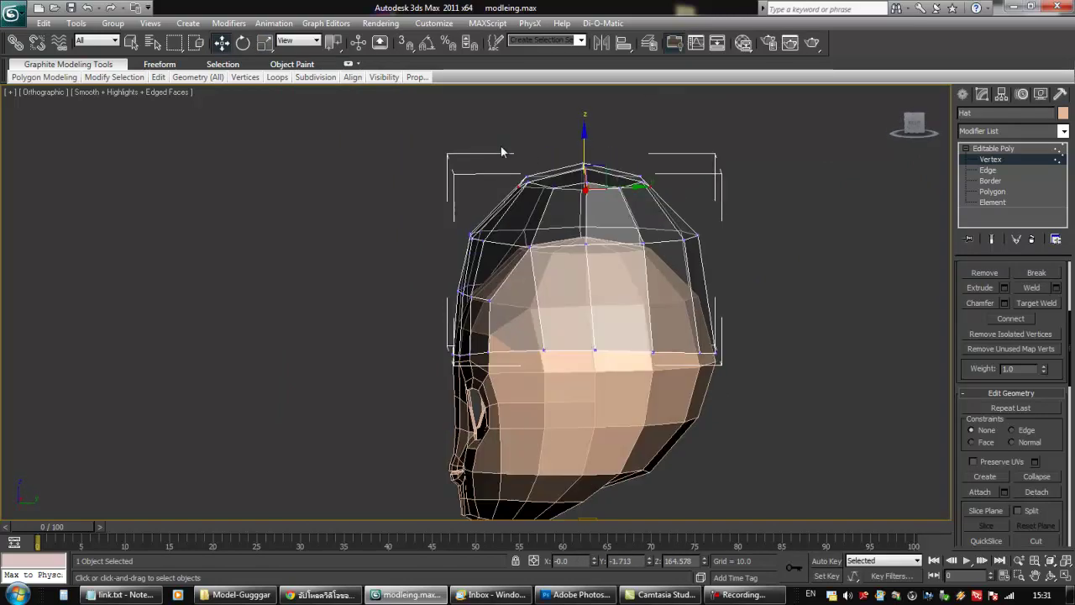
{"action": "left_click_drag", "start_coordinate": [662, 198], "coordinate": [662, 198]}
{"action": "key", "text": "r"}
{"action": "left_click_drag", "start_coordinate": [542, 180], "coordinate": [502, 179]}
{"action": "middle_click_drag", "start_coordinate": [514, 182], "coordinate": [588, 218], "text": "alt"}
{"action": "middle_click_drag", "start_coordinate": [643, 264], "coordinate": [676, 261], "text": "alt"}
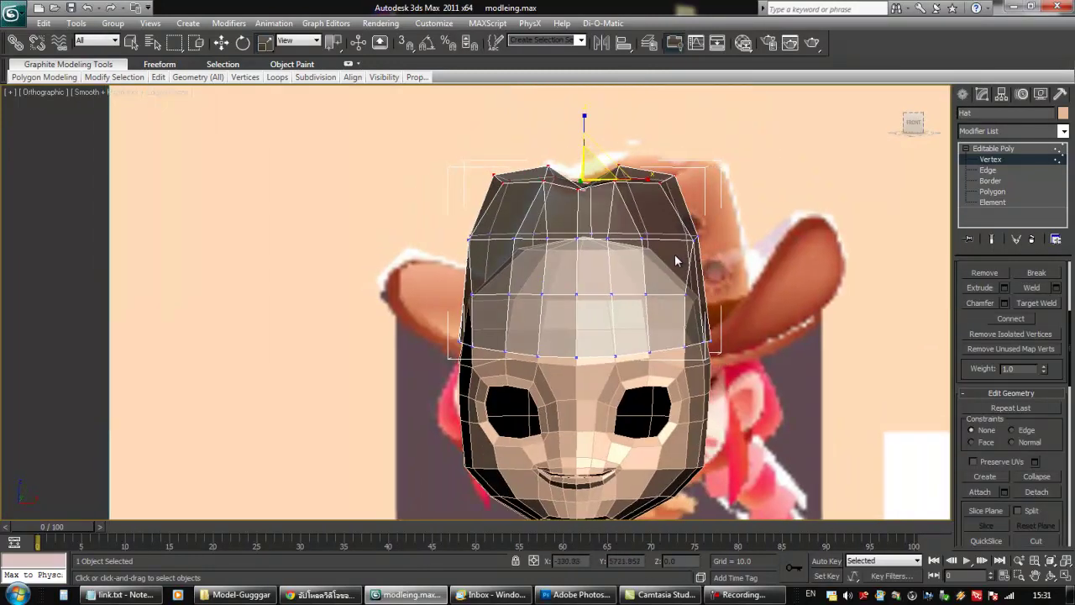
Select the Hat's upper vertex rows in front view and scale them slightly narrower
{"action": "key", "text": "f"}
{"action": "middle_click_drag", "start_coordinate": [516, 126], "coordinate": [580, 331]}
{"action": "scroll", "coordinate": [453, 208], "scroll_direction": "up", "scroll_amount": 3}
{"action": "left_click_drag", "start_coordinate": [740, 292], "coordinate": [739, 292]}
{"action": "left_click_drag", "start_coordinate": [775, 160], "coordinate": [444, 295]}
{"action": "left_click_drag", "start_coordinate": [657, 233], "coordinate": [651, 233]}
Tilt the Hat's upper vertex rows slightly backward and shift them toward the back of the head
{"action": "middle_click_drag", "start_coordinate": [652, 233], "coordinate": [581, 259], "text": "alt"}
{"action": "key", "text": "w"}
{"action": "key", "text": "e"}
{"action": "left_click_drag", "start_coordinate": [637, 203], "coordinate": [638, 211]}
{"action": "key", "text": "w"}
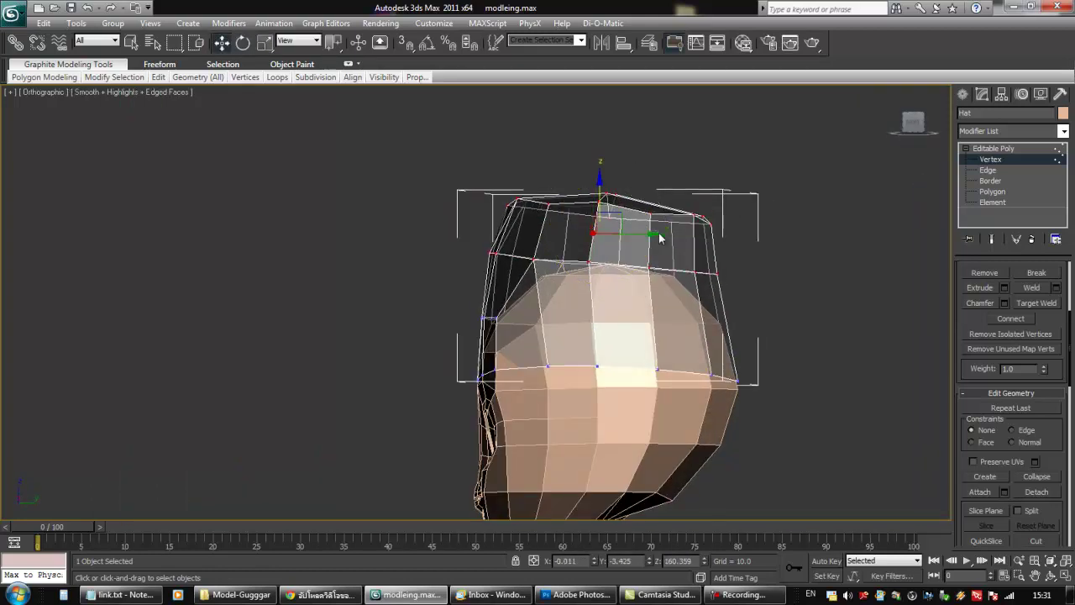
{"action": "left_click_drag", "start_coordinate": [644, 234], "coordinate": [654, 234]}
{"action": "middle_click_drag", "start_coordinate": [641, 279], "coordinate": [625, 296], "text": "alt"}
Slice the Hat's lower polygon band around its middle with a slightly tilted Slice Plane in left view
{"action": "left_click", "coordinate": [914, 229]}
{"action": "left_click", "coordinate": [997, 192]}
{"action": "middle_click_drag", "start_coordinate": [722, 317], "coordinate": [680, 300]}
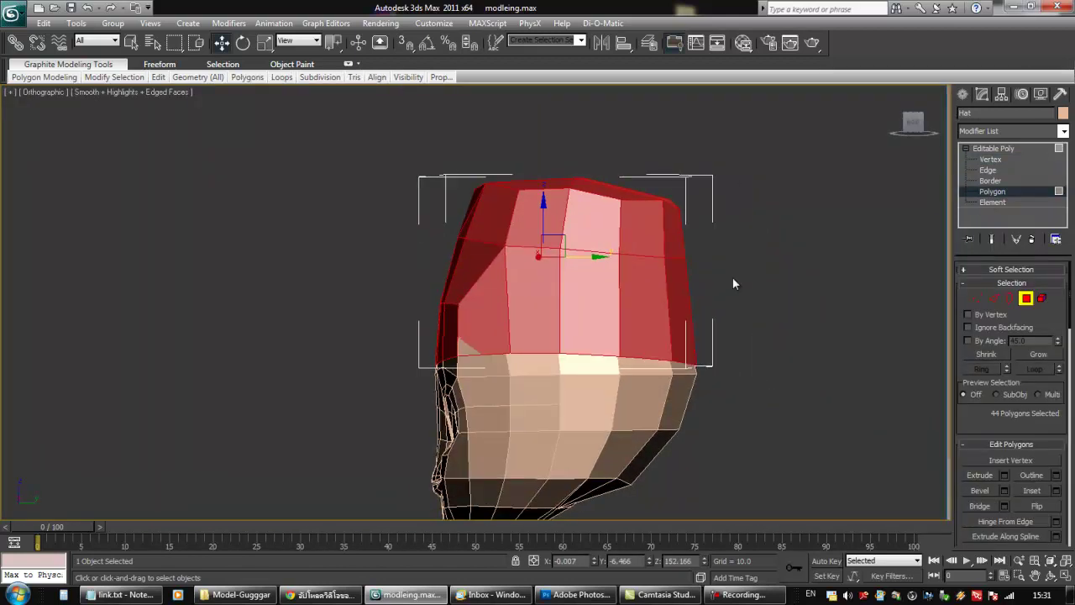
{"action": "left_click_drag", "start_coordinate": [508, 311], "coordinate": [506, 314]}
{"action": "mouse_move", "coordinate": [535, 316]}
{"action": "middle_mouse_down", "text": "alt"}
{"action": "mouse_move", "coordinate": [801, 324]}
{"action": "mouse_move", "coordinate": [524, 323]}
{"action": "middle_mouse_up", "text": "alt"}
{"action": "middle_click_drag", "start_coordinate": [675, 295], "coordinate": [722, 469], "text": "alt"}
{"action": "key", "text": "l"}
{"action": "scroll", "coordinate": [588, 238], "scroll_direction": "up", "scroll_amount": 3}
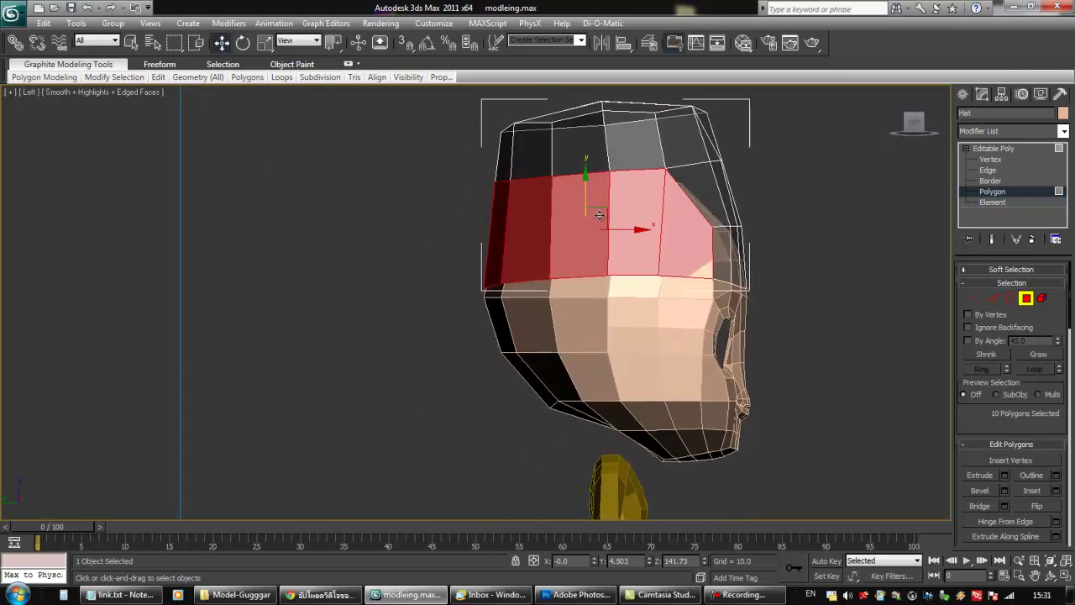
{"action": "scroll", "coordinate": [976, 424], "scroll_direction": "down", "scroll_amount": 5}
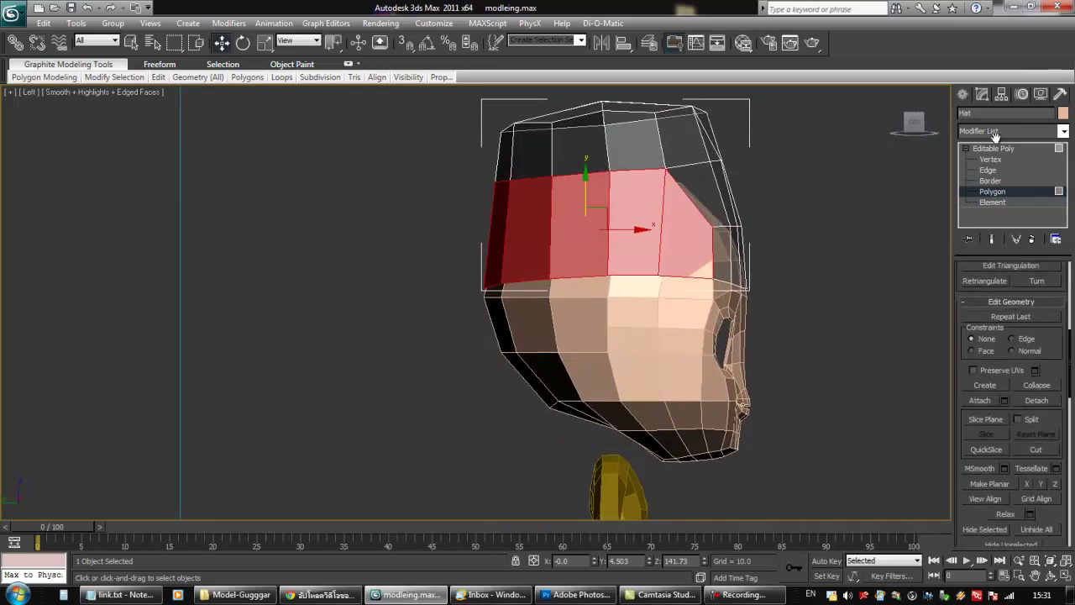
{"action": "left_click", "coordinate": [986, 418]}
{"action": "left_click_drag", "start_coordinate": [616, 157], "coordinate": [658, 199]}
{"action": "key", "text": "e"}
{"action": "key", "text": "ctrl+z"}
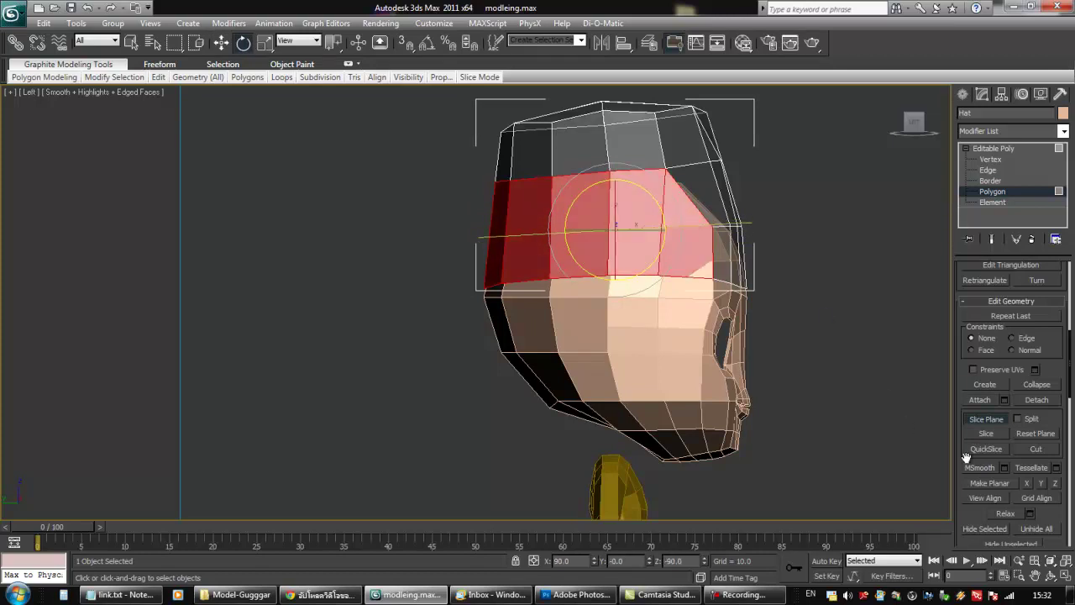
{"action": "left_click", "coordinate": [984, 434]}
Target-weld the surplus vertices at the front corners of the new edge ring on both sides of the Hat
{"action": "left_click", "coordinate": [989, 159]}
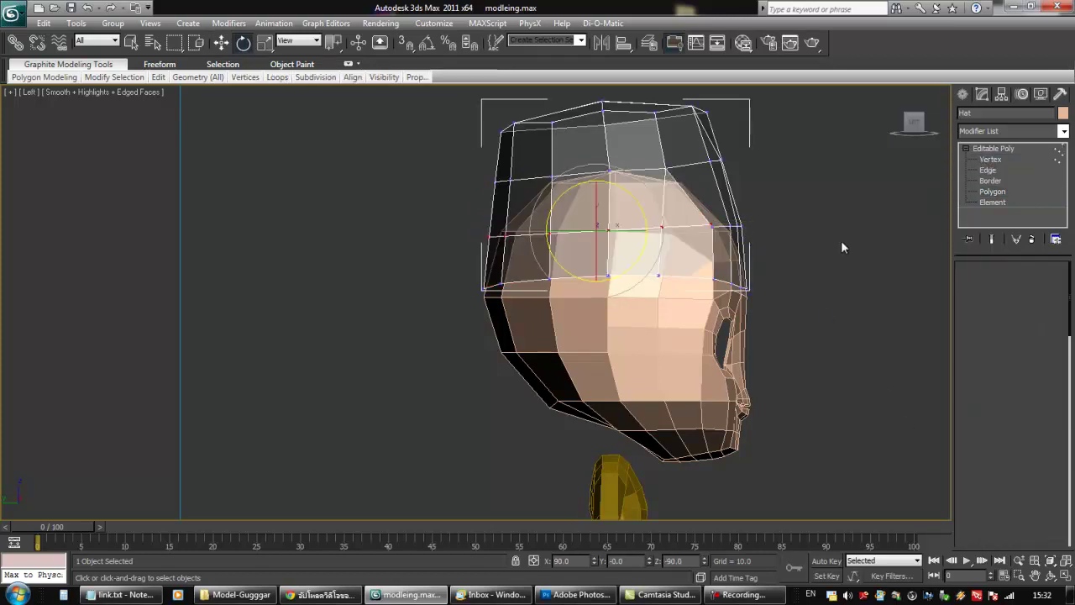
{"action": "scroll", "coordinate": [682, 277], "scroll_direction": "up", "scroll_amount": 6}
{"action": "left_click", "coordinate": [663, 211]}
{"action": "middle_click_drag", "start_coordinate": [724, 228], "coordinate": [660, 219], "text": "alt"}
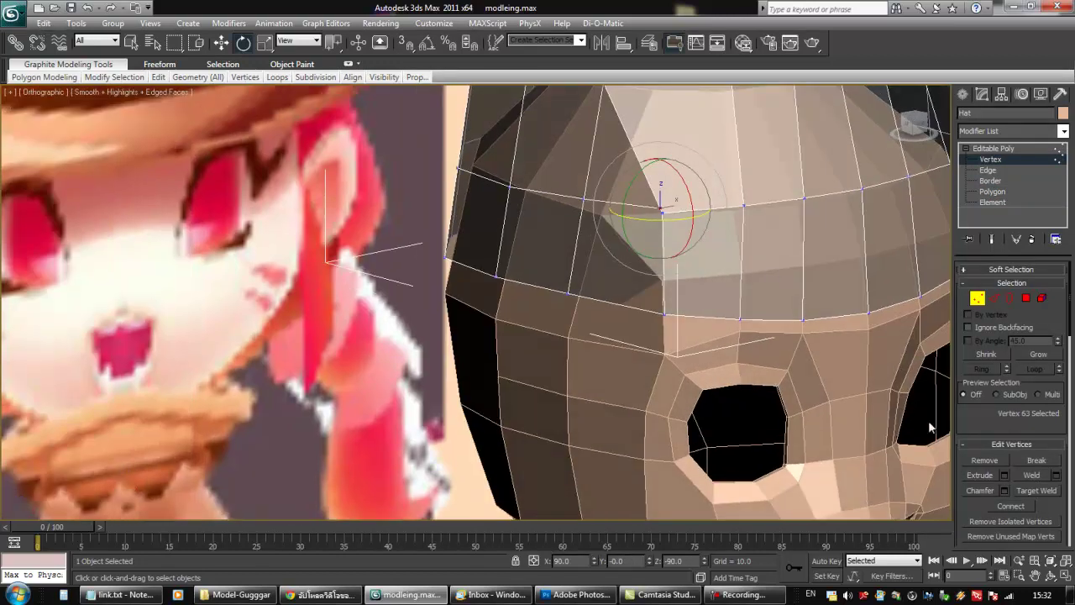
{"action": "left_click_drag", "start_coordinate": [986, 419], "coordinate": [986, 364]}
{"action": "left_click", "coordinate": [1034, 430]}
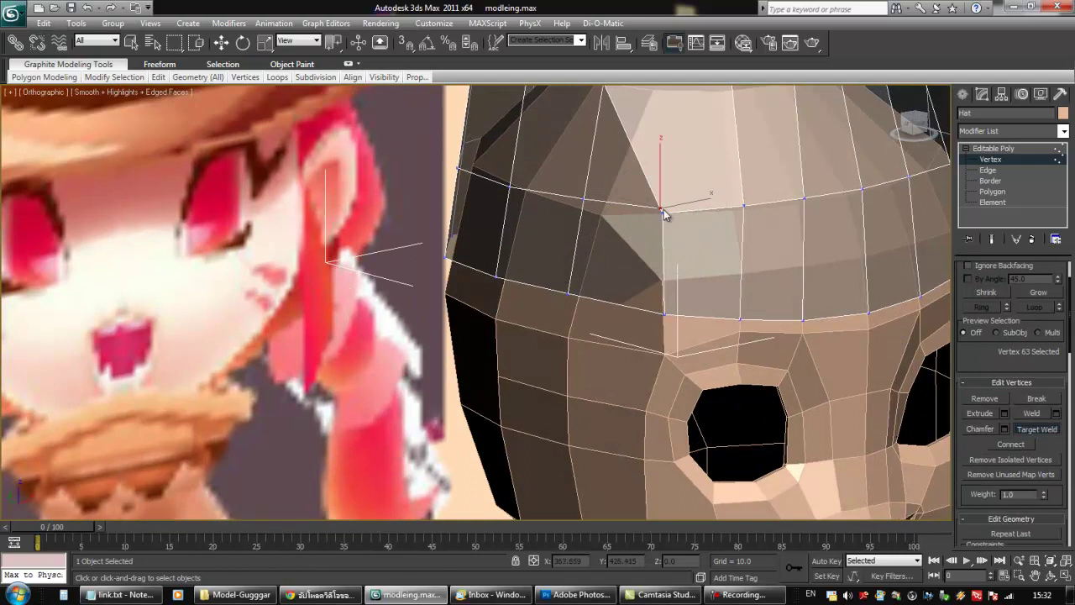
{"action": "left_click", "coordinate": [662, 210]}
{"action": "scroll", "coordinate": [672, 213], "scroll_direction": "down", "scroll_amount": 4}
{"action": "middle_click_drag", "start_coordinate": [671, 214], "coordinate": [524, 245], "text": "alt"}
{"action": "scroll", "coordinate": [576, 266], "scroll_direction": "up", "scroll_amount": 6}
{"action": "left_click", "coordinate": [613, 264]}
{"action": "scroll", "coordinate": [588, 215], "scroll_direction": "down", "scroll_amount": 6}
{"action": "right_click", "coordinate": [579, 262]}
{"action": "middle_click_drag", "start_coordinate": [578, 266], "coordinate": [515, 258], "text": "alt"}
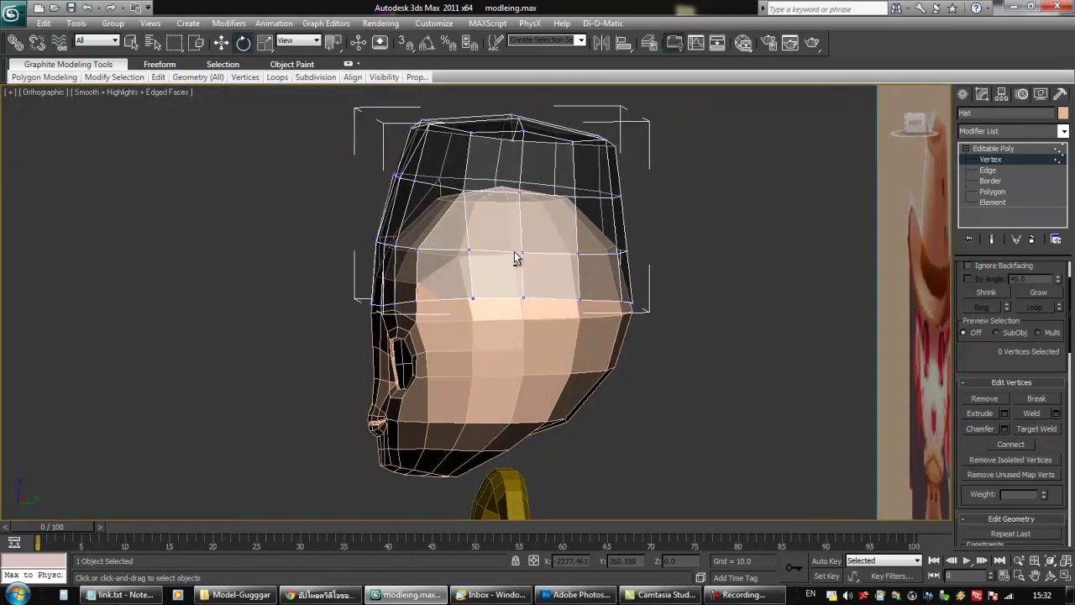
Nudge the vertices in the Hat's middle rows slightly in left view, shifting the rear ones backward to even the profile
{"action": "key", "text": "l"}
{"action": "scroll", "coordinate": [646, 423], "scroll_direction": "down", "scroll_amount": 3}
{"action": "middle_click_drag", "start_coordinate": [505, 151], "coordinate": [542, 281]}
{"action": "scroll", "coordinate": [542, 281], "scroll_direction": "up", "scroll_amount": 3}
{"action": "left_click_drag", "start_coordinate": [578, 249], "coordinate": [720, 264]}
{"action": "key", "text": "w"}
{"action": "left_click_drag", "start_coordinate": [641, 243], "coordinate": [638, 243]}
{"action": "left_click_drag", "start_coordinate": [595, 215], "coordinate": [596, 212]}
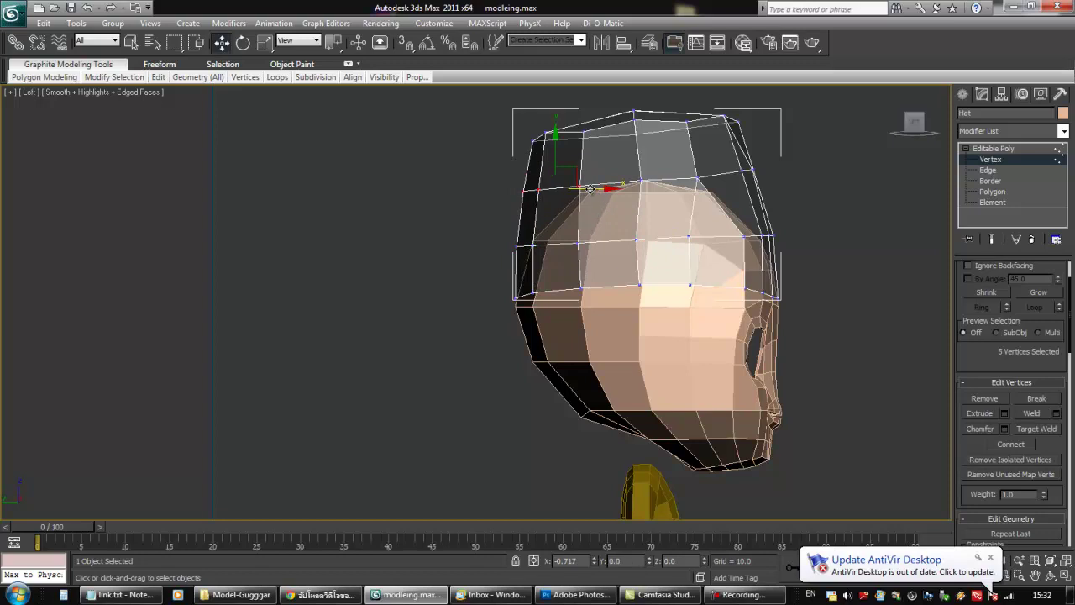
{"action": "left_click", "coordinate": [786, 195]}
Turn off the See-Through display property of the Hat
{"action": "middle_click_drag", "start_coordinate": [779, 244], "coordinate": [714, 244], "text": "alt"}
{"action": "scroll", "coordinate": [714, 245], "scroll_direction": "down", "scroll_amount": 1}
{"action": "right_click", "coordinate": [586, 247]}
{"action": "left_click", "coordinate": [626, 327]}
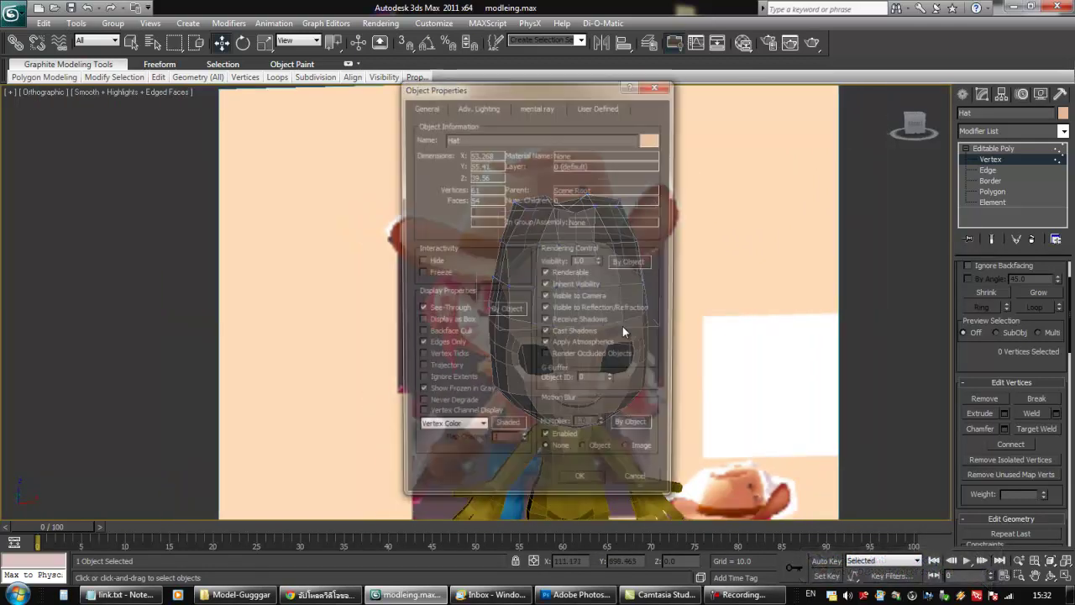
{"action": "left_click", "coordinate": [579, 485]}
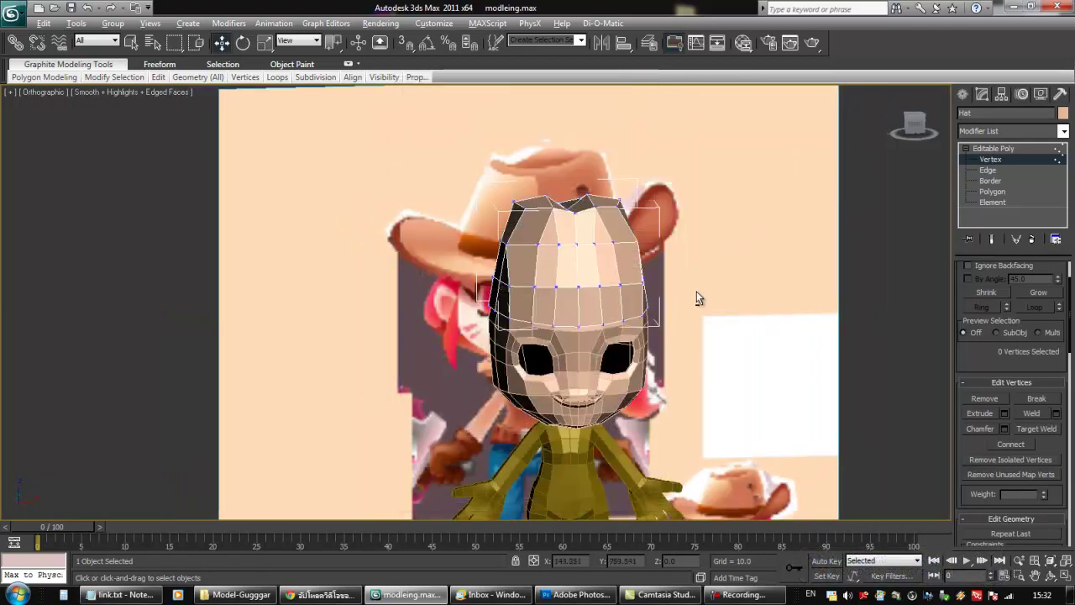
Set the Hat's object colour to brownish orange and leave vertex editing
{"action": "left_click", "coordinate": [1062, 113]}
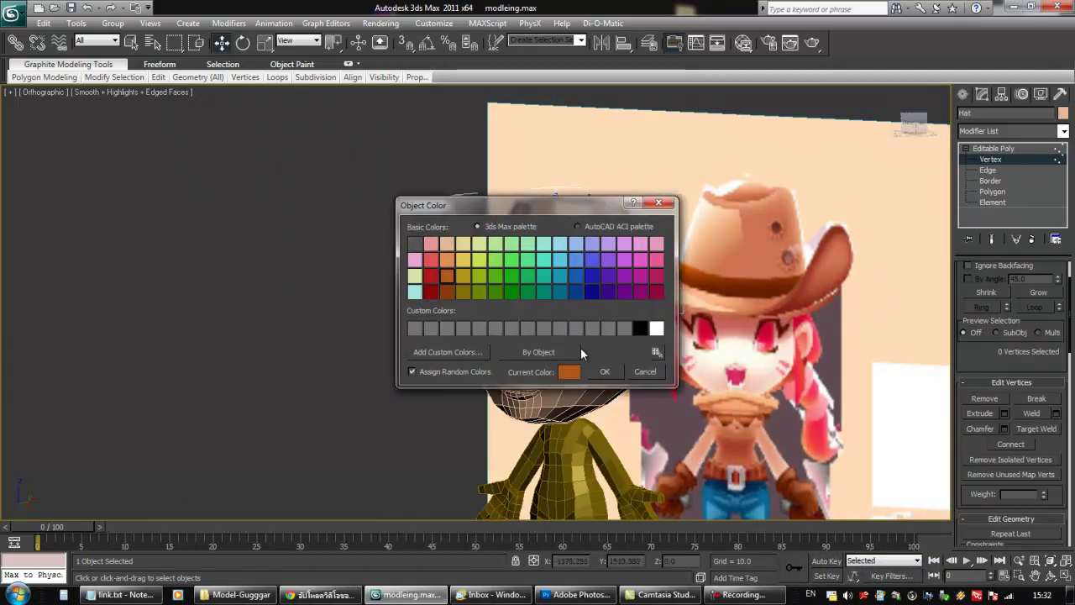
{"action": "left_click", "coordinate": [603, 373]}
{"action": "mouse_move", "coordinate": [642, 324]}
{"action": "middle_mouse_down", "text": "alt"}
{"action": "mouse_move", "coordinate": [579, 318]}
{"action": "mouse_move", "coordinate": [656, 311]}
{"action": "middle_mouse_up", "text": "alt"}
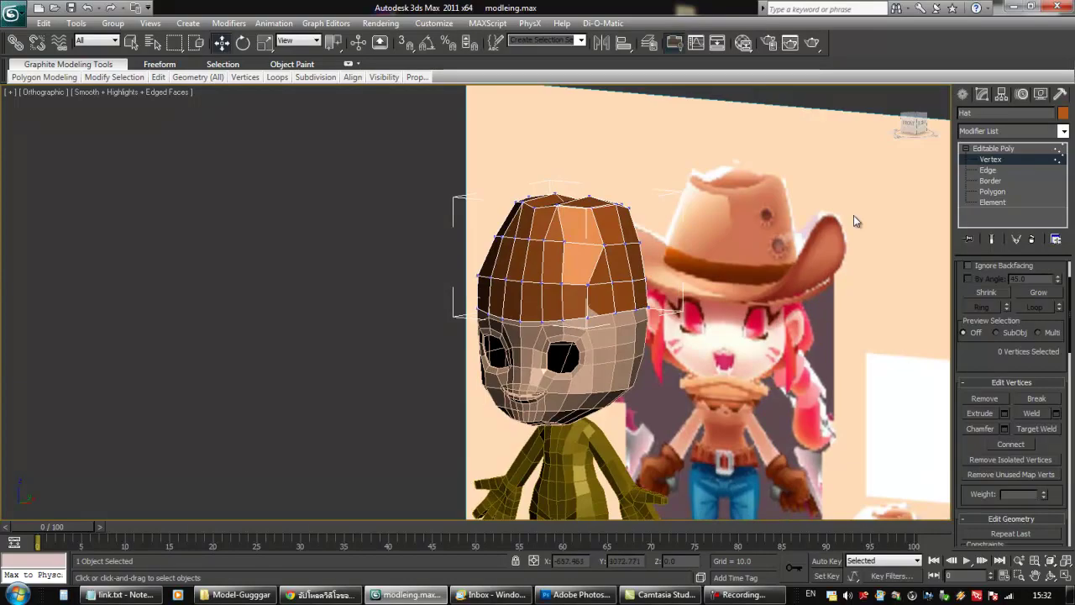
{"action": "left_click", "coordinate": [1005, 159]}
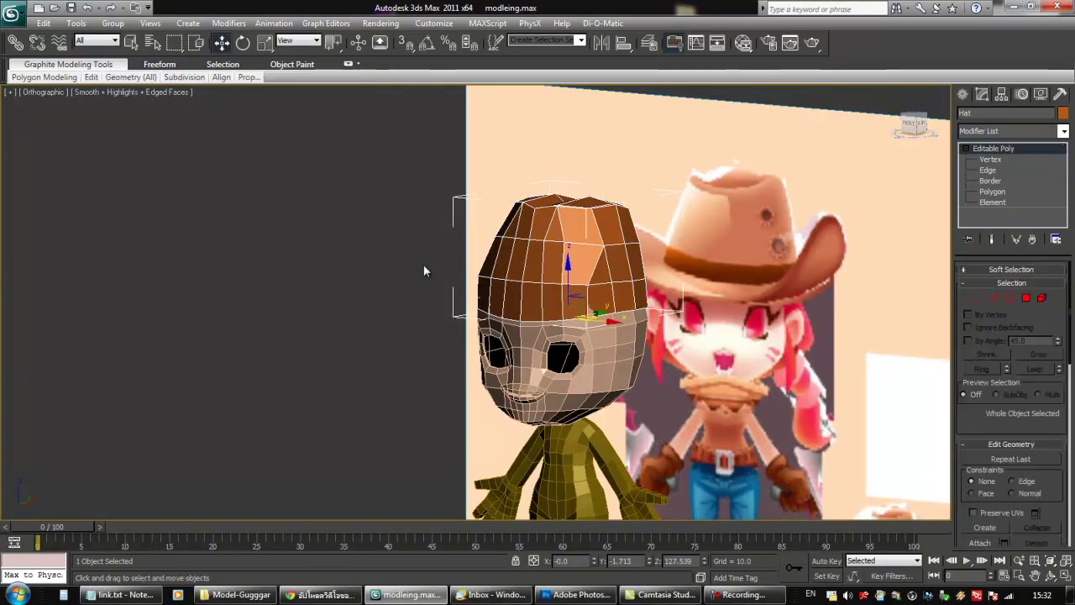
Apply a MeshSmooth modifier to the head mesh and set its iterations to 2
{"action": "left_click", "coordinate": [626, 340]}
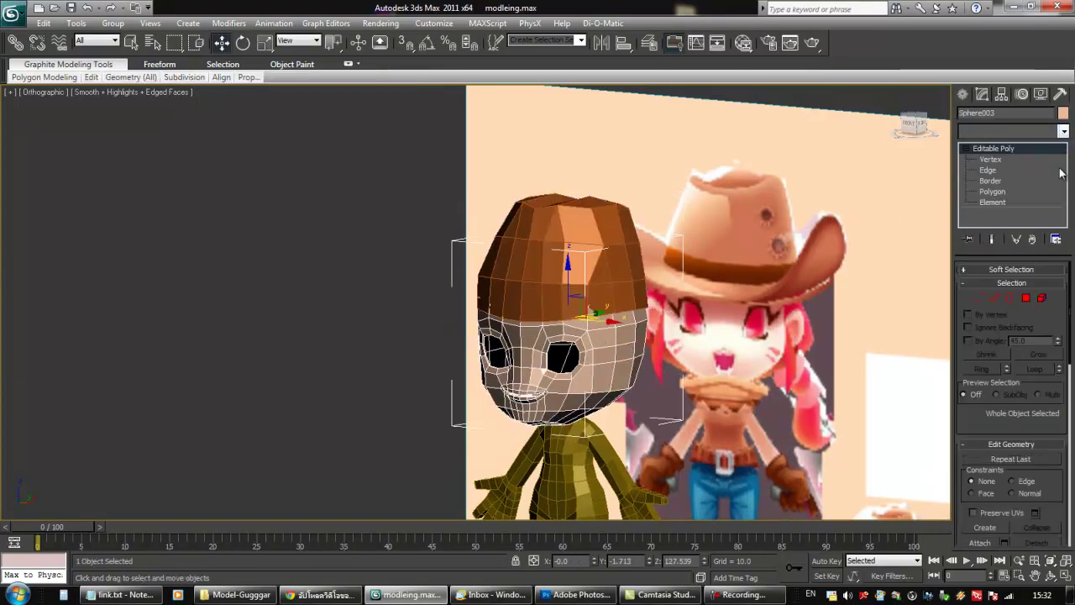
{"action": "left_click", "coordinate": [1063, 134]}
{"action": "left_click_drag", "start_coordinate": [1065, 177], "coordinate": [1065, 237]}
{"action": "left_click", "coordinate": [1007, 407]}
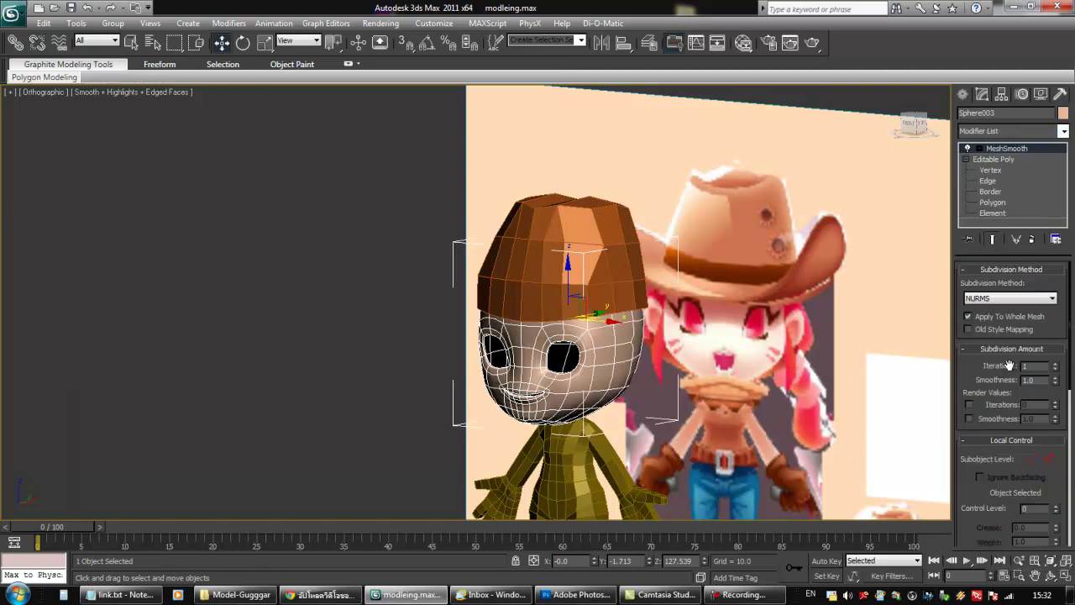
{"action": "left_click", "coordinate": [1054, 365]}
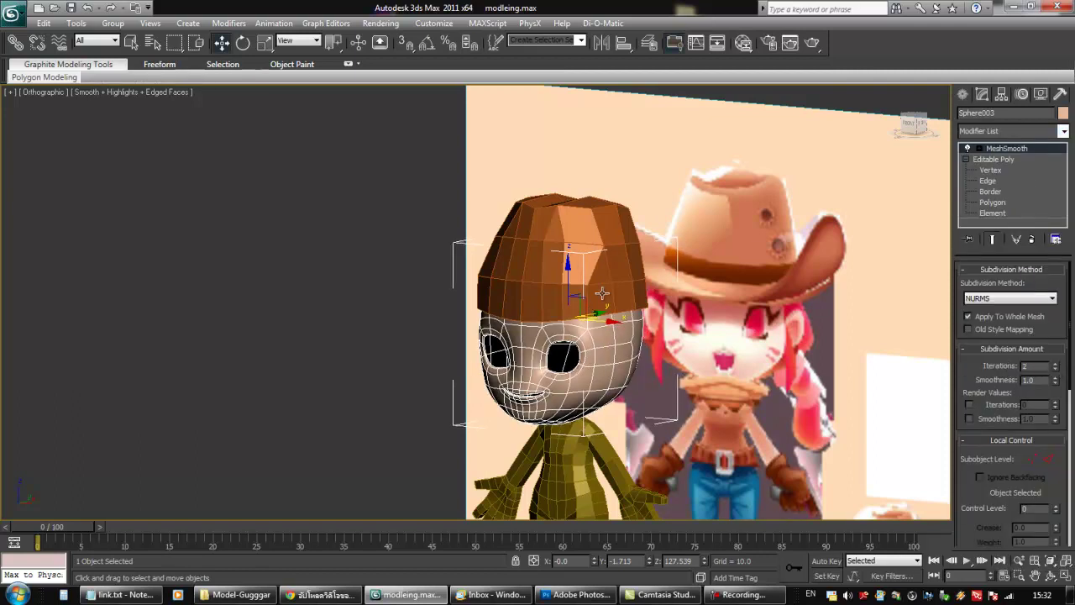
Apply a MeshSmooth modifier to the Hat and set its iterations to 2
{"action": "left_click", "coordinate": [572, 221]}
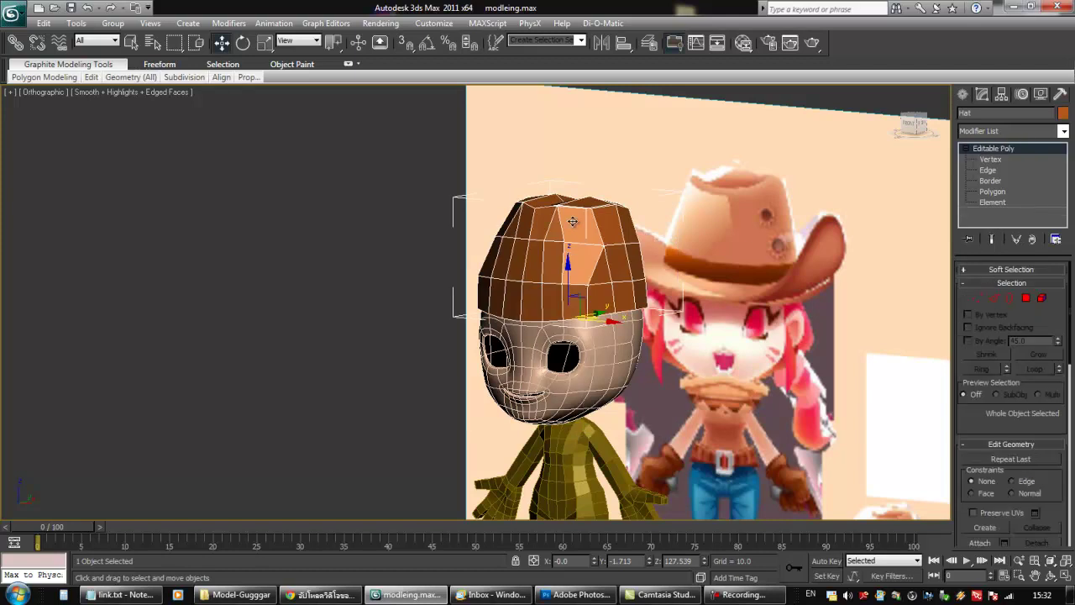
{"action": "left_click", "coordinate": [1062, 132]}
{"action": "left_click_drag", "start_coordinate": [1062, 180], "coordinate": [1062, 244]}
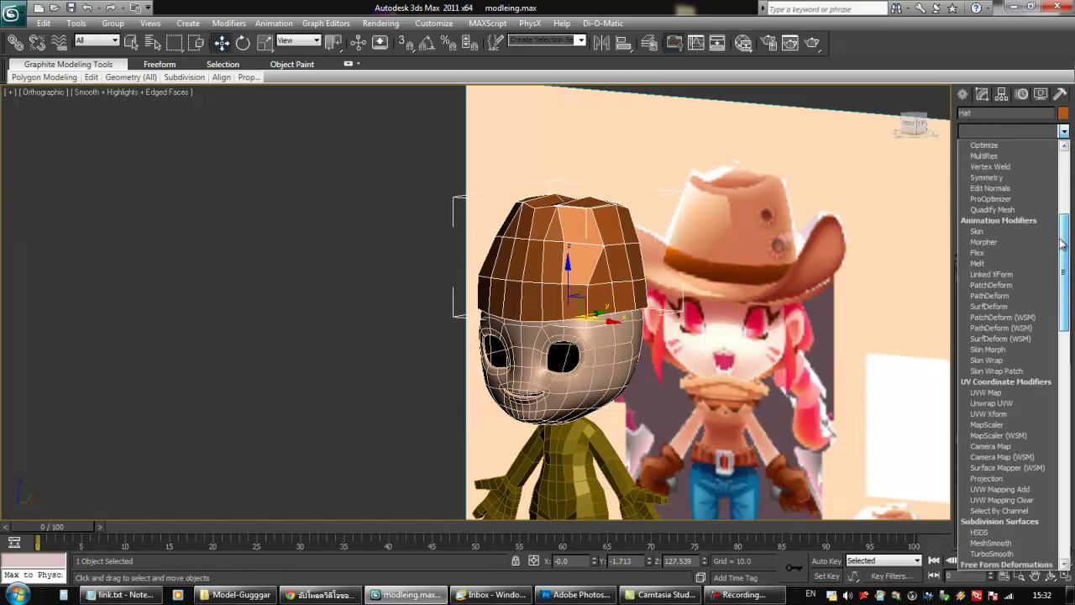
{"action": "left_click", "coordinate": [995, 543]}
{"action": "mouse_move", "coordinate": [720, 351]}
{"action": "middle_mouse_down", "text": "alt"}
{"action": "mouse_move", "coordinate": [744, 338]}
{"action": "mouse_move", "coordinate": [719, 346]}
{"action": "middle_mouse_up", "text": "alt"}
{"action": "middle_click_drag", "start_coordinate": [607, 308], "coordinate": [653, 340], "text": "alt"}
{"action": "middle_click_drag", "start_coordinate": [669, 288], "coordinate": [644, 285], "text": "alt"}
{"action": "left_click", "coordinate": [1054, 363]}
{"action": "mouse_move", "coordinate": [637, 227]}
{"action": "middle_mouse_down", "text": "alt"}
{"action": "mouse_move", "coordinate": [652, 216]}
{"action": "mouse_move", "coordinate": [623, 222]}
{"action": "mouse_move", "coordinate": [645, 280]}
{"action": "mouse_move", "coordinate": [635, 234]}
{"action": "middle_mouse_up", "text": "alt"}
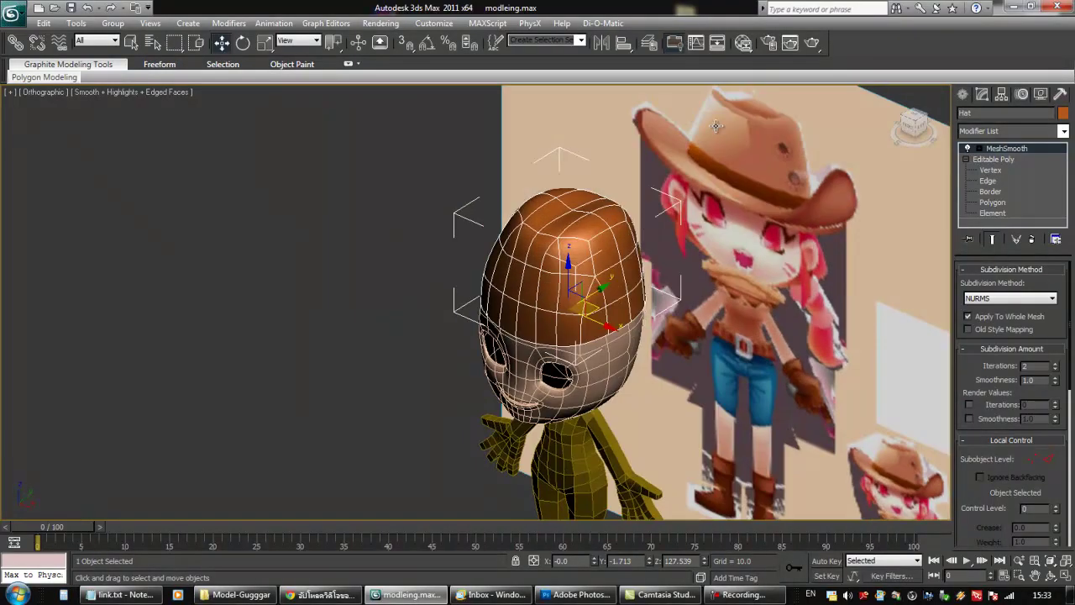
{"action": "middle_click_drag", "start_coordinate": [714, 129], "coordinate": [696, 213]}
{"action": "middle_click_drag", "start_coordinate": [635, 257], "coordinate": [642, 238]}
{"action": "scroll", "coordinate": [641, 239], "scroll_direction": "up", "scroll_amount": 3}
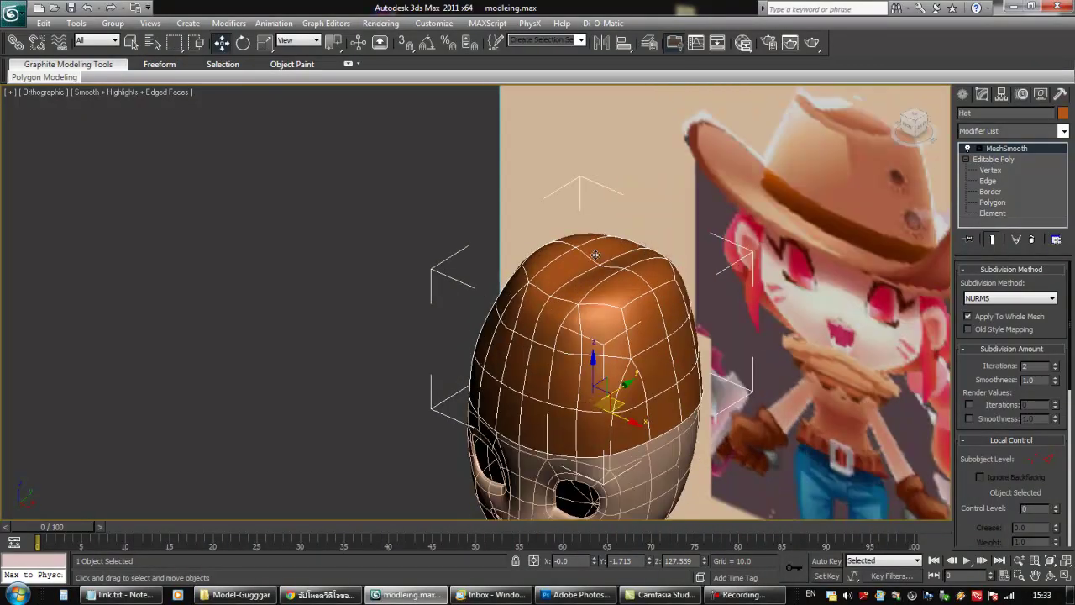
Select the full ring of edges around the Hat's crown top at Edge level of the Editable Poly
{"action": "left_click", "coordinate": [987, 181]}
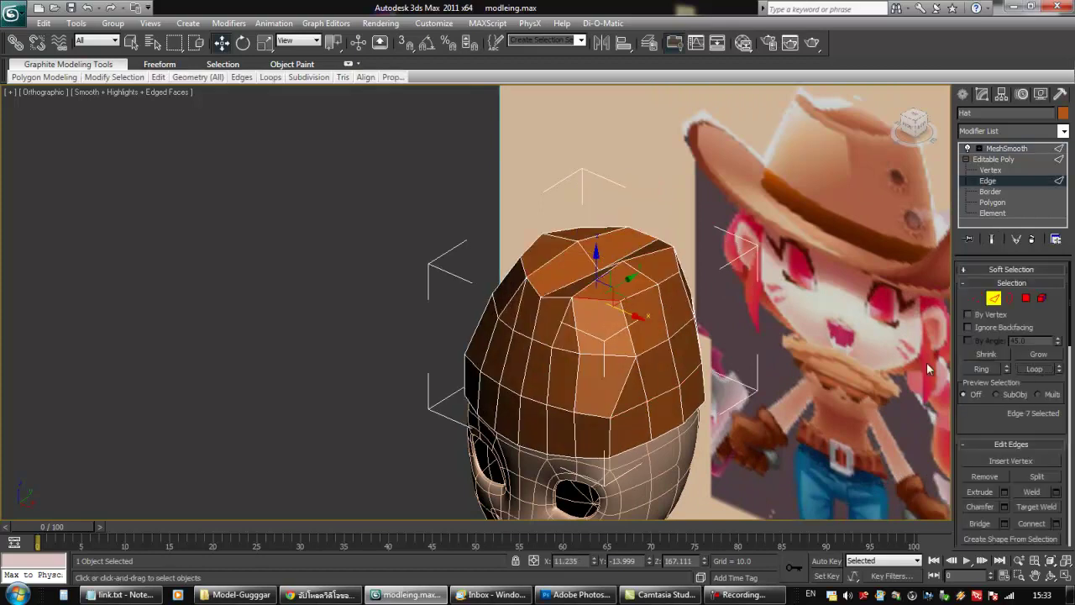
{"action": "middle_click_drag", "start_coordinate": [680, 318], "coordinate": [670, 348], "text": "alt"}
{"action": "left_click", "coordinate": [641, 288], "text": "ctrl"}
{"action": "left_click", "coordinate": [676, 267], "text": "ctrl"}
{"action": "left_click", "coordinate": [686, 240], "text": "ctrl"}
{"action": "left_click", "coordinate": [557, 293], "text": "ctrl"}
{"action": "left_click", "coordinate": [535, 281], "text": "ctrl"}
{"action": "left_click", "coordinate": [531, 253], "text": "ctrl"}
{"action": "left_click", "coordinate": [542, 213], "text": "ctrl"}
{"action": "left_click", "coordinate": [570, 190], "text": "ctrl"}
{"action": "left_click", "coordinate": [620, 181], "text": "ctrl"}
{"action": "left_click", "coordinate": [661, 193], "text": "ctrl"}
{"action": "left_click", "coordinate": [681, 206], "text": "ctrl"}
Chamfer the selected crown-top edges into a narrow band around the crease
{"action": "middle_click_drag", "start_coordinate": [682, 257], "coordinate": [600, 304], "text": "alt"}
{"action": "scroll", "coordinate": [600, 304], "scroll_direction": "up", "scroll_amount": 2}
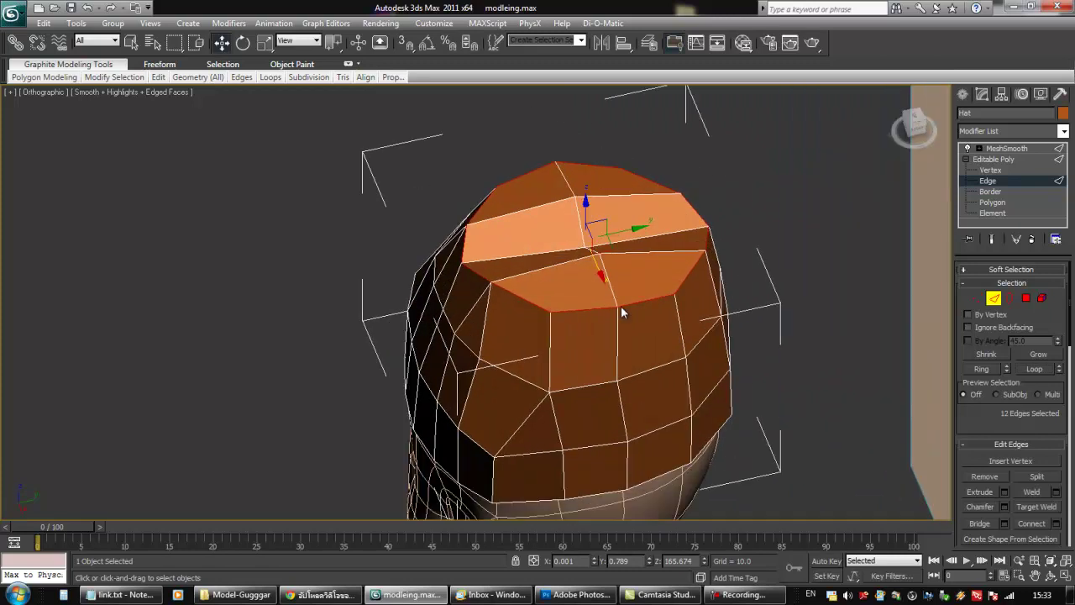
{"action": "right_click", "coordinate": [621, 312]}
{"action": "left_click", "coordinate": [588, 397]}
{"action": "left_click_drag", "start_coordinate": [597, 311], "coordinate": [598, 303]}
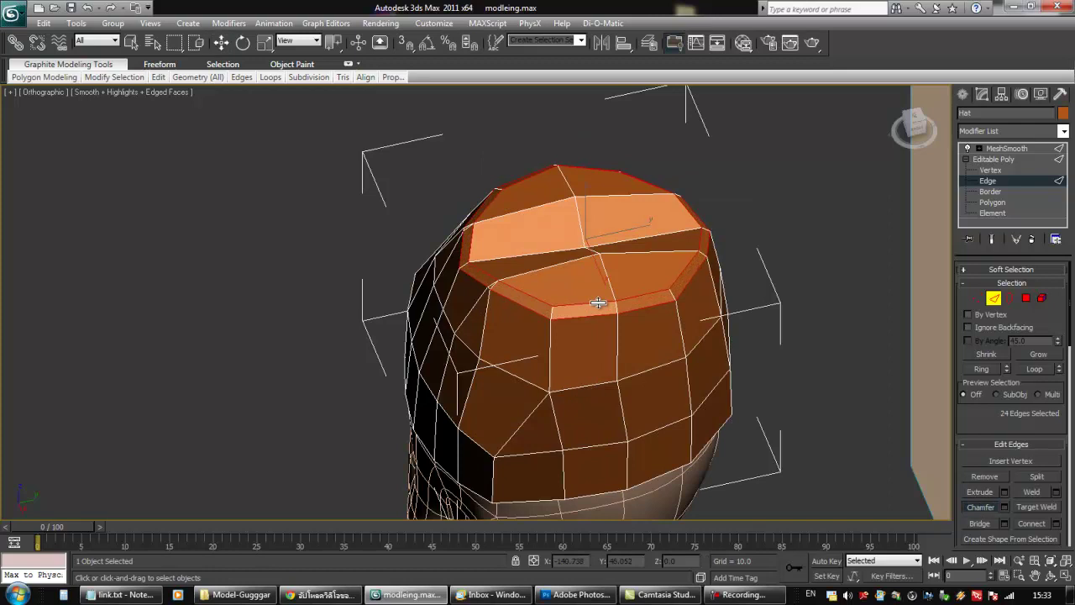
Remove the chamfer band's outer edges from the selection, keeping only the inner loop of 12 edges
{"action": "key", "text": "f"}
{"action": "middle_click_drag", "start_coordinate": [666, 310], "coordinate": [683, 327], "text": "alt"}
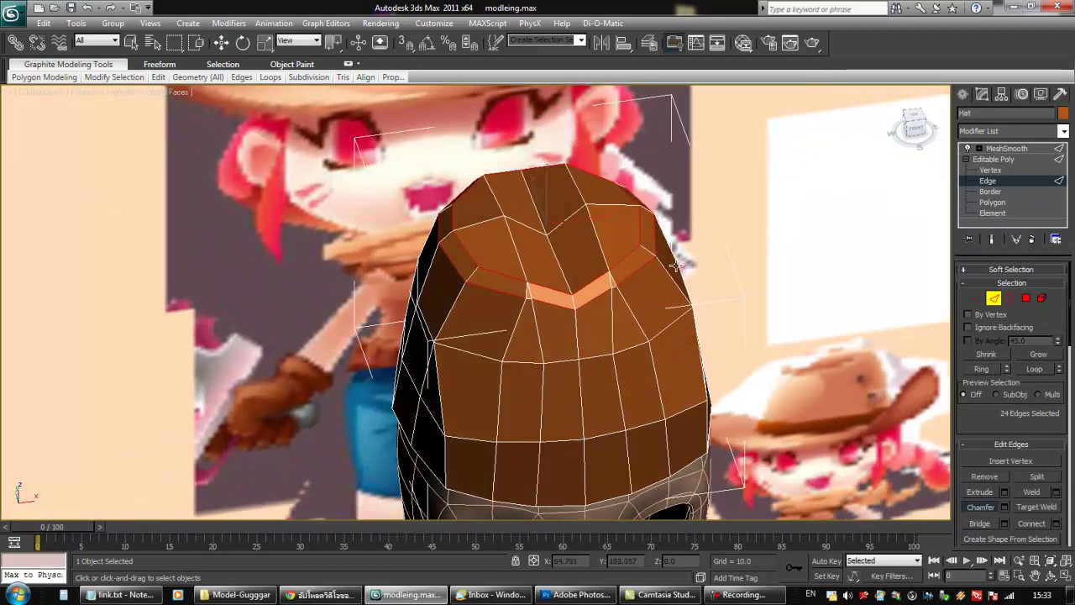
{"action": "middle_click_drag", "start_coordinate": [672, 254], "coordinate": [657, 273], "text": "alt"}
{"action": "key", "text": "w"}
{"action": "middle_click_drag", "start_coordinate": [705, 216], "coordinate": [721, 234], "text": "alt"}
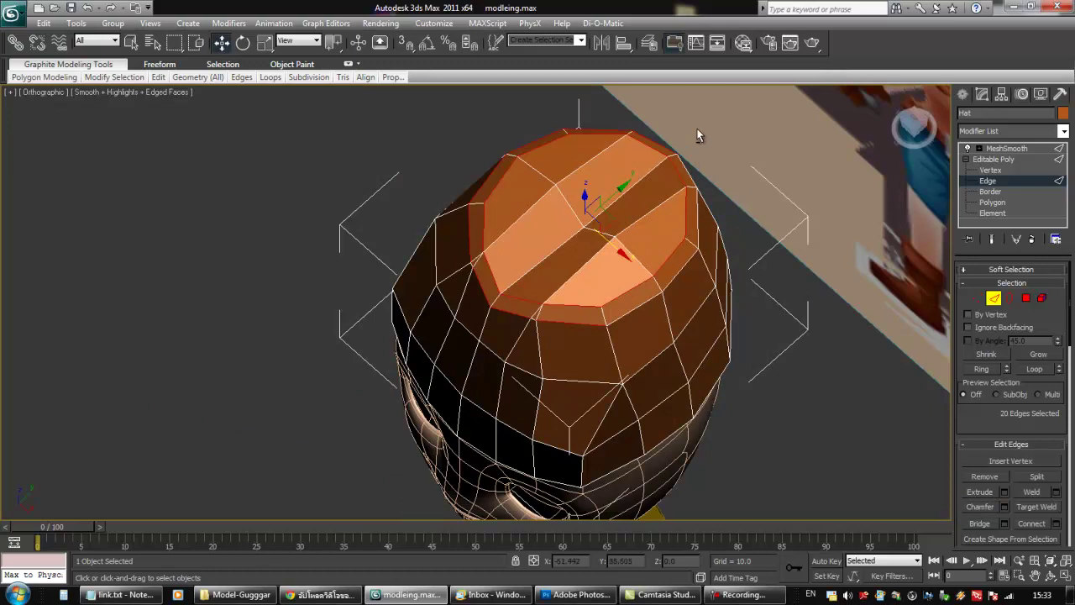
{"action": "left_click_drag", "start_coordinate": [626, 139], "coordinate": [559, 132], "text": "alt"}
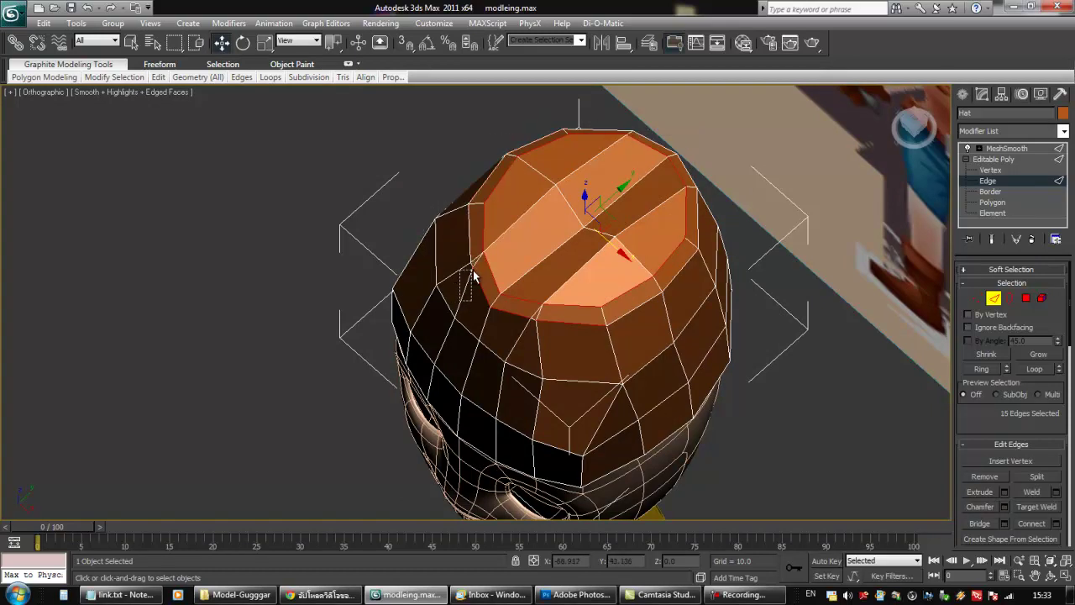
{"action": "left_click", "coordinate": [564, 320], "text": "alt"}
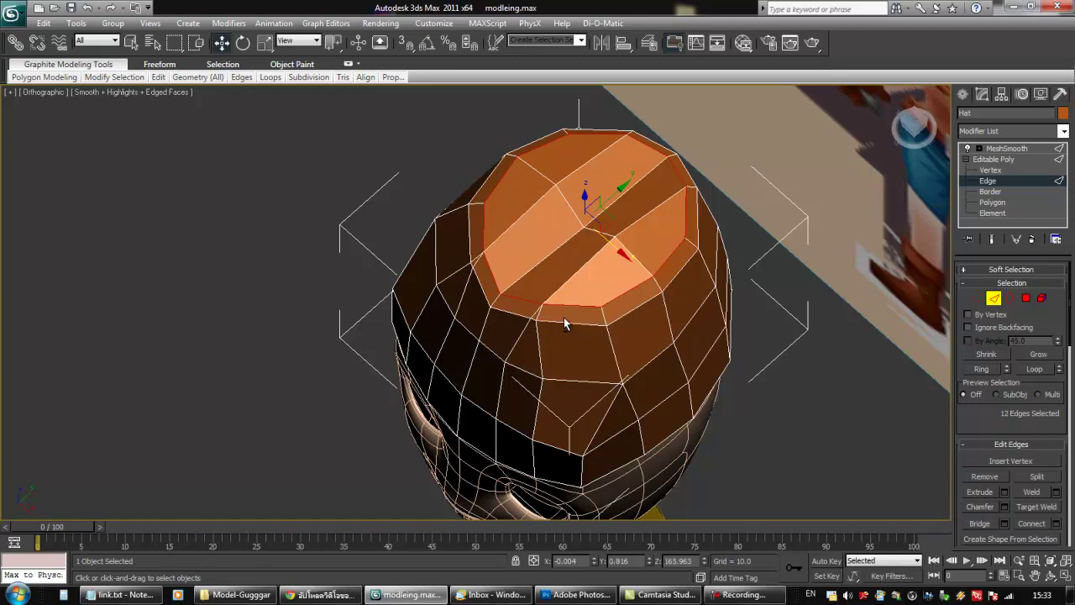
Chamfer the inner edge loop of the crown top by a very small amount
{"action": "middle_click_drag", "start_coordinate": [565, 320], "coordinate": [589, 299], "text": "alt"}
{"action": "right_click", "coordinate": [587, 292]}
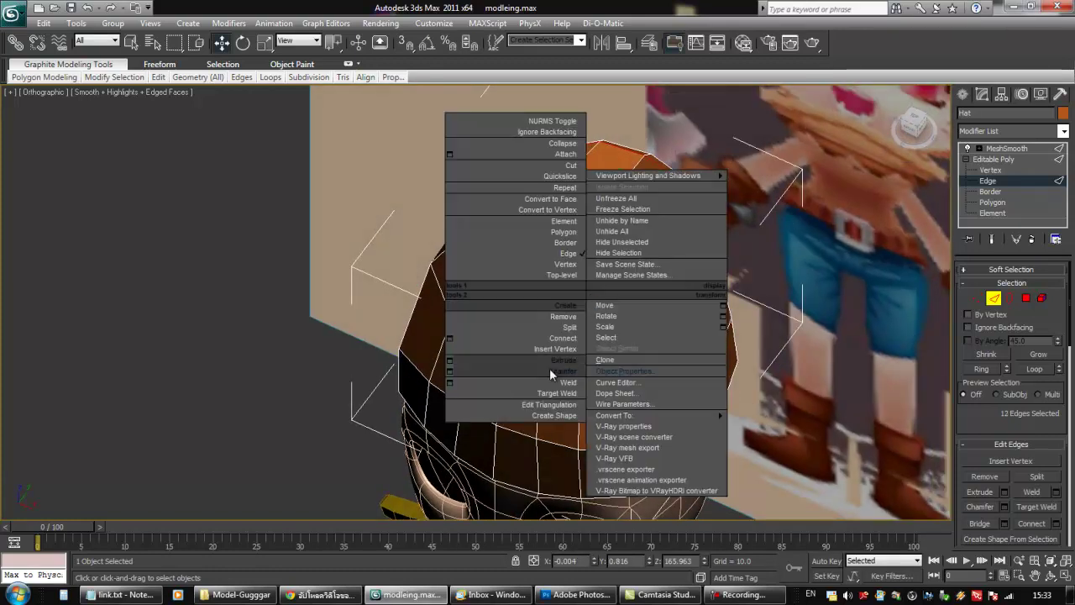
{"action": "left_click", "coordinate": [550, 371]}
{"action": "left_click_drag", "start_coordinate": [595, 292], "coordinate": [597, 290]}
{"action": "middle_click_drag", "start_coordinate": [595, 291], "coordinate": [545, 287], "text": "alt"}
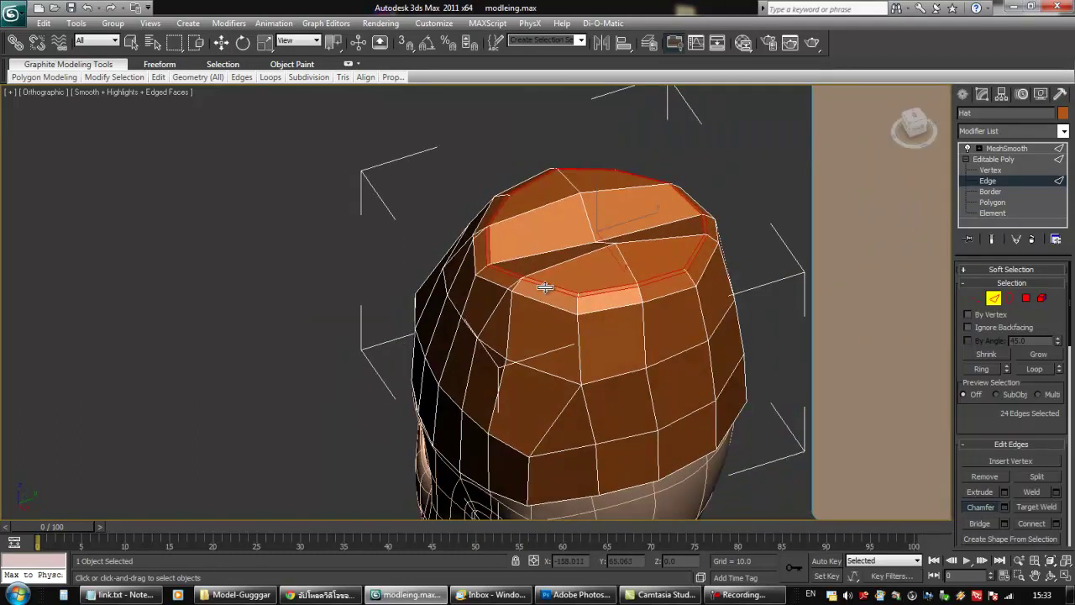
{"action": "key", "text": "w"}
{"action": "key", "text": "r"}
{"action": "left_click_drag", "start_coordinate": [597, 236], "coordinate": [596, 255]}
{"action": "key", "text": "ctrl+z"}
Complete the selection of the thin double edge loop on the crown top, including the short edges at its corners
{"action": "mouse_move", "coordinate": [543, 293]}
{"action": "middle_mouse_down", "text": "alt"}
{"action": "mouse_move", "coordinate": [564, 333]}
{"action": "mouse_move", "coordinate": [551, 294]}
{"action": "middle_mouse_up", "text": "alt"}
{"action": "scroll", "coordinate": [552, 294], "scroll_direction": "up", "scroll_amount": 6}
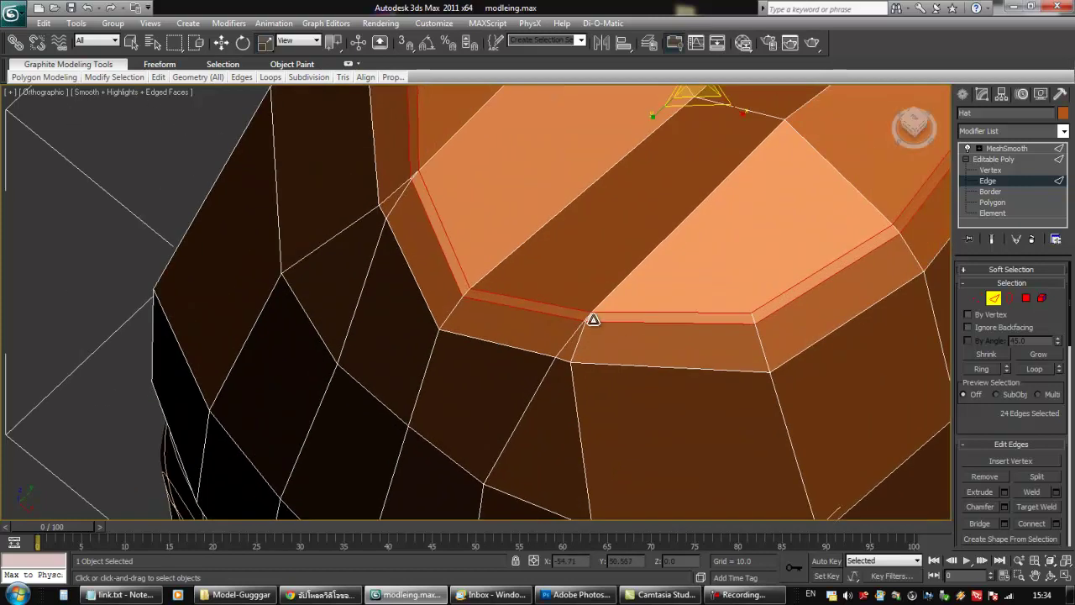
{"action": "scroll", "coordinate": [595, 323], "scroll_direction": "up", "scroll_amount": 5}
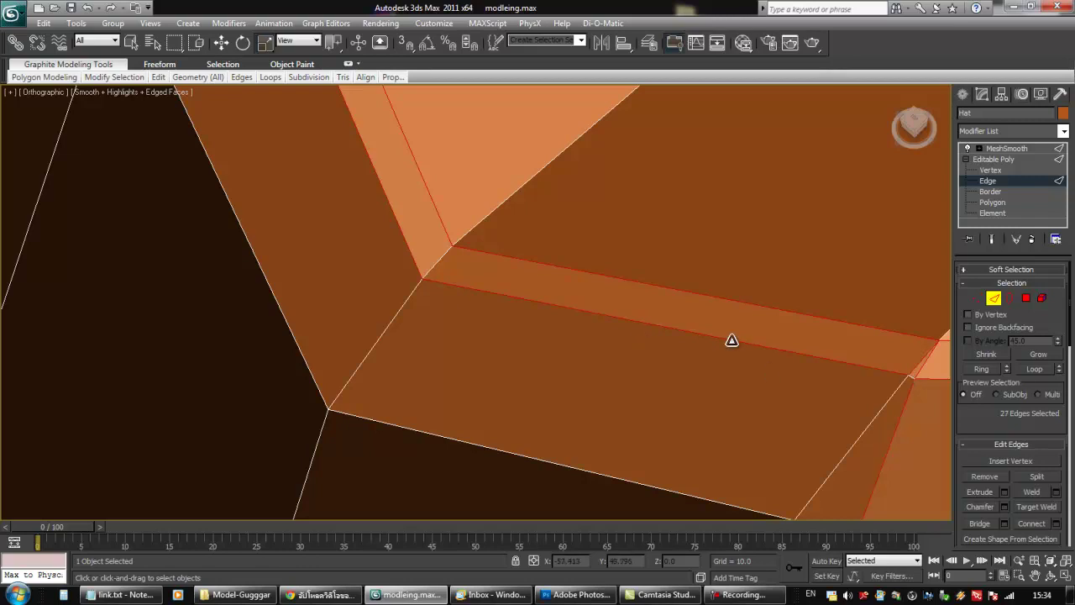
{"action": "left_click", "coordinate": [924, 359], "text": "alt"}
{"action": "middle_click_drag", "start_coordinate": [875, 281], "coordinate": [614, 324]}
{"action": "scroll", "coordinate": [614, 324], "scroll_direction": "down", "scroll_amount": 6}
{"action": "middle_click_drag", "start_coordinate": [424, 286], "coordinate": [488, 381]}
{"action": "scroll", "coordinate": [486, 380], "scroll_direction": "up", "scroll_amount": 2}
{"action": "left_click", "coordinate": [382, 273], "text": "ctrl"}
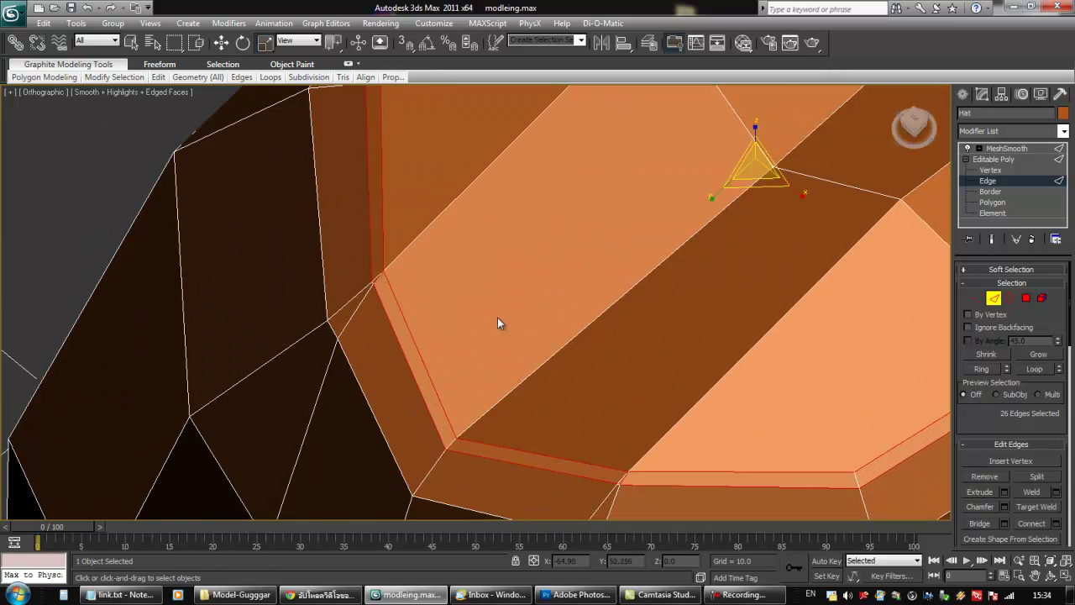
Scale the thin double edge loop inward uniformly to 78% and clear the selection
{"action": "scroll", "coordinate": [760, 197], "scroll_direction": "down", "scroll_amount": 2}
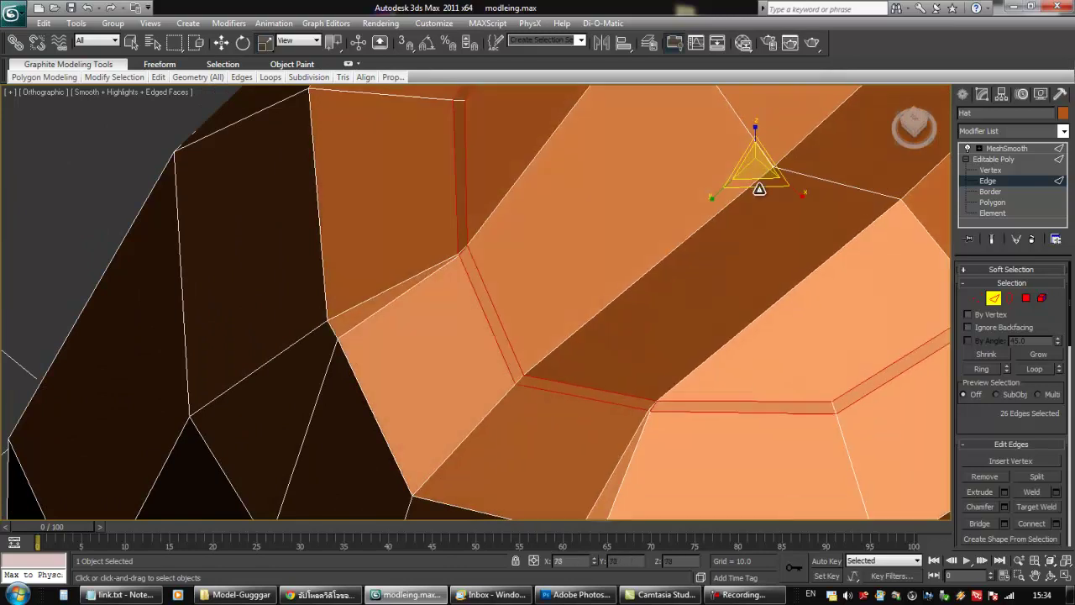
{"action": "scroll", "coordinate": [643, 238], "scroll_direction": "down", "scroll_amount": 4}
{"action": "middle_click_drag", "start_coordinate": [631, 231], "coordinate": [642, 298], "text": "alt"}
{"action": "scroll", "coordinate": [602, 306], "scroll_direction": "down", "scroll_amount": 3}
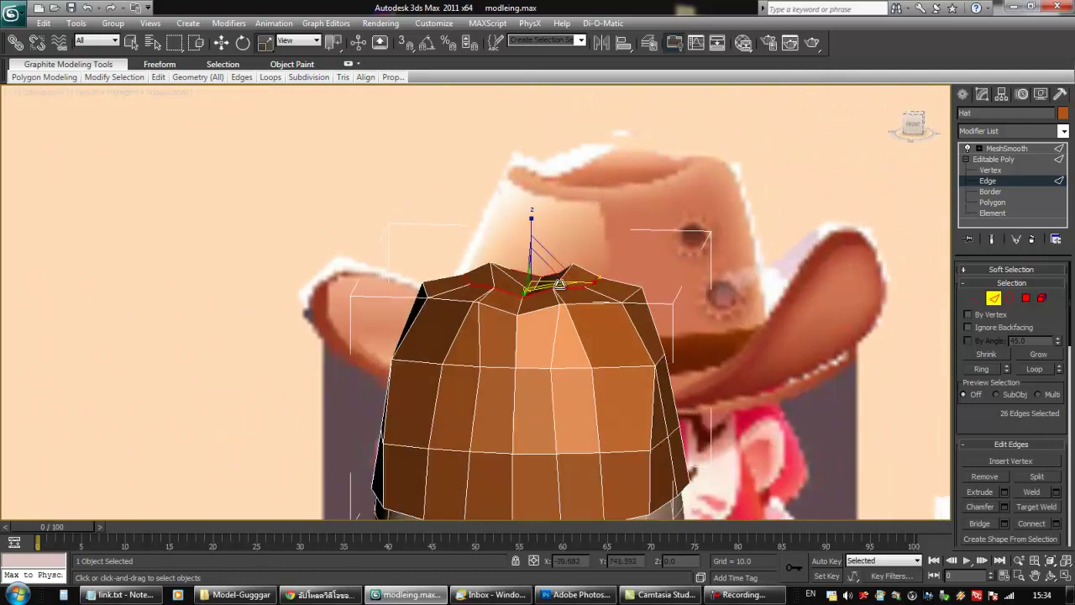
{"action": "middle_click_drag", "start_coordinate": [561, 283], "coordinate": [575, 290], "text": "alt"}
{"action": "middle_click_drag", "start_coordinate": [698, 366], "coordinate": [660, 336], "text": "alt"}
{"action": "left_click", "coordinate": [827, 314]}
Target-weld the doubled vertices at the front corner of the inner loop where the crease's right edge meets it
{"action": "left_click", "coordinate": [1026, 298]}
{"action": "left_click", "coordinate": [514, 323]}
{"action": "middle_click_drag", "start_coordinate": [514, 322], "coordinate": [672, 306], "text": "alt"}
{"action": "scroll", "coordinate": [673, 308], "scroll_direction": "up", "scroll_amount": 4}
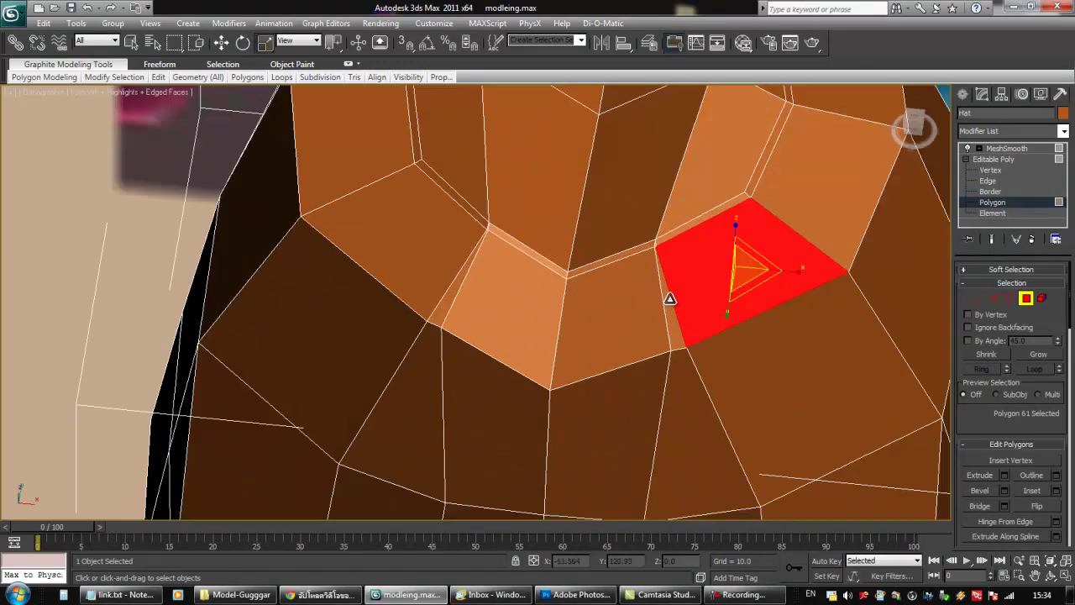
{"action": "scroll", "coordinate": [686, 240], "scroll_direction": "up", "scroll_amount": 2}
{"action": "middle_click_drag", "start_coordinate": [714, 264], "coordinate": [573, 288]}
{"action": "left_click", "coordinate": [993, 298]}
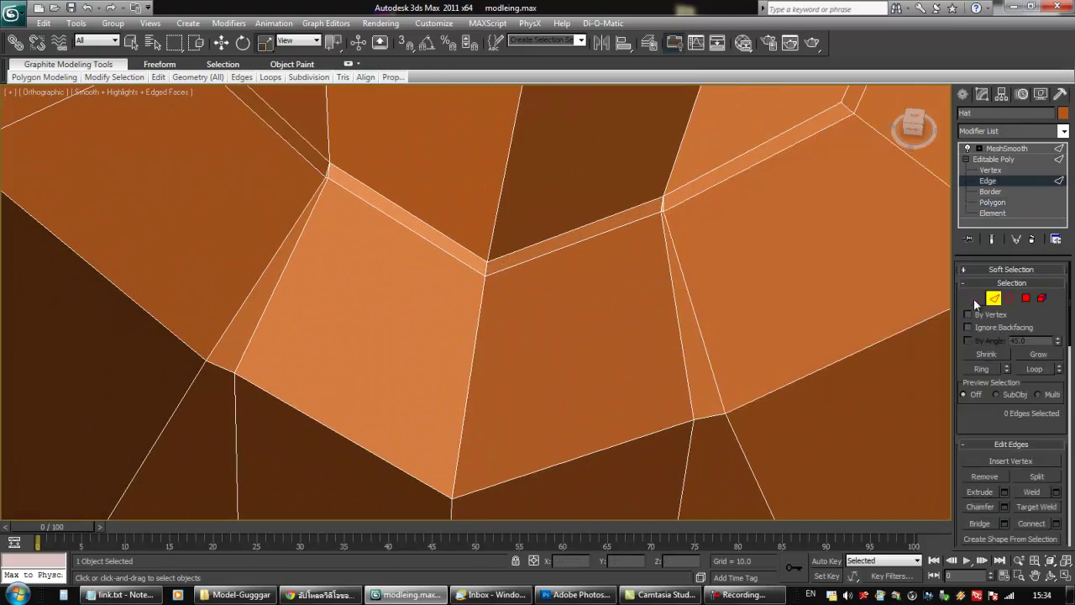
{"action": "left_click", "coordinate": [977, 299]}
{"action": "left_click_drag", "start_coordinate": [1004, 421], "coordinate": [1008, 350]}
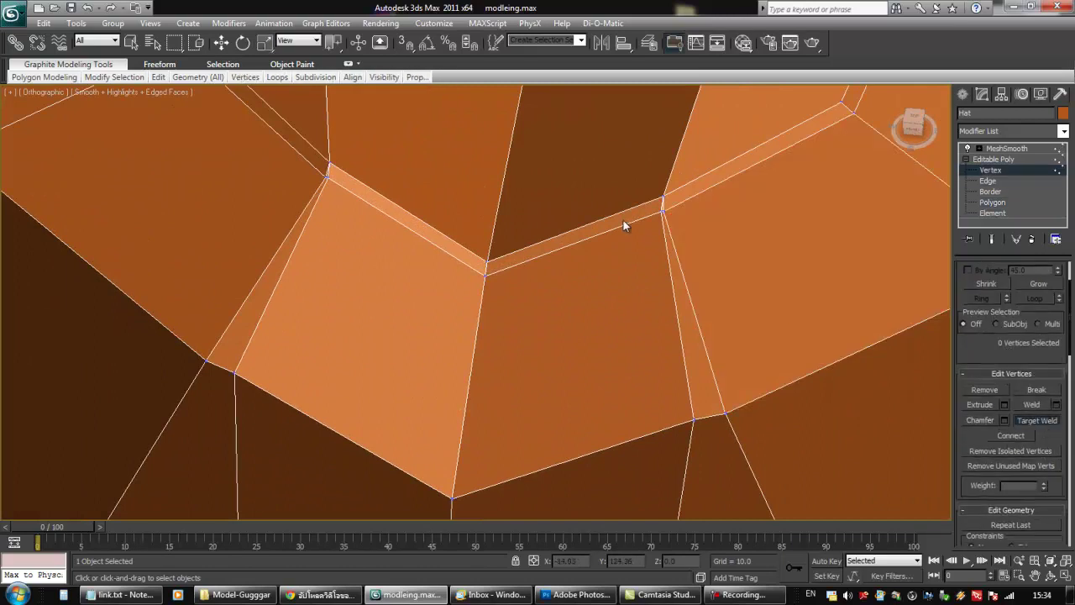
{"action": "left_click", "coordinate": [664, 211]}
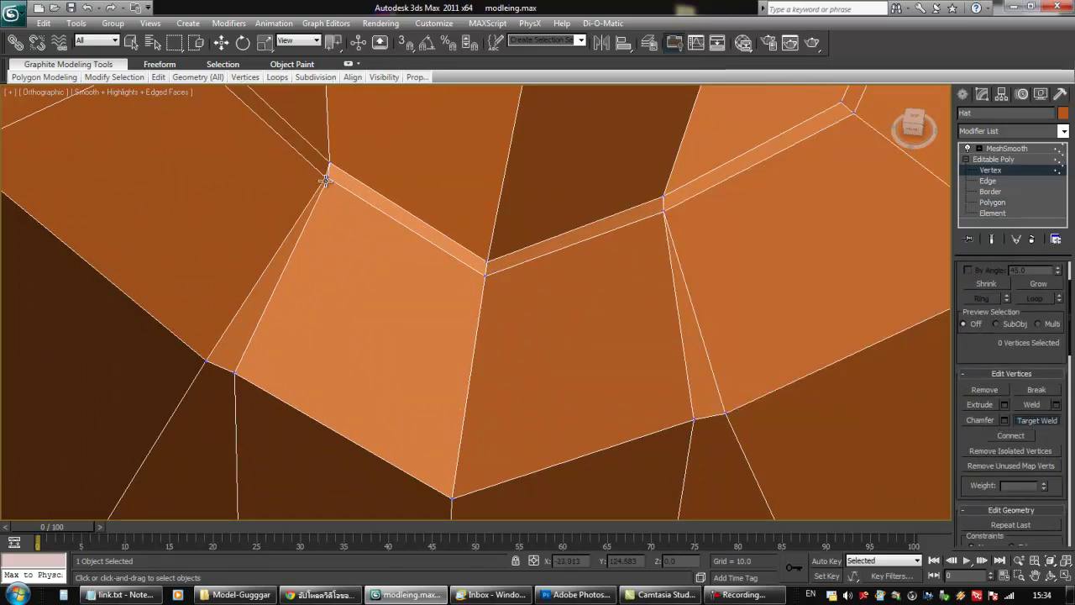
{"action": "right_click", "coordinate": [341, 196]}
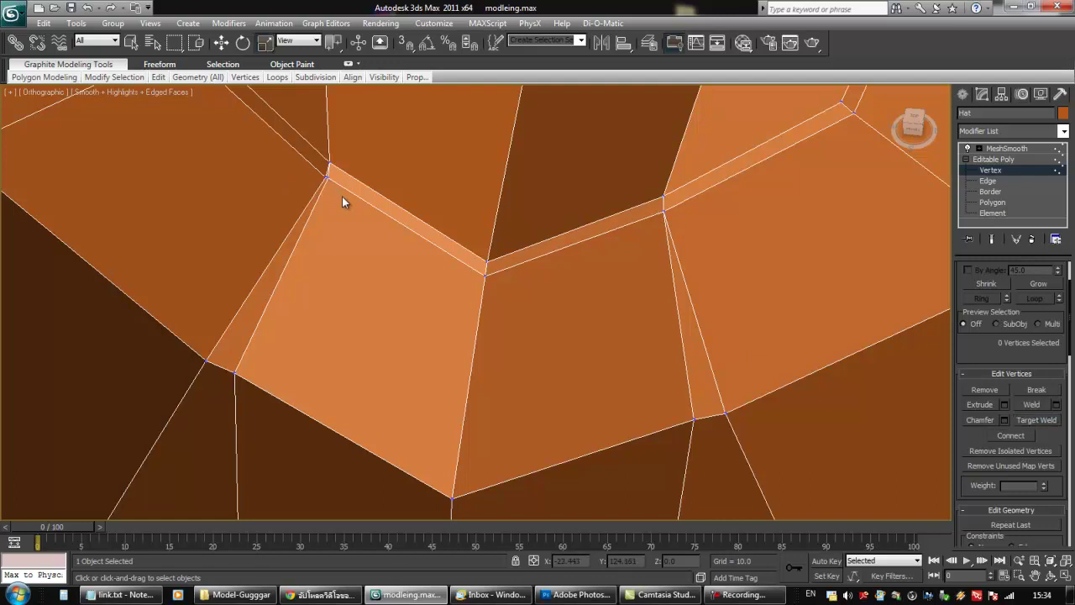
Target-weld the nearly coincident vertices at the opposite front corner of the inner loop
{"action": "middle_click_drag", "start_coordinate": [340, 194], "coordinate": [426, 287]}
{"action": "scroll", "coordinate": [425, 287], "scroll_direction": "up", "scroll_amount": 5}
{"action": "middle_click_drag", "start_coordinate": [344, 248], "coordinate": [554, 287]}
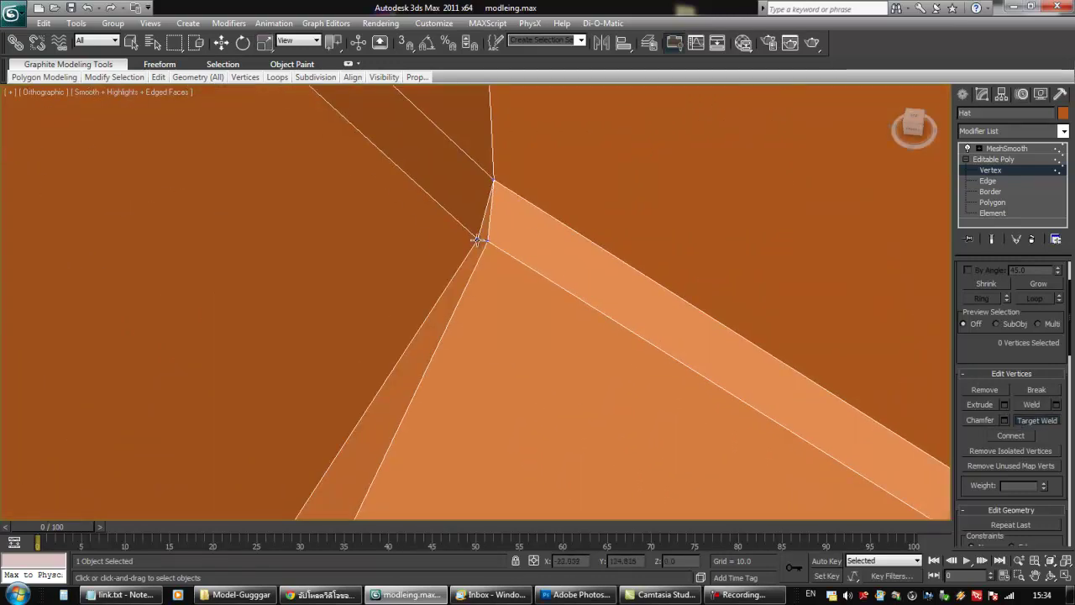
{"action": "scroll", "coordinate": [617, 298], "scroll_direction": "down", "scroll_amount": 8}
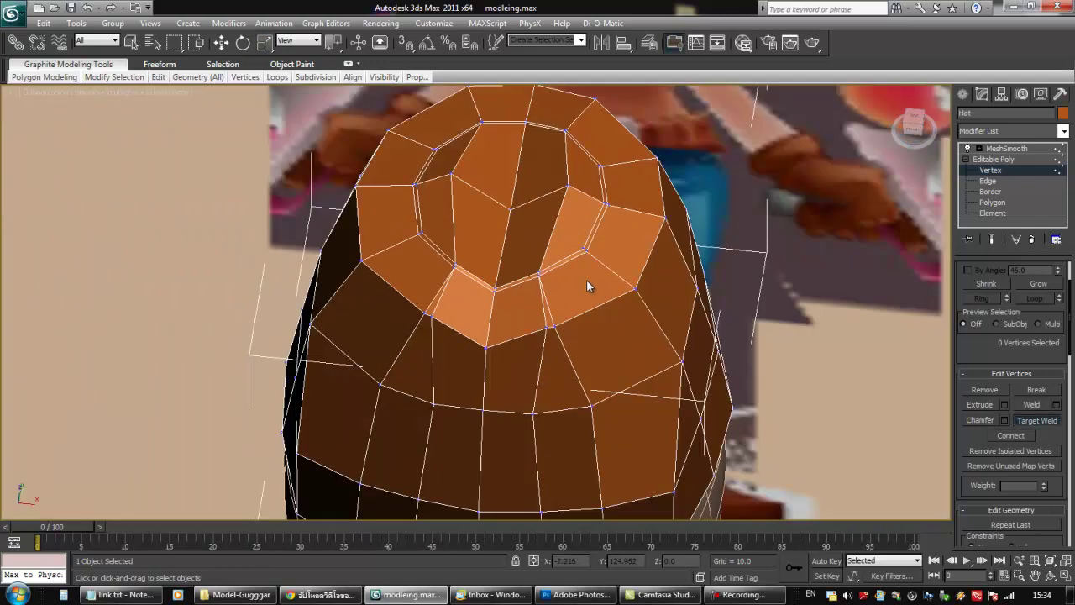
Spread the closely spaced front vertices of the crown's outer rim apart along X, scaling to 137%
{"action": "middle_click_drag", "start_coordinate": [587, 280], "coordinate": [548, 293], "text": "alt"}
{"action": "key", "text": "r"}
{"action": "left_click", "coordinate": [535, 277]}
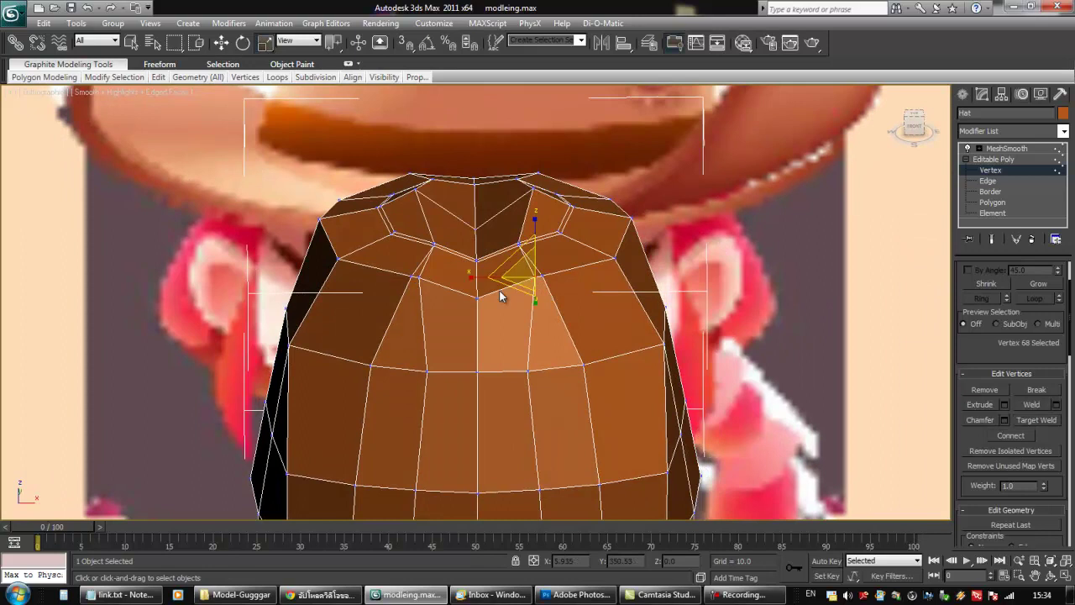
{"action": "left_click", "coordinate": [415, 280], "text": "ctrl"}
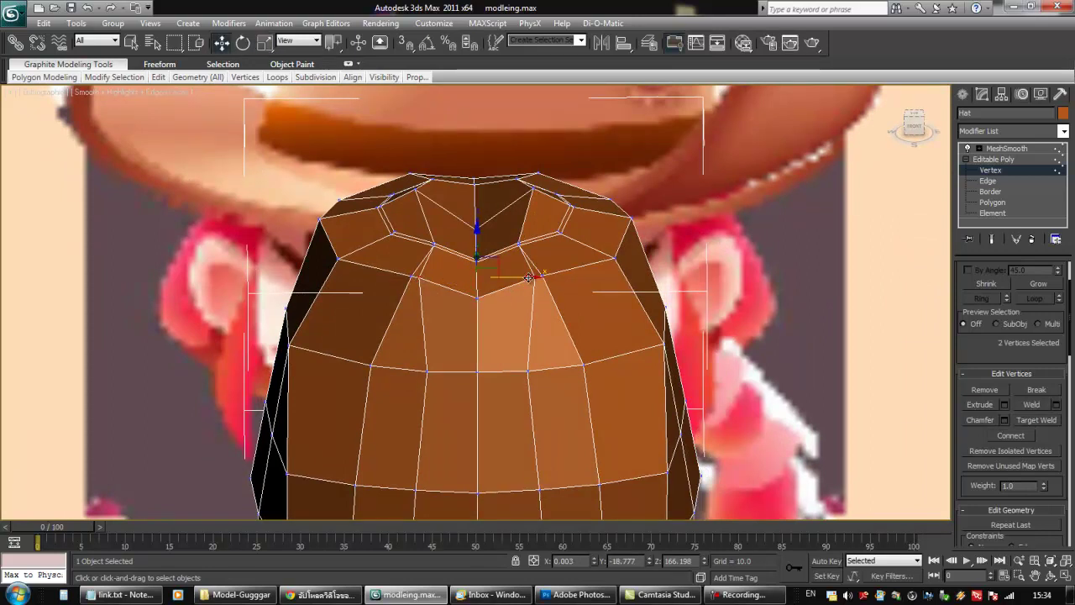
{"action": "key", "text": "r"}
{"action": "left_click_drag", "start_coordinate": [425, 276], "coordinate": [399, 275]}
{"action": "left_click", "coordinate": [542, 275], "text": "ctrl"}
{"action": "left_click", "coordinate": [412, 277], "text": "ctrl"}
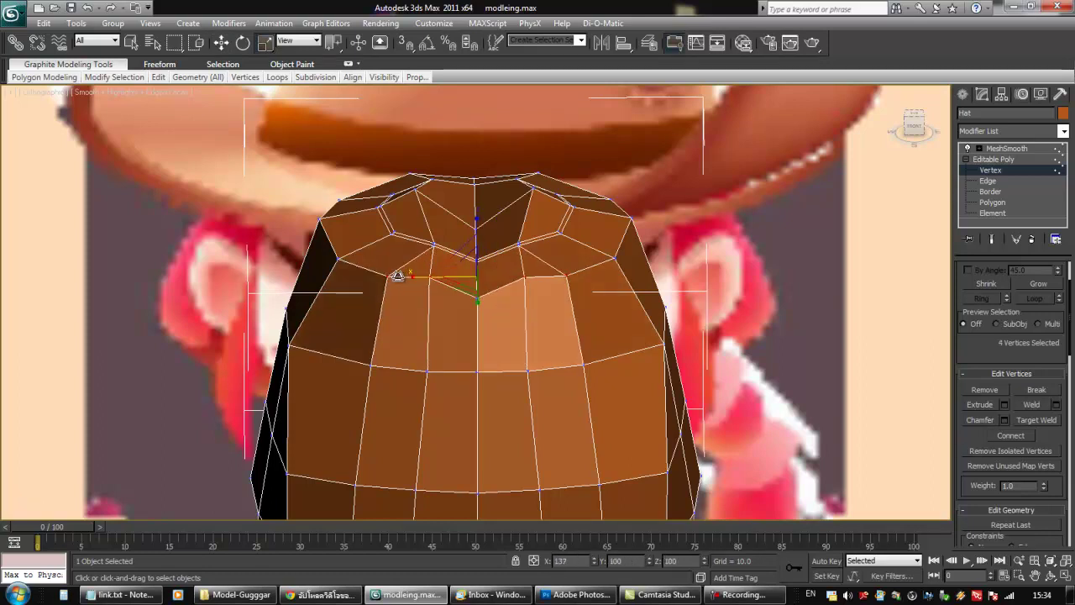
Select the complete ring of 14 polygons between the crown's outer edge and the thin inner loop
{"action": "middle_click_drag", "start_coordinate": [477, 273], "coordinate": [401, 266], "text": "alt"}
{"action": "left_click", "coordinate": [751, 258]}
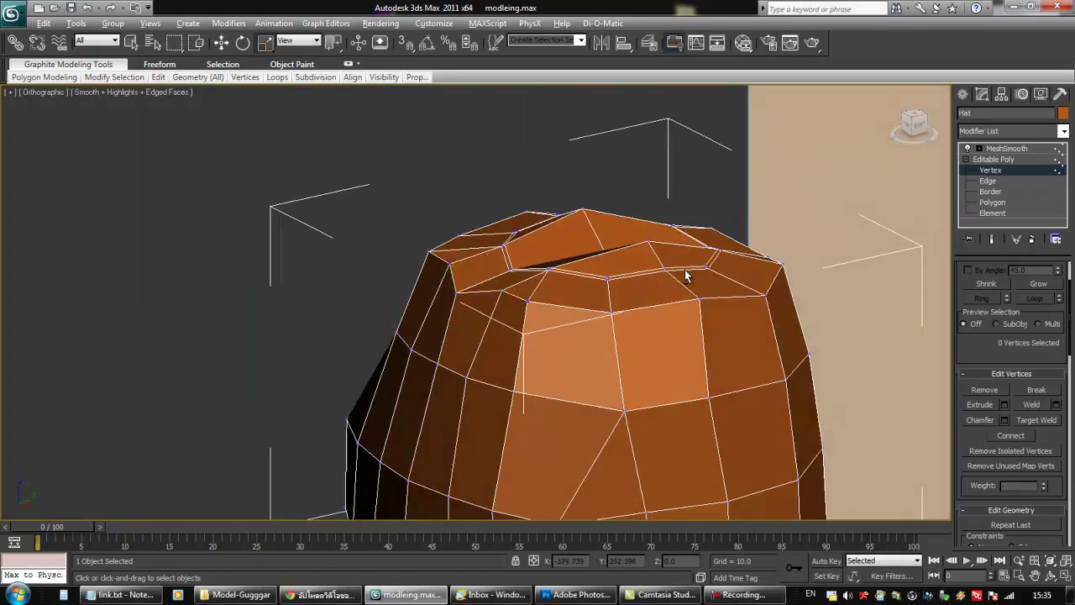
{"action": "middle_click_drag", "start_coordinate": [699, 268], "coordinate": [818, 220], "text": "alt"}
{"action": "left_click", "coordinate": [991, 202]}
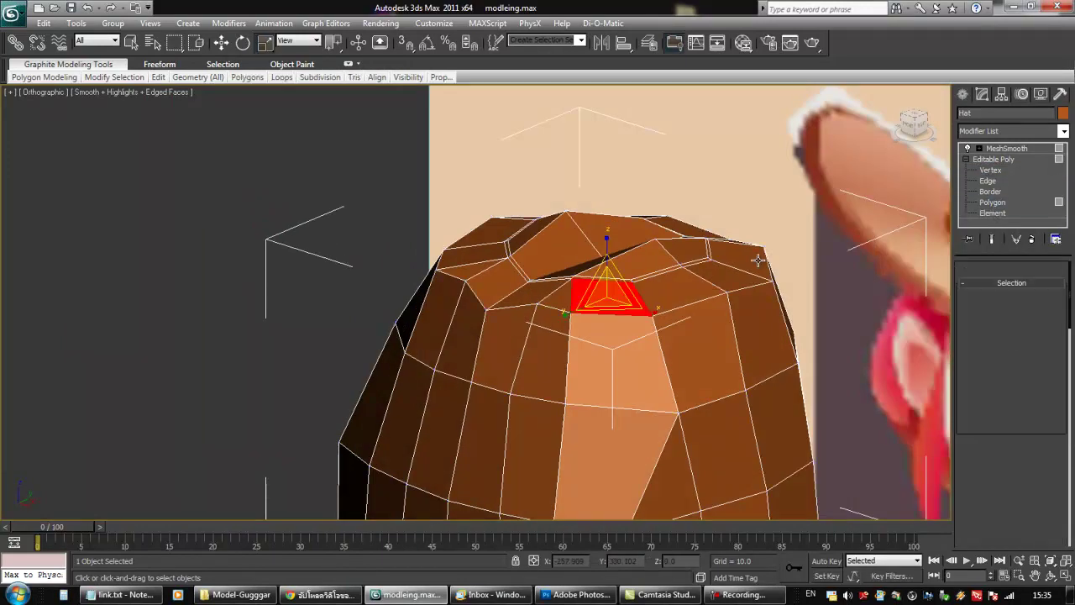
{"action": "left_click", "coordinate": [555, 295], "text": "ctrl"}
{"action": "left_click", "coordinate": [531, 291], "text": "ctrl"}
{"action": "left_click", "coordinate": [507, 283], "text": "ctrl"}
{"action": "left_click", "coordinate": [489, 267], "text": "ctrl"}
{"action": "left_click", "coordinate": [488, 254], "text": "ctrl"}
{"action": "left_click", "coordinate": [488, 234], "text": "ctrl"}
{"action": "middle_click_drag", "start_coordinate": [582, 254], "coordinate": [621, 294], "text": "alt"}
{"action": "left_click", "coordinate": [652, 240], "text": "ctrl"}
{"action": "left_click", "coordinate": [672, 176], "text": "ctrl"}
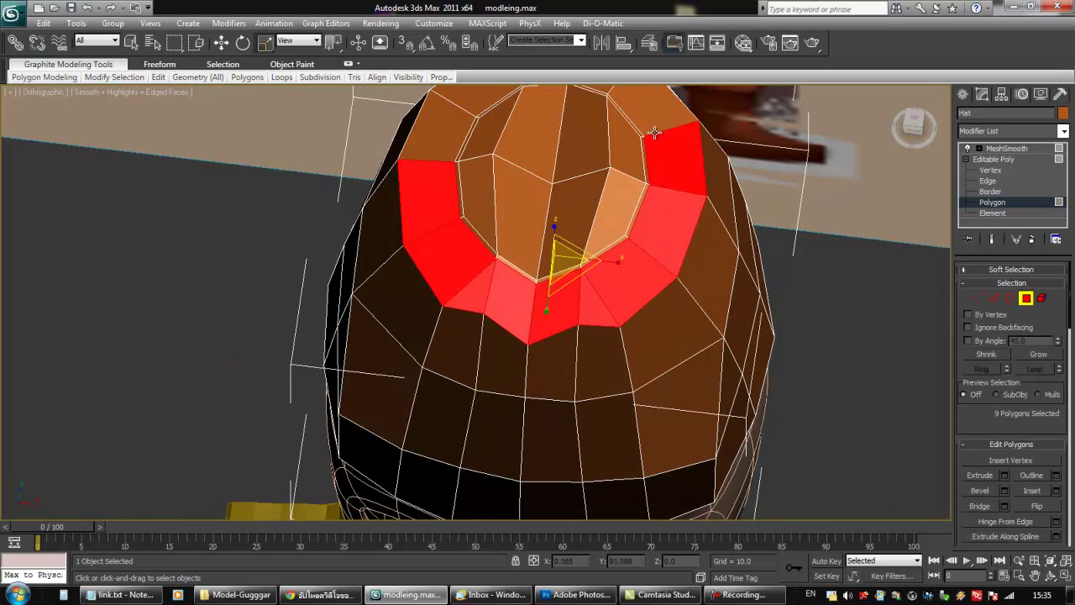
{"action": "middle_click_drag", "start_coordinate": [655, 134], "coordinate": [636, 203]}
{"action": "left_click", "coordinate": [633, 175], "text": "ctrl"}
{"action": "left_click", "coordinate": [581, 133], "text": "ctrl"}
{"action": "left_click", "coordinate": [536, 124], "text": "ctrl"}
{"action": "left_click", "coordinate": [480, 141], "text": "ctrl"}
{"action": "left_click", "coordinate": [437, 191], "text": "ctrl"}
Scale the polygon ring to 112% along X and extrude it slightly upward into a raised rim, clearing the selection
{"action": "middle_click_drag", "start_coordinate": [488, 246], "coordinate": [497, 189], "text": "alt"}
{"action": "left_click_drag", "start_coordinate": [469, 261], "coordinate": [462, 259]}
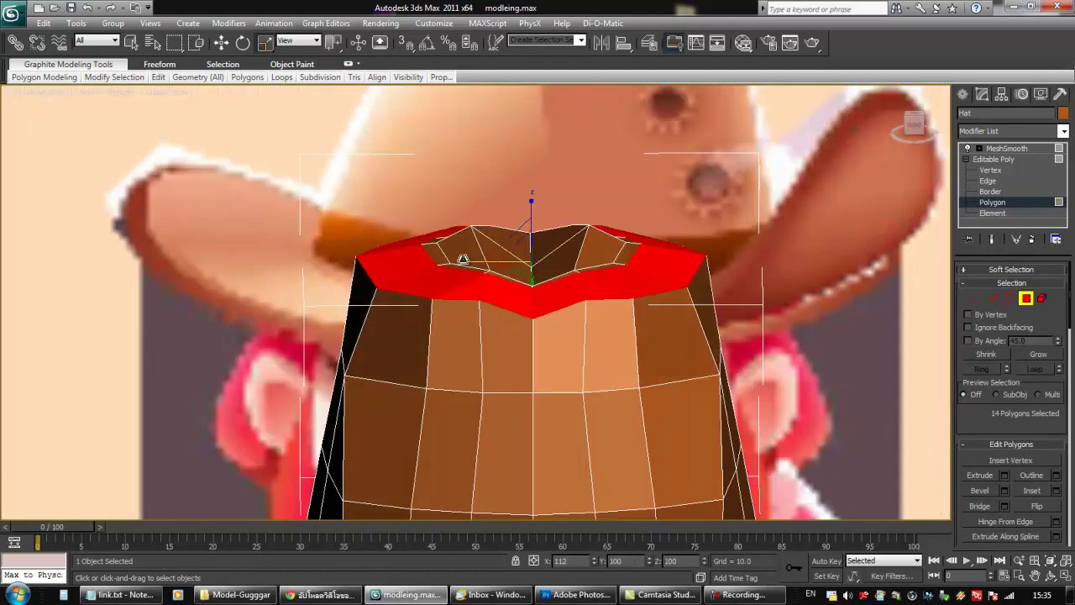
{"action": "middle_click_drag", "start_coordinate": [576, 274], "coordinate": [499, 272], "text": "alt"}
{"action": "right_click", "coordinate": [494, 285]}
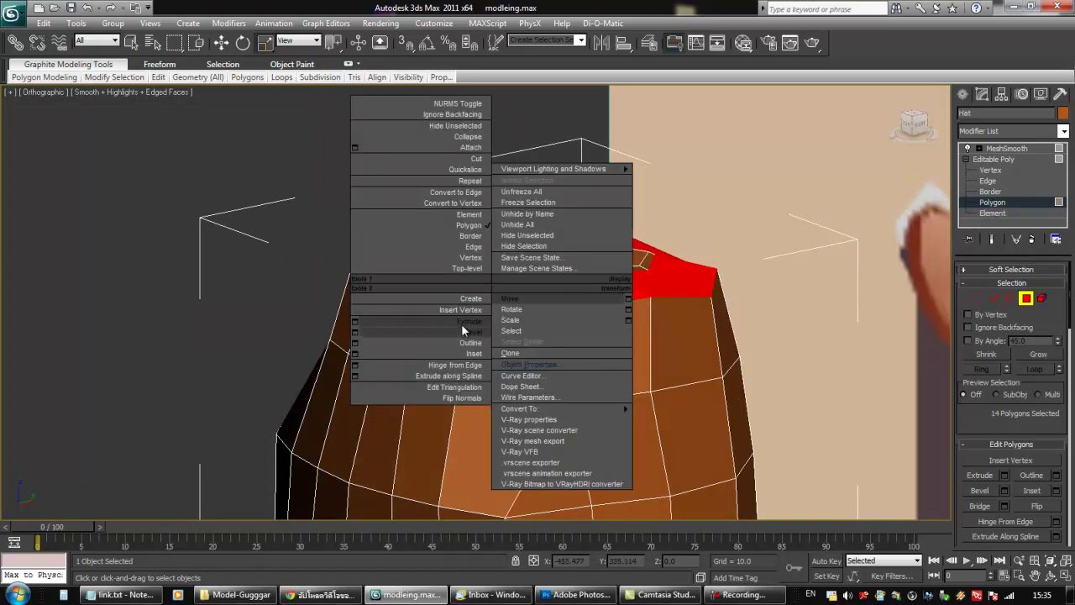
{"action": "left_click", "coordinate": [463, 332]}
{"action": "left_click_drag", "start_coordinate": [497, 293], "coordinate": [502, 273]}
{"action": "right_click", "coordinate": [502, 273]}
{"action": "middle_click_drag", "start_coordinate": [523, 277], "coordinate": [611, 338], "text": "alt"}
{"action": "left_click", "coordinate": [717, 195]}
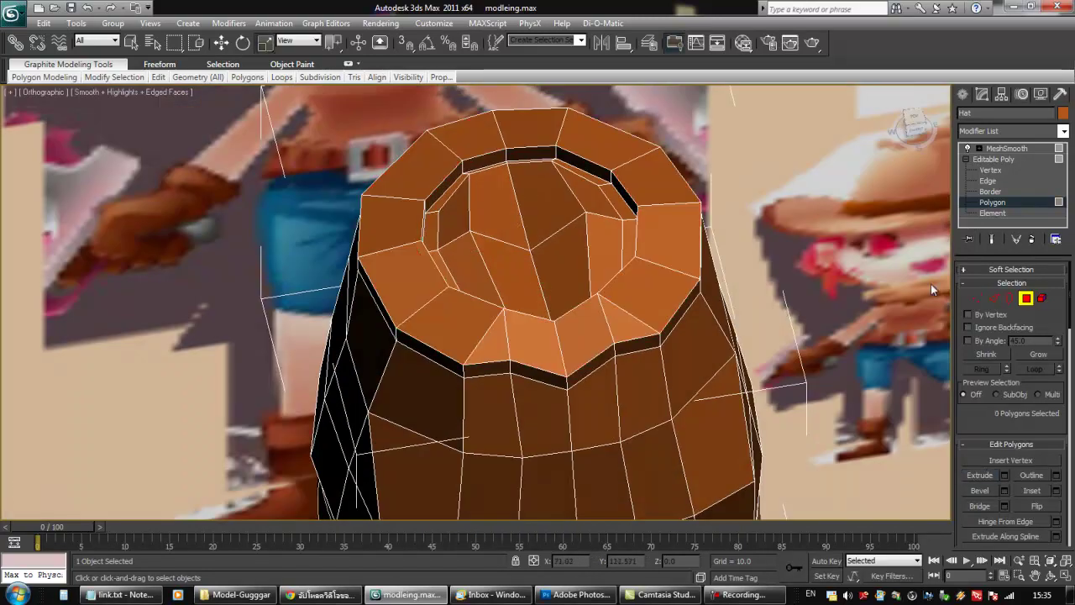
Scale the raised rim's inner edge loop to 104% and slightly rescale the edge loop beneath the rim's outer edge
{"action": "left_click", "coordinate": [993, 298]}
{"action": "left_click", "coordinate": [624, 180]}
{"action": "left_click", "coordinate": [1029, 370]}
{"action": "key", "text": "shift+z"}
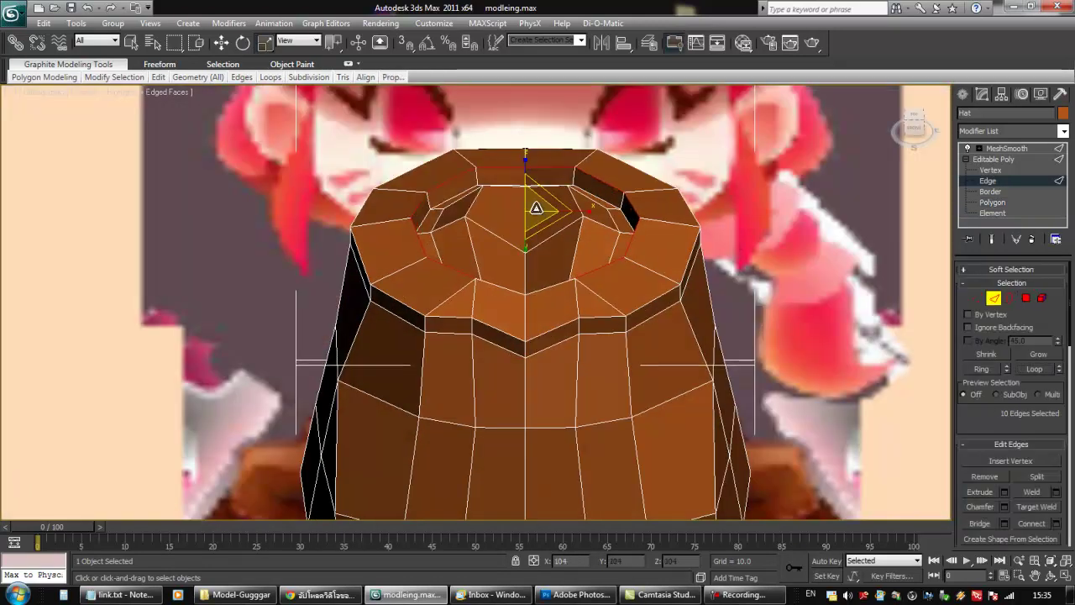
{"action": "left_click", "coordinate": [604, 326]}
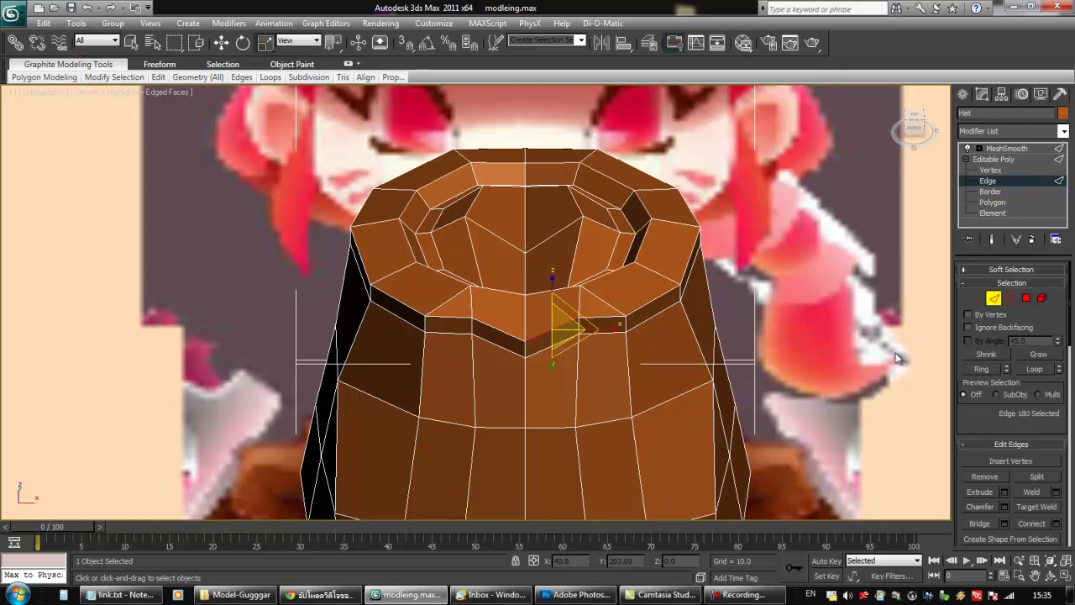
{"action": "left_click", "coordinate": [1034, 369]}
{"action": "left_click_drag", "start_coordinate": [543, 240], "coordinate": [542, 246]}
Show the smoothed result on the hat and raise the centre vertex of the crown's top by about 4 units
{"action": "middle_click_drag", "start_coordinate": [583, 258], "coordinate": [714, 248], "text": "alt"}
{"action": "left_click", "coordinate": [722, 277]}
{"action": "left_click", "coordinate": [996, 301]}
{"action": "middle_click_drag", "start_coordinate": [758, 319], "coordinate": [727, 277], "text": "alt"}
{"action": "scroll", "coordinate": [732, 295], "scroll_direction": "down", "scroll_amount": 5}
{"action": "left_click", "coordinate": [991, 240]}
{"action": "middle_click_drag", "start_coordinate": [730, 235], "coordinate": [616, 271], "text": "alt"}
{"action": "scroll", "coordinate": [683, 233], "scroll_direction": "up", "scroll_amount": 5}
{"action": "left_click", "coordinate": [976, 298]}
{"action": "left_click", "coordinate": [554, 262]}
{"action": "key", "text": "w"}
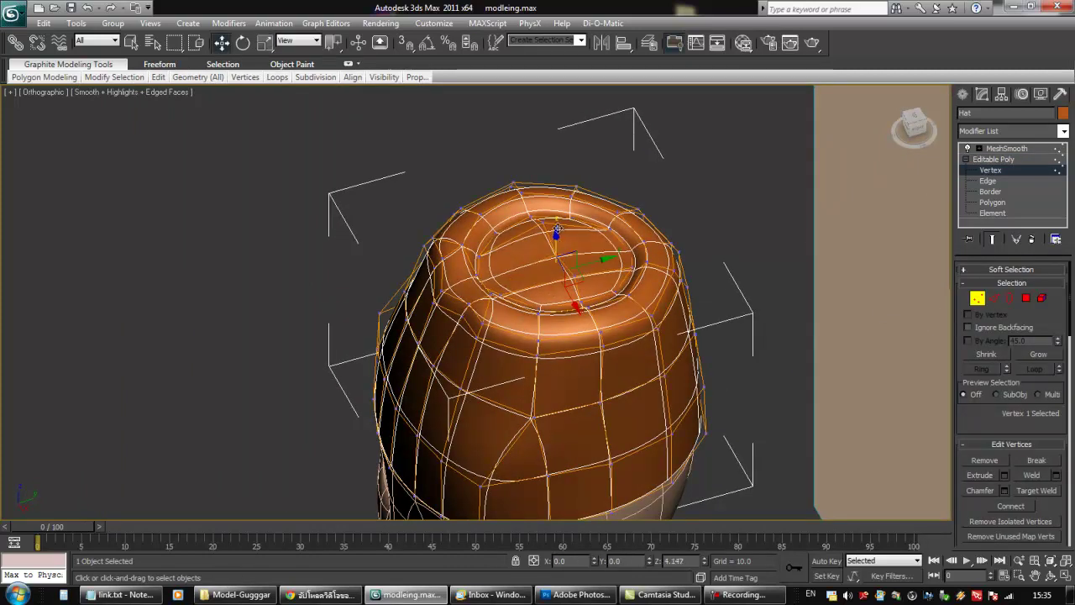
Select the four front-centre vertices of the crown's rim and move them slightly down and forward to deepen the front dip
{"action": "middle_click_drag", "start_coordinate": [573, 276], "coordinate": [640, 273], "text": "alt"}
{"action": "middle_click_drag", "start_coordinate": [615, 317], "coordinate": [599, 317], "text": "alt"}
{"action": "left_click", "coordinate": [545, 321]}
{"action": "left_click", "coordinate": [545, 338], "text": "ctrl"}
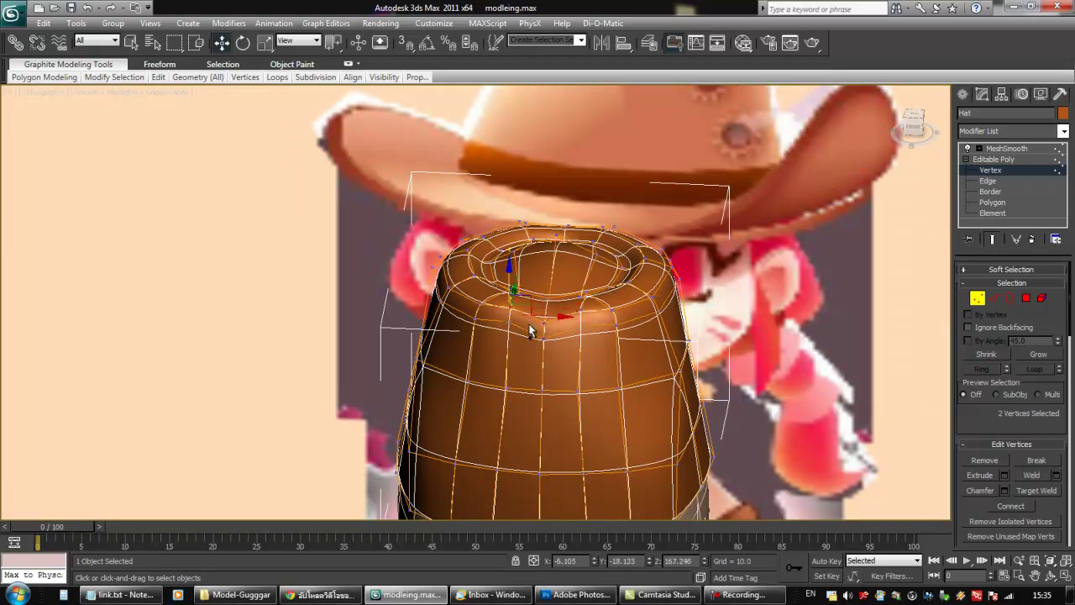
{"action": "left_click", "coordinate": [576, 331], "text": "ctrl"}
{"action": "left_click", "coordinate": [574, 318], "text": "ctrl"}
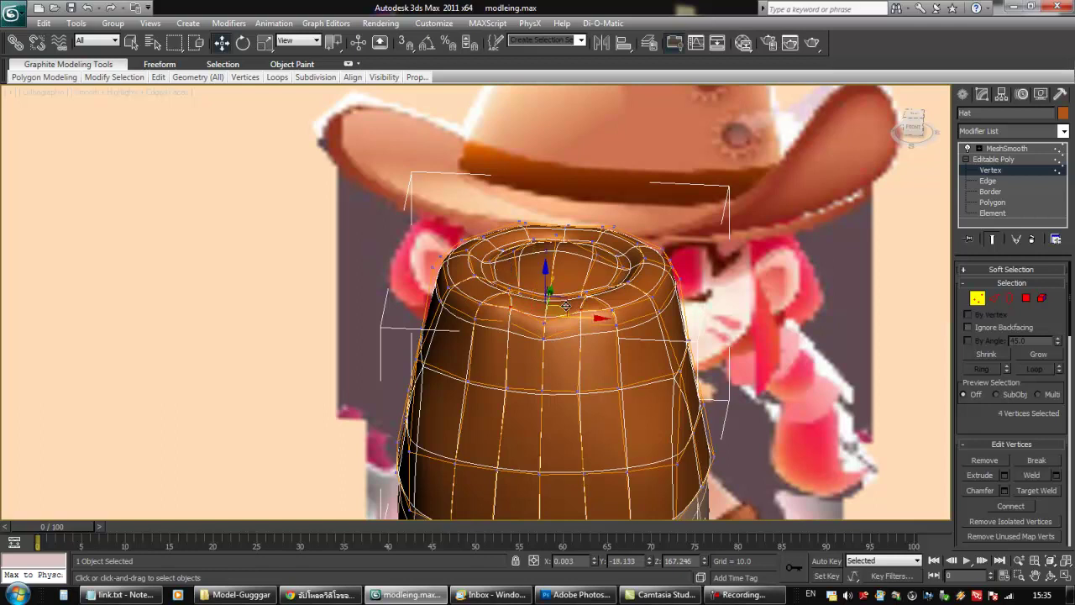
{"action": "left_click_drag", "start_coordinate": [545, 284], "coordinate": [542, 294]}
{"action": "middle_click_drag", "start_coordinate": [617, 322], "coordinate": [539, 298], "text": "alt"}
{"action": "left_click_drag", "start_coordinate": [576, 319], "coordinate": [571, 322]}
{"action": "middle_click_drag", "start_coordinate": [576, 319], "coordinate": [695, 320], "text": "alt"}
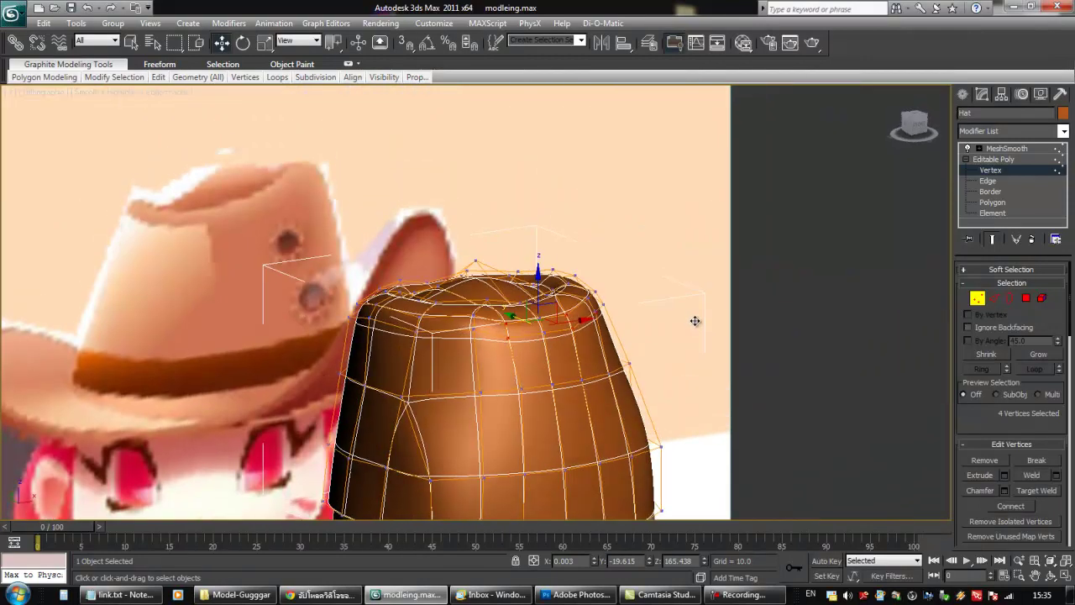
Select the full edge loop along the hat's open bottom and switch off the smoothed result
{"action": "middle_click_drag", "start_coordinate": [590, 307], "coordinate": [628, 386], "text": "alt"}
{"action": "scroll", "coordinate": [643, 284], "scroll_direction": "down", "scroll_amount": 3}
{"action": "key", "text": "f"}
{"action": "middle_click_drag", "start_coordinate": [552, 165], "coordinate": [568, 254]}
{"action": "scroll", "coordinate": [638, 239], "scroll_direction": "up", "scroll_amount": 4}
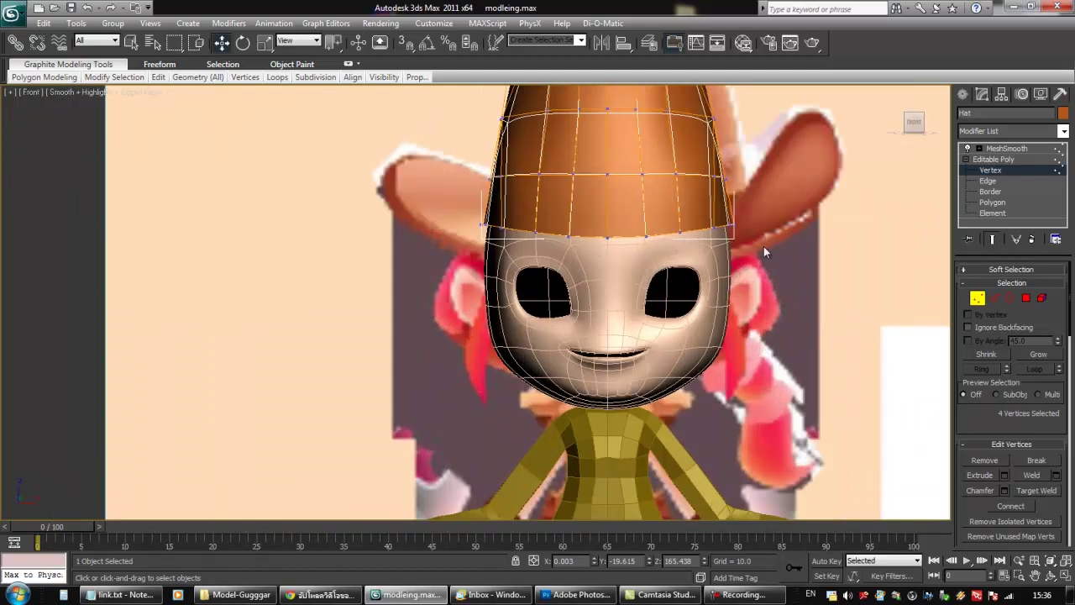
{"action": "left_click", "coordinate": [1007, 301]}
{"action": "left_click", "coordinate": [997, 300]}
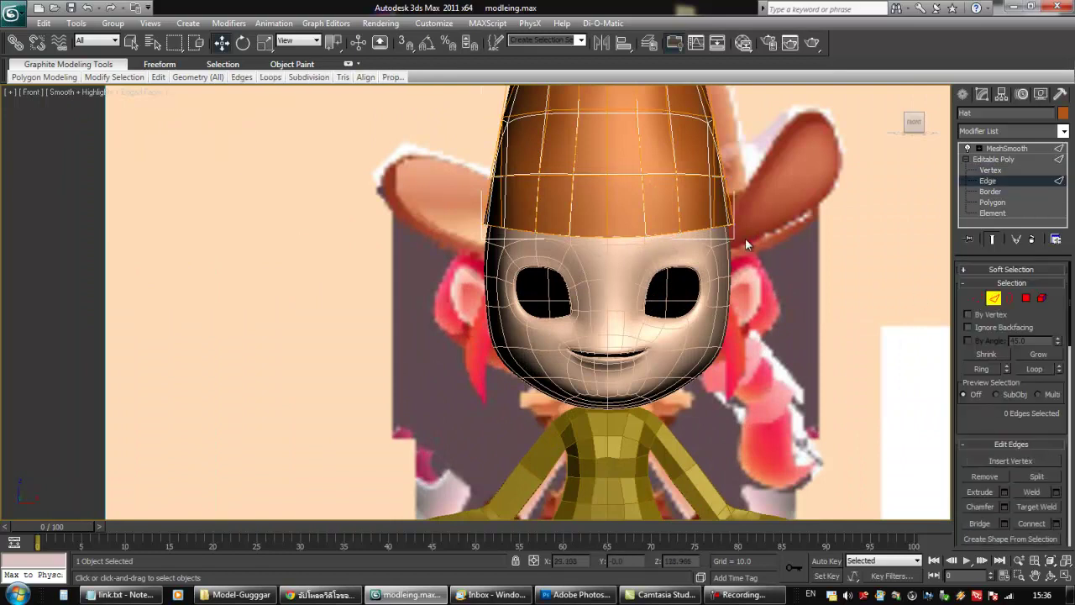
{"action": "left_click", "coordinate": [1042, 371]}
{"action": "middle_click_drag", "start_coordinate": [727, 232], "coordinate": [723, 275], "text": "alt"}
{"action": "key", "text": "e"}
{"action": "key", "text": "w"}
{"action": "middle_click_drag", "start_coordinate": [723, 274], "coordinate": [658, 269]}
{"action": "left_click", "coordinate": [993, 241]}
Extrude the hat's bottom edge loop and scale it outward into a wide brim, lowering it slightly to match the reference
{"action": "middle_click_drag", "start_coordinate": [455, 269], "coordinate": [546, 242], "text": "alt"}
{"action": "left_click_drag", "start_coordinate": [560, 220], "coordinate": [560, 226]}
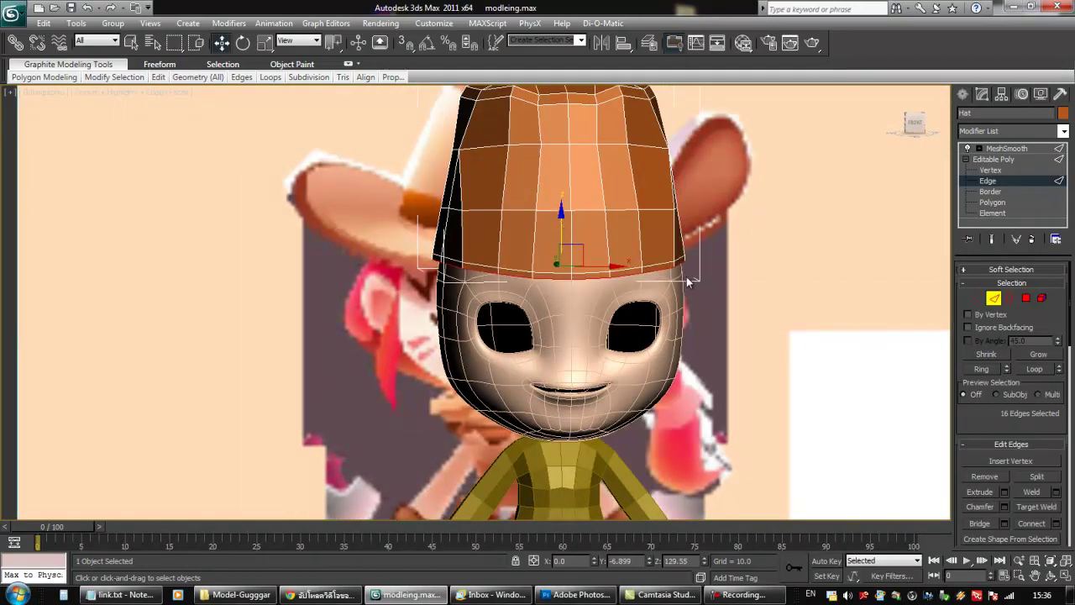
{"action": "key", "text": "r"}
{"action": "middle_click_drag", "start_coordinate": [687, 278], "coordinate": [577, 295], "text": "alt"}
{"action": "left_click_drag", "start_coordinate": [576, 279], "coordinate": [577, 236], "text": "shift"}
{"action": "key", "text": "f"}
{"action": "middle_click_drag", "start_coordinate": [594, 277], "coordinate": [633, 560]}
{"action": "scroll", "coordinate": [539, 264], "scroll_direction": "up", "scroll_amount": 2}
{"action": "middle_click_drag", "start_coordinate": [539, 264], "coordinate": [550, 295]}
{"action": "scroll", "coordinate": [550, 295], "scroll_direction": "up", "scroll_amount": 2}
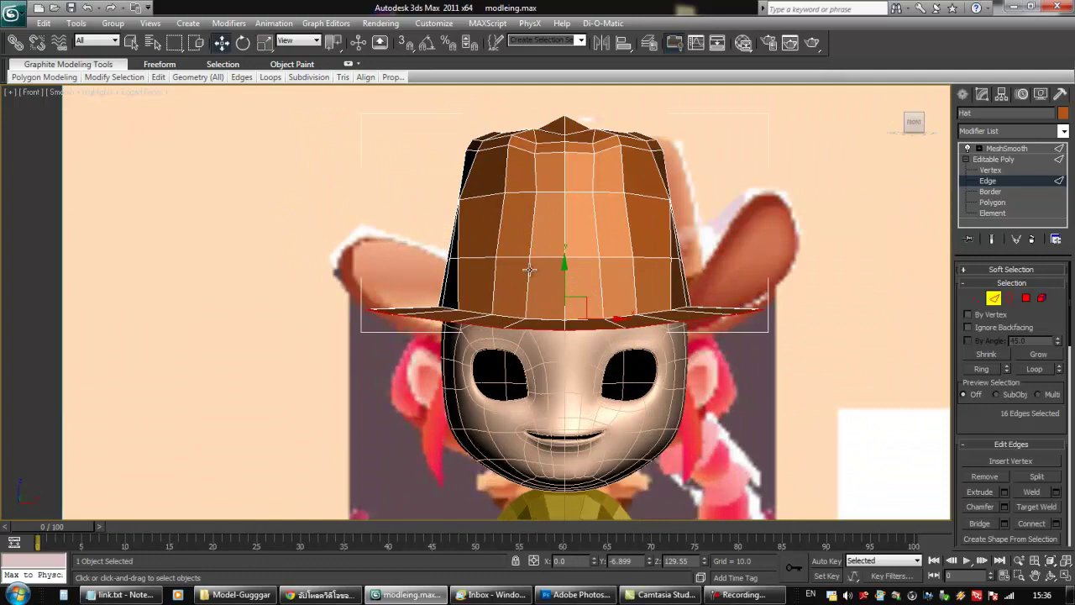
{"action": "left_click_drag", "start_coordinate": [562, 279], "coordinate": [561, 286]}
{"action": "middle_click_drag", "start_coordinate": [651, 299], "coordinate": [626, 312], "text": "alt"}
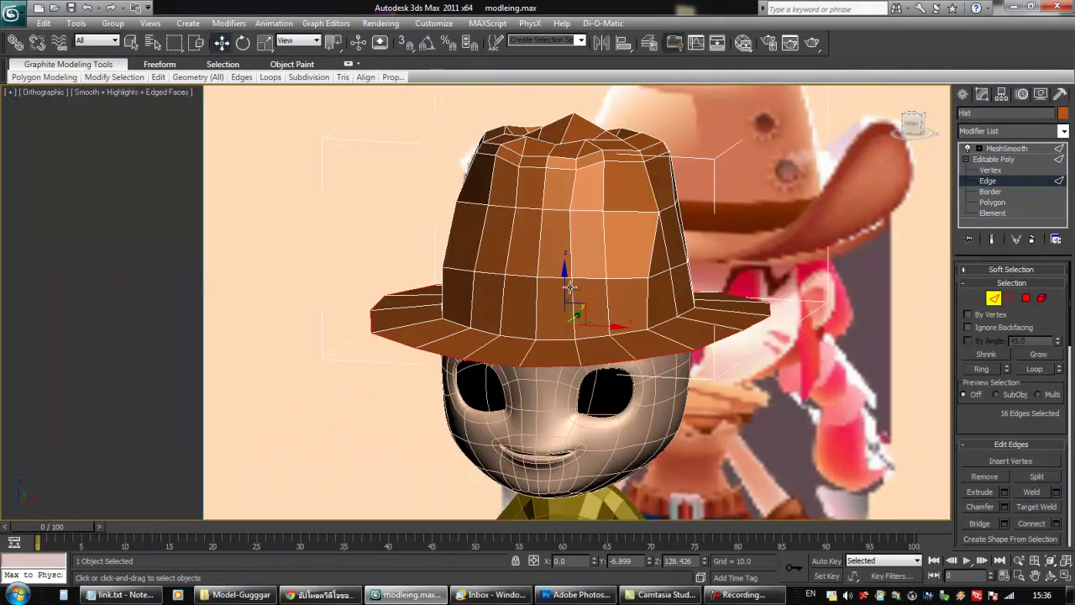
{"action": "key", "text": "r"}
{"action": "left_click_drag", "start_coordinate": [564, 270], "coordinate": [557, 440]}
{"action": "key", "text": "ctrl+z"}
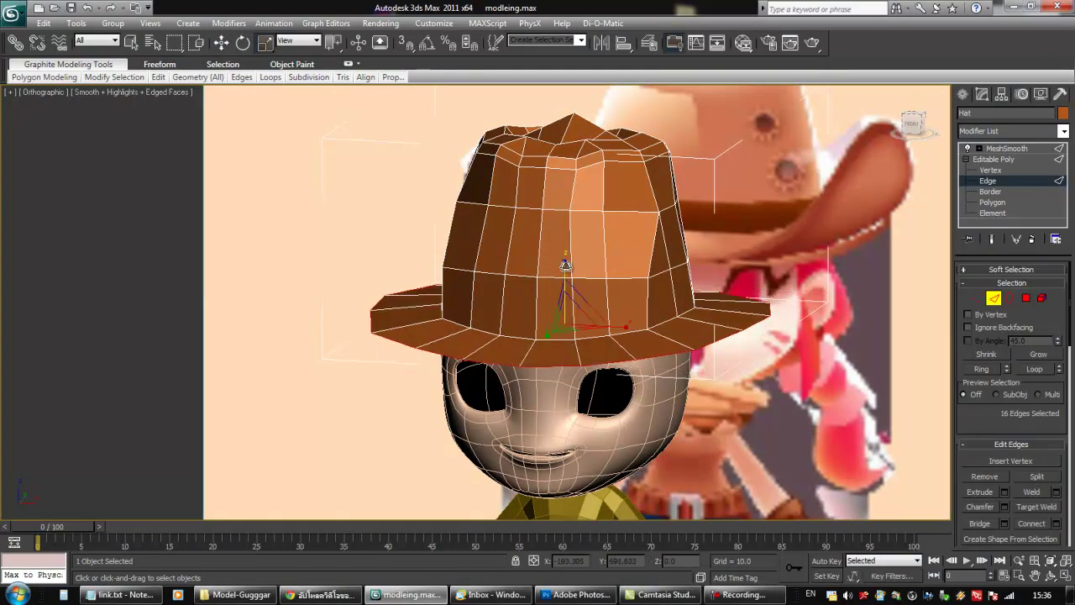
Scale the brim's outer edge loop inward to a narrow lip and raise it slightly
{"action": "middle_click_drag", "start_coordinate": [565, 271], "coordinate": [596, 255], "text": "alt"}
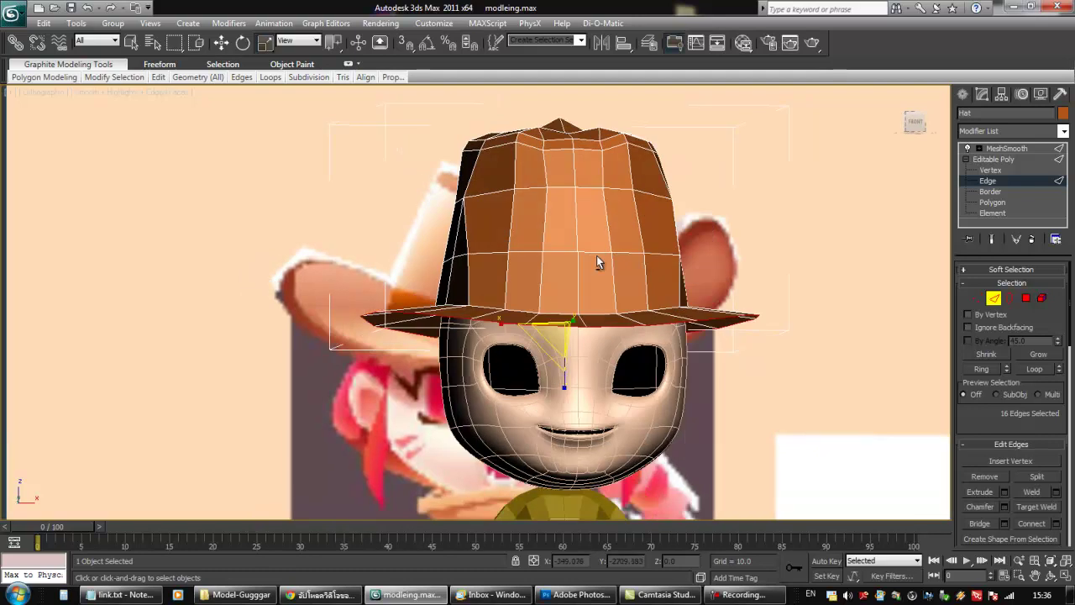
{"action": "key", "text": "f"}
{"action": "scroll", "coordinate": [515, 227], "scroll_direction": "up", "scroll_amount": 2}
{"action": "middle_click_drag", "start_coordinate": [474, 170], "coordinate": [517, 310]}
{"action": "scroll", "coordinate": [517, 311], "scroll_direction": "up", "scroll_amount": 2}
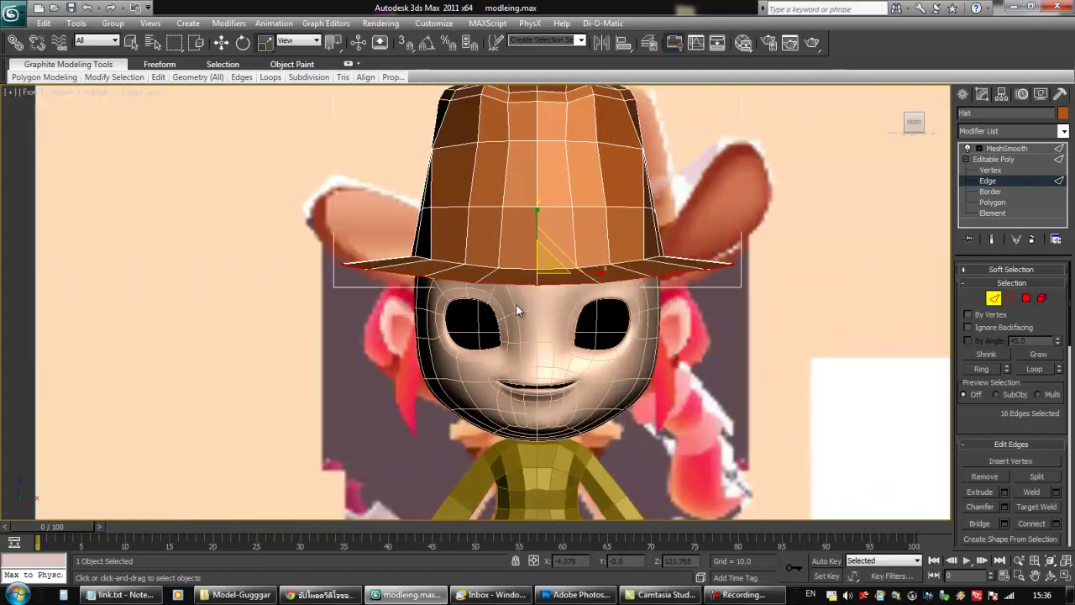
{"action": "middle_click_drag", "start_coordinate": [559, 271], "coordinate": [539, 288], "text": "alt"}
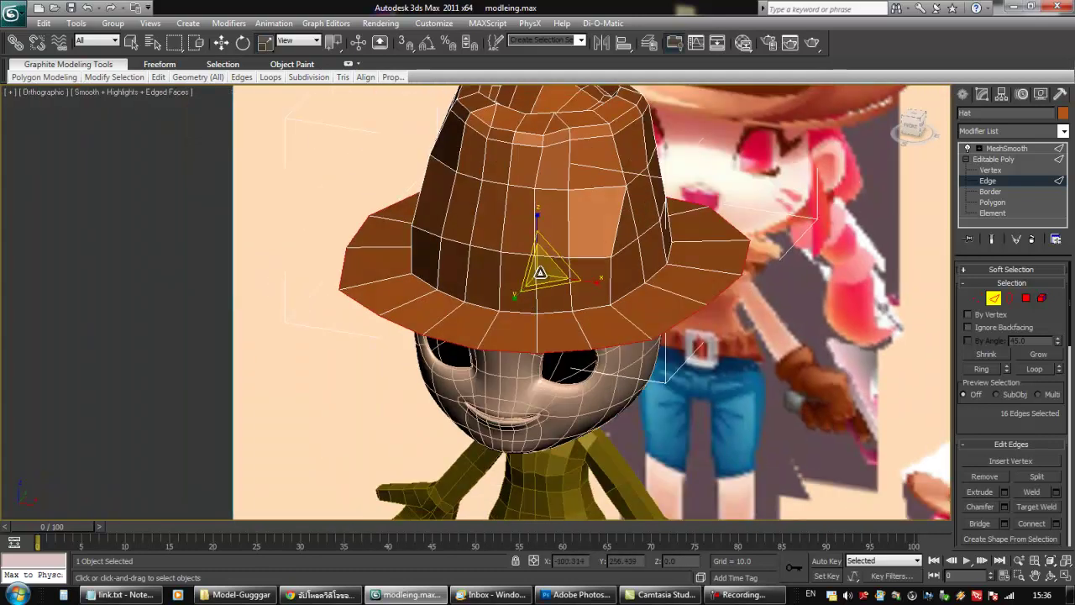
{"action": "left_click_drag", "start_coordinate": [539, 290], "coordinate": [538, 307]}
{"action": "key", "text": "w"}
{"action": "left_click_drag", "start_coordinate": [540, 246], "coordinate": [540, 243]}
{"action": "middle_click_drag", "start_coordinate": [542, 273], "coordinate": [594, 269], "text": "alt"}
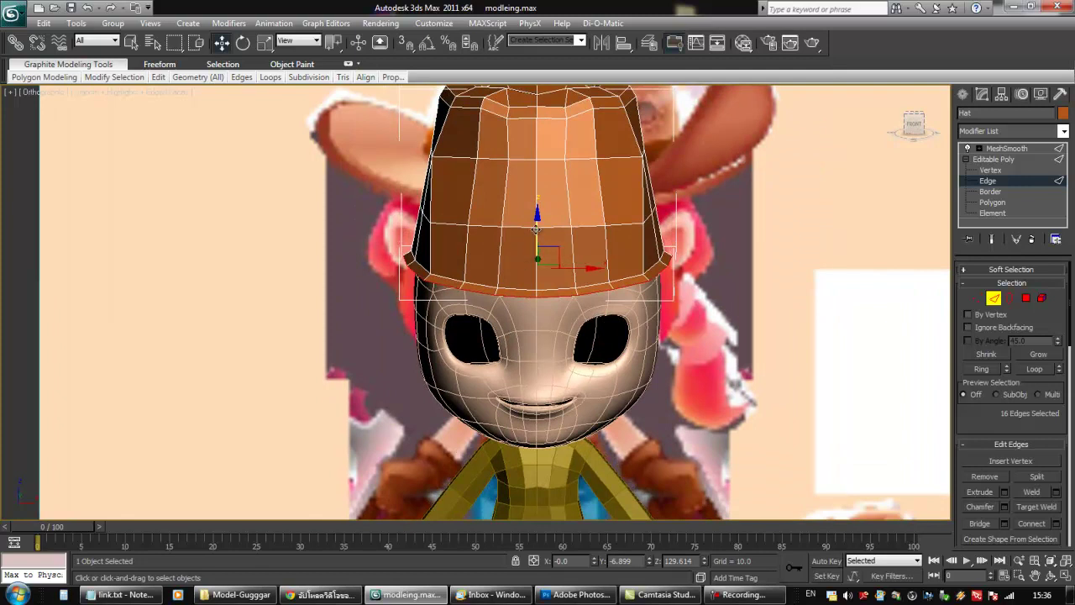
Lower the narrow lip and extend its outer edges into a second, wider brim ring, adjusting its height against the front reference
{"action": "mouse_move", "coordinate": [536, 229]}
{"action": "left_mouse_down"}
{"action": "mouse_move", "coordinate": [543, 248]}
{"action": "mouse_move", "coordinate": [540, 234]}
{"action": "left_mouse_up"}
{"action": "key", "text": "r"}
{"action": "key", "text": "w"}
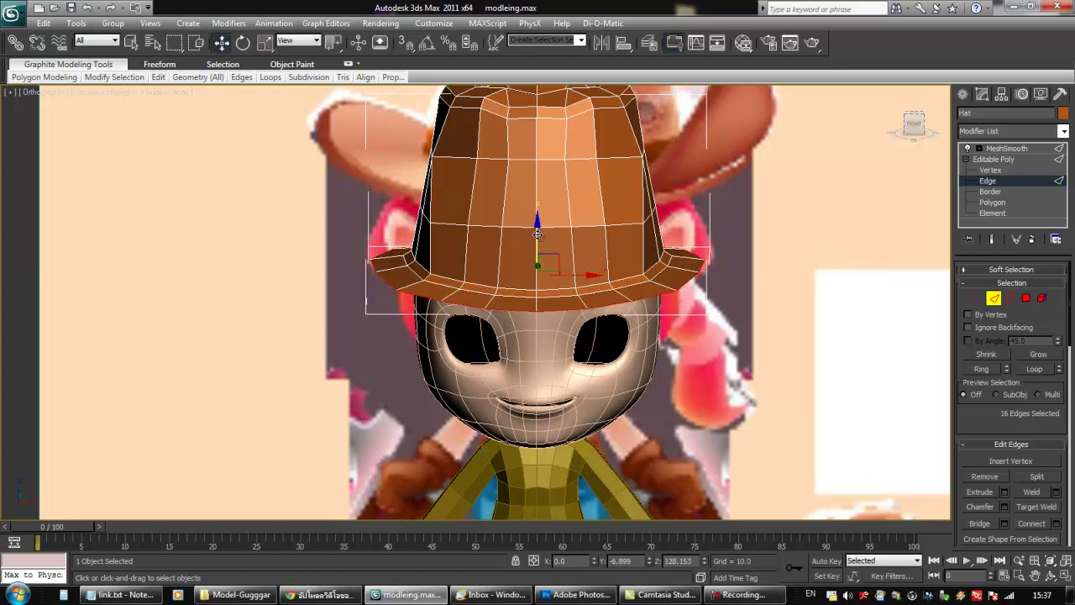
{"action": "key", "text": "f"}
{"action": "middle_click_drag", "start_coordinate": [560, 226], "coordinate": [587, 510]}
{"action": "scroll", "coordinate": [587, 509], "scroll_direction": "up", "scroll_amount": 4}
{"action": "left_click_drag", "start_coordinate": [548, 260], "coordinate": [555, 285]}
Raise the brim's edges by 0.713 without the four centre ones, and narrow the selection to the ten edges nearer the sides
{"action": "key", "text": "r"}
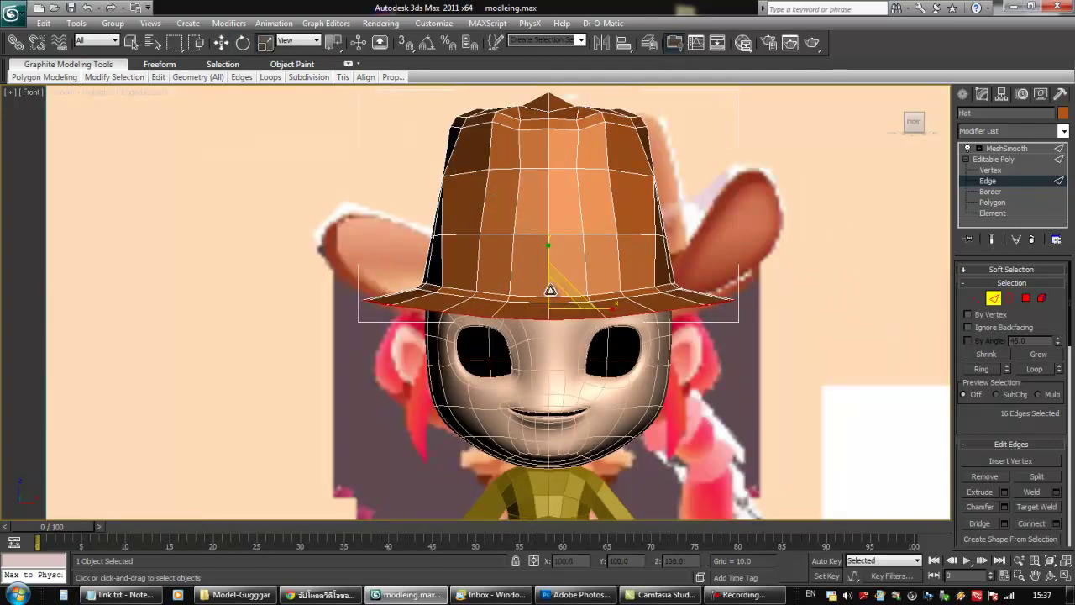
{"action": "left_click_drag", "start_coordinate": [524, 352], "coordinate": [560, 294], "text": "alt"}
{"action": "key", "text": "w"}
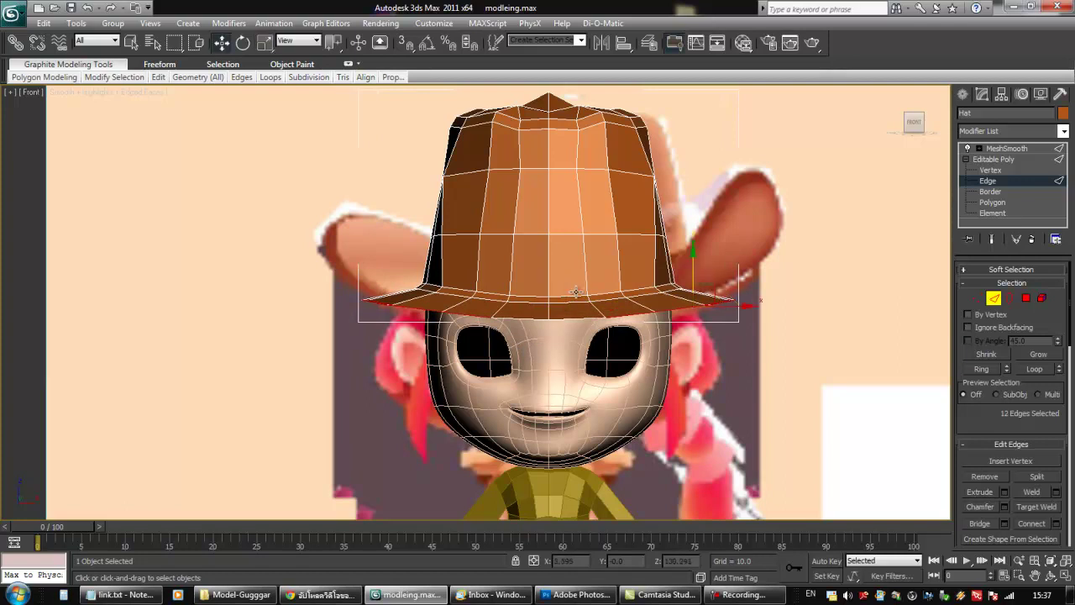
{"action": "left_click_drag", "start_coordinate": [691, 269], "coordinate": [691, 265]}
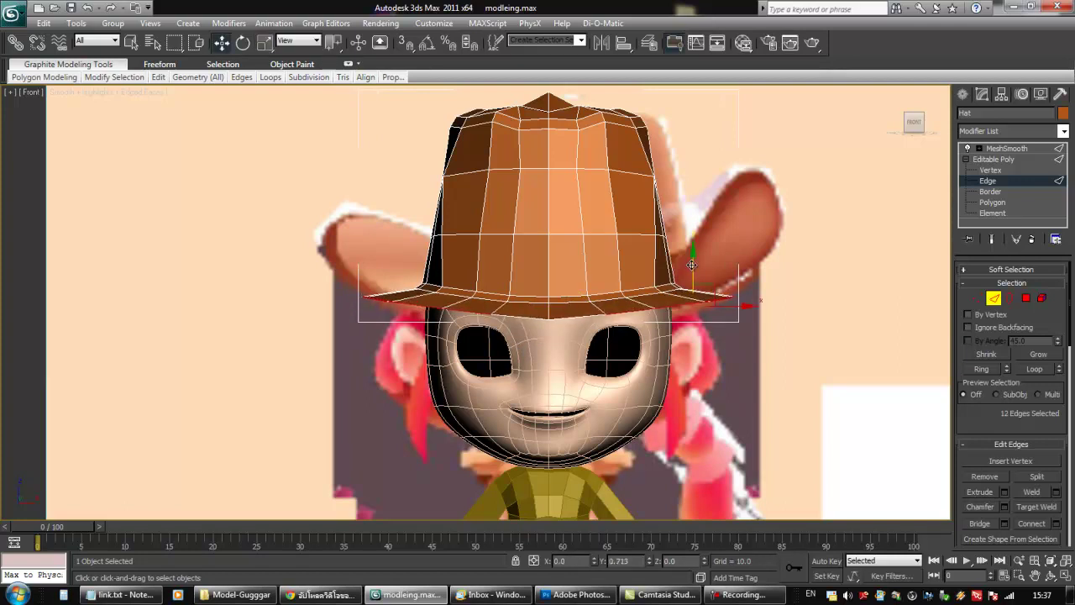
{"action": "left_click_drag", "start_coordinate": [617, 344], "coordinate": [635, 298], "text": "alt"}
{"action": "key", "text": "ctrl+z"}
{"action": "left_click_drag", "start_coordinate": [486, 344], "coordinate": [620, 276], "text": "alt"}
{"action": "mouse_move", "coordinate": [706, 257]}
{"action": "left_mouse_down"}
{"action": "mouse_move", "coordinate": [708, 246]}
{"action": "mouse_move", "coordinate": [708, 257]}
{"action": "left_mouse_up"}
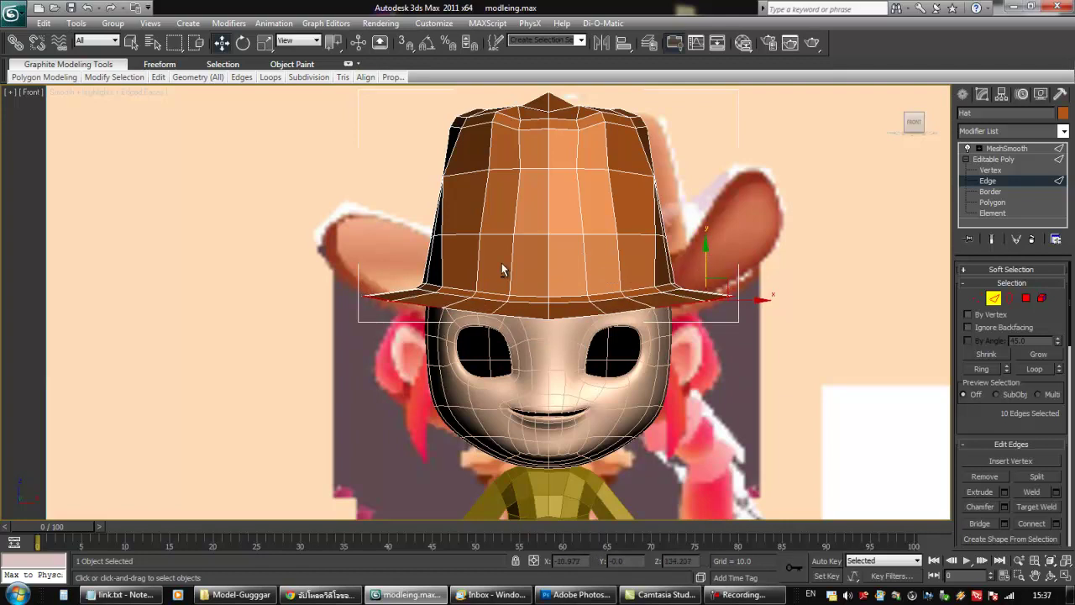
Limit the selection to the six outermost side edges of the brim and raise them to curve its sides upward
{"action": "left_click_drag", "start_coordinate": [479, 269], "coordinate": [436, 398], "text": "alt"}
{"action": "left_click_drag", "start_coordinate": [622, 266], "coordinate": [671, 349], "text": "alt"}
{"action": "left_click_drag", "start_coordinate": [723, 263], "coordinate": [725, 247]}
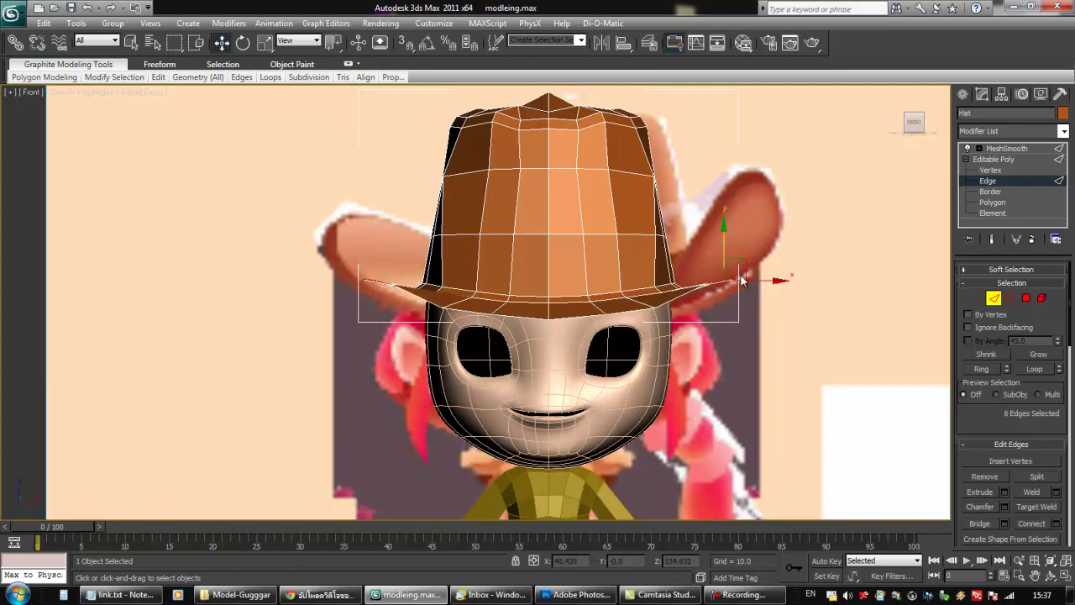
Undo all brim extrusion, scaling and raising back to the plain open bottom edge loop of the hat
{"action": "mouse_move", "coordinate": [741, 281]}
{"action": "middle_mouse_down", "text": "alt"}
{"action": "mouse_move", "coordinate": [735, 337]}
{"action": "mouse_move", "coordinate": [725, 300]}
{"action": "mouse_move", "coordinate": [738, 283]}
{"action": "middle_mouse_up", "text": "alt"}
{"action": "key", "text": "f"}
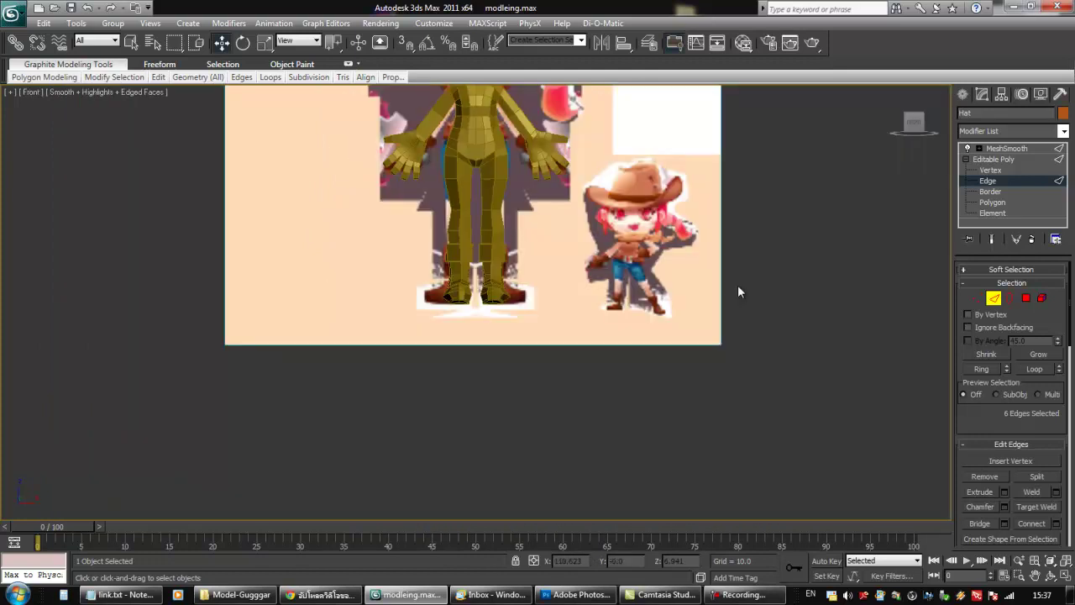
{"action": "middle_click_drag", "start_coordinate": [606, 280], "coordinate": [667, 452]}
{"action": "middle_click_drag", "start_coordinate": [669, 230], "coordinate": [660, 366]}
{"action": "scroll", "coordinate": [665, 322], "scroll_direction": "up", "scroll_amount": 3}
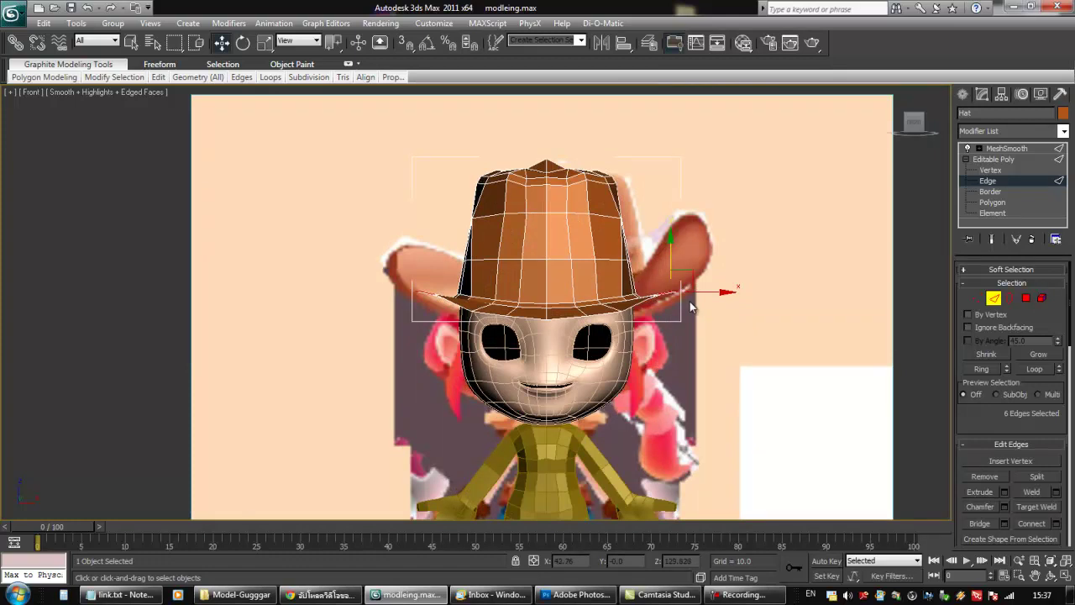
{"action": "middle_click_drag", "start_coordinate": [660, 316], "coordinate": [635, 337], "text": "alt"}
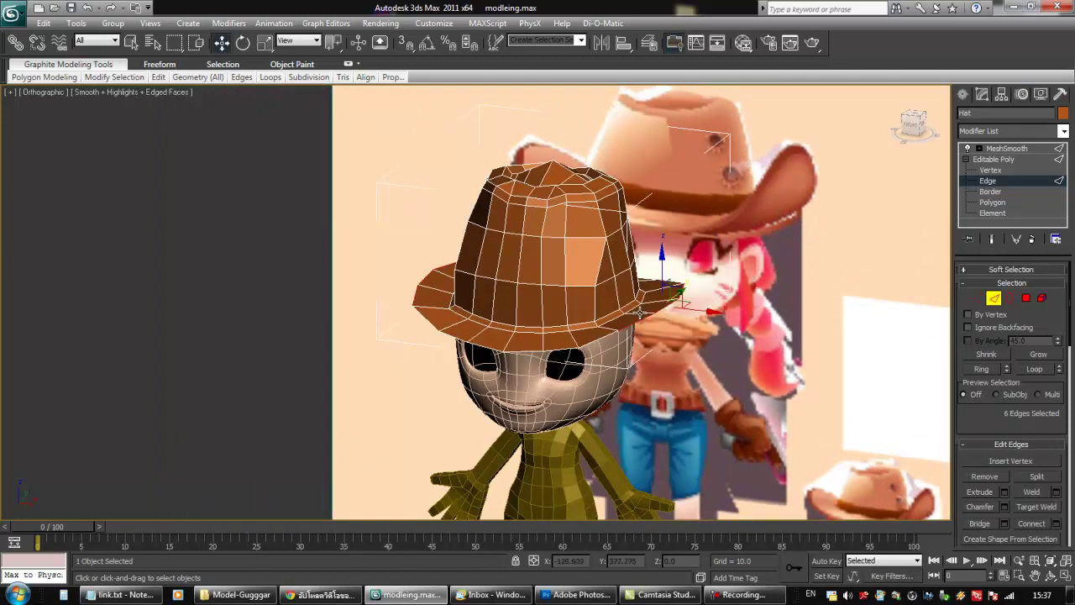
{"action": "key", "text": "ctrl+z"}
{"action": "key", "text": "ctrl+z"}
{"action": "key", "text": "ctrl+z"}
{"action": "key", "text": "ctrl+z"}
{"action": "key", "text": "ctrl+z"}
{"action": "key", "text": "ctrl+z"}
{"action": "key", "text": "ctrl+z"}
{"action": "key", "text": "ctrl+z"}
{"action": "key", "text": "ctrl+z"}
{"action": "key", "text": "ctrl+z"}
{"action": "key", "text": "ctrl+z"}
{"action": "key", "text": "ctrl+z"}
{"action": "key", "text": "ctrl+z"}
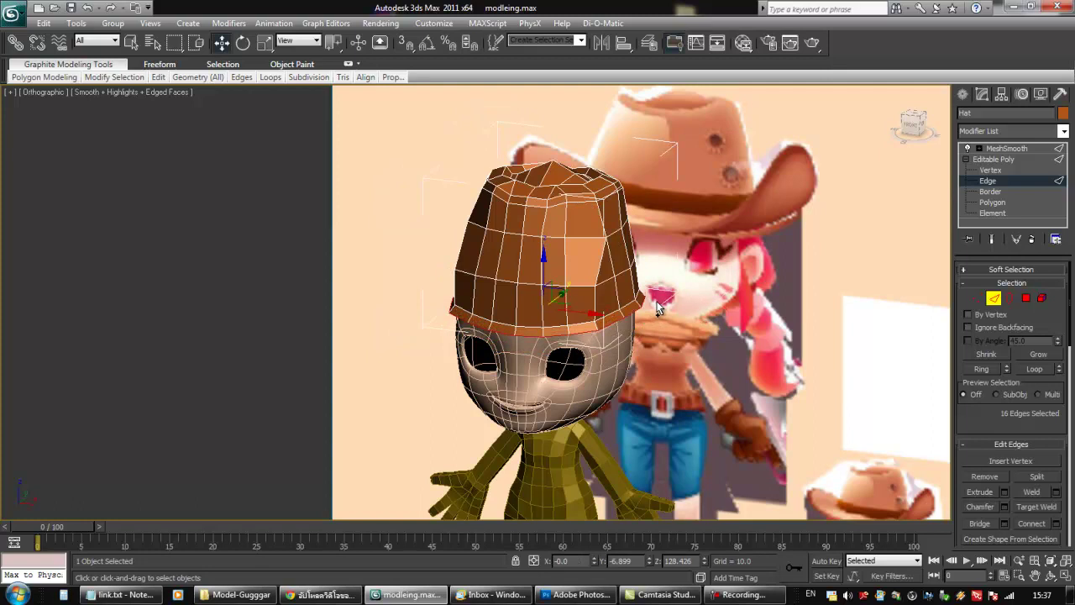
{"action": "left_click_drag", "start_coordinate": [657, 308], "coordinate": [658, 307]}
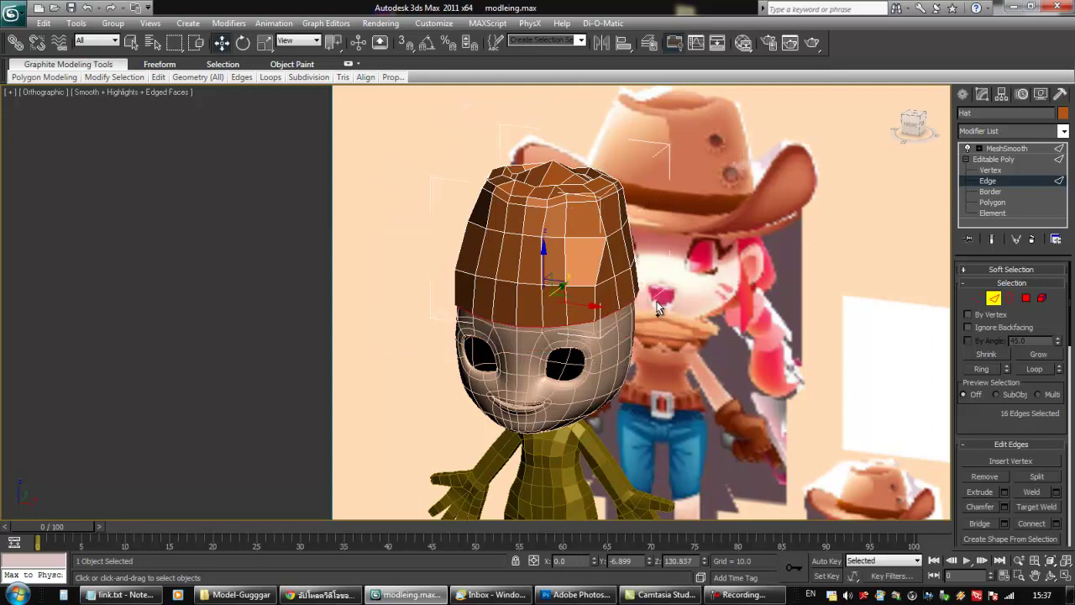
Extrude the hat's bottom edge loop slightly downward and scale the new edges to 235% to form a wide flat brim
{"action": "middle_click_drag", "start_coordinate": [660, 309], "coordinate": [690, 303], "text": "alt"}
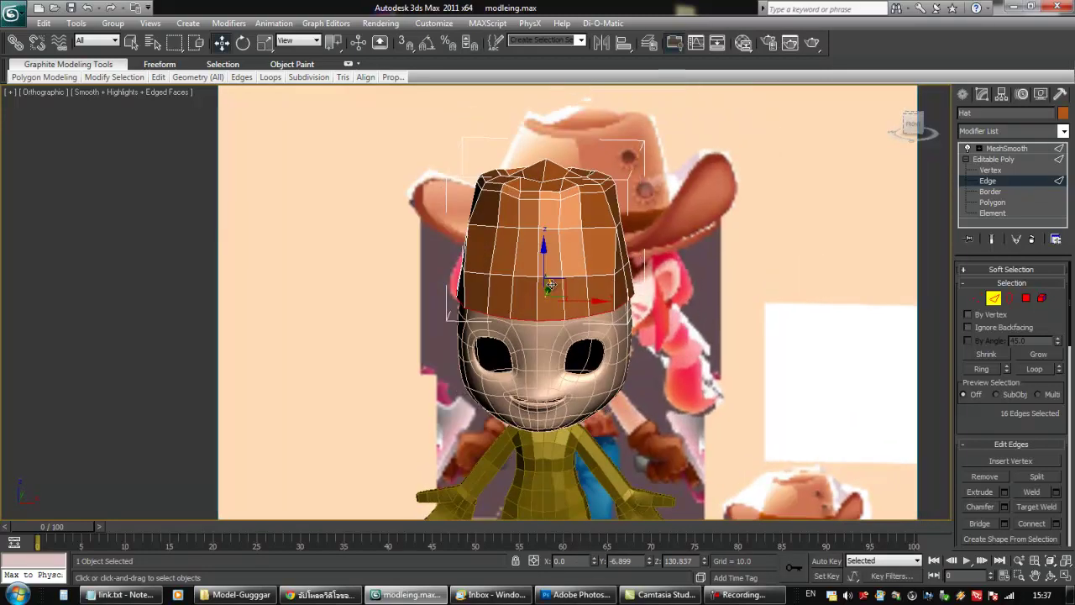
{"action": "left_click_drag", "start_coordinate": [541, 262], "coordinate": [541, 265], "text": "shift"}
{"action": "key", "text": "r"}
{"action": "mouse_move", "coordinate": [569, 292]}
{"action": "middle_mouse_down", "text": "alt"}
{"action": "mouse_move", "coordinate": [580, 317]}
{"action": "mouse_move", "coordinate": [581, 299]}
{"action": "middle_mouse_up", "text": "alt"}
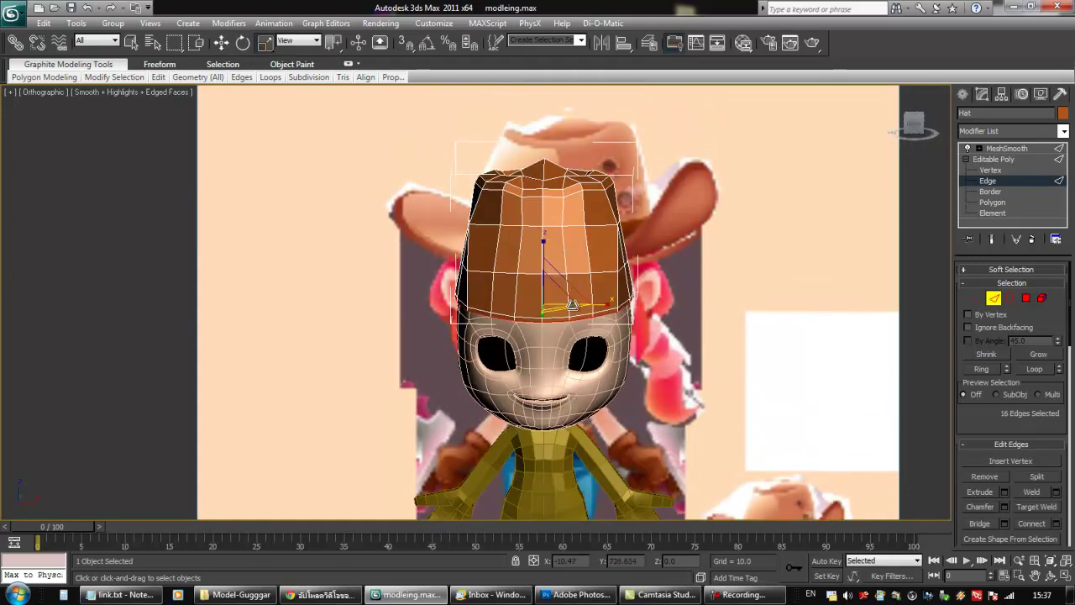
{"action": "left_click_drag", "start_coordinate": [553, 296], "coordinate": [563, 201]}
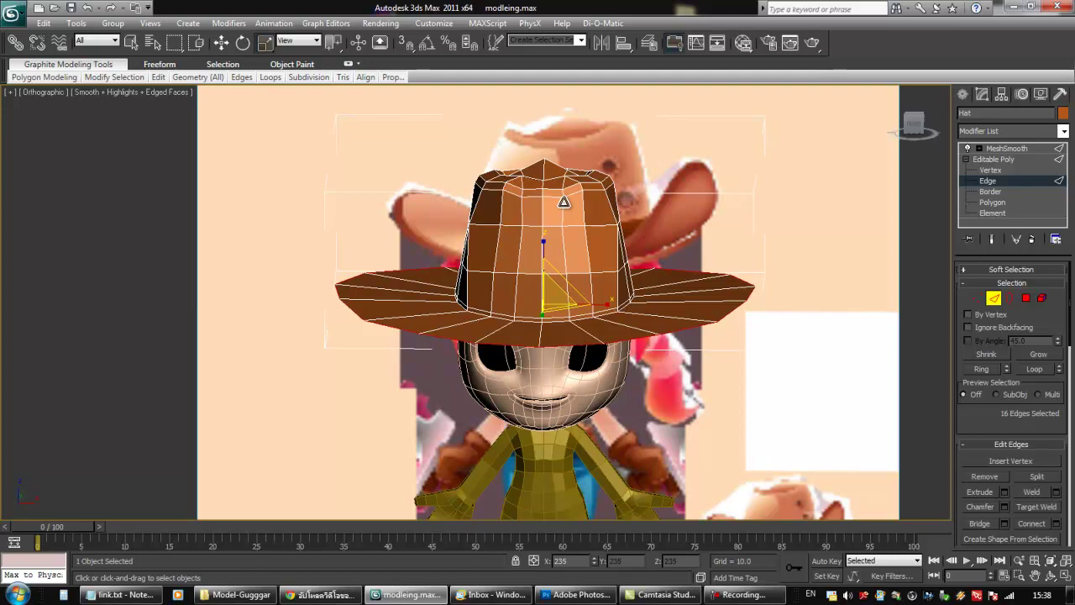
Scale the brim's outer edge loop to 122% and add a thin border ring around it, scaled to 104%
{"action": "key", "text": "f"}
{"action": "middle_click_drag", "start_coordinate": [544, 94], "coordinate": [575, 401]}
{"action": "scroll", "coordinate": [572, 395], "scroll_direction": "up", "scroll_amount": 3}
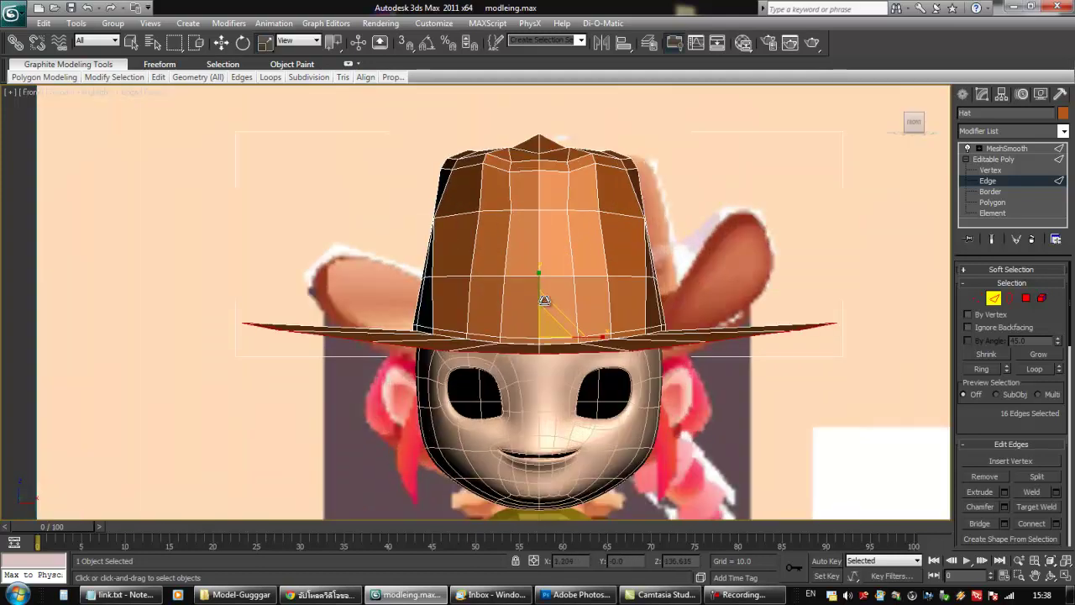
{"action": "left_click_drag", "start_coordinate": [550, 323], "coordinate": [550, 308]}
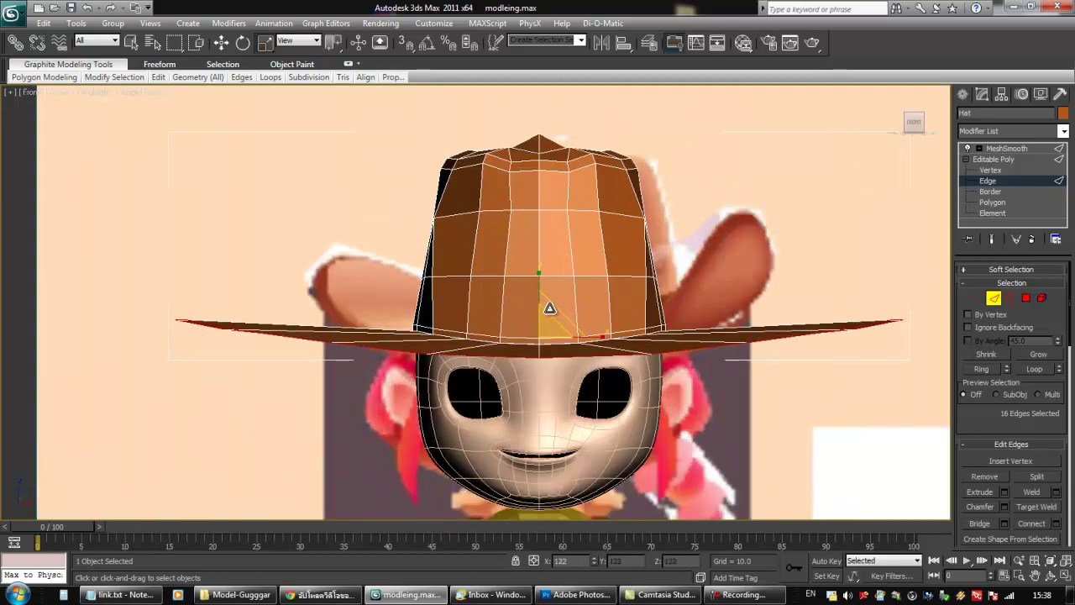
{"action": "middle_click_drag", "start_coordinate": [568, 344], "coordinate": [568, 368], "text": "alt"}
{"action": "left_click_drag", "start_coordinate": [544, 327], "coordinate": [545, 325]}
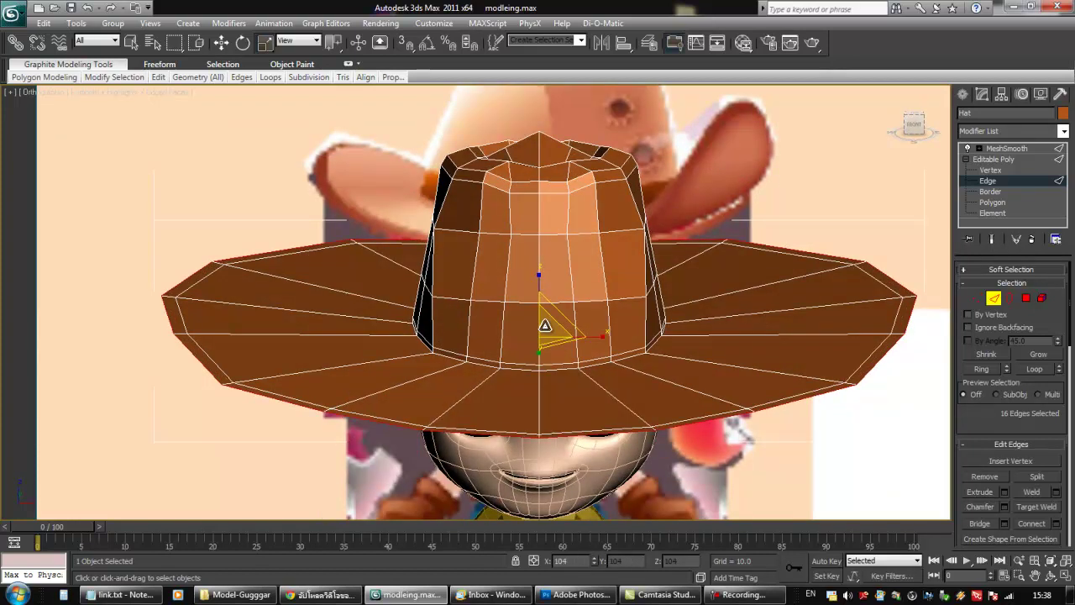
Select all the large brim polygons between the crown and the thin outer border ring and delete them
{"action": "left_click", "coordinate": [1024, 300]}
{"action": "left_click", "coordinate": [872, 322]}
{"action": "middle_click_drag", "start_coordinate": [784, 360], "coordinate": [734, 382], "text": "alt"}
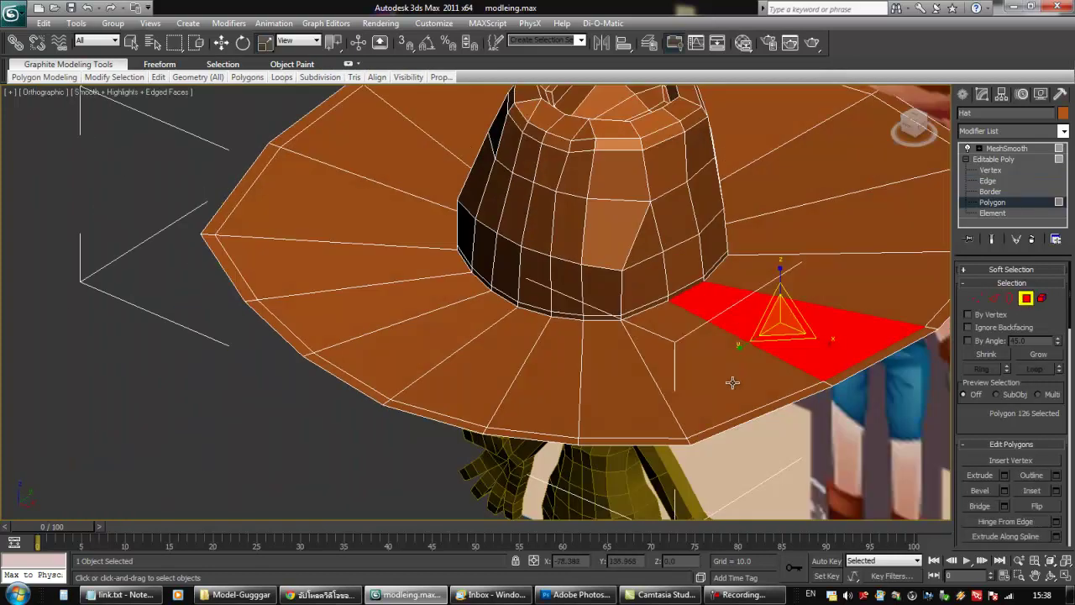
{"action": "left_click", "coordinate": [723, 382], "text": "ctrl"}
{"action": "left_click", "coordinate": [617, 383], "text": "ctrl"}
{"action": "left_click", "coordinate": [563, 377], "text": "ctrl"}
{"action": "left_click", "coordinate": [514, 358], "text": "ctrl"}
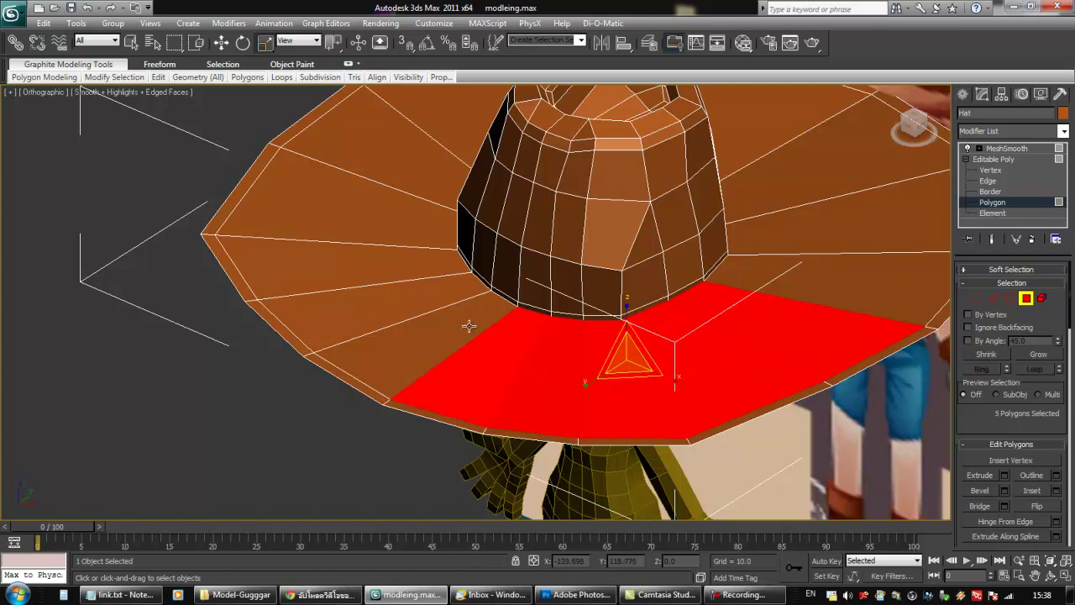
{"action": "left_click", "coordinate": [461, 319], "text": "ctrl"}
{"action": "left_click", "coordinate": [443, 295], "text": "ctrl"}
{"action": "left_click", "coordinate": [433, 263], "text": "ctrl"}
{"action": "left_click", "coordinate": [425, 229], "text": "ctrl"}
{"action": "left_click", "coordinate": [432, 176], "text": "ctrl"}
{"action": "middle_click_drag", "start_coordinate": [432, 175], "coordinate": [441, 323]}
{"action": "scroll", "coordinate": [441, 324], "scroll_direction": "down", "scroll_amount": 2}
{"action": "left_click", "coordinate": [449, 268], "text": "ctrl"}
{"action": "middle_click_drag", "start_coordinate": [490, 273], "coordinate": [513, 315], "text": "alt"}
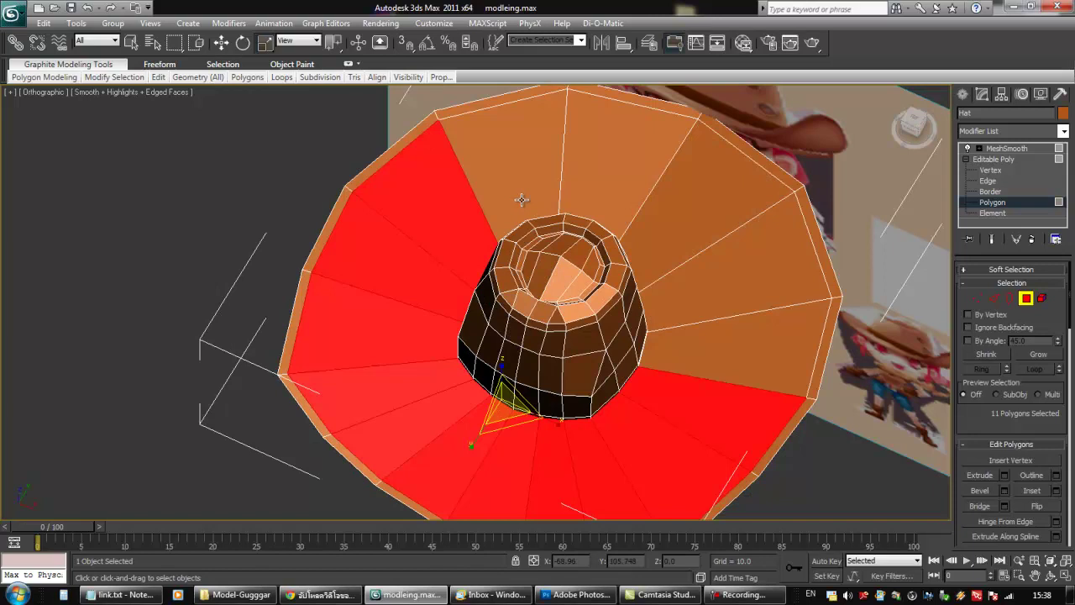
{"action": "left_click", "coordinate": [522, 199], "text": "ctrl"}
{"action": "left_click", "coordinate": [578, 182], "text": "ctrl"}
{"action": "left_click", "coordinate": [657, 222], "text": "ctrl"}
{"action": "left_click", "coordinate": [693, 276], "text": "ctrl"}
{"action": "left_click", "coordinate": [727, 349], "text": "ctrl"}
{"action": "middle_click_drag", "start_coordinate": [729, 349], "coordinate": [753, 316], "text": "alt"}
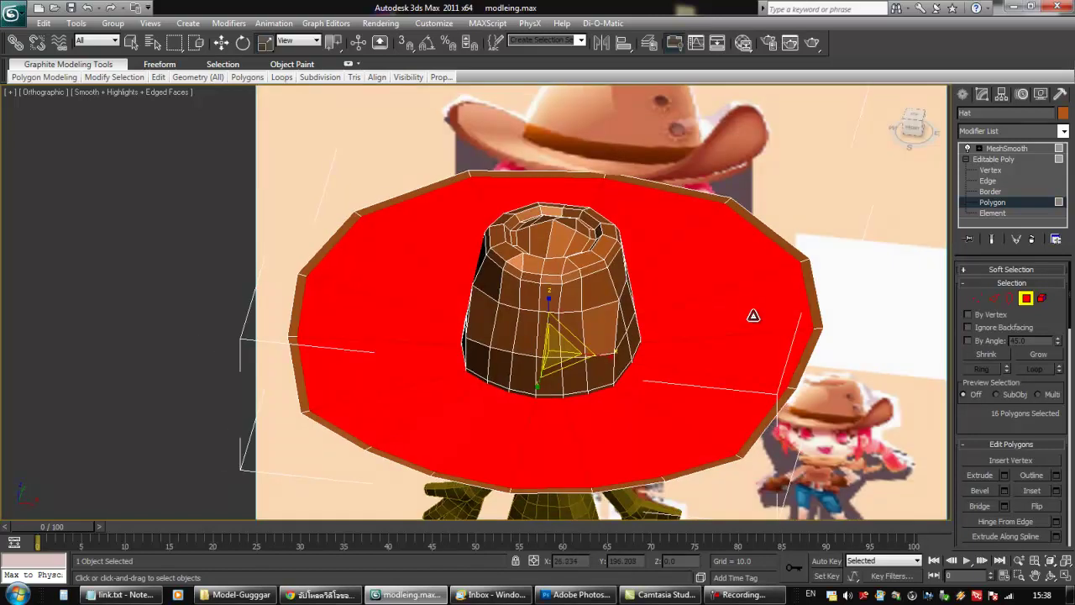
{"action": "key", "text": "Delete"}
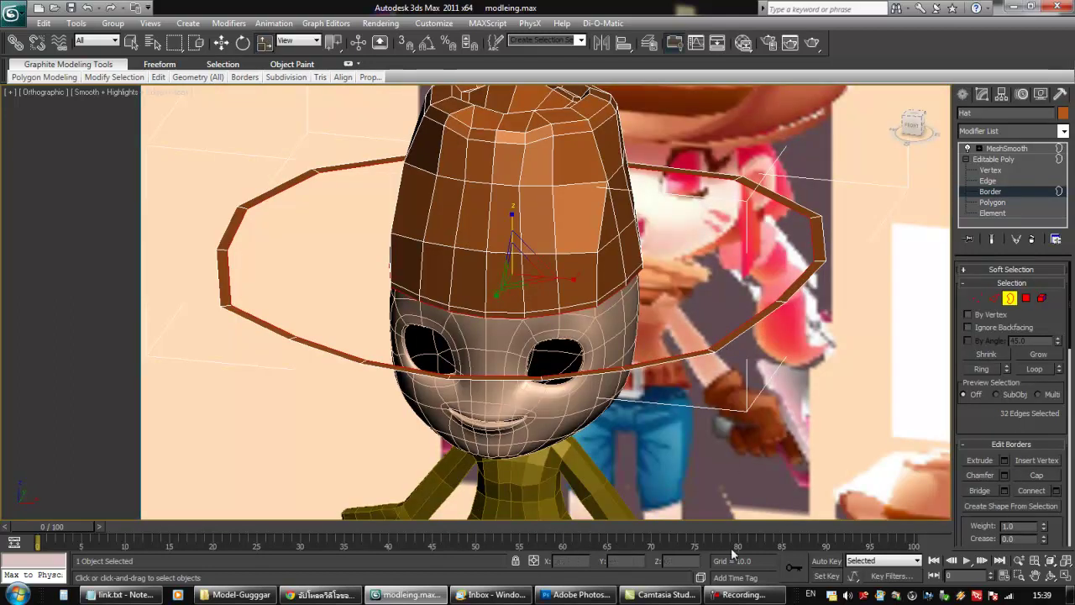
Bridge the crown's bottom border to the outer ring's inner border with 5 segments to rebuild the brim
{"action": "mouse_move", "coordinate": [676, 317]}
{"action": "middle_mouse_down", "text": "alt"}
{"action": "mouse_move", "coordinate": [682, 307]}
{"action": "mouse_move", "coordinate": [671, 303]}
{"action": "mouse_move", "coordinate": [660, 319]}
{"action": "middle_mouse_up", "text": "alt"}
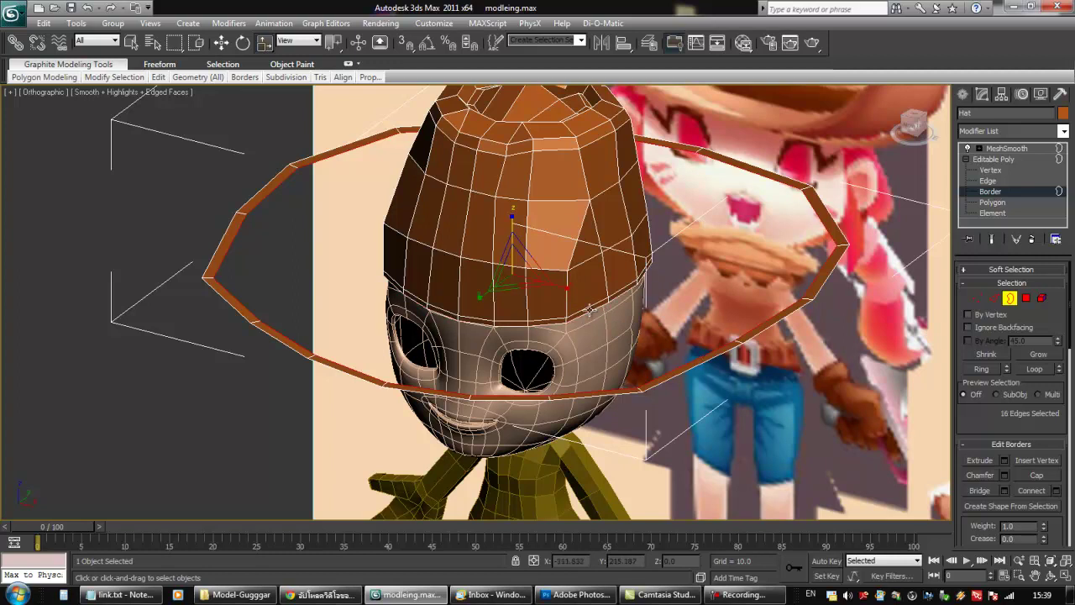
{"action": "scroll", "coordinate": [1003, 384], "scroll_direction": "down", "scroll_amount": 4}
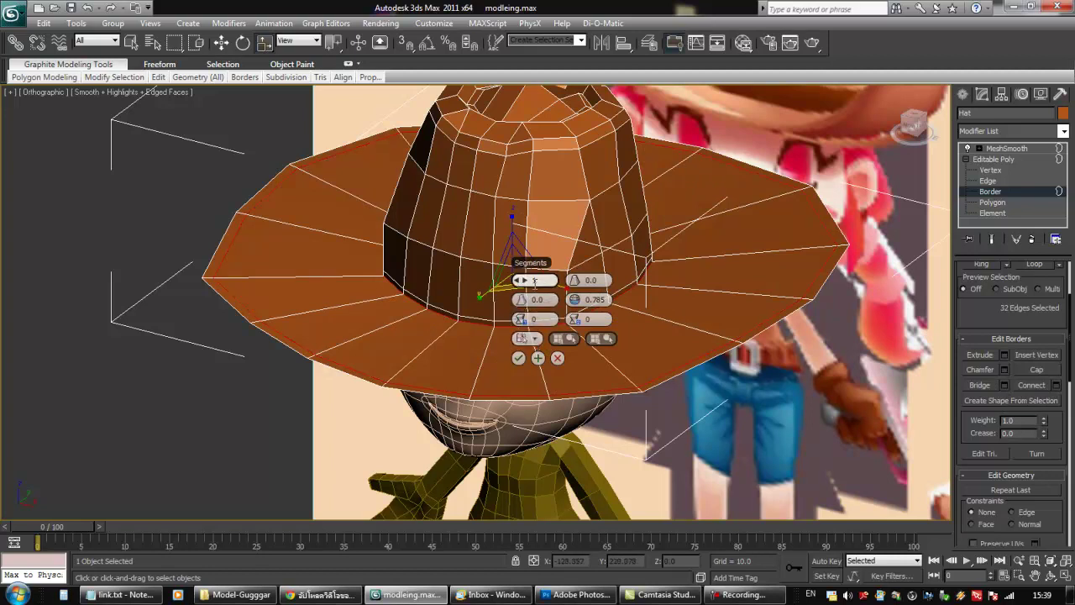
{"action": "left_click", "coordinate": [526, 282]}
{"action": "left_click", "coordinate": [526, 282]}
{"action": "left_click", "coordinate": [525, 282]}
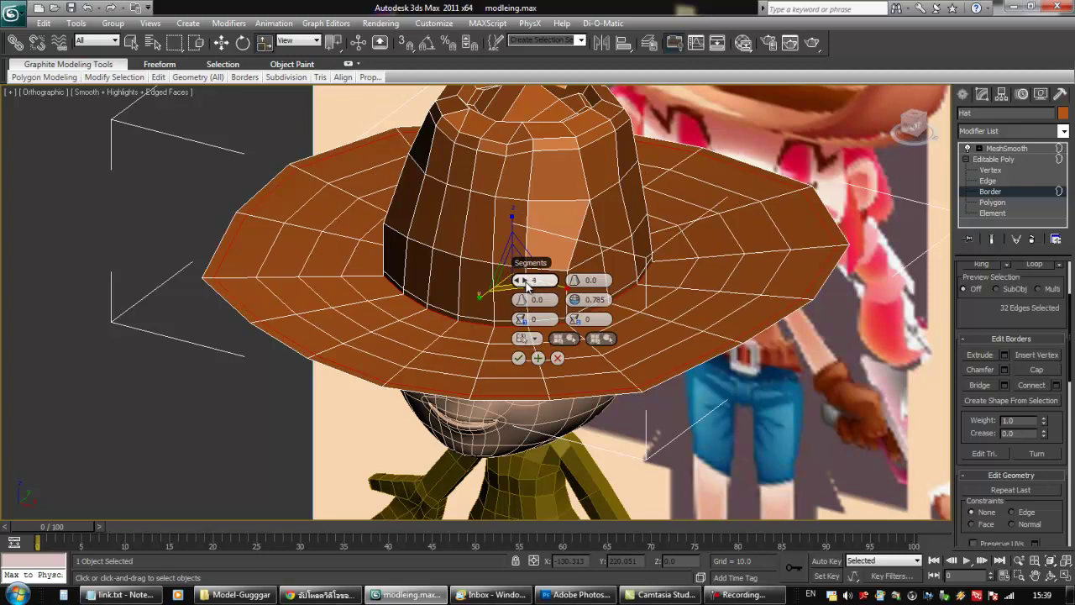
{"action": "left_click", "coordinate": [526, 282]}
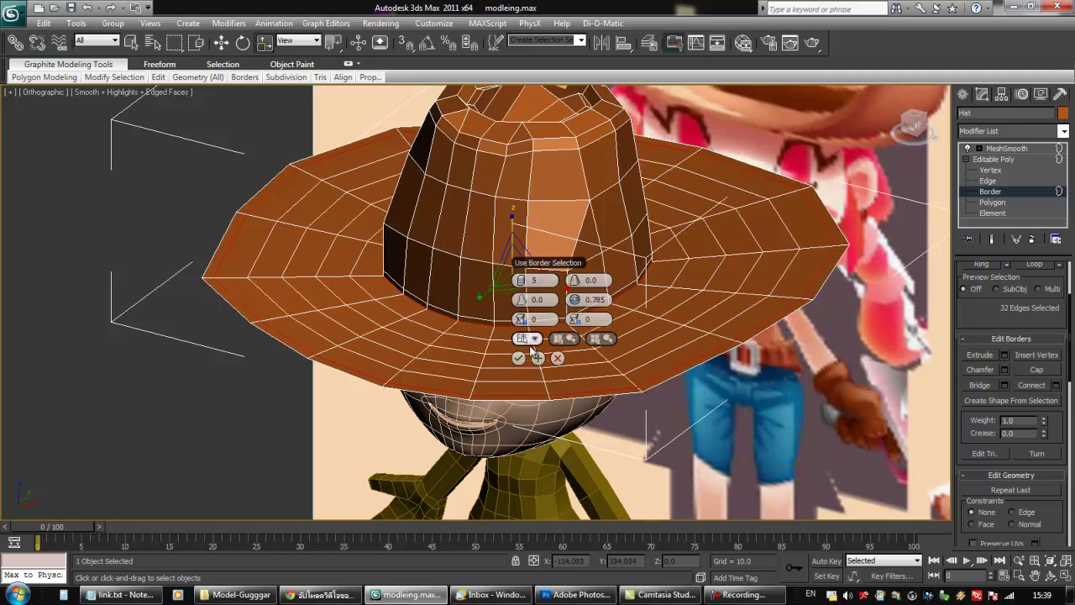
{"action": "left_click", "coordinate": [520, 359]}
Select every polygon of the segmented brim all around the crown, including the thin outer ring
{"action": "middle_click_drag", "start_coordinate": [523, 361], "coordinate": [681, 323], "text": "alt"}
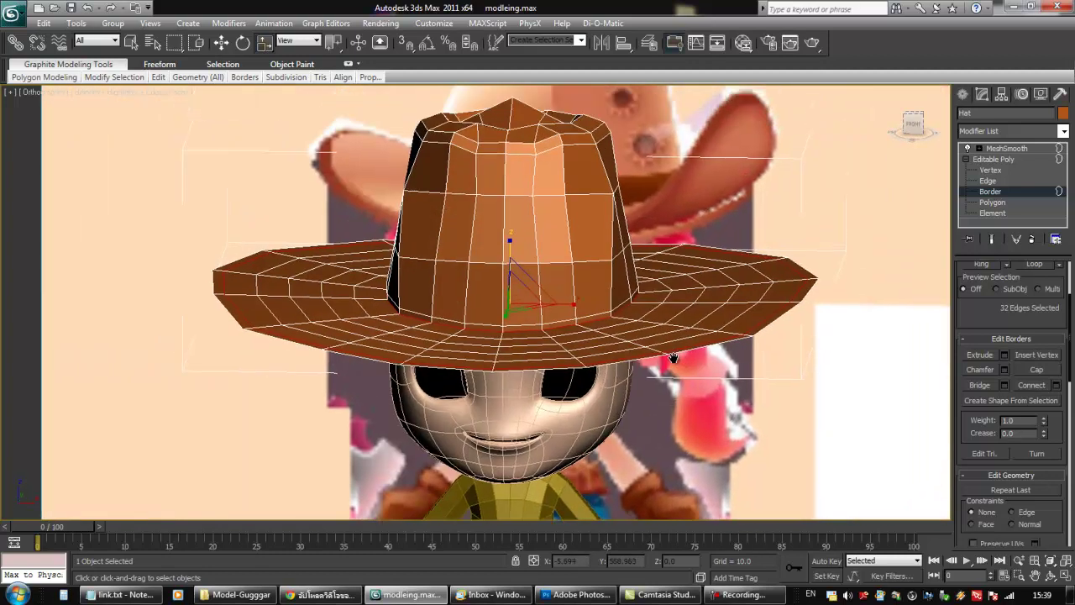
{"action": "scroll", "coordinate": [681, 359], "scroll_direction": "down", "scroll_amount": 3}
{"action": "middle_click_drag", "start_coordinate": [681, 361], "coordinate": [753, 307], "text": "alt"}
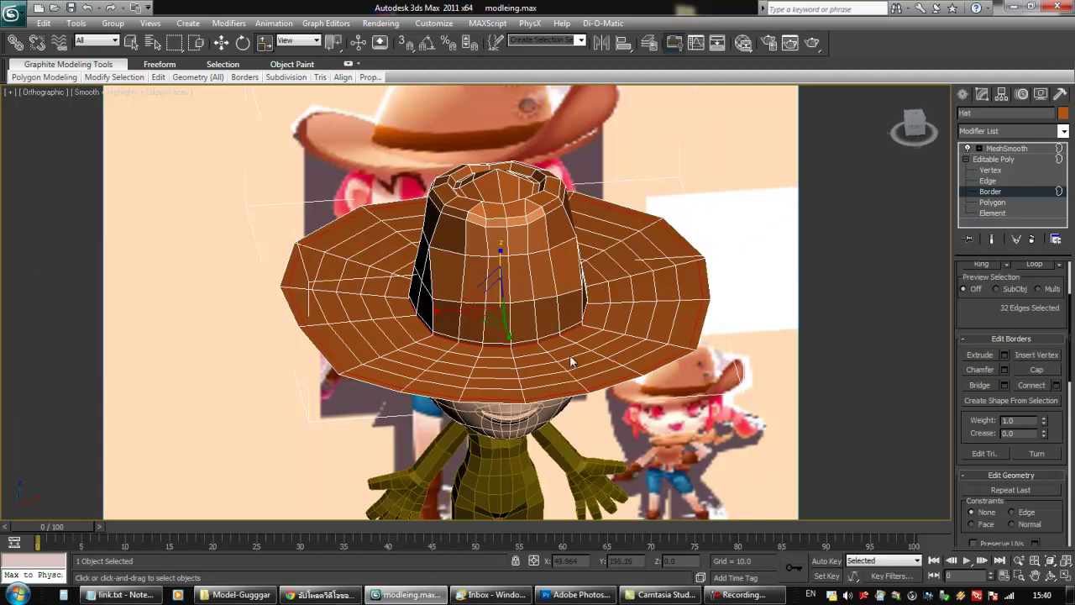
{"action": "middle_click_drag", "start_coordinate": [572, 336], "coordinate": [582, 350], "text": "alt"}
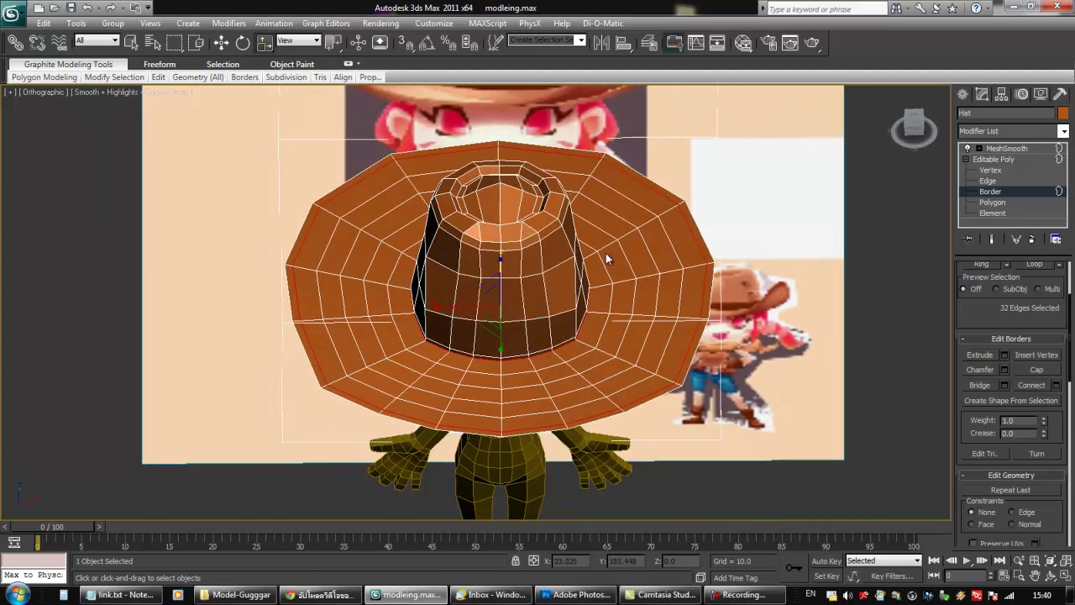
{"action": "middle_click_drag", "start_coordinate": [616, 300], "coordinate": [607, 258], "text": "alt"}
{"action": "left_click", "coordinate": [765, 292]}
{"action": "left_click", "coordinate": [990, 204]}
{"action": "left_click_drag", "start_coordinate": [742, 240], "coordinate": [687, 326], "text": "ctrl"}
{"action": "left_click_drag", "start_coordinate": [528, 440], "coordinate": [649, 371], "text": "ctrl"}
{"action": "left_click_drag", "start_coordinate": [354, 415], "coordinate": [476, 380], "text": "ctrl"}
{"action": "left_click_drag", "start_coordinate": [232, 225], "coordinate": [335, 383], "text": "ctrl"}
{"action": "middle_click_drag", "start_coordinate": [359, 265], "coordinate": [376, 343], "text": "alt"}
{"action": "middle_click_drag", "start_coordinate": [505, 153], "coordinate": [480, 221]}
{"action": "left_click_drag", "start_coordinate": [428, 106], "coordinate": [663, 204], "text": "ctrl"}
{"action": "scroll", "coordinate": [637, 270], "scroll_direction": "down", "scroll_amount": 2}
{"action": "middle_click_drag", "start_coordinate": [606, 328], "coordinate": [505, 295]}
{"action": "key", "text": "w"}
{"action": "left_click_drag", "start_coordinate": [523, 290], "coordinate": [517, 300]}
{"action": "key", "text": "ctrl+z"}
Detach the selected brim polygons from the hat as a separate object
{"action": "middle_click_drag", "start_coordinate": [587, 296], "coordinate": [666, 226], "text": "alt"}
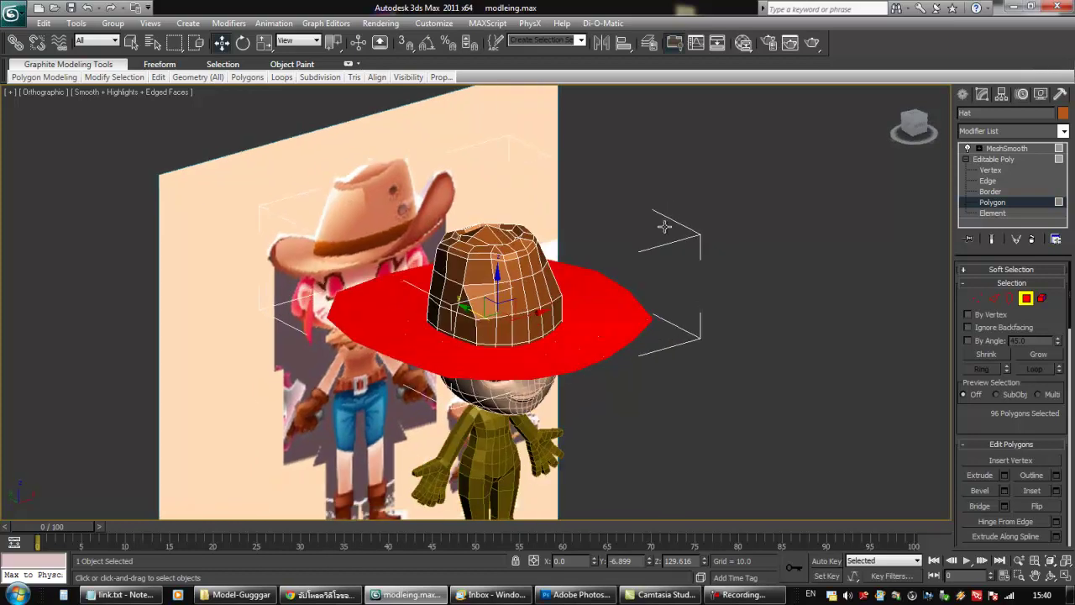
{"action": "middle_click_drag", "start_coordinate": [610, 303], "coordinate": [626, 300], "text": "alt"}
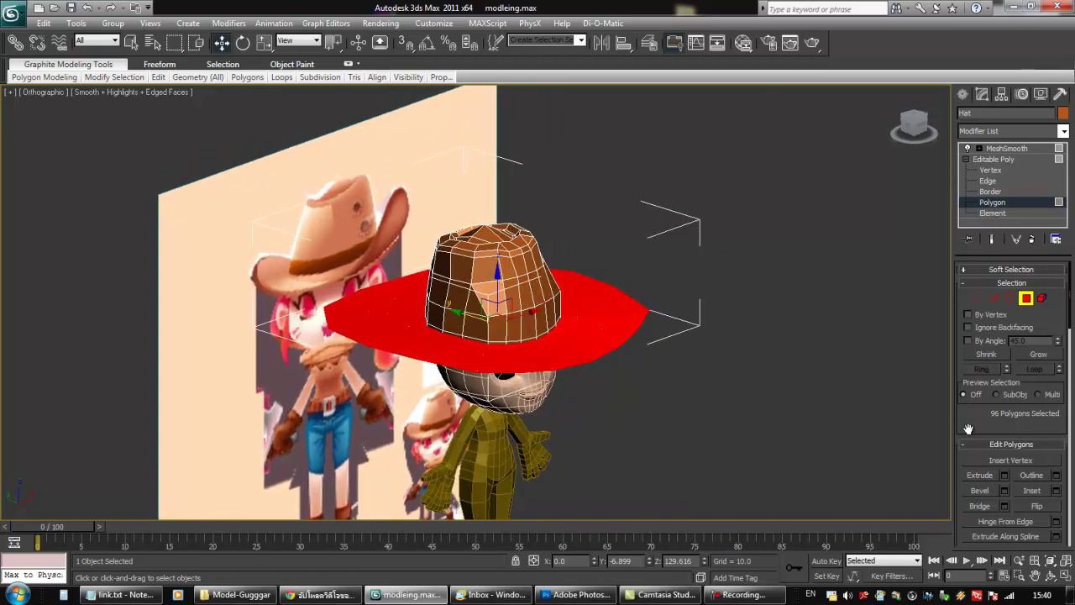
{"action": "left_click_drag", "start_coordinate": [964, 428], "coordinate": [1013, 326]}
{"action": "scroll", "coordinate": [1010, 356], "scroll_direction": "down", "scroll_amount": 4}
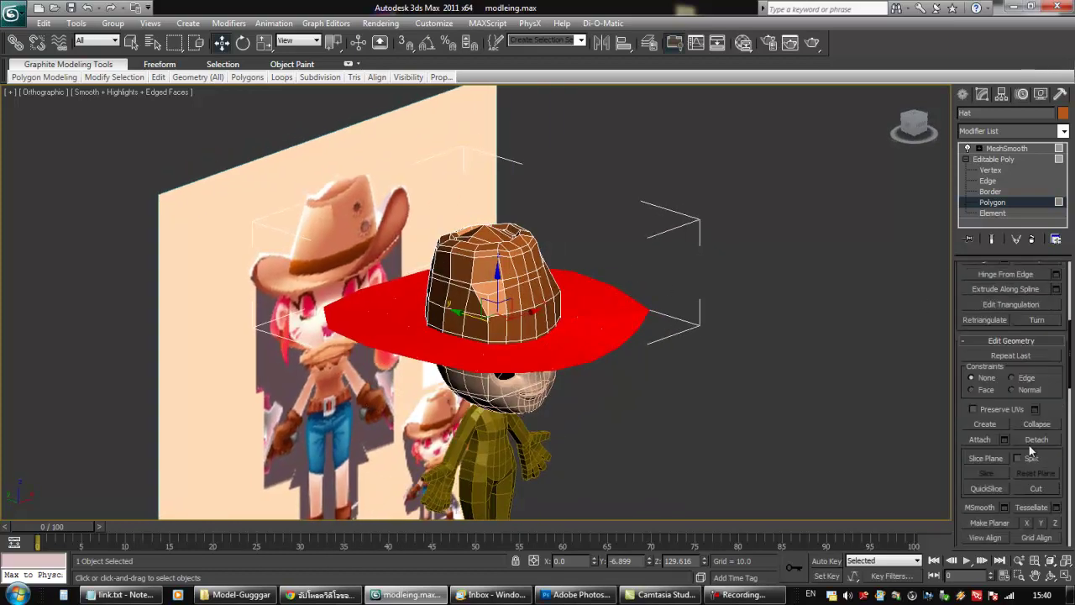
{"action": "left_click", "coordinate": [1021, 438]}
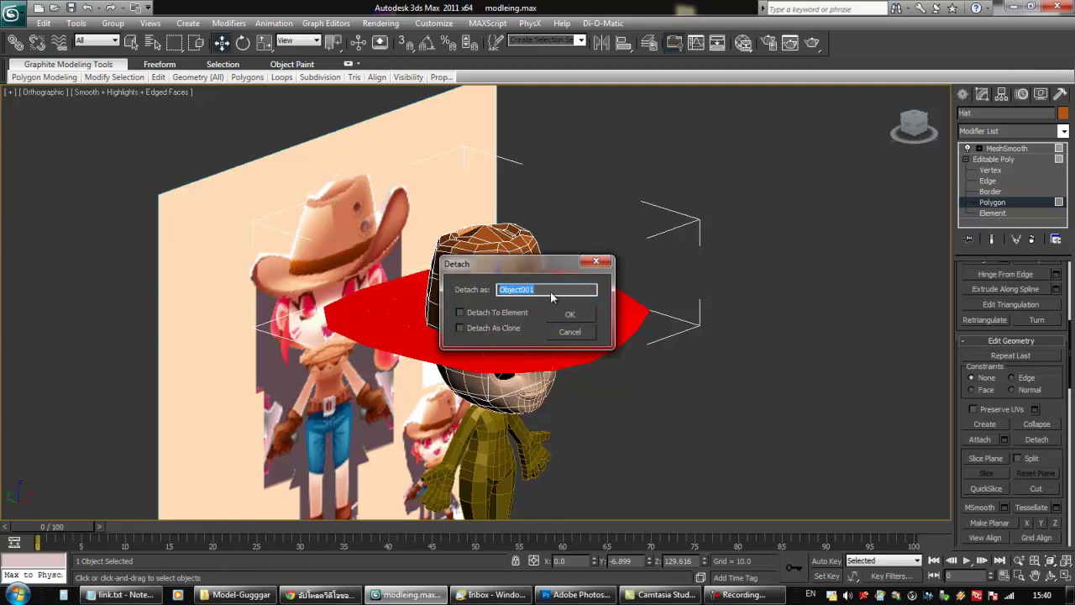
{"action": "left_click", "coordinate": [567, 313]}
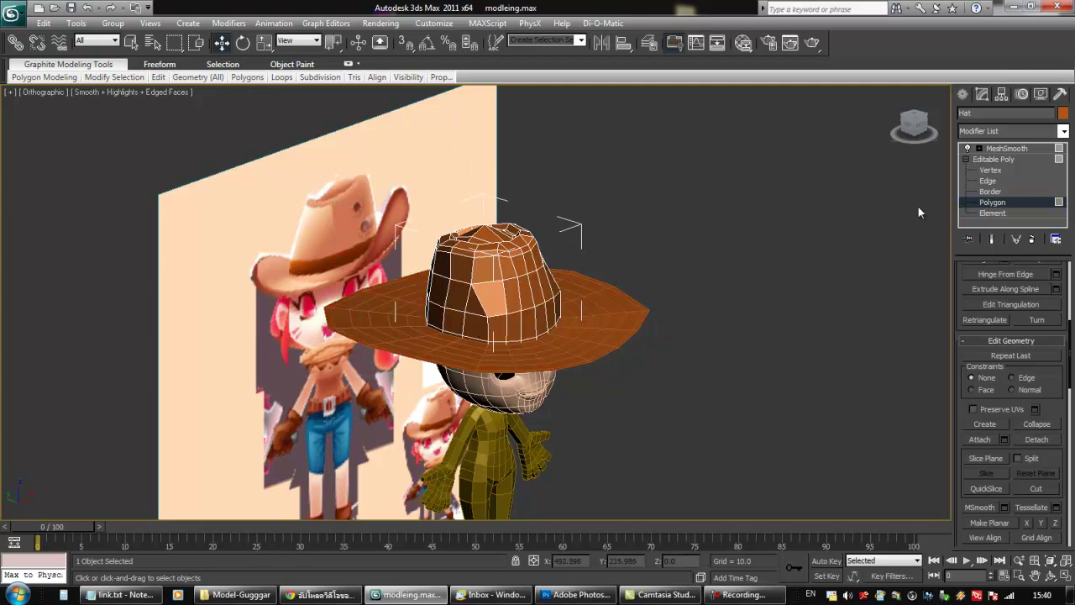
Leave polygon editing and remove the MeshSmooth modifier from the hat's crown
{"action": "left_click", "coordinate": [982, 203]}
{"action": "middle_click_drag", "start_coordinate": [650, 327], "coordinate": [637, 335], "text": "alt"}
{"action": "left_click", "coordinate": [636, 335]}
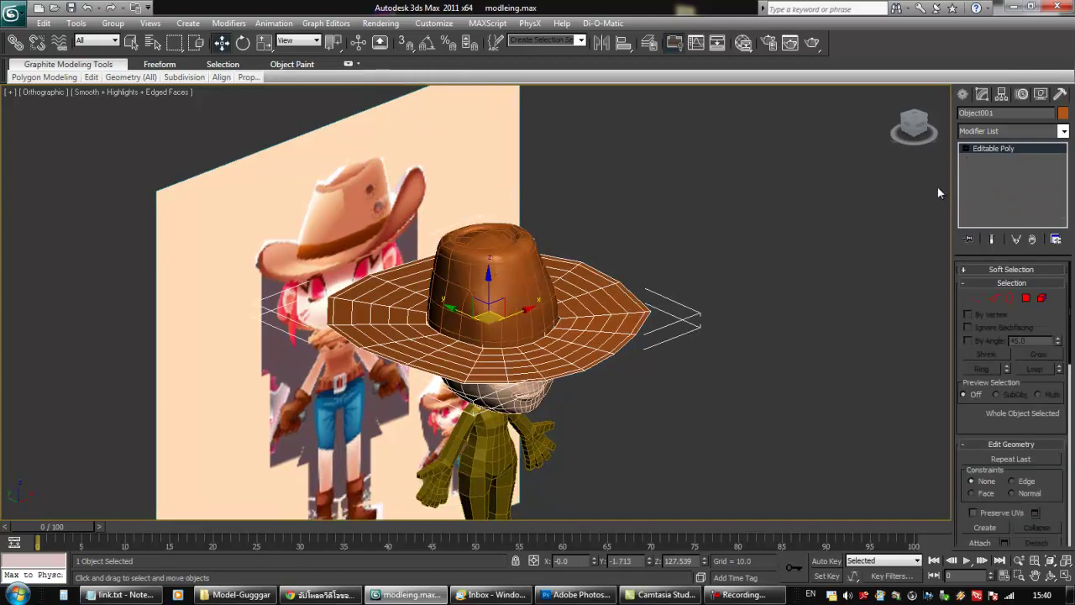
{"action": "middle_click_drag", "start_coordinate": [695, 296], "coordinate": [618, 289], "text": "alt"}
{"action": "left_click", "coordinate": [527, 271]}
{"action": "left_click", "coordinate": [1032, 239]}
Select the detached brim and add a Bend modifier to it, working in the front view
{"action": "left_click", "coordinate": [617, 310]}
{"action": "key", "text": "f"}
{"action": "middle_click_drag", "start_coordinate": [585, 220], "coordinate": [600, 419]}
{"action": "middle_click_drag", "start_coordinate": [551, 236], "coordinate": [548, 332]}
{"action": "scroll", "coordinate": [448, 297], "scroll_direction": "up", "scroll_amount": 2}
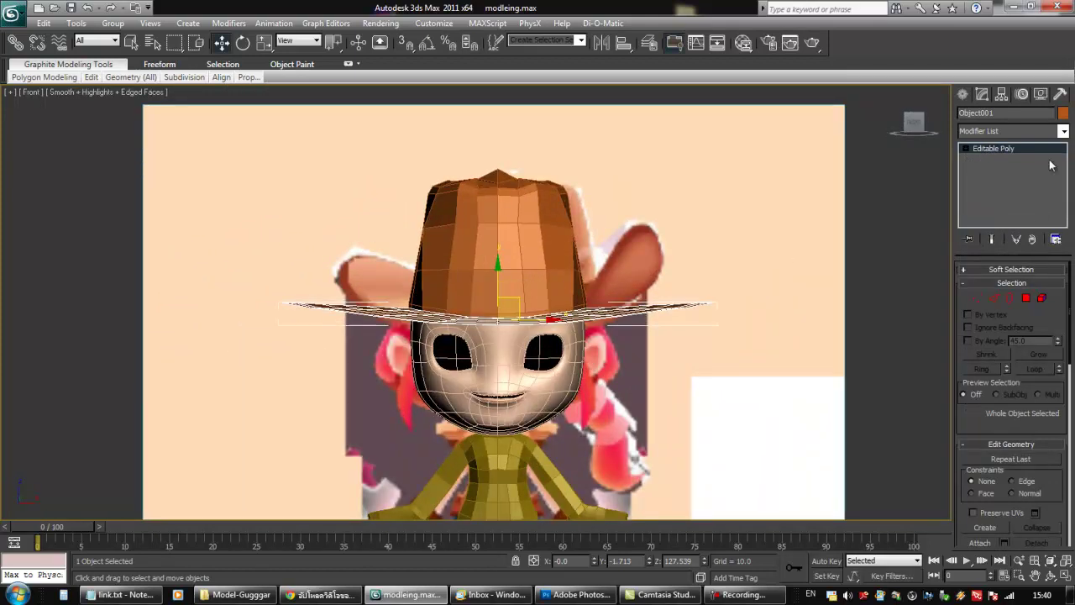
{"action": "left_click", "coordinate": [1064, 132]}
{"action": "left_click_drag", "start_coordinate": [1065, 171], "coordinate": [1068, 254]}
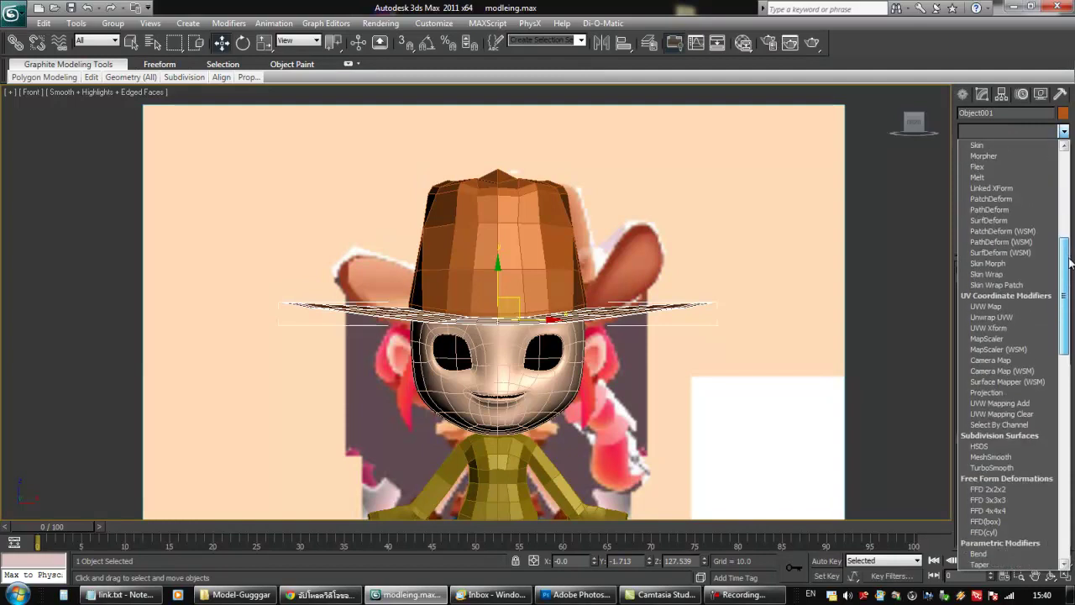
{"action": "scroll", "coordinate": [1069, 259], "scroll_direction": "down", "scroll_amount": 6}
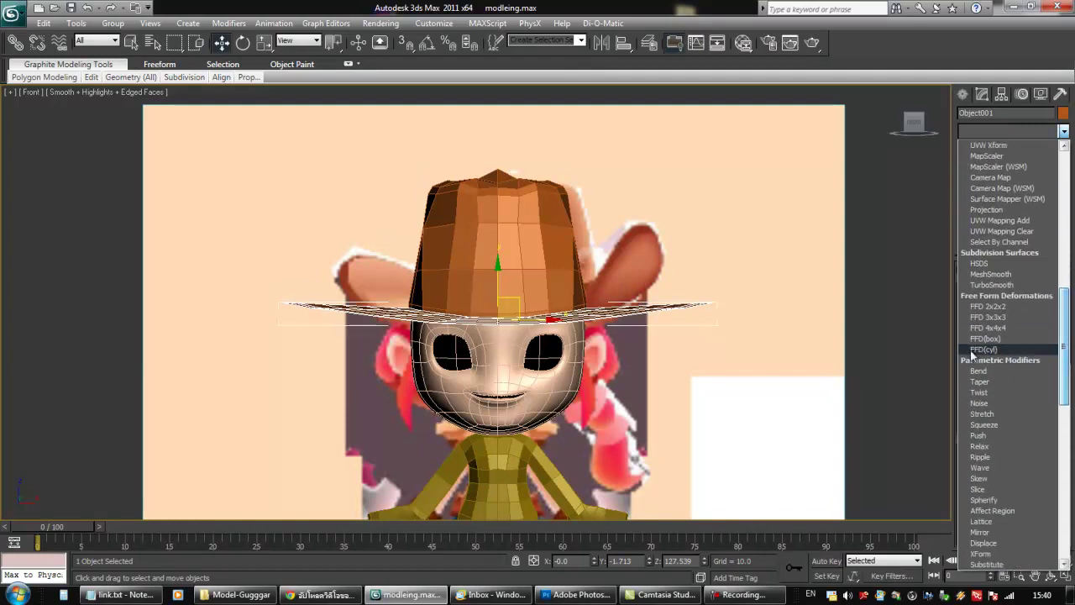
{"action": "left_click", "coordinate": [978, 370]}
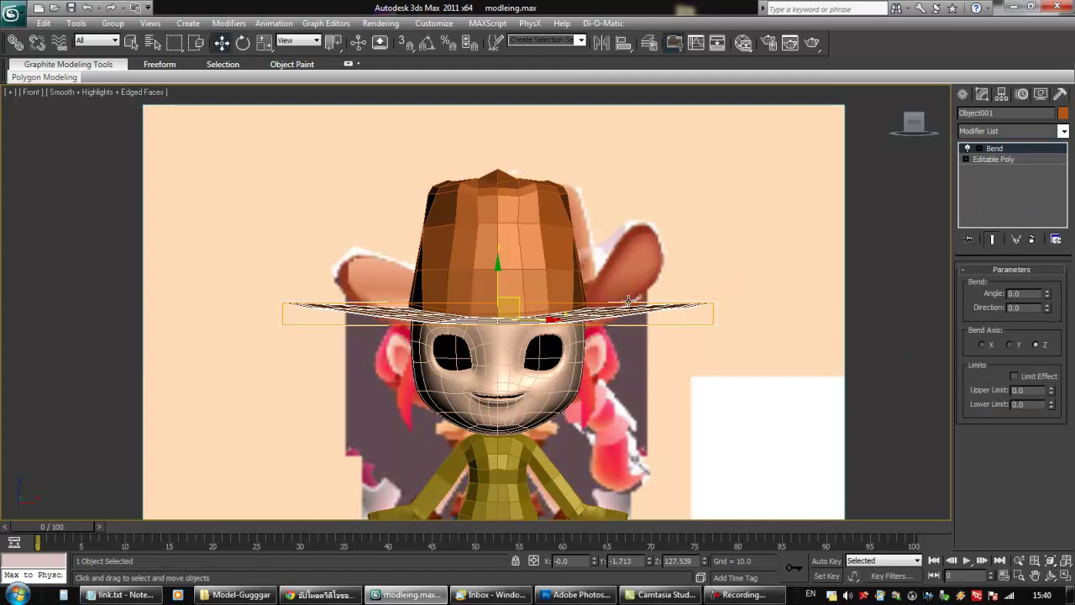
Try bending the brim by 39 on the Z axis and by 62 on the Y axis
{"action": "left_click_drag", "start_coordinate": [1047, 293], "coordinate": [1046, 269]}
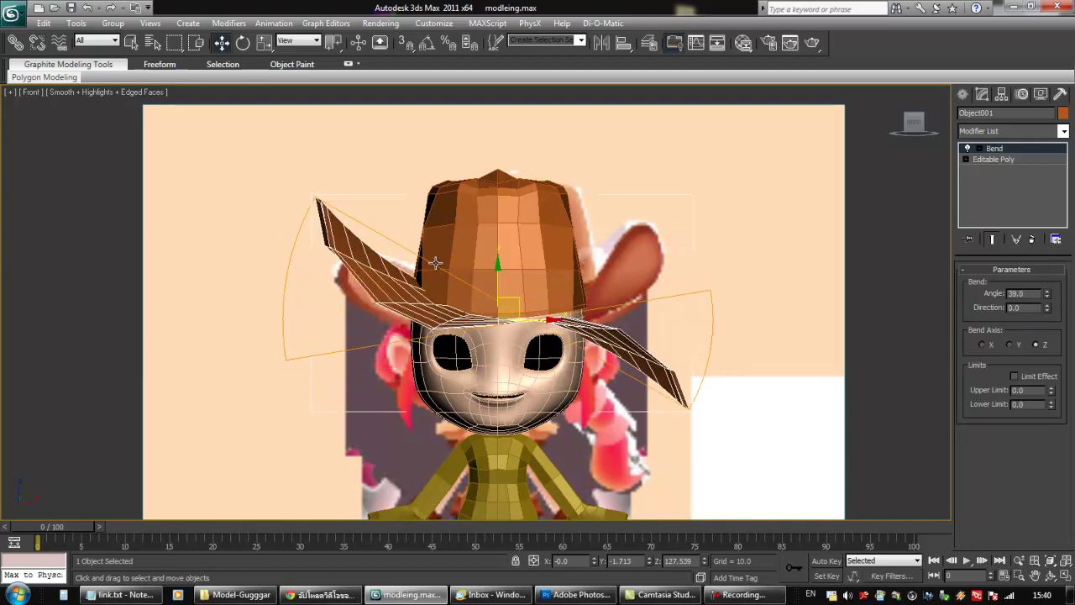
{"action": "left_click", "coordinate": [1009, 344]}
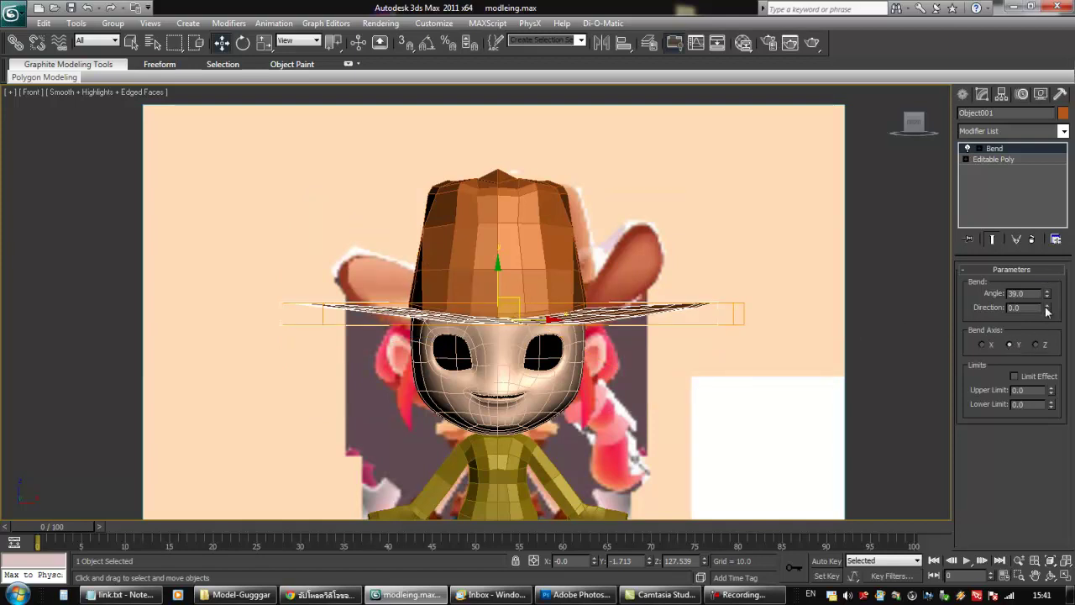
{"action": "left_click_drag", "start_coordinate": [1047, 293], "coordinate": [1046, 266]}
{"action": "middle_click_drag", "start_coordinate": [654, 386], "coordinate": [639, 416], "text": "alt"}
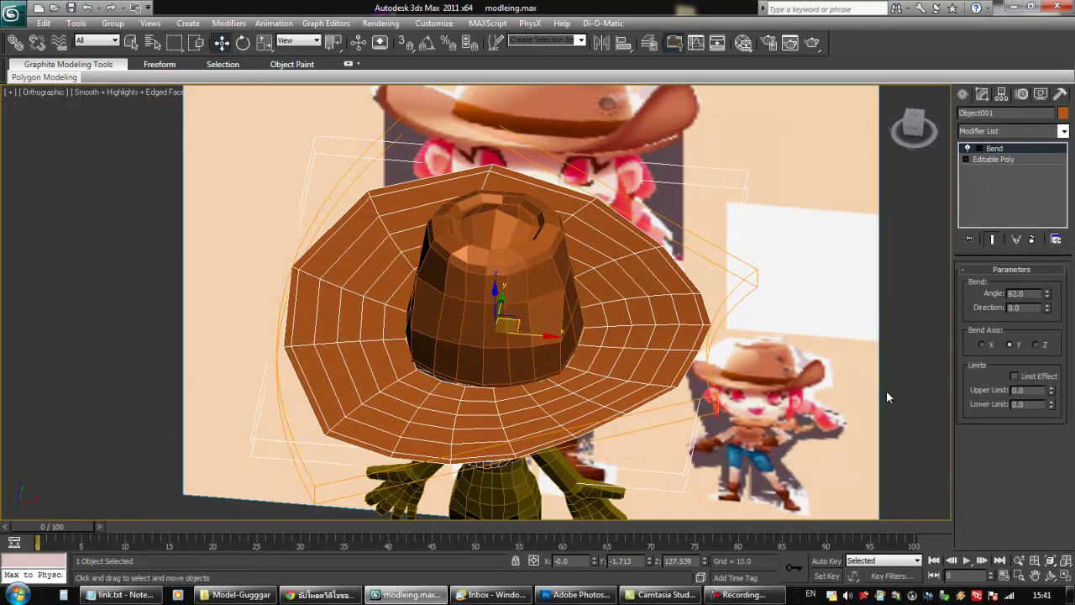
Set the bend axis to X and the angle to about -99.5 so both brim sides curve upward
{"action": "left_click", "coordinate": [980, 345]}
{"action": "middle_click_drag", "start_coordinate": [752, 363], "coordinate": [766, 320], "text": "alt"}
{"action": "key", "text": "f"}
{"action": "scroll", "coordinate": [703, 260], "scroll_direction": "down", "scroll_amount": 2}
{"action": "middle_click_drag", "start_coordinate": [604, 93], "coordinate": [618, 309]}
{"action": "scroll", "coordinate": [679, 302], "scroll_direction": "up", "scroll_amount": 2}
{"action": "left_click_drag", "start_coordinate": [1046, 297], "coordinate": [1031, 395]}
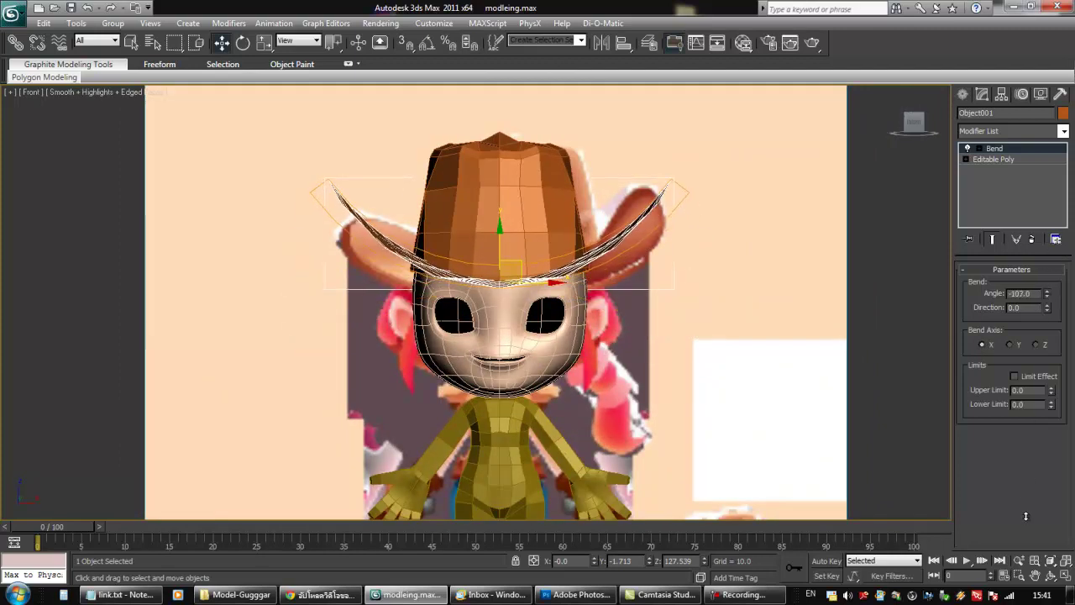
Lower the brim slightly against the crown and set its bend angle to -110
{"action": "middle_click_drag", "start_coordinate": [712, 244], "coordinate": [694, 257], "text": "alt"}
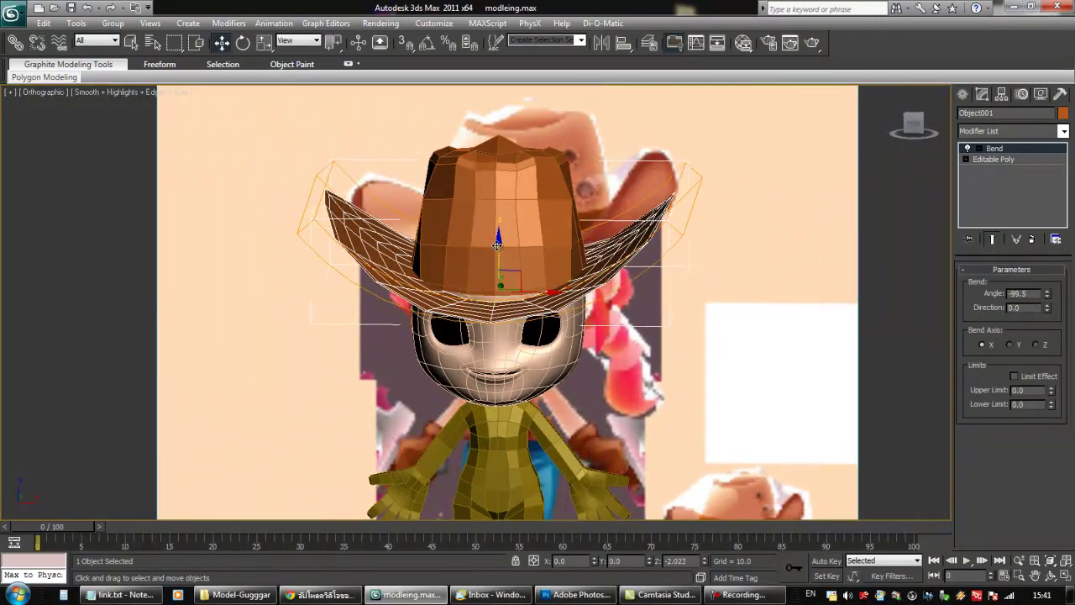
{"action": "middle_click_drag", "start_coordinate": [498, 243], "coordinate": [501, 270], "text": "alt"}
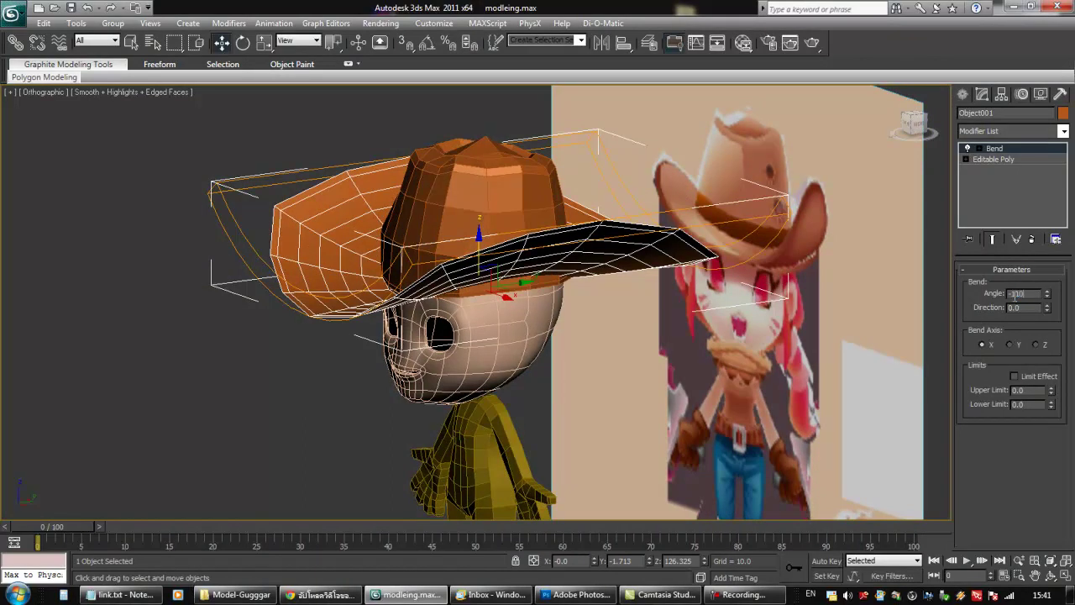
{"action": "key", "text": "Return"}
{"action": "middle_click_drag", "start_coordinate": [722, 285], "coordinate": [682, 293], "text": "alt"}
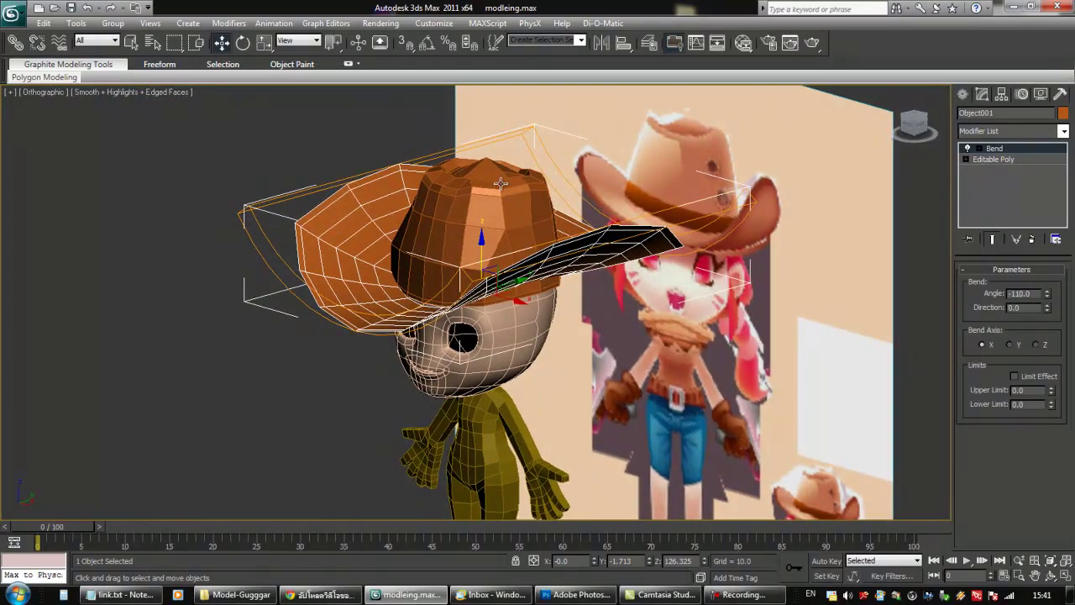
Add a second Bend modifier on top of the brim's first one and give it an angle of 15.5
{"action": "middle_click_drag", "start_coordinate": [787, 276], "coordinate": [733, 262], "text": "alt"}
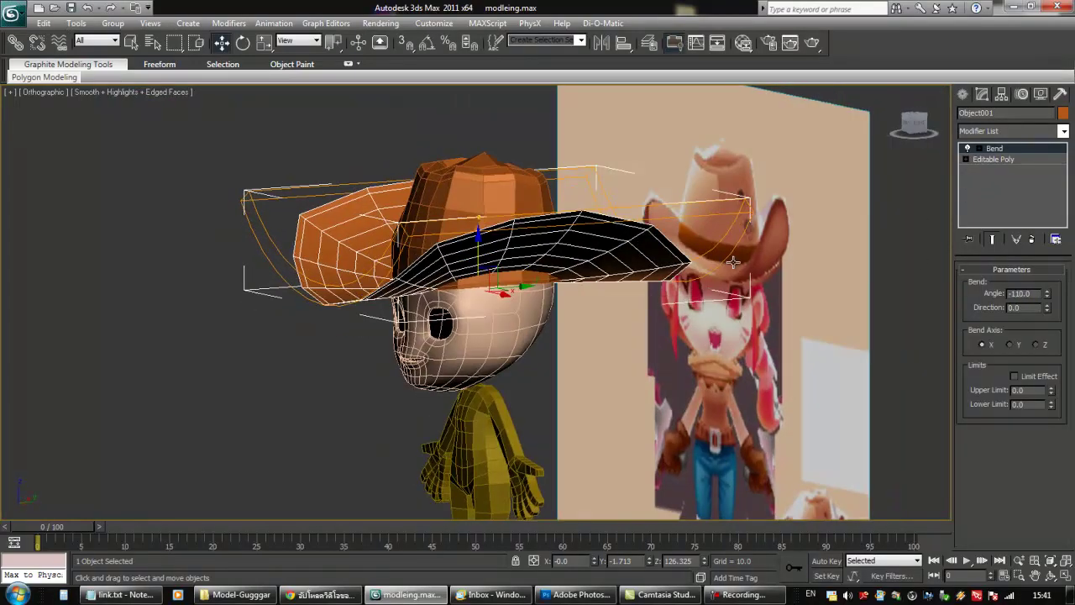
{"action": "left_click", "coordinate": [1064, 132]}
{"action": "left_click_drag", "start_coordinate": [1067, 183], "coordinate": [1044, 268]}
{"action": "left_click", "coordinate": [1005, 332]}
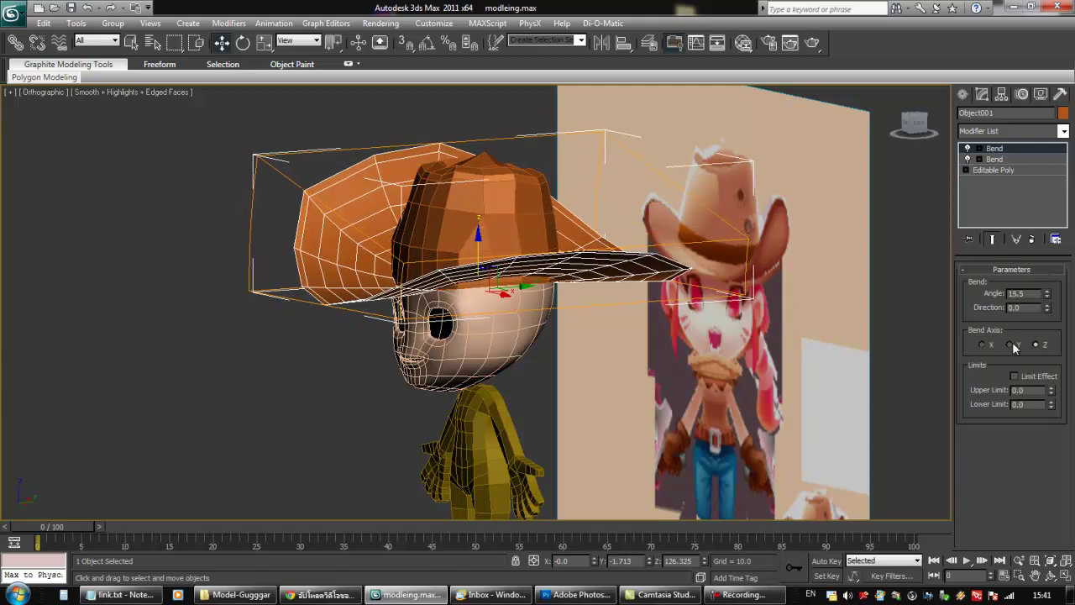
Try the second Bend modifier on the X axis with an angle of 25.5
{"action": "left_click", "coordinate": [1012, 344]}
{"action": "left_click", "coordinate": [981, 345]}
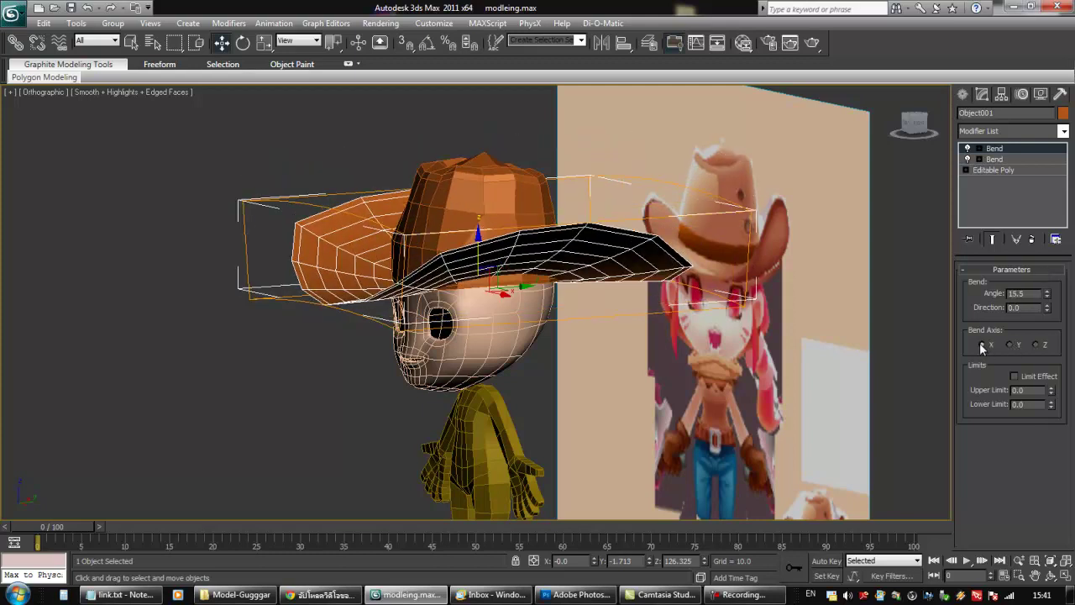
{"action": "mouse_move", "coordinate": [578, 269]}
{"action": "middle_mouse_down", "text": "alt"}
{"action": "mouse_move", "coordinate": [550, 353]}
{"action": "mouse_move", "coordinate": [559, 278]}
{"action": "mouse_move", "coordinate": [569, 287]}
{"action": "middle_mouse_up", "text": "alt"}
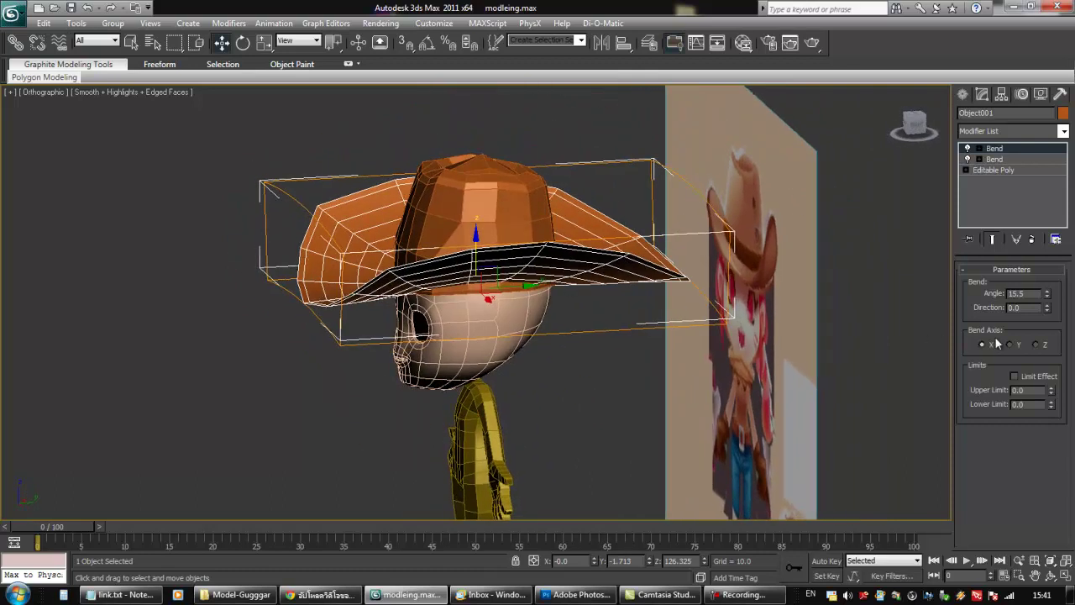
{"action": "left_click_drag", "start_coordinate": [1044, 294], "coordinate": [1051, 279]}
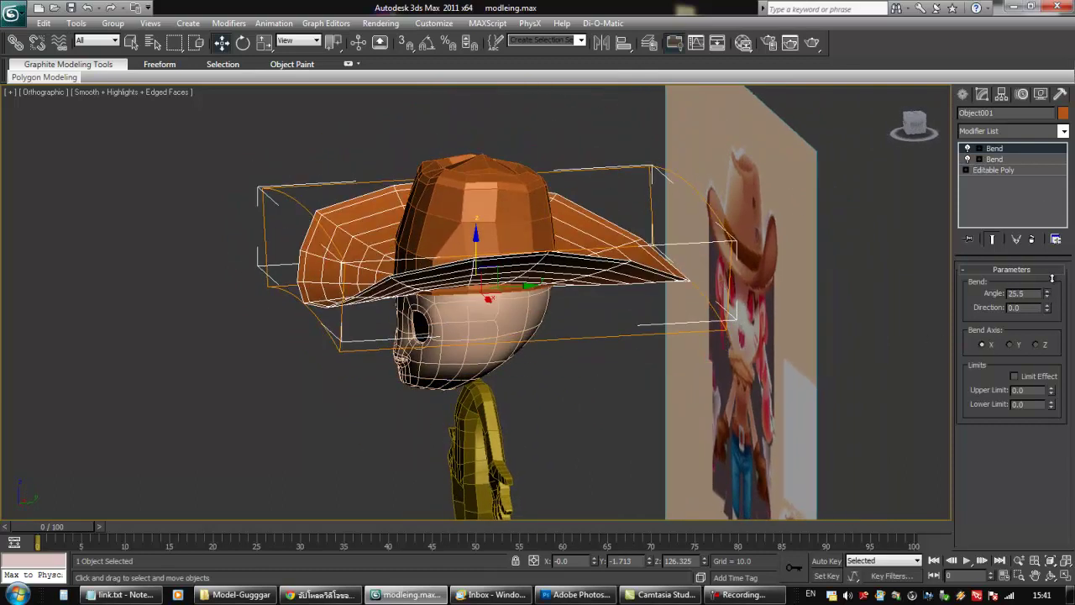
Set the second bend to the Y axis with a direction of 90 and an angle of 45
{"action": "left_click", "coordinate": [1009, 344]}
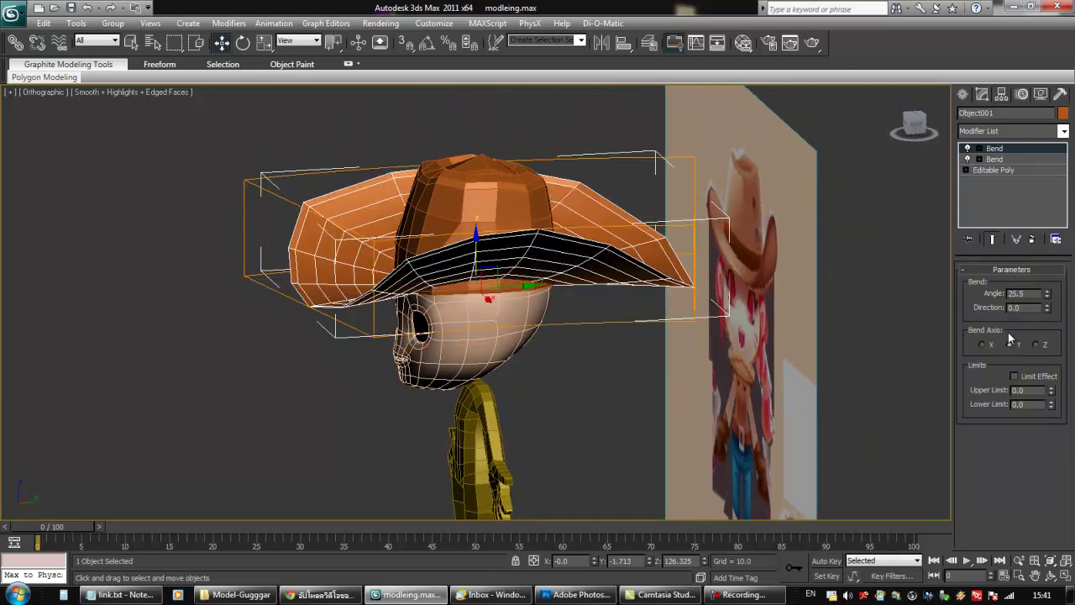
{"action": "left_click_drag", "start_coordinate": [1048, 293], "coordinate": [1023, 239]}
{"action": "left_click_drag", "start_coordinate": [1046, 309], "coordinate": [1033, 211]}
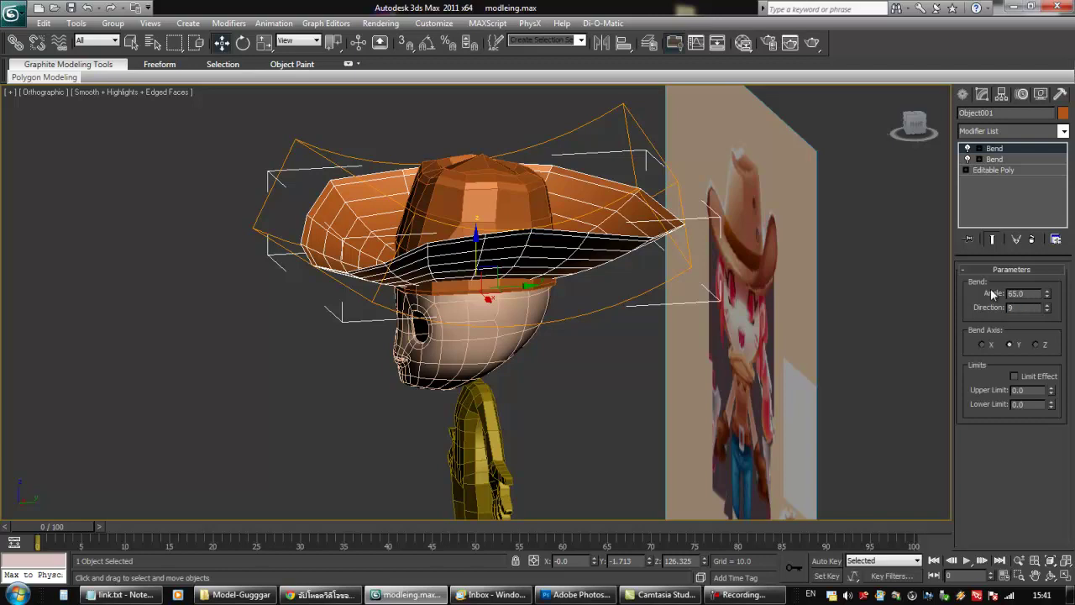
{"action": "key", "text": "Return"}
{"action": "middle_click_drag", "start_coordinate": [517, 324], "coordinate": [496, 311], "text": "alt"}
{"action": "middle_click_drag", "start_coordinate": [630, 264], "coordinate": [699, 296], "text": "alt"}
{"action": "middle_click_drag", "start_coordinate": [588, 290], "coordinate": [811, 314], "text": "alt"}
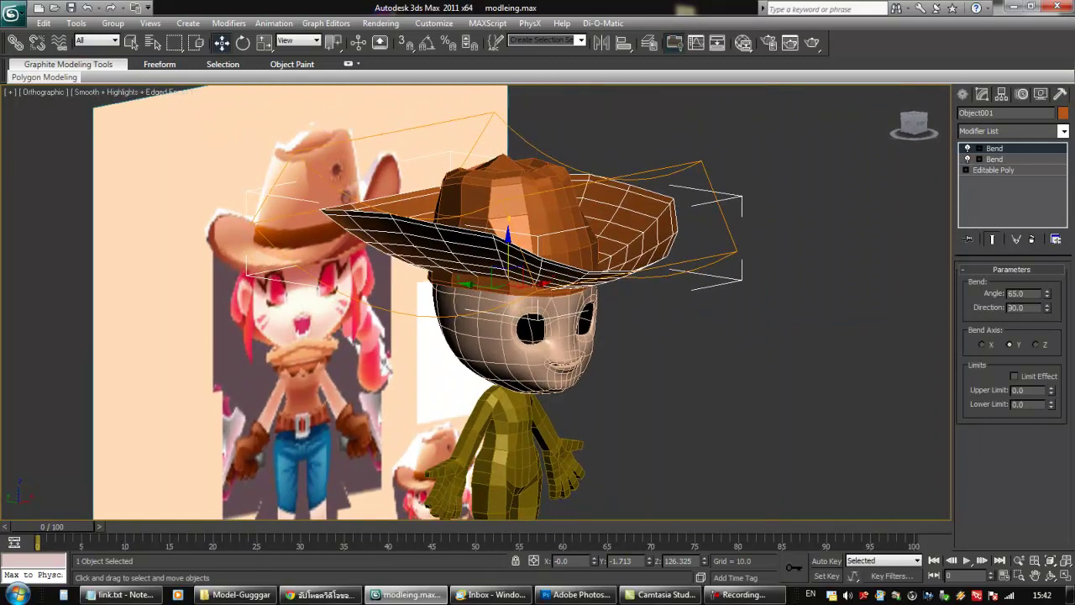
{"action": "middle_click_drag", "start_coordinate": [704, 299], "coordinate": [627, 322], "text": "alt"}
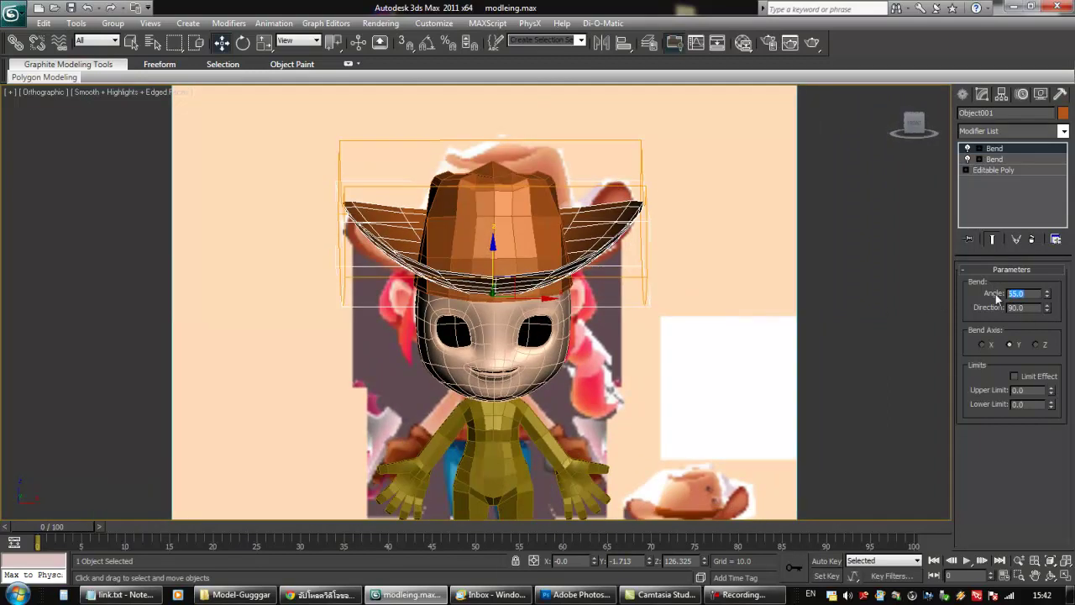
{"action": "key", "text": "Return"}
{"action": "middle_click_drag", "start_coordinate": [617, 209], "coordinate": [487, 212], "text": "alt"}
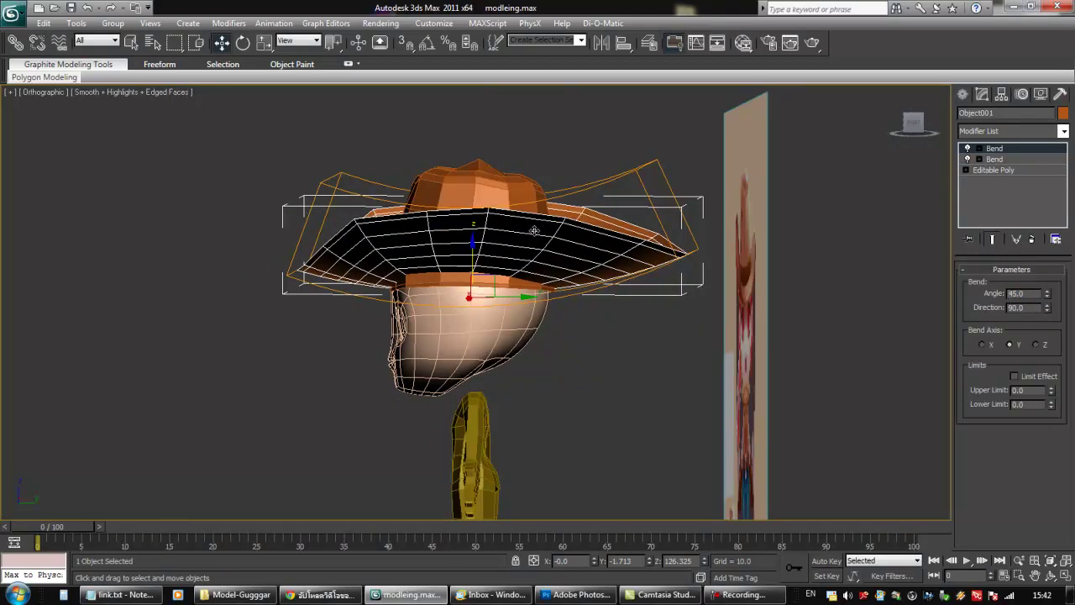
Lower the brim slightly and rotate it about -4 degrees around the X axis
{"action": "left_click_drag", "start_coordinate": [471, 252], "coordinate": [471, 261]}
{"action": "key", "text": "e"}
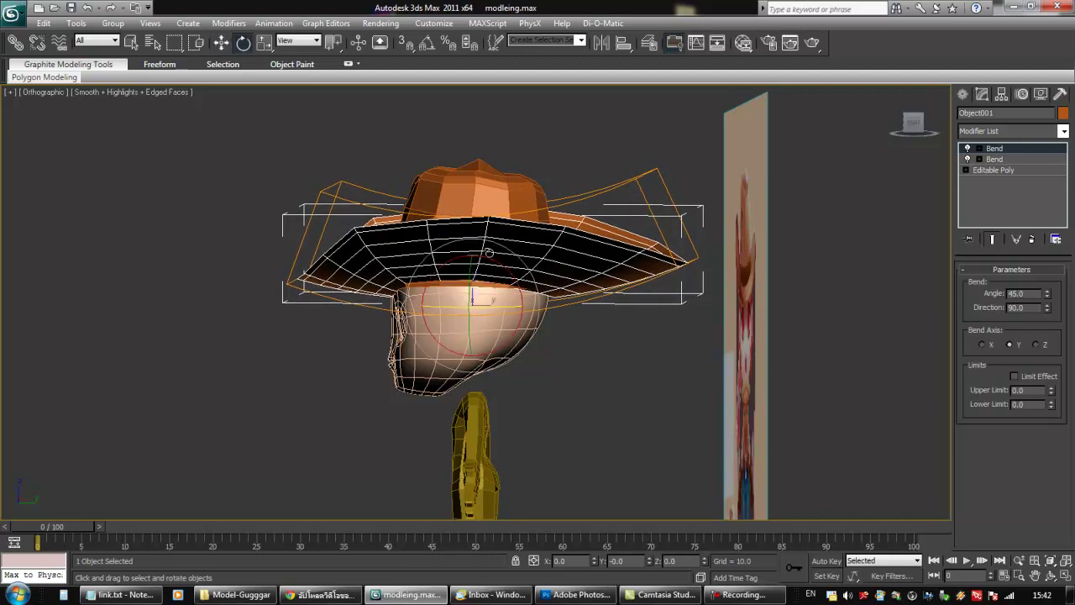
{"action": "left_click_drag", "start_coordinate": [508, 271], "coordinate": [511, 274]}
{"action": "middle_click_drag", "start_coordinate": [472, 261], "coordinate": [513, 266], "text": "alt"}
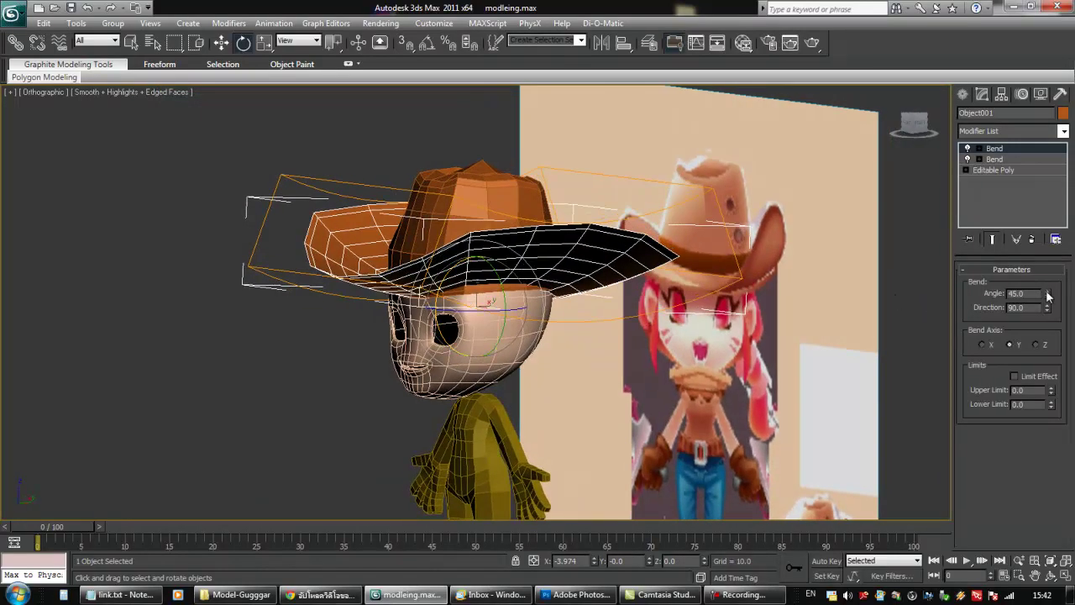
Set the second bend's angle to -30 so the brim curves down at the front and back
{"action": "left_click_drag", "start_coordinate": [1039, 265], "coordinate": [1028, 414]}
{"action": "middle_click_drag", "start_coordinate": [554, 267], "coordinate": [511, 250], "text": "alt"}
{"action": "left_click_drag", "start_coordinate": [1036, 293], "coordinate": [1013, 294]}
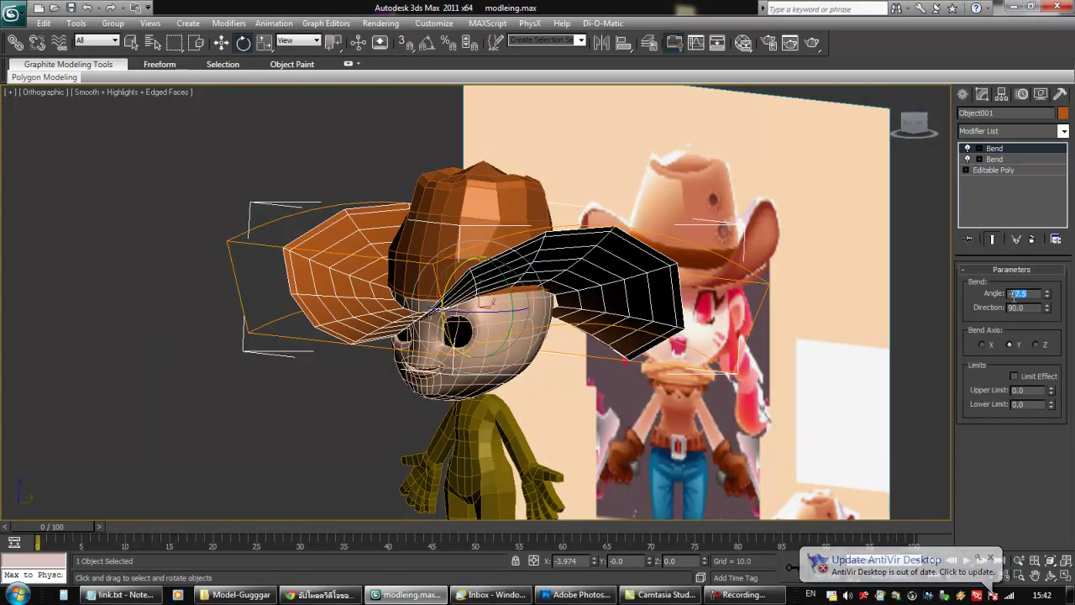
{"action": "type", "text": "30"}
{"action": "key", "text": "Return"}
{"action": "middle_click_drag", "start_coordinate": [714, 265], "coordinate": [614, 336], "text": "alt"}
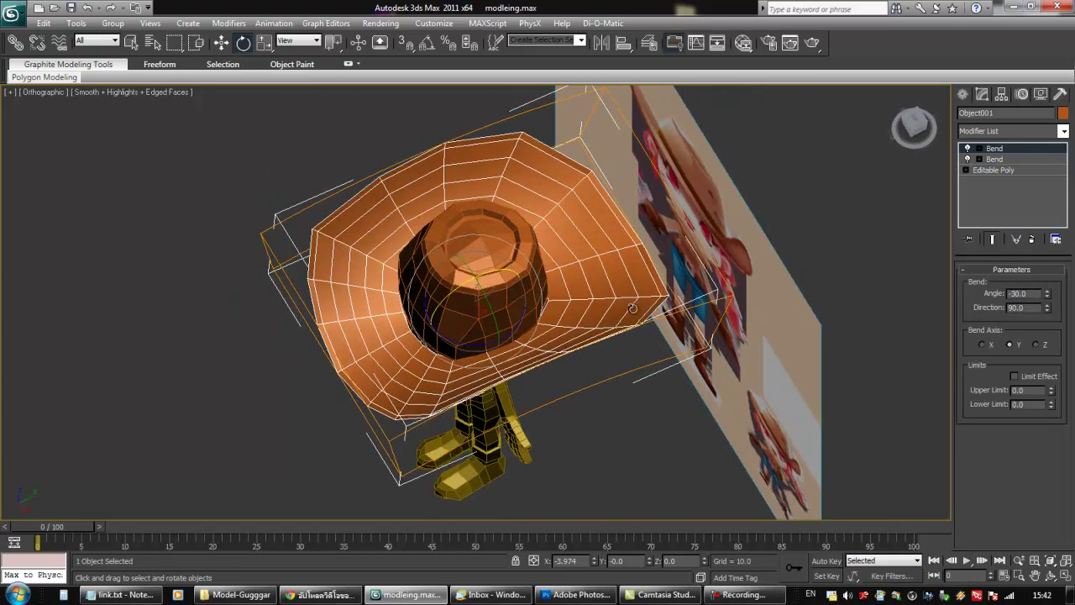
{"action": "middle_click_drag", "start_coordinate": [632, 308], "coordinate": [558, 288], "text": "alt"}
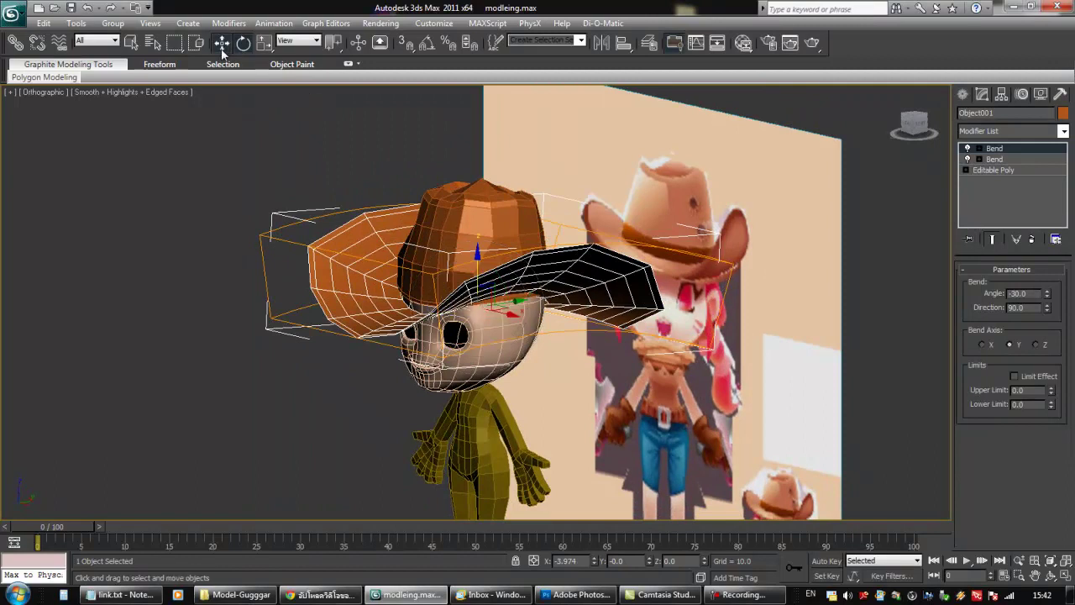
Raise the brim slightly and convert it to an Editable Poly
{"action": "left_click_drag", "start_coordinate": [478, 256], "coordinate": [478, 249]}
{"action": "middle_click_drag", "start_coordinate": [478, 249], "coordinate": [599, 237], "text": "alt"}
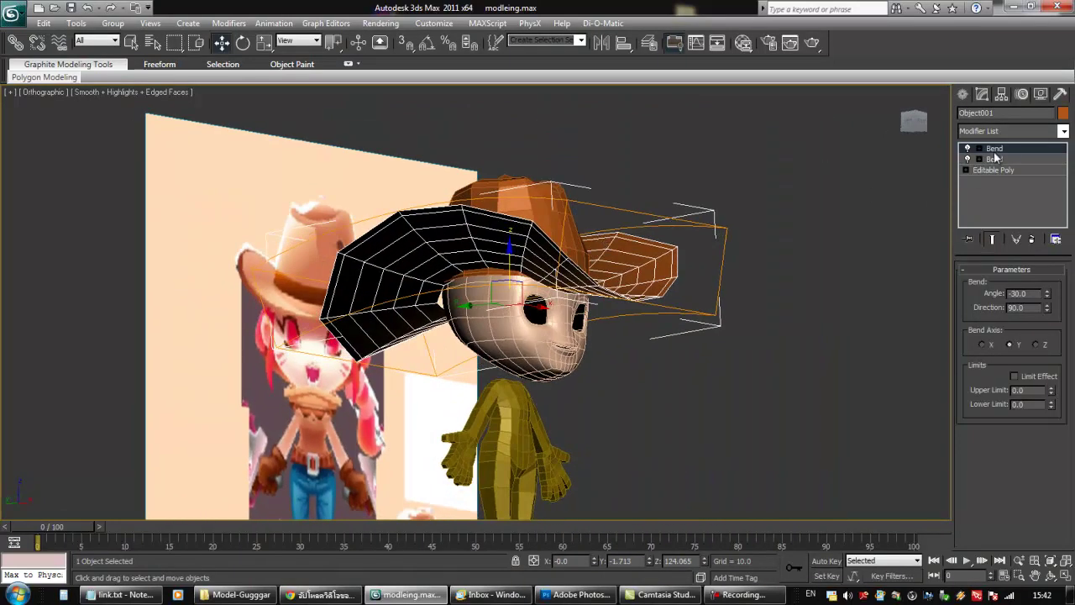
{"action": "middle_click_drag", "start_coordinate": [601, 286], "coordinate": [568, 321], "text": "alt"}
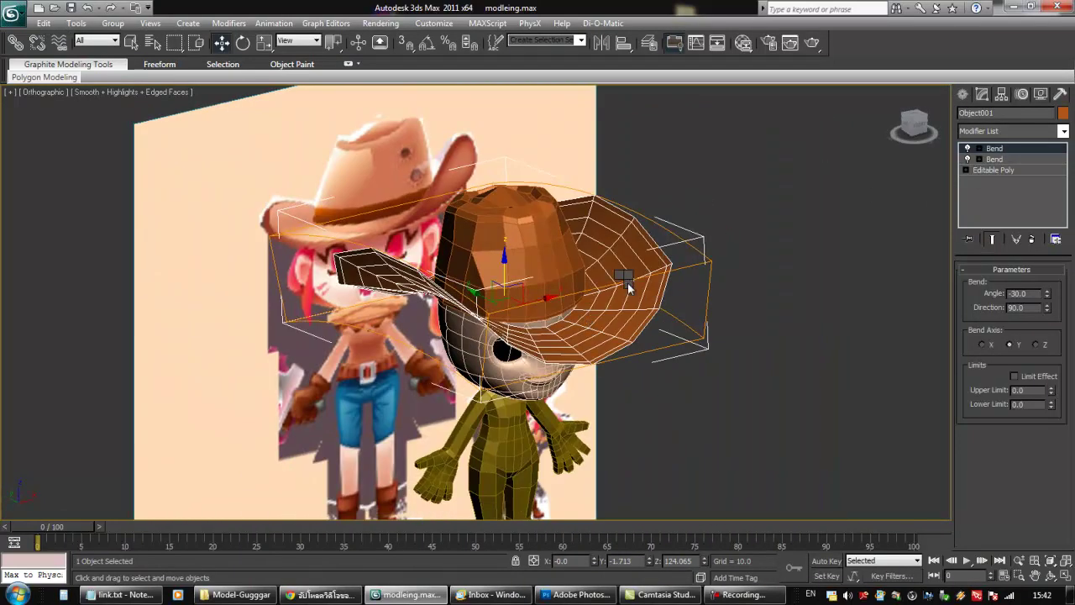
{"action": "right_click", "coordinate": [624, 279]}
{"action": "mouse_move", "coordinate": [680, 404]}
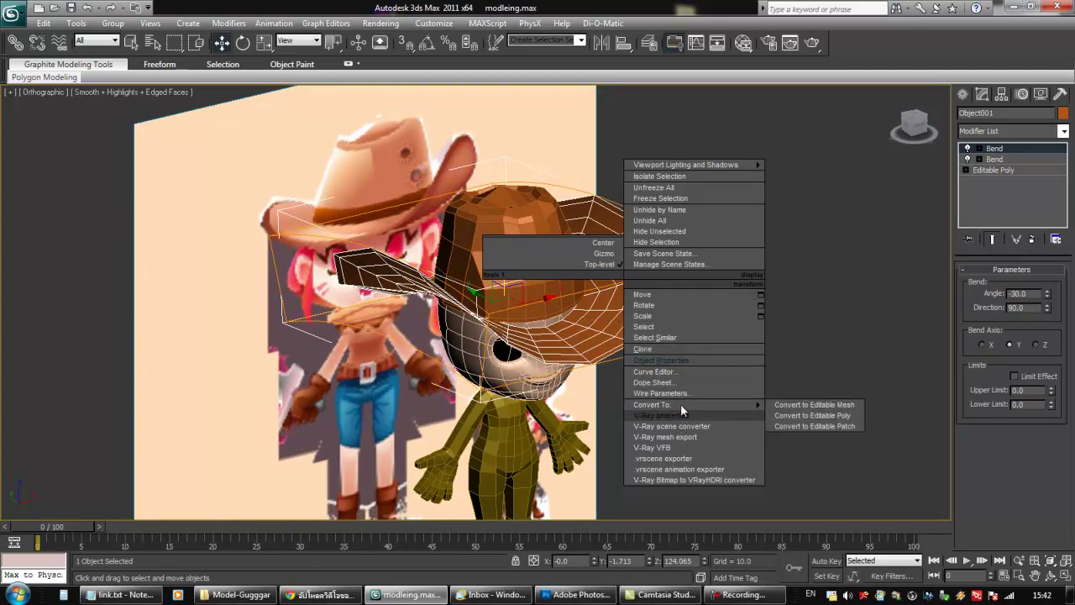
{"action": "left_click", "coordinate": [785, 414]}
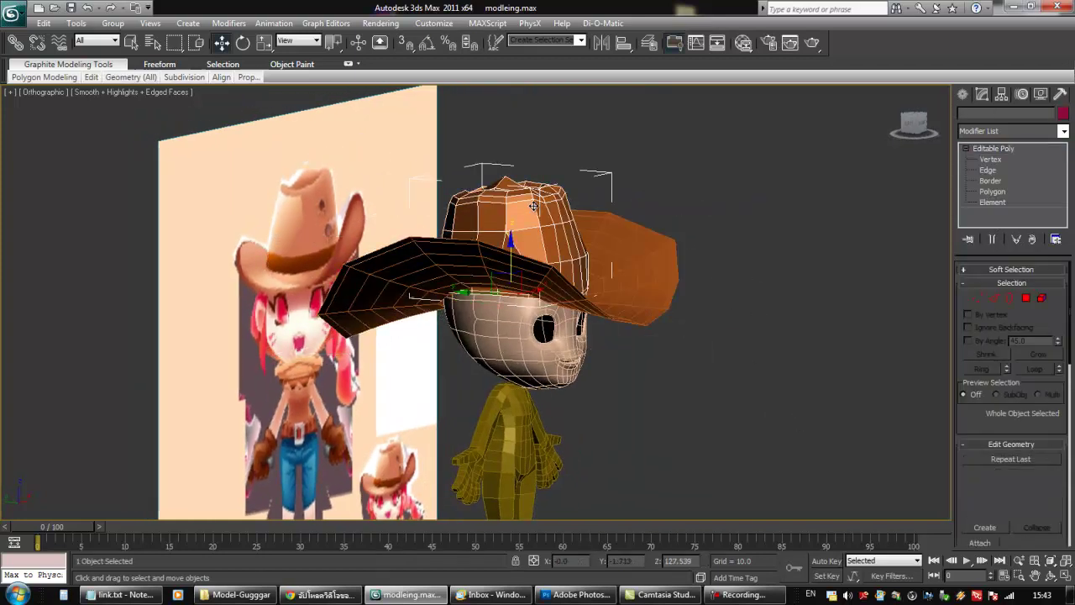
Attach the brim to the hat crown as one object
{"action": "scroll", "coordinate": [979, 424], "scroll_direction": "down", "scroll_amount": 5}
{"action": "left_click", "coordinate": [988, 405]}
{"action": "left_click", "coordinate": [643, 265]}
{"action": "middle_click_drag", "start_coordinate": [643, 277], "coordinate": [608, 327], "text": "alt"}
{"action": "middle_click_drag", "start_coordinate": [609, 327], "coordinate": [642, 324]}
{"action": "scroll", "coordinate": [614, 357], "scroll_direction": "up", "scroll_amount": 2}
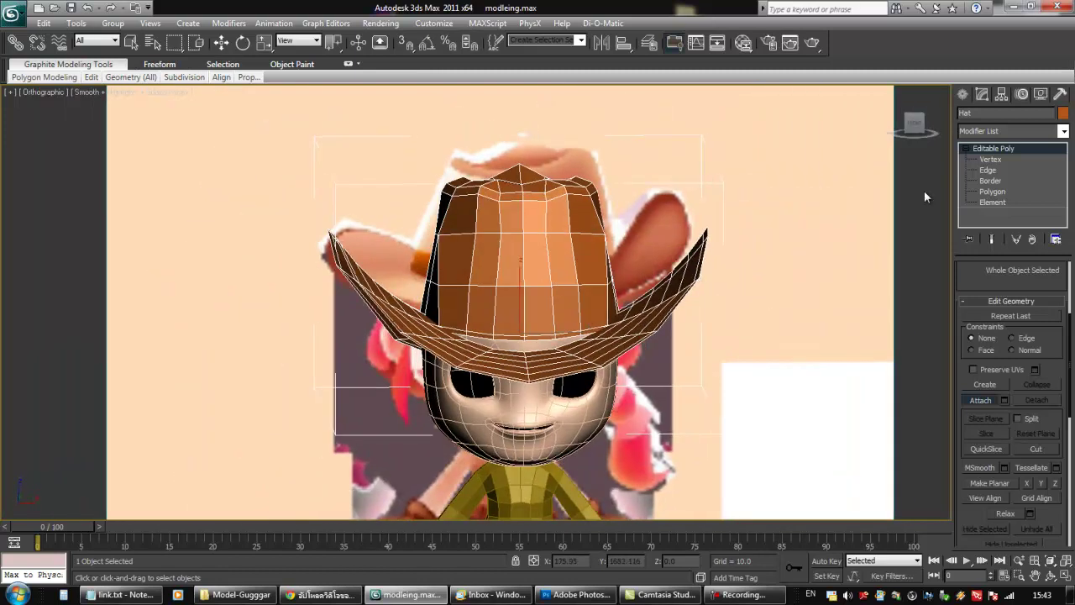
Select the lowest band of crown polygons and delete it, opening a gap between crown and brim
{"action": "left_click", "coordinate": [993, 191]}
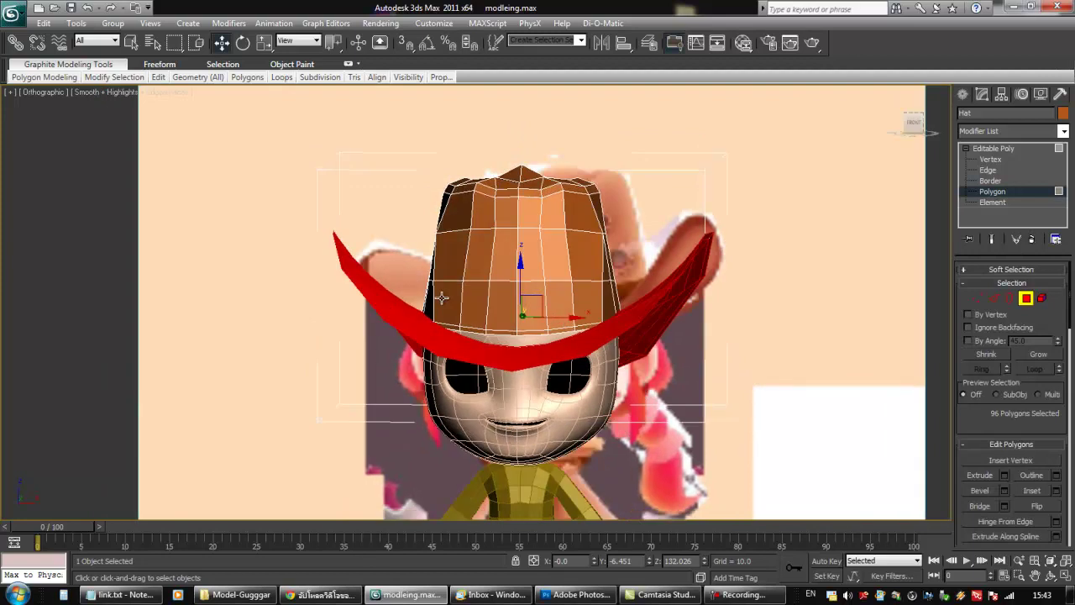
{"action": "left_click_drag", "start_coordinate": [622, 300], "coordinate": [623, 300]}
{"action": "middle_click_drag", "start_coordinate": [623, 297], "coordinate": [622, 310], "text": "alt"}
{"action": "middle_click_drag", "start_coordinate": [560, 346], "coordinate": [659, 332], "text": "alt"}
{"action": "middle_click_drag", "start_coordinate": [449, 303], "coordinate": [390, 342], "text": "alt"}
{"action": "middle_click_drag", "start_coordinate": [594, 367], "coordinate": [685, 364], "text": "alt"}
{"action": "middle_click_drag", "start_coordinate": [438, 339], "coordinate": [426, 335], "text": "alt"}
{"action": "left_click", "coordinate": [1043, 356]}
{"action": "middle_click_drag", "start_coordinate": [631, 361], "coordinate": [585, 362], "text": "alt"}
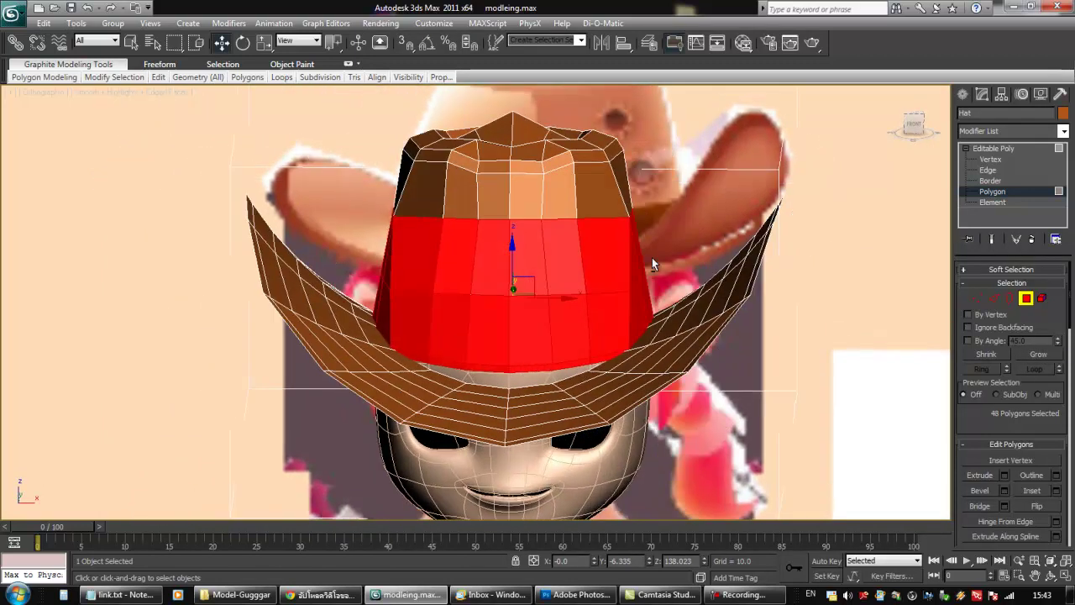
{"action": "left_click_drag", "start_coordinate": [435, 238], "coordinate": [362, 245], "text": "alt"}
{"action": "middle_click_drag", "start_coordinate": [566, 321], "coordinate": [562, 281], "text": "alt"}
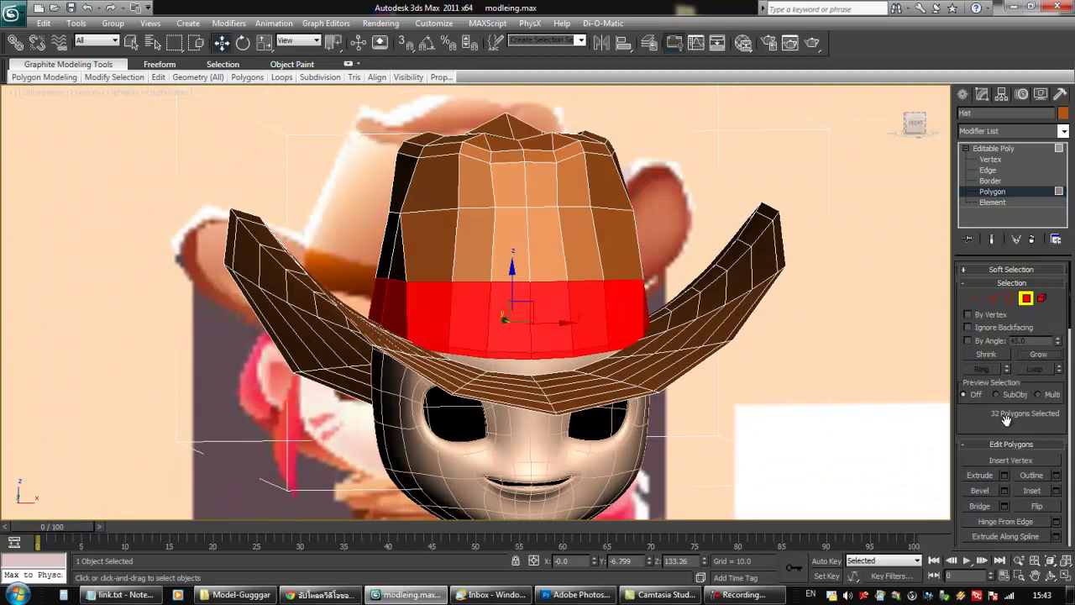
{"action": "key", "text": "Delete"}
{"action": "middle_click_drag", "start_coordinate": [735, 351], "coordinate": [730, 304]}
{"action": "mouse_move", "coordinate": [628, 309]}
{"action": "middle_mouse_down", "text": "alt"}
{"action": "mouse_move", "coordinate": [575, 300]}
{"action": "mouse_move", "coordinate": [602, 363]}
{"action": "mouse_move", "coordinate": [626, 323]}
{"action": "middle_mouse_up", "text": "alt"}
{"action": "middle_click_drag", "start_coordinate": [559, 368], "coordinate": [509, 363], "text": "alt"}
{"action": "mouse_move", "coordinate": [603, 351]}
{"action": "middle_mouse_down"}
{"action": "mouse_move", "coordinate": [619, 345]}
{"action": "mouse_move", "coordinate": [617, 377]}
{"action": "mouse_move", "coordinate": [584, 332]}
{"action": "mouse_move", "coordinate": [581, 270]}
{"action": "mouse_move", "coordinate": [599, 270]}
{"action": "mouse_move", "coordinate": [582, 327]}
{"action": "middle_mouse_up"}
Select the ring of vertices around the brim's inner opening and scale it slightly
{"action": "left_click", "coordinate": [979, 298]}
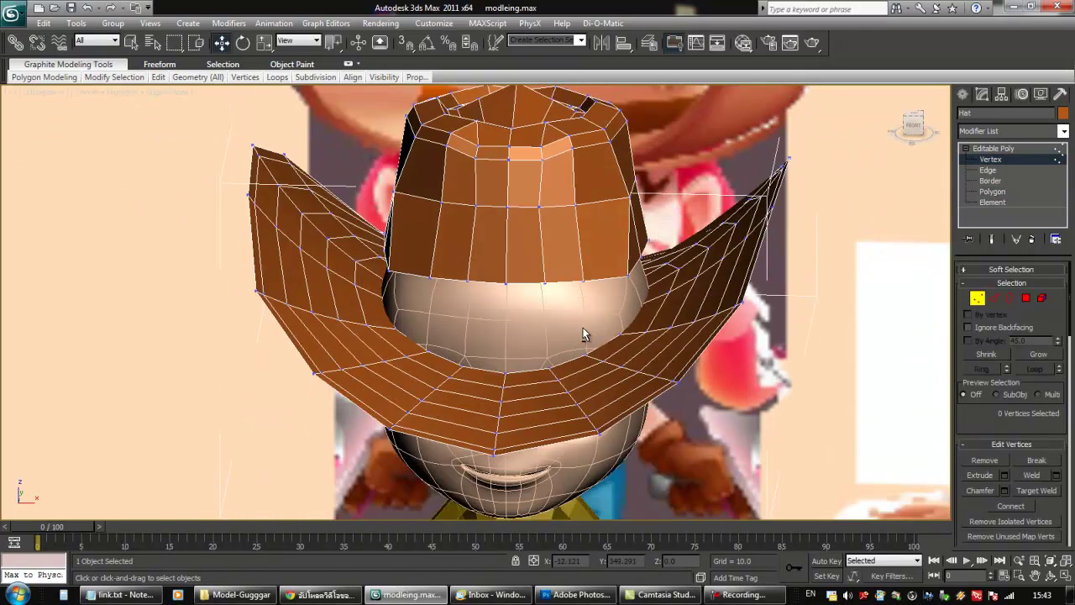
{"action": "key", "text": "F3"}
{"action": "middle_click_drag", "start_coordinate": [488, 315], "coordinate": [478, 320], "text": "alt"}
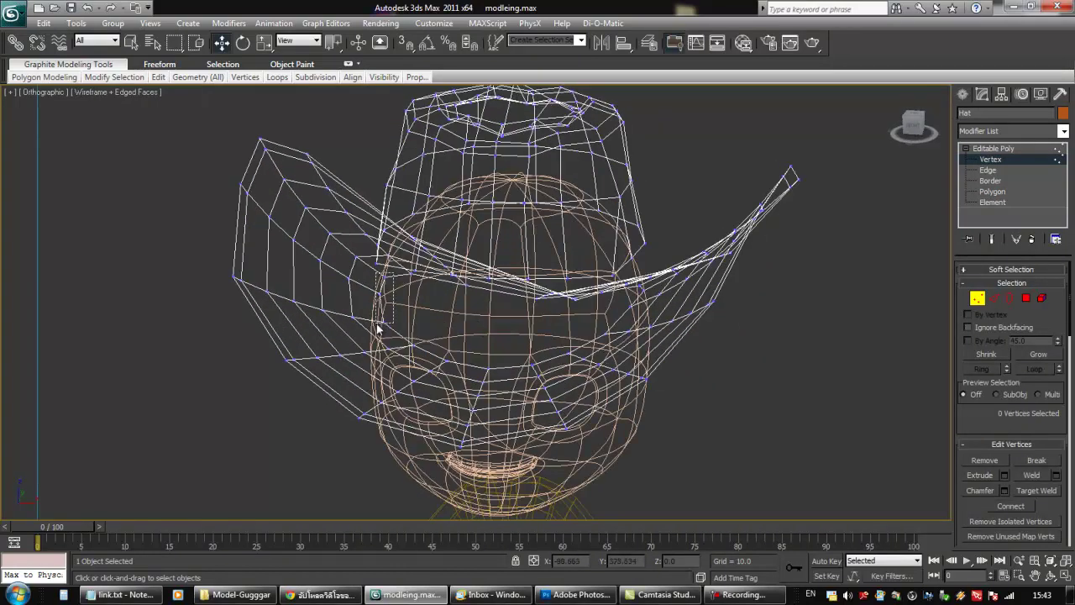
{"action": "middle_click_drag", "start_coordinate": [566, 336], "coordinate": [606, 340], "text": "alt"}
{"action": "middle_click_drag", "start_coordinate": [621, 300], "coordinate": [638, 384], "text": "alt"}
{"action": "key", "text": "F3"}
{"action": "key", "text": "r"}
{"action": "left_click_drag", "start_coordinate": [564, 292], "coordinate": [569, 294]}
{"action": "middle_click_drag", "start_coordinate": [582, 300], "coordinate": [729, 271], "text": "alt"}
{"action": "left_click", "coordinate": [318, 372]}
{"action": "key", "text": "w"}
{"action": "middle_click_drag", "start_coordinate": [467, 396], "coordinate": [810, 338], "text": "alt"}
Bridge the crown's open lower border to the brim's inner border with 2 segments
{"action": "left_click", "coordinate": [1010, 303]}
{"action": "middle_click_drag", "start_coordinate": [626, 409], "coordinate": [488, 358]}
{"action": "left_click", "coordinate": [463, 355]}
{"action": "left_click", "coordinate": [414, 254], "text": "ctrl"}
{"action": "middle_click_drag", "start_coordinate": [415, 257], "coordinate": [552, 314], "text": "alt"}
{"action": "scroll", "coordinate": [534, 325], "scroll_direction": "down", "scroll_amount": 3}
{"action": "scroll", "coordinate": [980, 413], "scroll_direction": "down", "scroll_amount": 4}
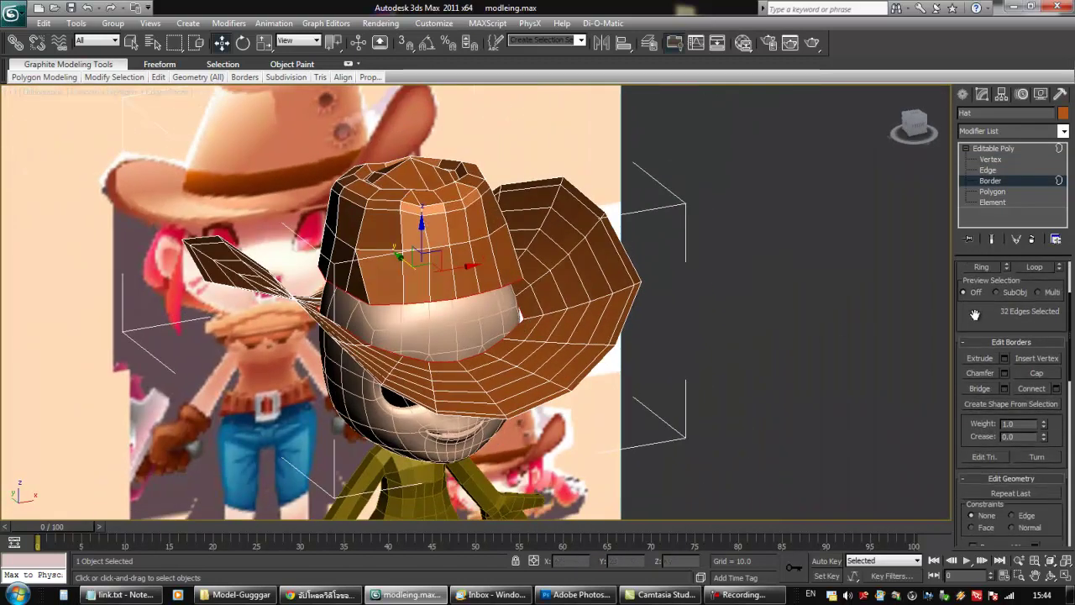
{"action": "middle_click_drag", "start_coordinate": [632, 369], "coordinate": [621, 355], "text": "alt"}
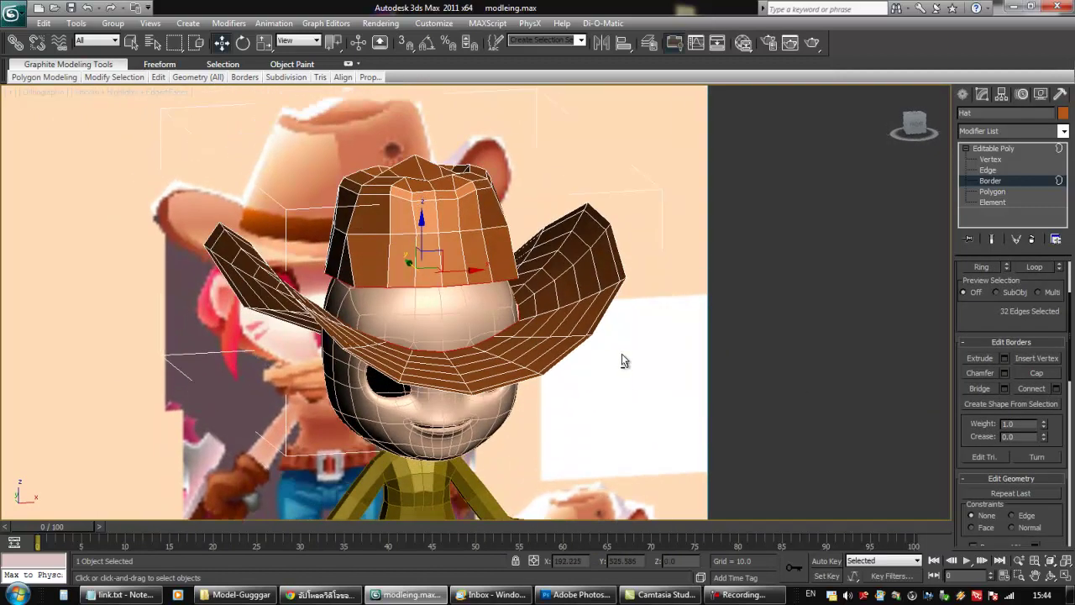
{"action": "left_click", "coordinate": [1004, 388]}
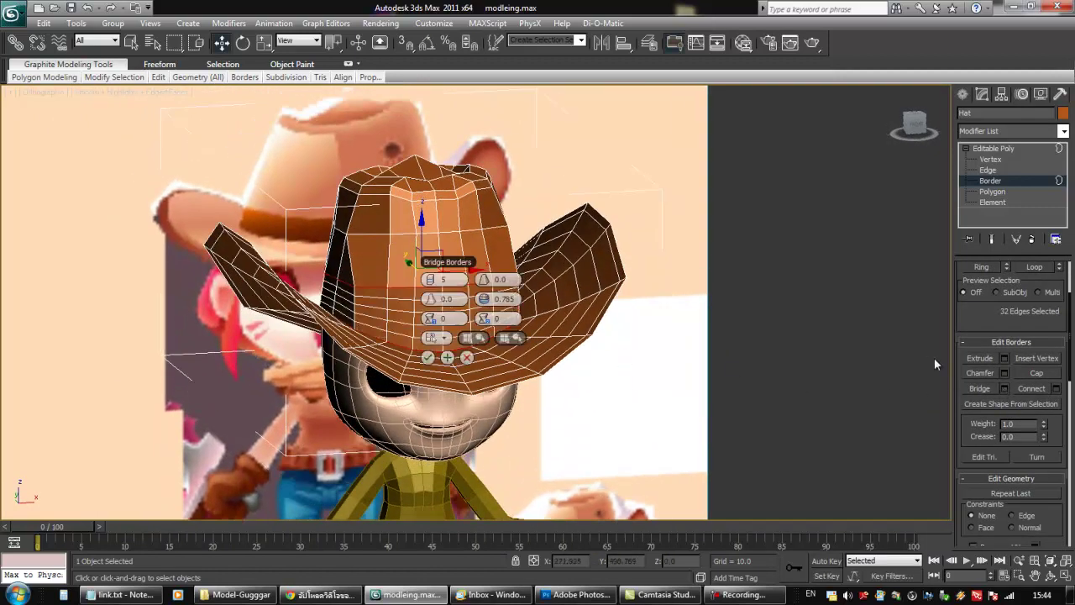
{"action": "left_click_drag", "start_coordinate": [429, 279], "coordinate": [397, 281]}
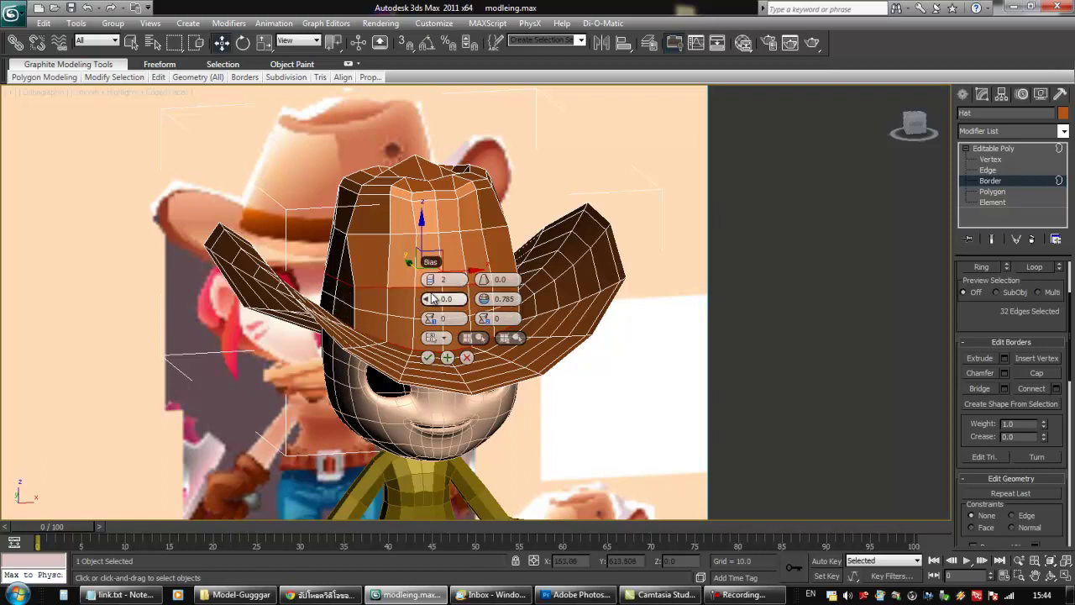
{"action": "left_click", "coordinate": [427, 361]}
{"action": "middle_click_drag", "start_coordinate": [512, 347], "coordinate": [394, 382], "text": "alt"}
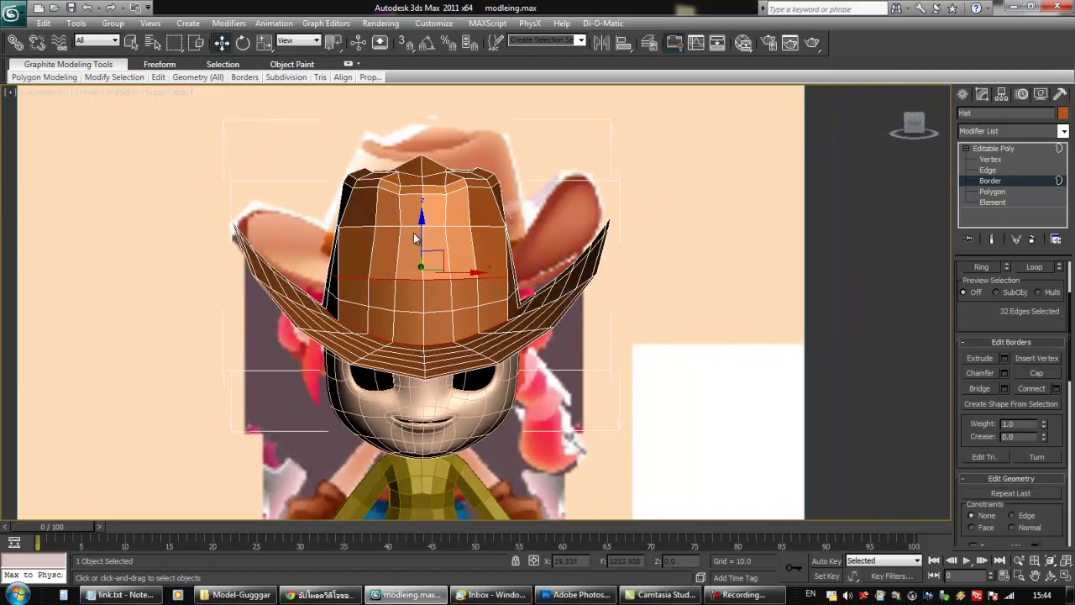
{"action": "left_click_drag", "start_coordinate": [421, 238], "coordinate": [420, 235]}
{"action": "key", "text": "ctrl+z"}
Isolate the edge loop at the top of the bridged band and raise it on the crown
{"action": "left_click", "coordinate": [990, 160]}
{"action": "left_click", "coordinate": [990, 171]}
{"action": "left_click_drag", "start_coordinate": [338, 378], "coordinate": [539, 289], "text": "alt"}
{"action": "mouse_move", "coordinate": [334, 259]}
{"action": "middle_mouse_down", "text": "alt"}
{"action": "mouse_move", "coordinate": [530, 271]}
{"action": "mouse_move", "coordinate": [458, 288]}
{"action": "mouse_move", "coordinate": [338, 247]}
{"action": "middle_mouse_up", "text": "alt"}
{"action": "mouse_move", "coordinate": [424, 230]}
{"action": "left_mouse_down"}
{"action": "mouse_move", "coordinate": [422, 214]}
{"action": "mouse_move", "coordinate": [413, 248]}
{"action": "left_mouse_up"}
Scale the two opposite side vertices at the crown's mid-height inward to 94% along X
{"action": "key", "text": "r"}
{"action": "left_click", "coordinate": [347, 235]}
{"action": "left_click", "coordinate": [502, 227], "text": "ctrl"}
{"action": "left_click", "coordinate": [621, 240]}
{"action": "left_click", "coordinate": [977, 298]}
{"action": "left_click", "coordinate": [505, 224]}
{"action": "left_click", "coordinate": [340, 225], "text": "ctrl"}
{"action": "left_click_drag", "start_coordinate": [356, 227], "coordinate": [359, 228]}
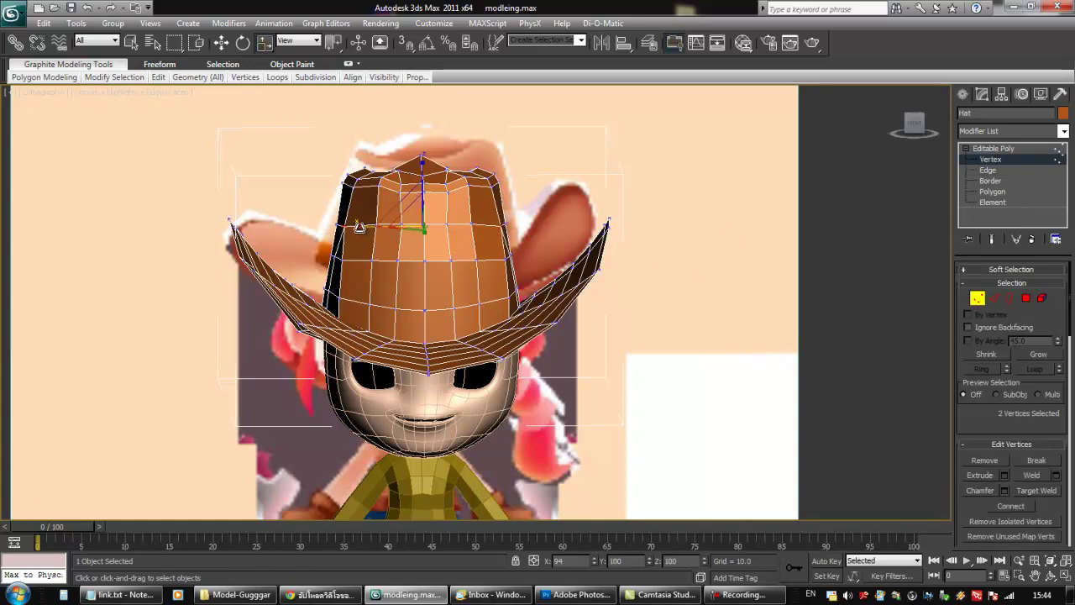
Rescale the vertices of the crown's top and move them down slightly
{"action": "left_click_drag", "start_coordinate": [314, 149], "coordinate": [518, 212]}
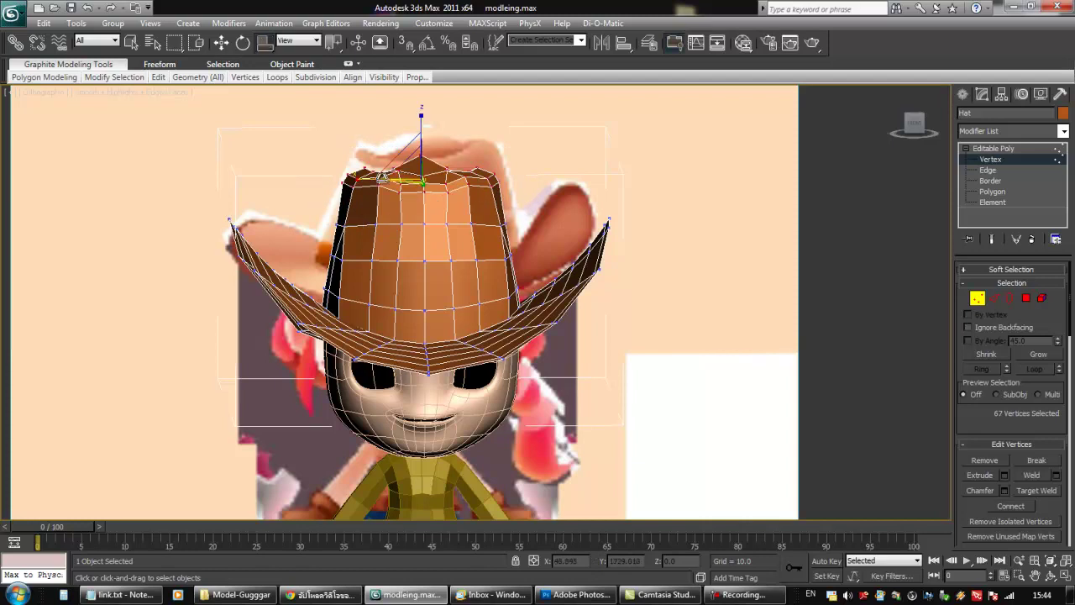
{"action": "middle_click_drag", "start_coordinate": [411, 172], "coordinate": [418, 183], "text": "alt"}
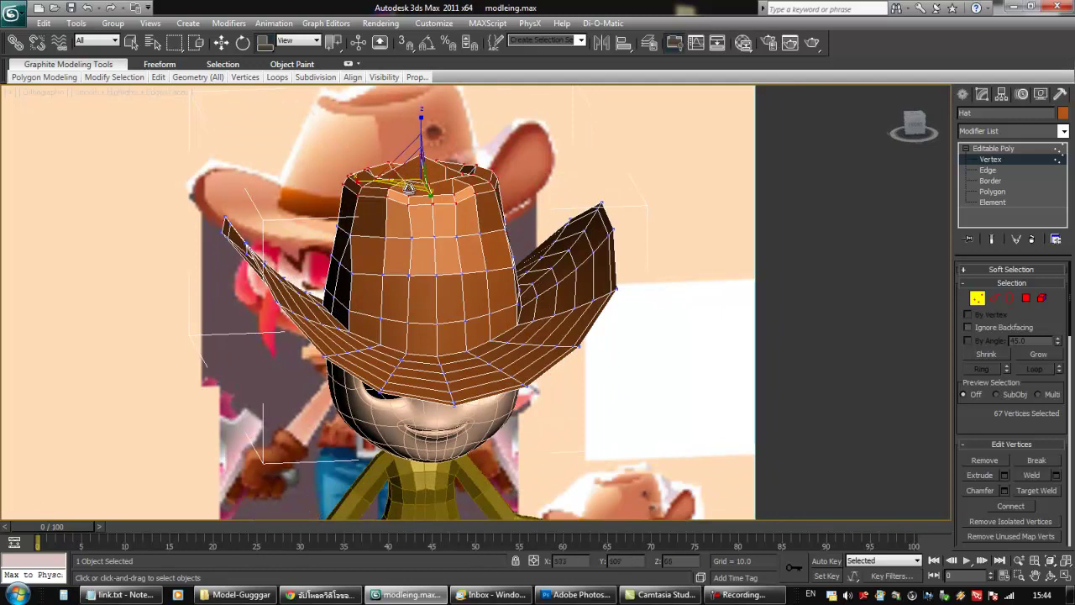
{"action": "middle_click_drag", "start_coordinate": [430, 217], "coordinate": [417, 199], "text": "alt"}
{"action": "key", "text": "w"}
{"action": "left_click_drag", "start_coordinate": [422, 139], "coordinate": [418, 148]}
In the front view, lower the crown's top vertices a little more, including the row below them
{"action": "key", "text": "f"}
{"action": "middle_click_drag", "start_coordinate": [528, 171], "coordinate": [510, 287]}
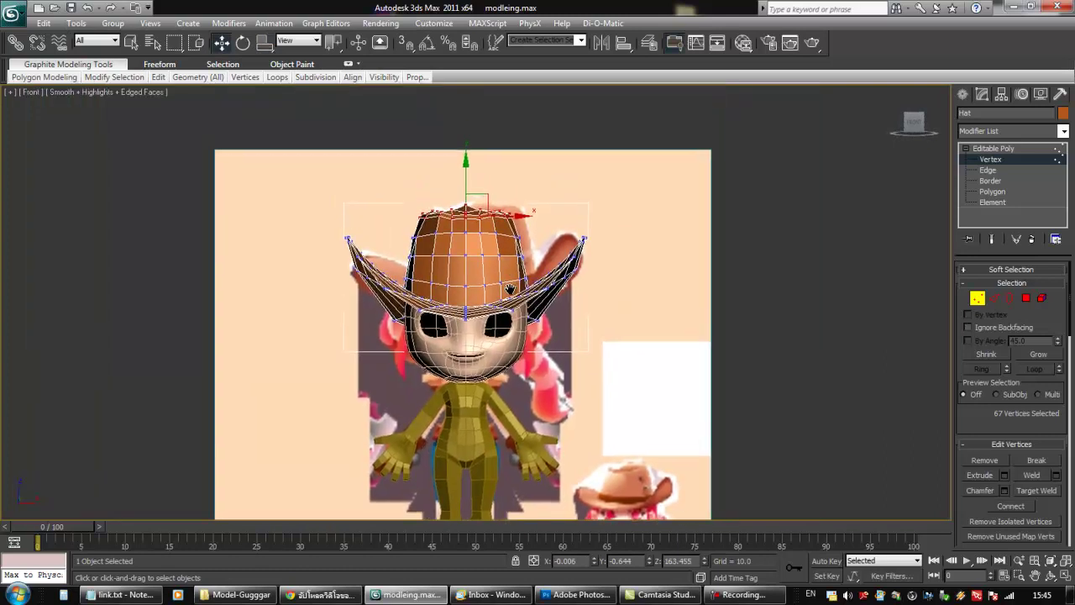
{"action": "scroll", "coordinate": [509, 286], "scroll_direction": "up", "scroll_amount": 2}
{"action": "left_click_drag", "start_coordinate": [358, 139], "coordinate": [542, 196]}
{"action": "left_click_drag", "start_coordinate": [462, 149], "coordinate": [461, 155]}
{"action": "left_click_drag", "start_coordinate": [384, 160], "coordinate": [550, 253]}
{"action": "left_click_drag", "start_coordinate": [461, 165], "coordinate": [461, 172]}
Raise the whole hat slightly on the head
{"action": "left_click", "coordinate": [453, 244]}
{"action": "left_click", "coordinate": [976, 298]}
{"action": "left_click_drag", "start_coordinate": [462, 260], "coordinate": [462, 255]}
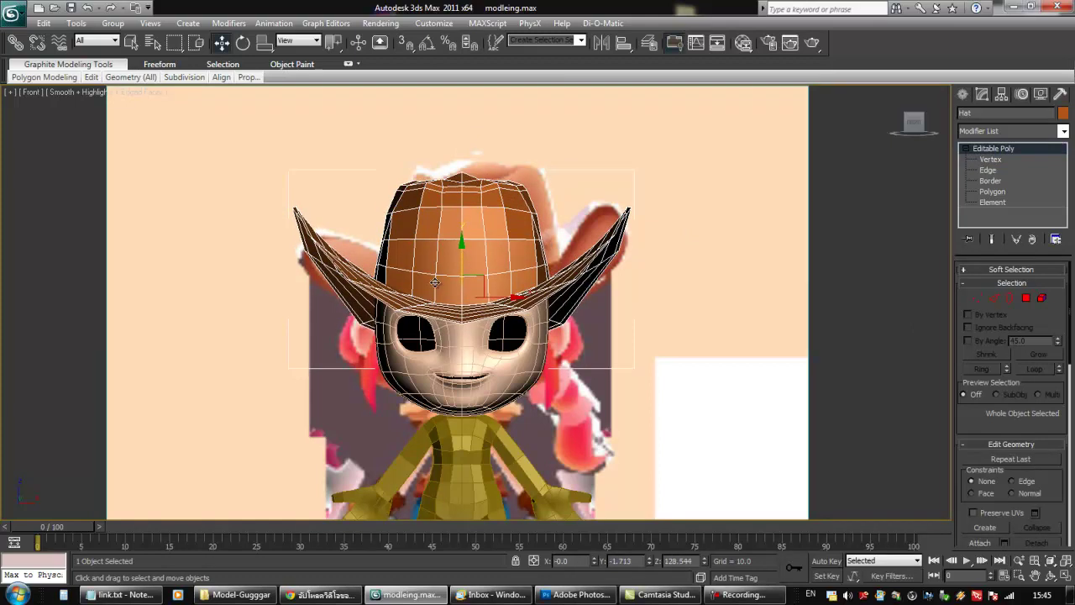
Select the vertices at the brim tip on the hat's negative-X side and enable Soft Selection with a falloff of 27.8
{"action": "left_click", "coordinate": [976, 298]}
{"action": "mouse_move", "coordinate": [398, 267]}
{"action": "middle_mouse_down", "text": "alt"}
{"action": "mouse_move", "coordinate": [315, 336]}
{"action": "mouse_move", "coordinate": [379, 267]}
{"action": "middle_mouse_up", "text": "alt"}
{"action": "left_click_drag", "start_coordinate": [256, 196], "coordinate": [302, 225]}
{"action": "middle_click_drag", "start_coordinate": [314, 225], "coordinate": [323, 230], "text": "alt"}
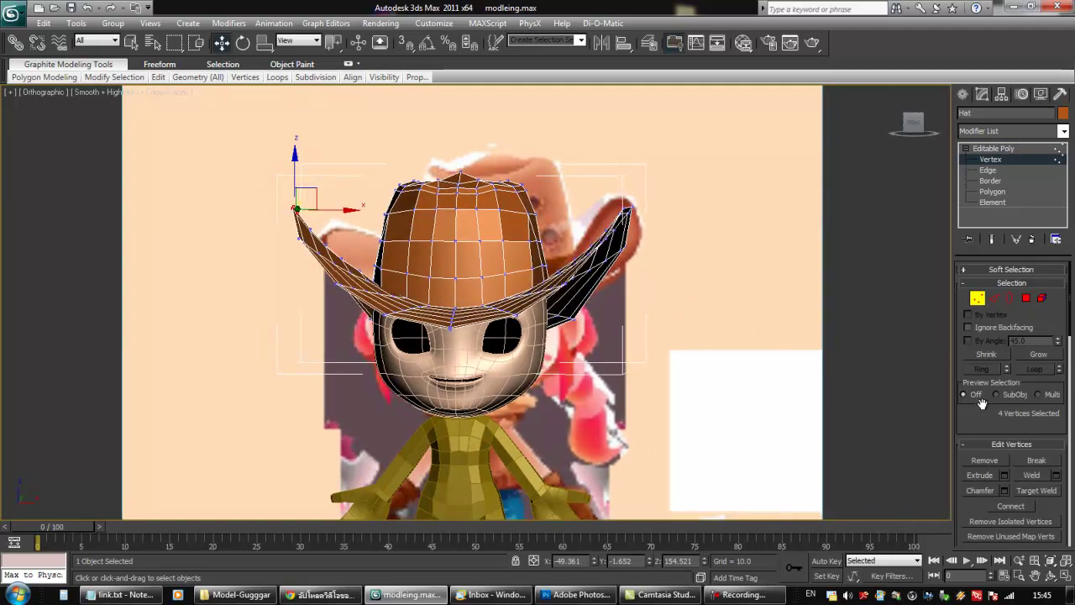
{"action": "left_click_drag", "start_coordinate": [982, 414], "coordinate": [987, 407]}
{"action": "left_click", "coordinate": [972, 265]}
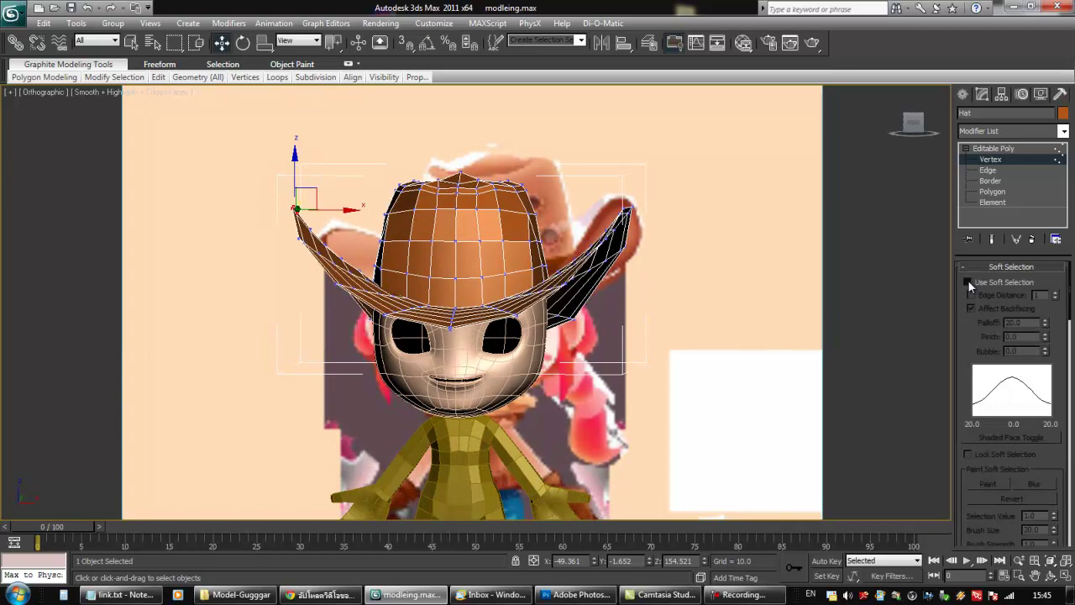
{"action": "left_click", "coordinate": [969, 283]}
{"action": "middle_click_drag", "start_coordinate": [524, 189], "coordinate": [445, 220], "text": "alt"}
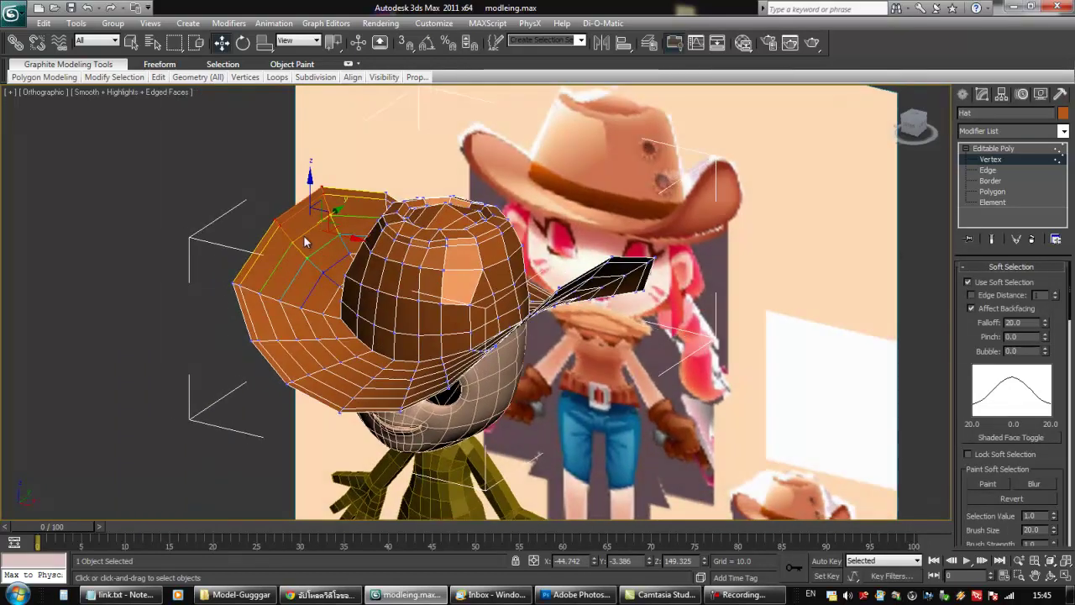
{"action": "middle_click_drag", "start_coordinate": [627, 282], "coordinate": [730, 304], "text": "alt"}
{"action": "scroll", "coordinate": [729, 308], "scroll_direction": "down", "scroll_amount": 2}
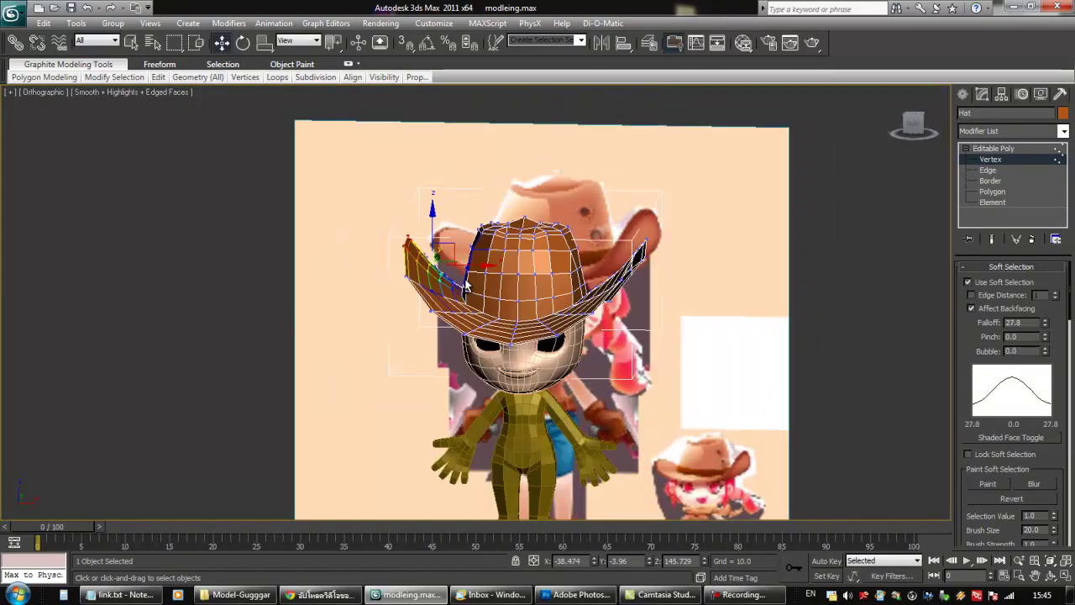
Move the tip vertices of the negative-X brim side down and slightly toward the crown, matching the reference in the front view
{"action": "mouse_move", "coordinate": [466, 285]}
{"action": "middle_mouse_down", "text": "alt"}
{"action": "mouse_move", "coordinate": [455, 275]}
{"action": "mouse_move", "coordinate": [532, 292]}
{"action": "mouse_move", "coordinate": [485, 313]}
{"action": "mouse_move", "coordinate": [530, 324]}
{"action": "mouse_move", "coordinate": [459, 288]}
{"action": "middle_mouse_up", "text": "alt"}
{"action": "scroll", "coordinate": [501, 306], "scroll_direction": "up", "scroll_amount": 2}
{"action": "scroll", "coordinate": [456, 283], "scroll_direction": "up", "scroll_amount": 2}
{"action": "left_click_drag", "start_coordinate": [377, 149], "coordinate": [426, 176]}
{"action": "left_click", "coordinate": [398, 205], "text": "ctrl"}
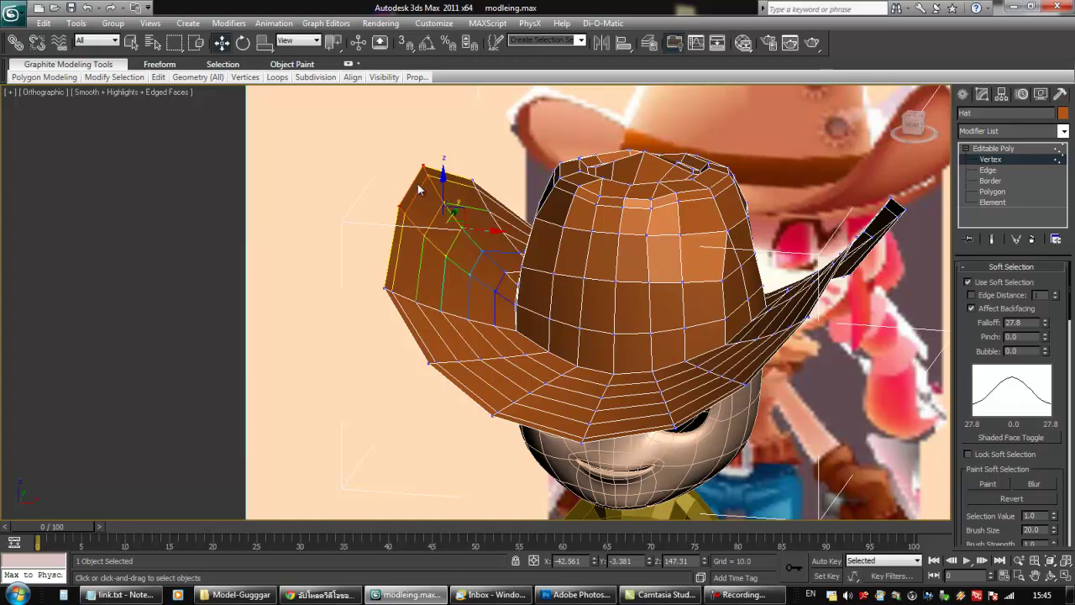
{"action": "middle_click_drag", "start_coordinate": [402, 198], "coordinate": [407, 195], "text": "alt"}
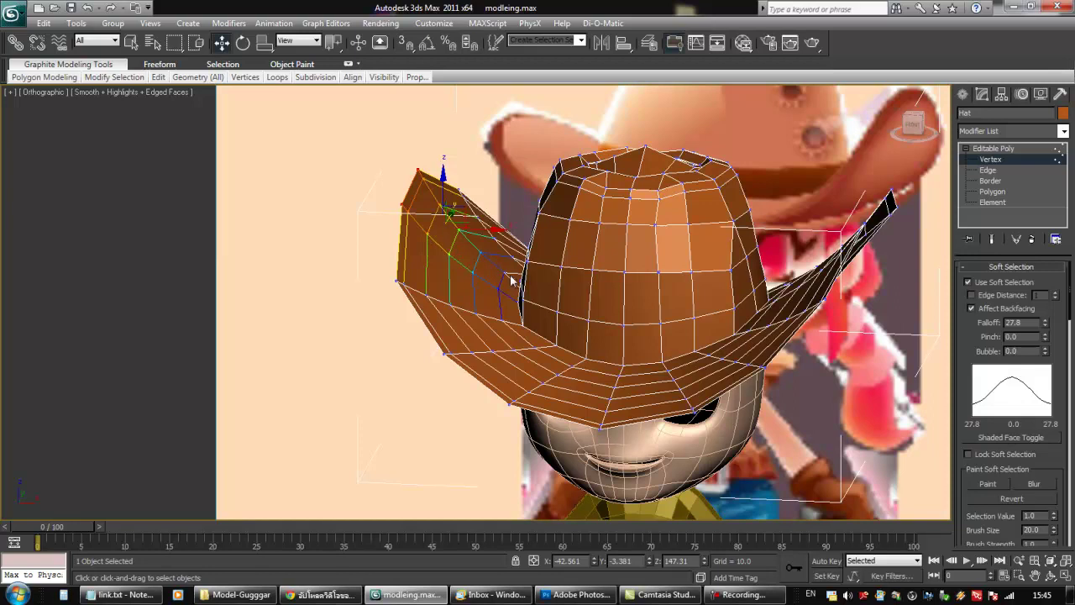
{"action": "middle_click_drag", "start_coordinate": [515, 296], "coordinate": [522, 299], "text": "alt"}
{"action": "middle_click_drag", "start_coordinate": [413, 248], "coordinate": [410, 236], "text": "alt"}
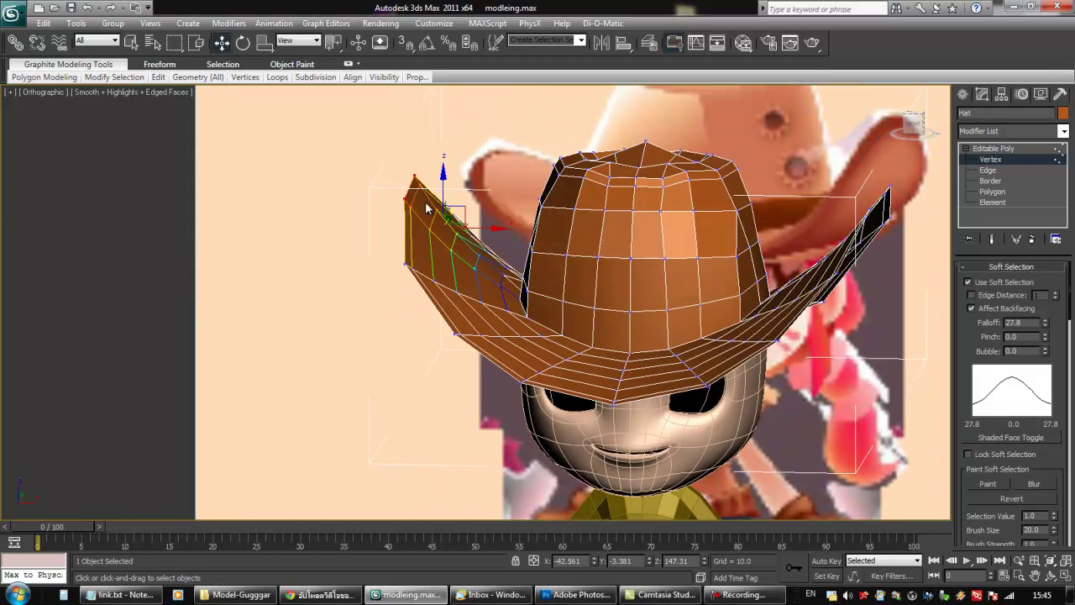
{"action": "left_click_drag", "start_coordinate": [443, 190], "coordinate": [459, 212]}
{"action": "middle_click_drag", "start_coordinate": [456, 227], "coordinate": [459, 220], "text": "alt"}
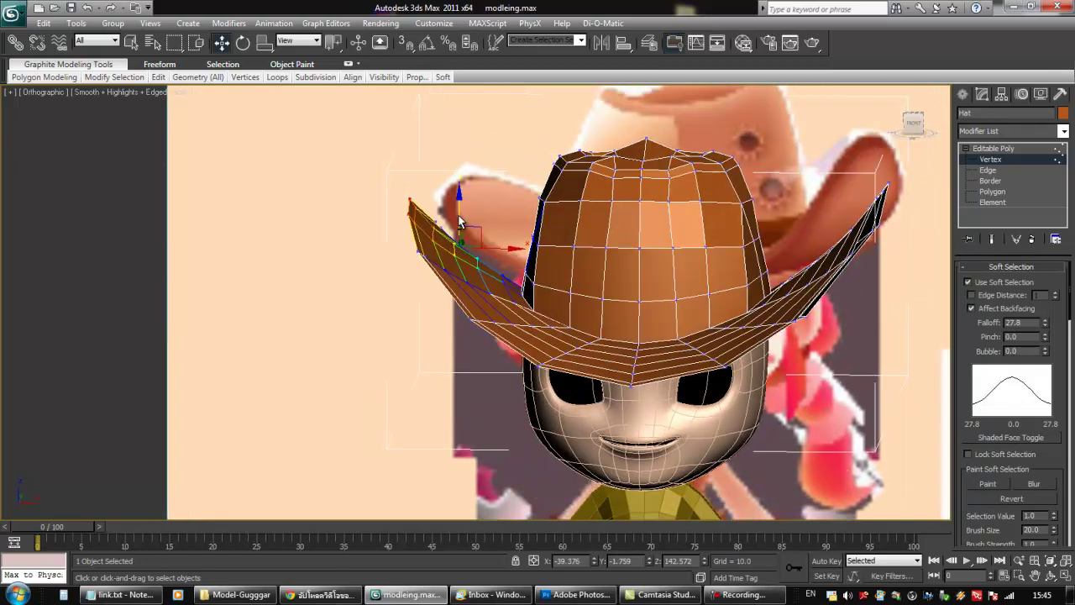
{"action": "key", "text": "f"}
{"action": "scroll", "coordinate": [361, 161], "scroll_direction": "up", "scroll_amount": 5}
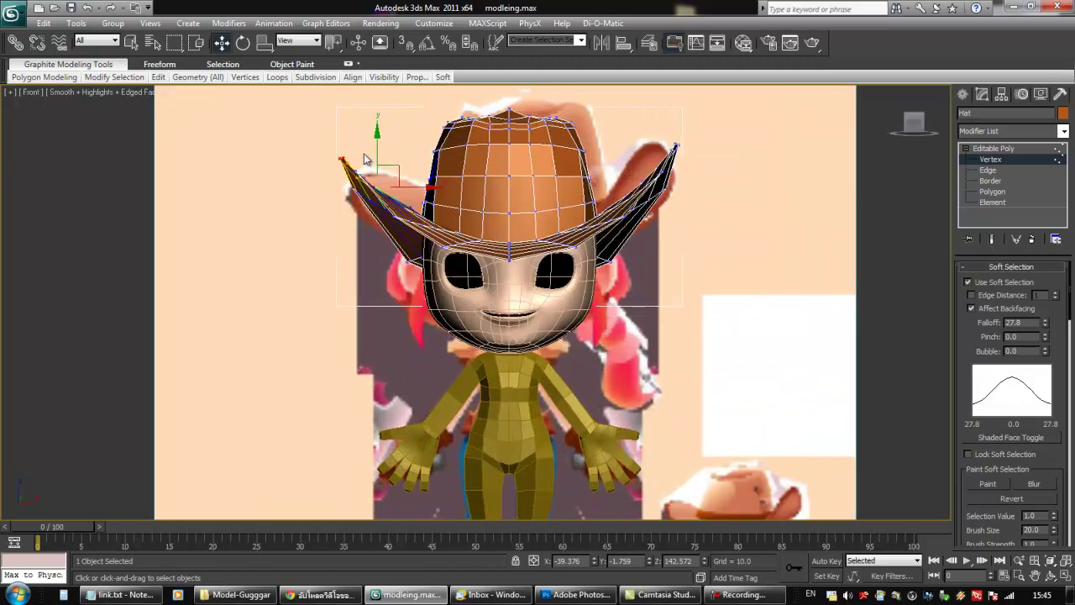
{"action": "left_click_drag", "start_coordinate": [376, 152], "coordinate": [375, 159]}
Adjust the height of the side and rear-corner vertices along the negative-X brim edge, lowering the rear corner slightly
{"action": "middle_click_drag", "start_coordinate": [374, 158], "coordinate": [417, 136], "text": "alt"}
{"action": "left_click", "coordinate": [412, 173]}
{"action": "left_click_drag", "start_coordinate": [421, 127], "coordinate": [422, 130]}
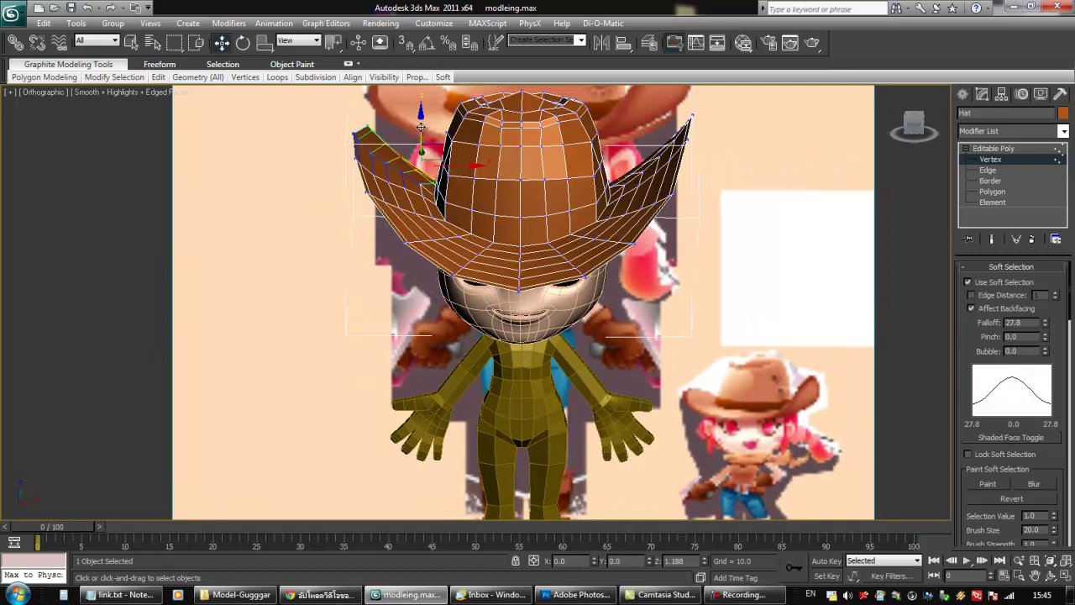
{"action": "middle_click_drag", "start_coordinate": [422, 144], "coordinate": [398, 172], "text": "alt"}
{"action": "left_click", "coordinate": [387, 99]}
{"action": "middle_click_drag", "start_coordinate": [403, 116], "coordinate": [424, 174], "text": "alt"}
{"action": "left_click_drag", "start_coordinate": [409, 163], "coordinate": [410, 176]}
{"action": "middle_click_drag", "start_coordinate": [420, 179], "coordinate": [489, 246], "text": "alt"}
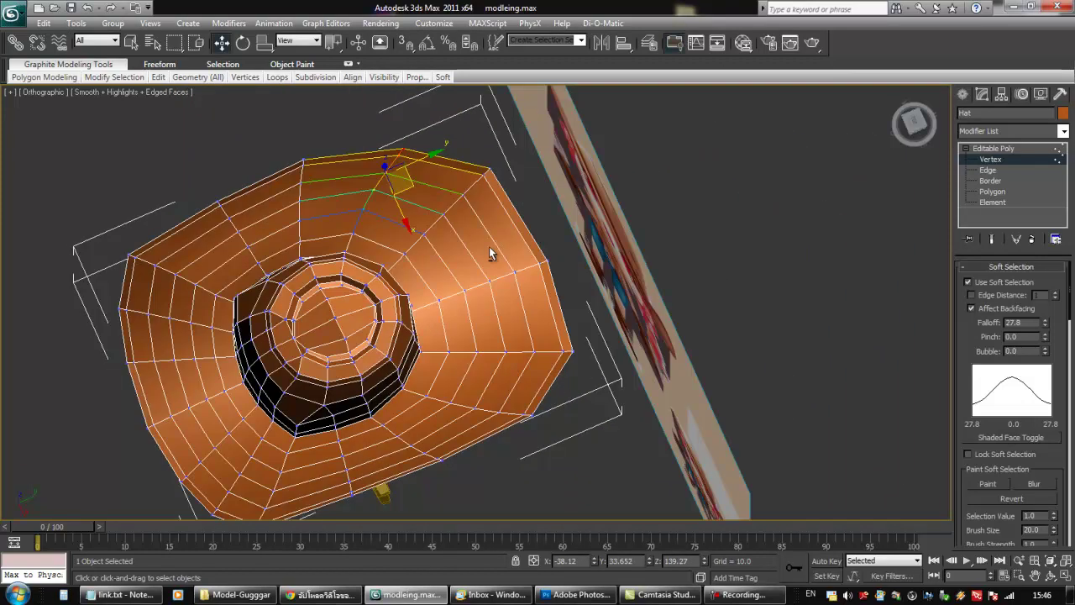
Pull the rear brim edge vertices and the positive-X rear corner in toward the crown
{"action": "left_click", "coordinate": [489, 171]}
{"action": "left_click", "coordinate": [572, 351], "text": "ctrl"}
{"action": "left_click", "coordinate": [547, 260], "text": "ctrl"}
{"action": "left_click_drag", "start_coordinate": [549, 252], "coordinate": [541, 256]}
{"action": "left_click", "coordinate": [530, 416]}
{"action": "left_click_drag", "start_coordinate": [519, 410], "coordinate": [503, 416]}
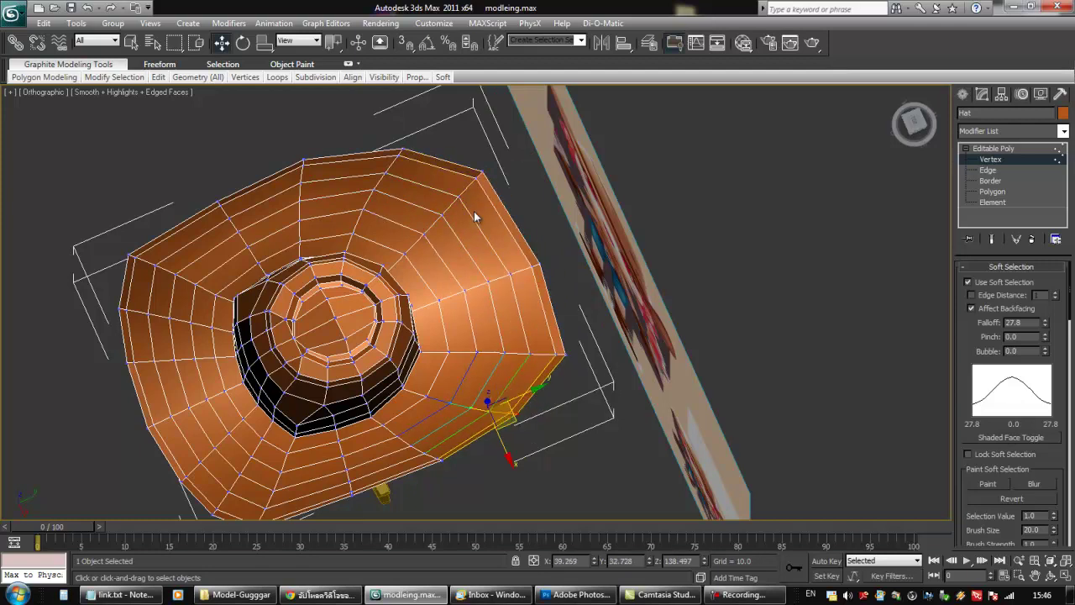
Move three rear brim edge vertices one by one closer to the crown to even out the outline
{"action": "left_click", "coordinate": [481, 172]}
{"action": "left_click_drag", "start_coordinate": [486, 212], "coordinate": [465, 214]}
{"action": "left_click", "coordinate": [542, 264]}
{"action": "left_click_drag", "start_coordinate": [546, 256], "coordinate": [539, 259]}
{"action": "left_click", "coordinate": [564, 355]}
{"action": "left_click_drag", "start_coordinate": [552, 363], "coordinate": [530, 360]}
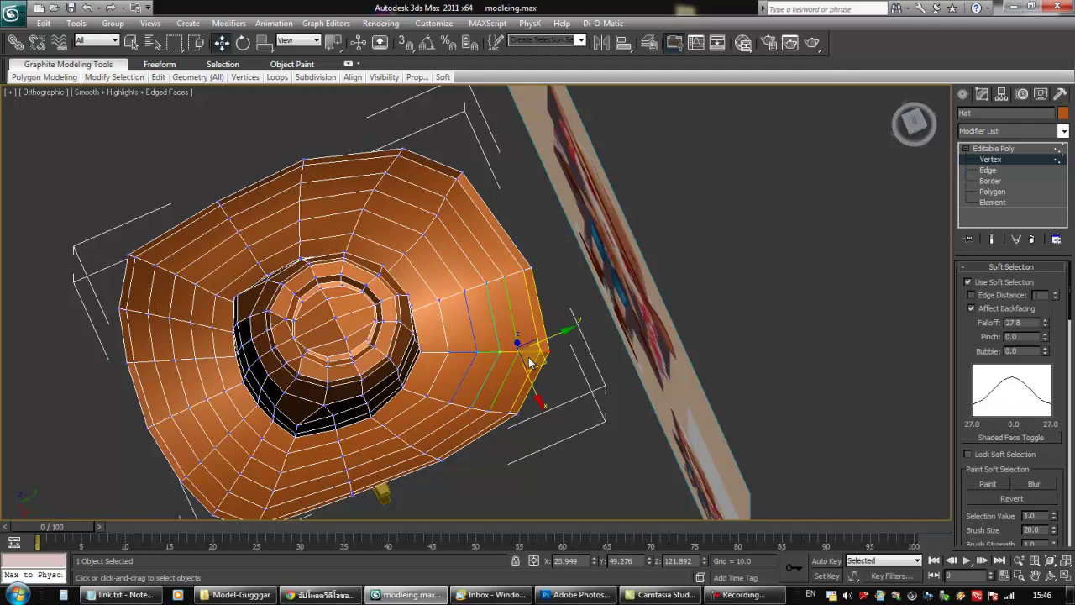
Nudge one rear and one front vertex at the base of the crown to even out its outline
{"action": "left_click", "coordinate": [404, 295]}
{"action": "left_click_drag", "start_coordinate": [408, 290], "coordinate": [403, 292]}
{"action": "middle_click_drag", "start_coordinate": [347, 363], "coordinate": [340, 359], "text": "alt"}
{"action": "left_click", "coordinate": [256, 353]}
{"action": "left_click_drag", "start_coordinate": [323, 329], "coordinate": [344, 321]}
Set the soft selection falloff to 40 and pull the brim's positive-X rear corner in toward the crown
{"action": "middle_click_drag", "start_coordinate": [319, 363], "coordinate": [491, 248]}
{"action": "left_click", "coordinate": [547, 193]}
{"action": "middle_click_drag", "start_coordinate": [552, 220], "coordinate": [549, 237], "text": "alt"}
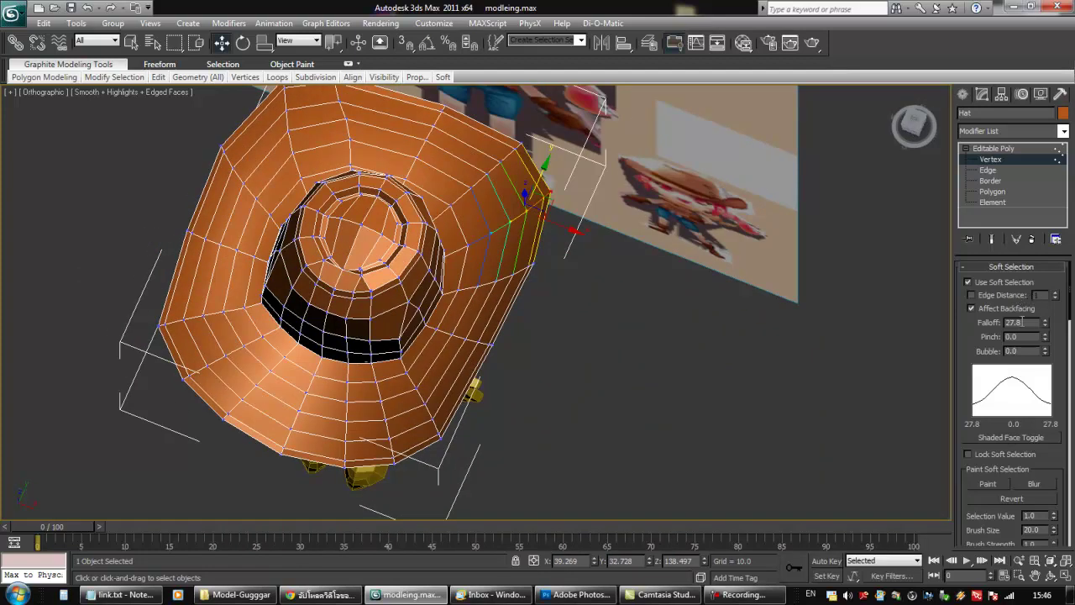
{"action": "type", "text": "40"}
{"action": "key", "text": "Return"}
{"action": "left_click_drag", "start_coordinate": [511, 212], "coordinate": [501, 228]}
Move more rear and side vertices of the brim edge inward to round its outline
{"action": "middle_click_drag", "start_coordinate": [516, 187], "coordinate": [514, 237]}
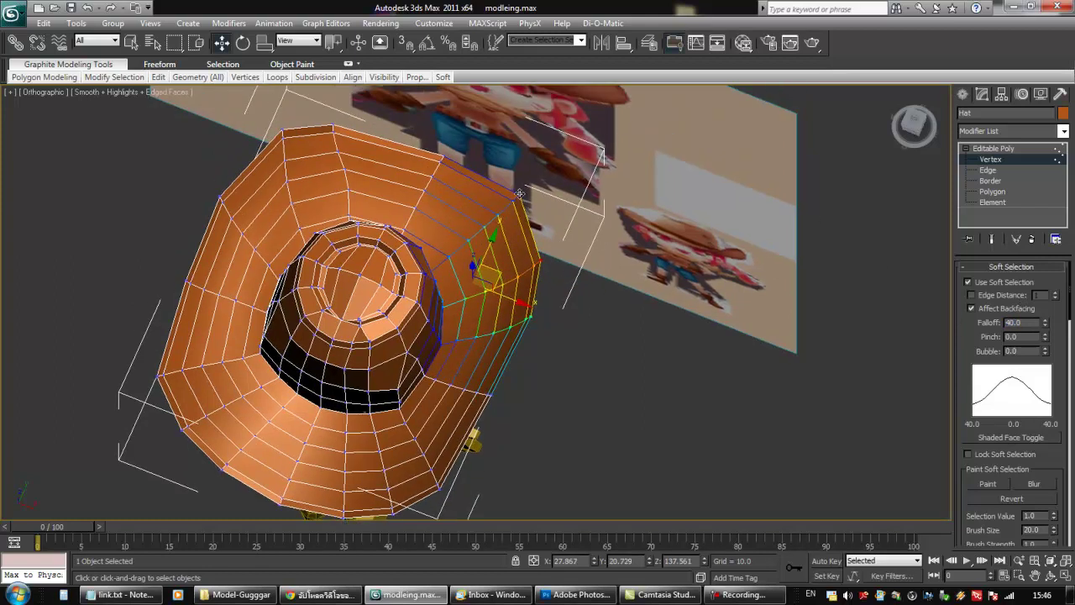
{"action": "left_click", "coordinate": [519, 194]}
{"action": "left_click_drag", "start_coordinate": [509, 217], "coordinate": [494, 227]}
{"action": "middle_click_drag", "start_coordinate": [501, 207], "coordinate": [492, 225], "text": "alt"}
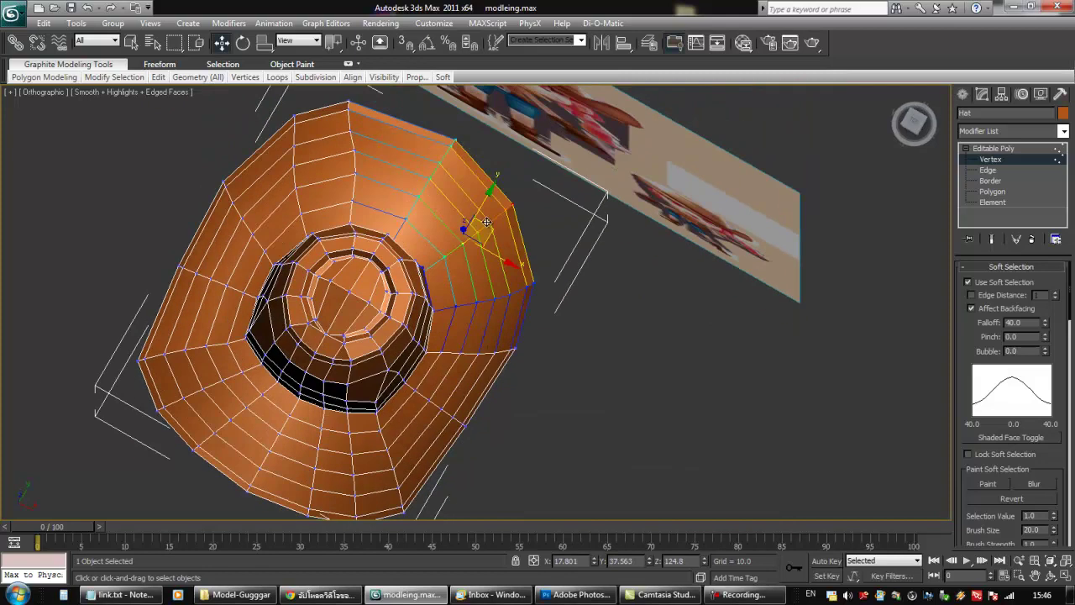
{"action": "left_click", "coordinate": [348, 102]}
{"action": "middle_click_drag", "start_coordinate": [349, 101], "coordinate": [360, 140]}
{"action": "left_click_drag", "start_coordinate": [393, 192], "coordinate": [483, 270]}
{"action": "left_click", "coordinate": [462, 184]}
{"action": "key", "text": "ctrl+z"}
{"action": "left_click", "coordinate": [544, 322]}
{"action": "left_click_drag", "start_coordinate": [503, 330], "coordinate": [488, 337]}
Raise the centre vertex of the front brim edge
{"action": "scroll", "coordinate": [545, 316], "scroll_direction": "down", "scroll_amount": 3}
{"action": "middle_click_drag", "start_coordinate": [535, 348], "coordinate": [303, 337]}
{"action": "left_click", "coordinate": [360, 379]}
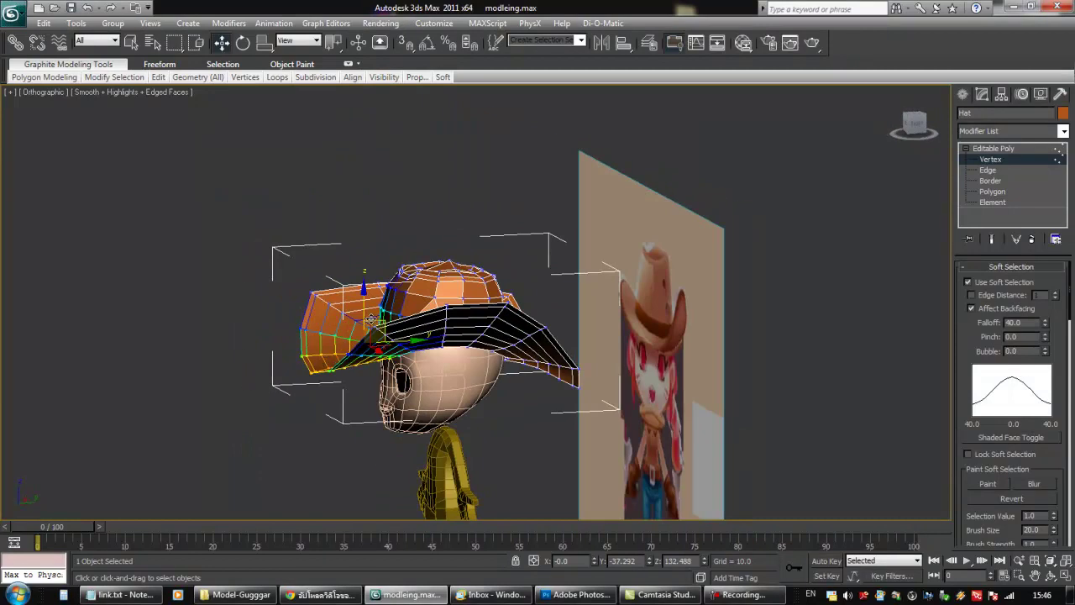
{"action": "left_click_drag", "start_coordinate": [364, 313], "coordinate": [363, 294]}
In the front view, rotate the brim tip on the positive-X side by about 13 degrees
{"action": "middle_click_drag", "start_coordinate": [363, 316], "coordinate": [492, 284], "text": "alt"}
{"action": "left_click", "coordinate": [487, 263]}
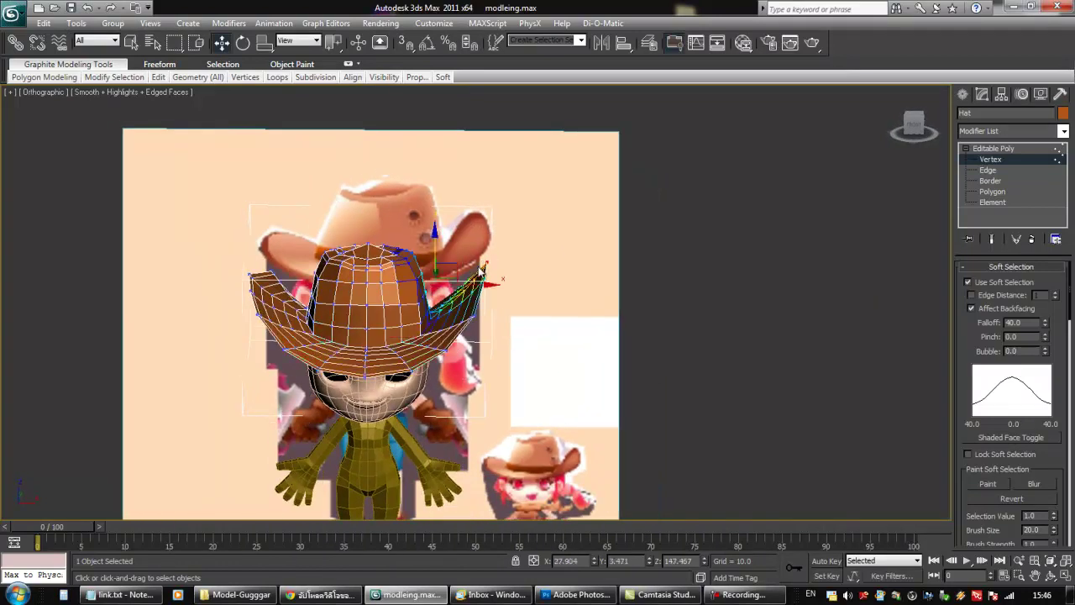
{"action": "key", "text": "f"}
{"action": "middle_click_drag", "start_coordinate": [611, 111], "coordinate": [549, 336]}
{"action": "scroll", "coordinate": [617, 271], "scroll_direction": "up", "scroll_amount": 4}
{"action": "middle_click_drag", "start_coordinate": [617, 270], "coordinate": [610, 308]}
{"action": "key", "text": "e"}
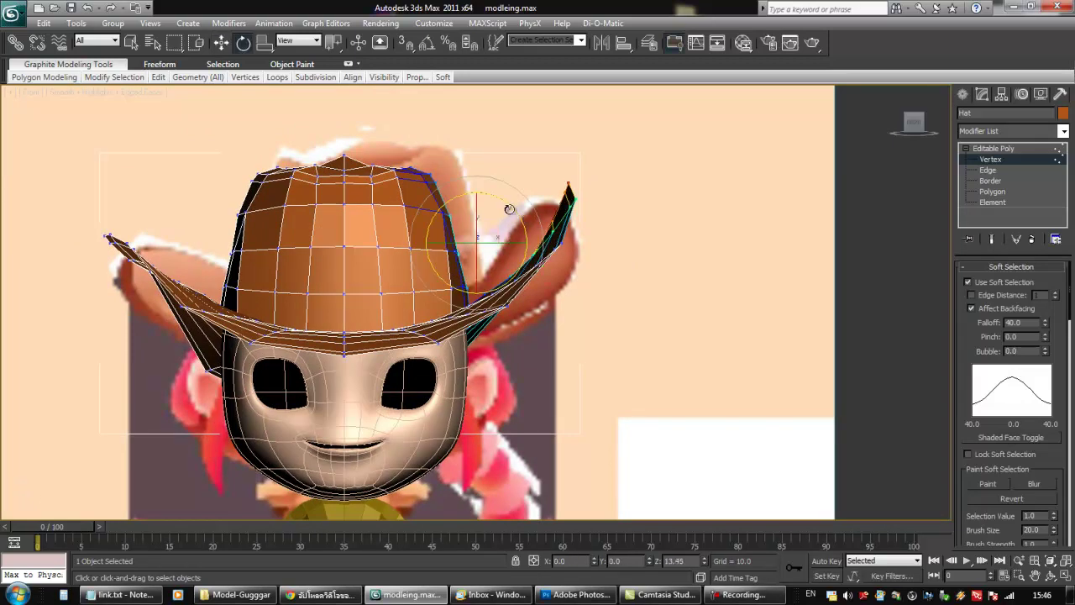
Add the neighbouring edge vertices to the brim tip selection and rotate them about -14 degrees around Y
{"action": "middle_click_drag", "start_coordinate": [582, 228], "coordinate": [522, 255], "text": "alt"}
{"action": "left_click", "coordinate": [601, 246], "text": "ctrl"}
{"action": "left_click", "coordinate": [617, 361], "text": "ctrl"}
{"action": "left_click_drag", "start_coordinate": [523, 256], "coordinate": [502, 246]}
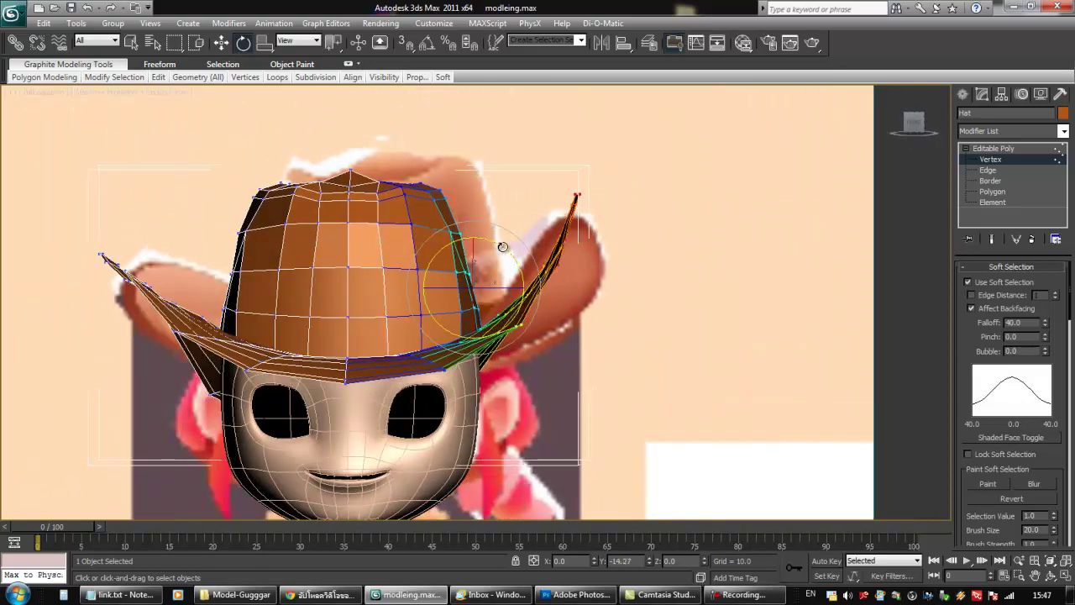
In the front view, lower the rotated brim side and shift it slightly toward the crown to match the reference
{"action": "key", "text": "f"}
{"action": "middle_click_drag", "start_coordinate": [502, 245], "coordinate": [441, 493]}
{"action": "scroll", "coordinate": [537, 238], "scroll_direction": "up", "scroll_amount": 3}
{"action": "middle_click_drag", "start_coordinate": [537, 238], "coordinate": [535, 278]}
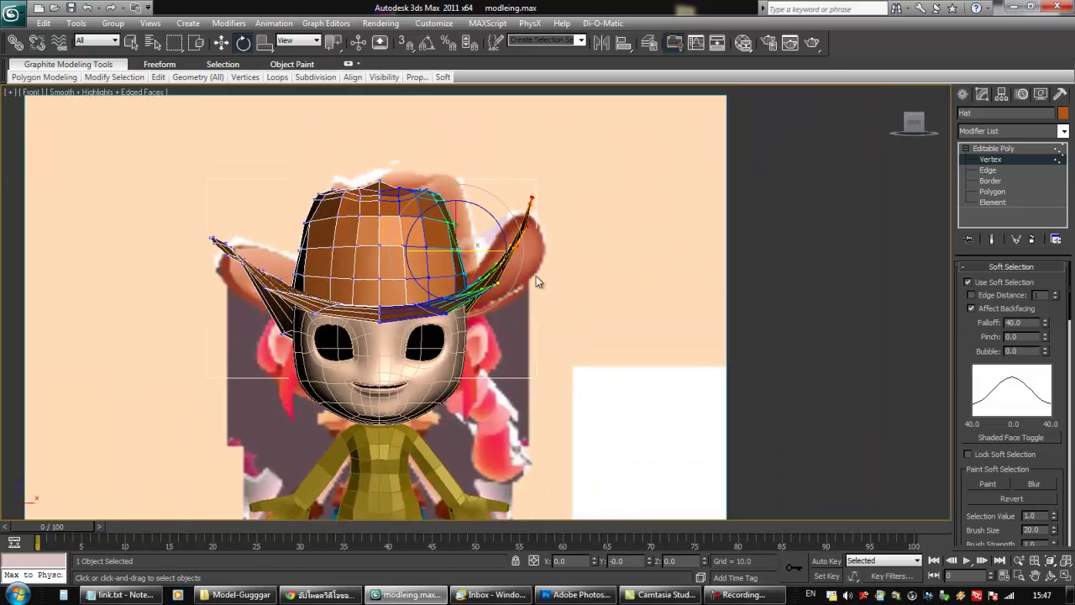
{"action": "key", "text": "w"}
{"action": "left_click_drag", "start_coordinate": [480, 226], "coordinate": [472, 252]}
{"action": "mouse_move", "coordinate": [527, 281]}
{"action": "middle_mouse_down", "text": "alt"}
{"action": "mouse_move", "coordinate": [536, 306]}
{"action": "mouse_move", "coordinate": [520, 282]}
{"action": "middle_mouse_up", "text": "alt"}
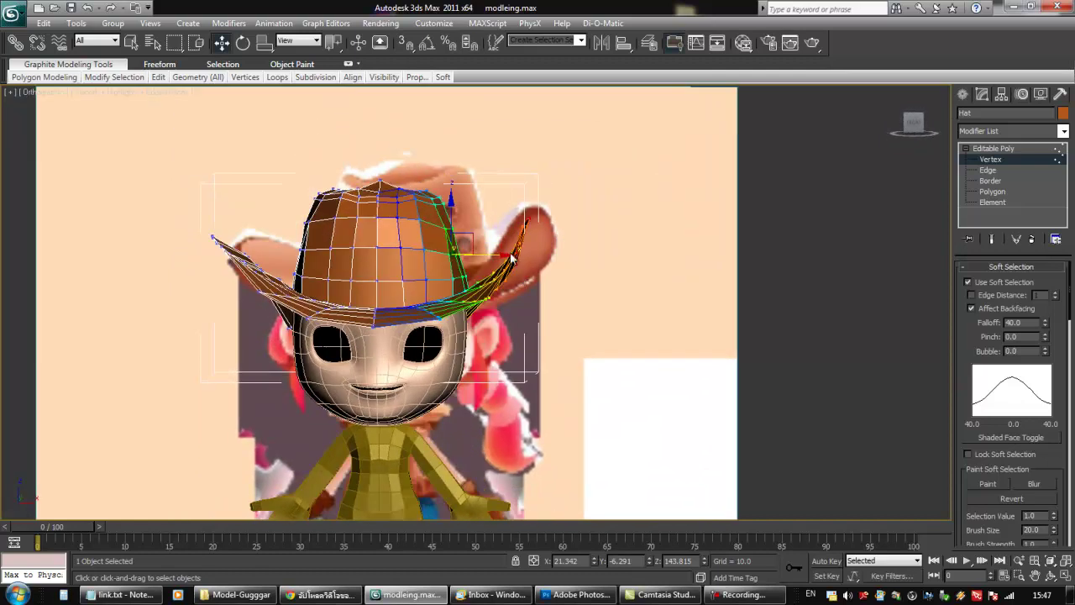
Limit the soft selection by Edge Distance and set the distance to 5
{"action": "left_click", "coordinate": [972, 296]}
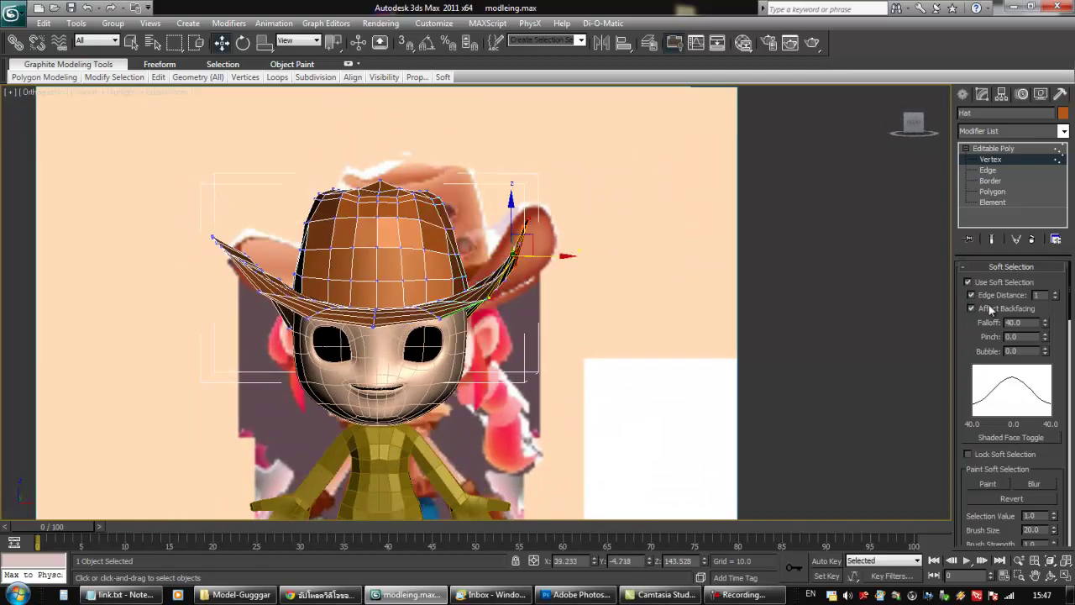
{"action": "middle_click_drag", "start_coordinate": [589, 305], "coordinate": [605, 339], "text": "alt"}
{"action": "left_click", "coordinate": [1056, 293]}
{"action": "left_click", "coordinate": [1056, 293]}
{"action": "left_click", "coordinate": [1055, 293]}
{"action": "left_click", "coordinate": [1055, 293]}
{"action": "left_click", "coordinate": [1055, 293]}
{"action": "left_click", "coordinate": [1056, 298]}
{"action": "mouse_move", "coordinate": [529, 317]}
{"action": "middle_mouse_down", "text": "alt"}
{"action": "mouse_move", "coordinate": [490, 314]}
{"action": "mouse_move", "coordinate": [537, 338]}
{"action": "mouse_move", "coordinate": [498, 327]}
{"action": "mouse_move", "coordinate": [522, 301]}
{"action": "middle_mouse_up", "text": "alt"}
{"action": "scroll", "coordinate": [524, 331], "scroll_direction": "up", "scroll_amount": 3}
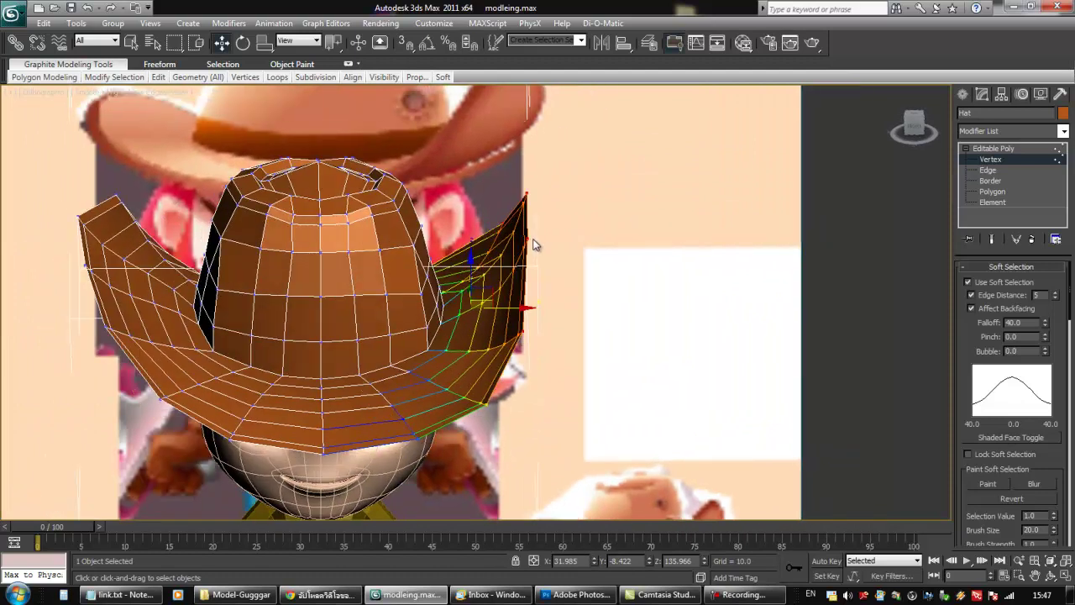
{"action": "left_click", "coordinate": [971, 295]}
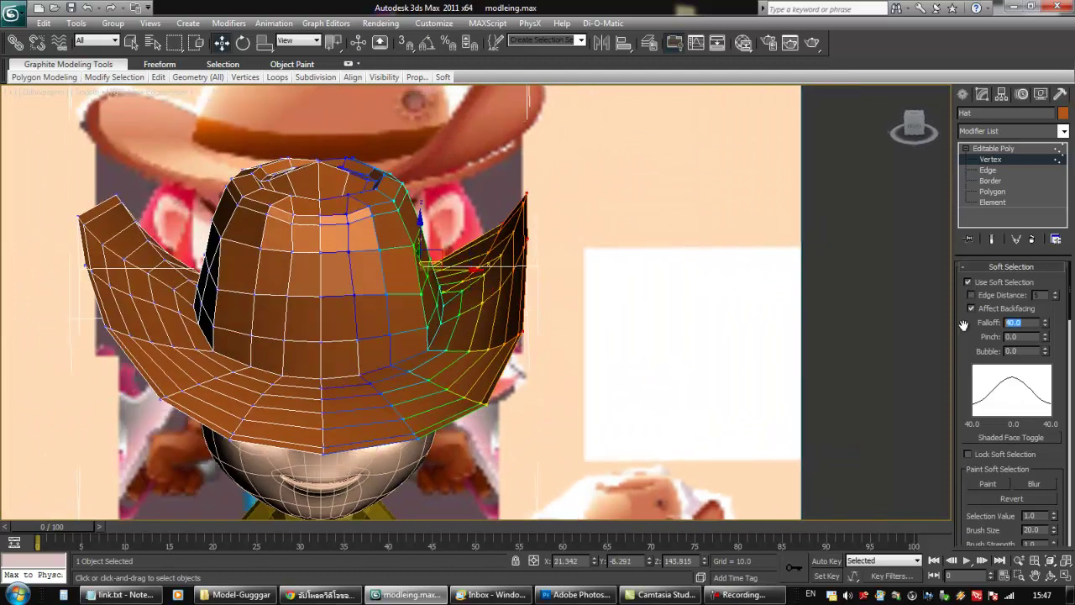
{"action": "middle_click_drag", "start_coordinate": [457, 260], "coordinate": [381, 215], "text": "alt"}
{"action": "middle_click_drag", "start_coordinate": [421, 275], "coordinate": [461, 275], "text": "alt"}
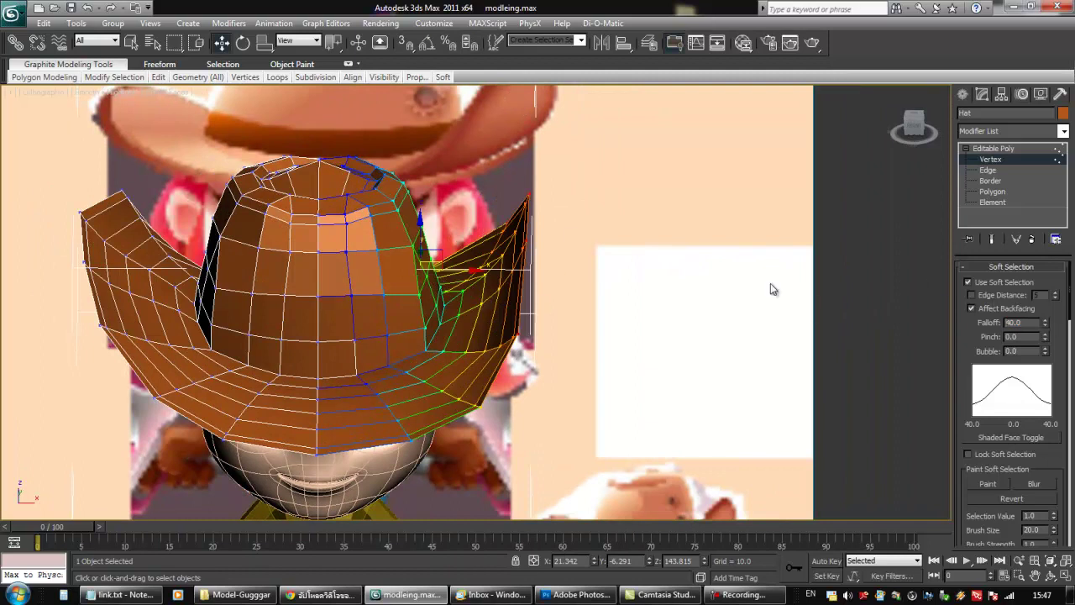
{"action": "middle_click_drag", "start_coordinate": [504, 305], "coordinate": [525, 302], "text": "alt"}
{"action": "mouse_move", "coordinate": [436, 334]}
{"action": "middle_mouse_down", "text": "alt"}
{"action": "mouse_move", "coordinate": [507, 329]}
{"action": "mouse_move", "coordinate": [439, 320]}
{"action": "mouse_move", "coordinate": [448, 324]}
{"action": "middle_mouse_up", "text": "alt"}
{"action": "left_click", "coordinate": [971, 296]}
Raise the selected positive-X brim side and rotate it slightly to refine its upward curl
{"action": "left_click_drag", "start_coordinate": [481, 295], "coordinate": [491, 255]}
{"action": "key", "text": "e"}
{"action": "middle_click_drag", "start_coordinate": [509, 268], "coordinate": [490, 305], "text": "alt"}
{"action": "left_click_drag", "start_coordinate": [503, 276], "coordinate": [498, 270]}
Select two adjacent vertices on the rear brim edge and move them forward toward the crown
{"action": "middle_click_drag", "start_coordinate": [498, 269], "coordinate": [440, 340], "text": "alt"}
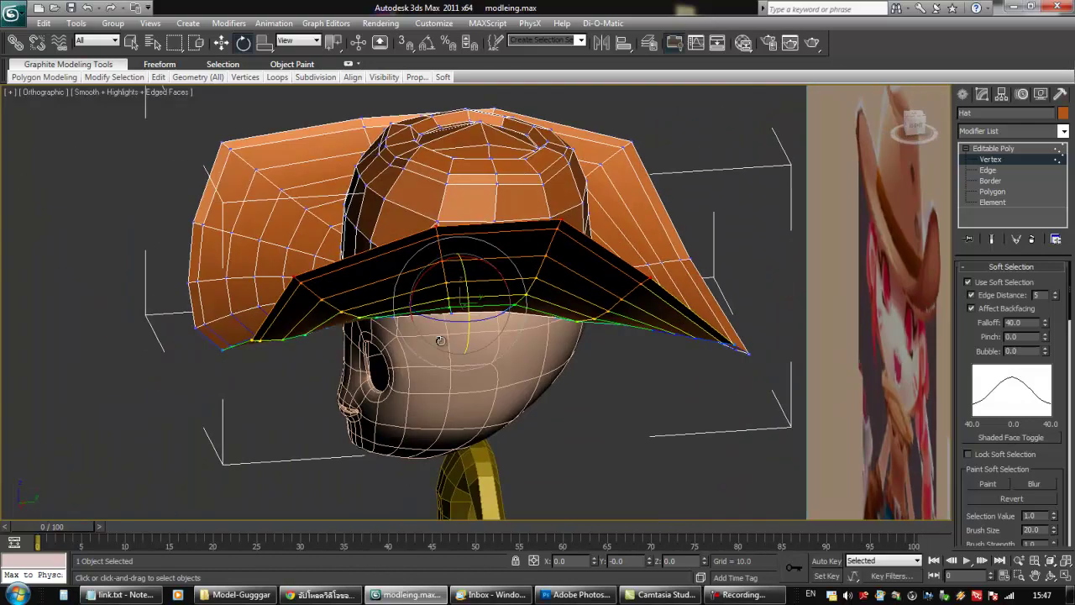
{"action": "middle_click_drag", "start_coordinate": [480, 372], "coordinate": [494, 433], "text": "alt"}
{"action": "left_click", "coordinate": [739, 300]}
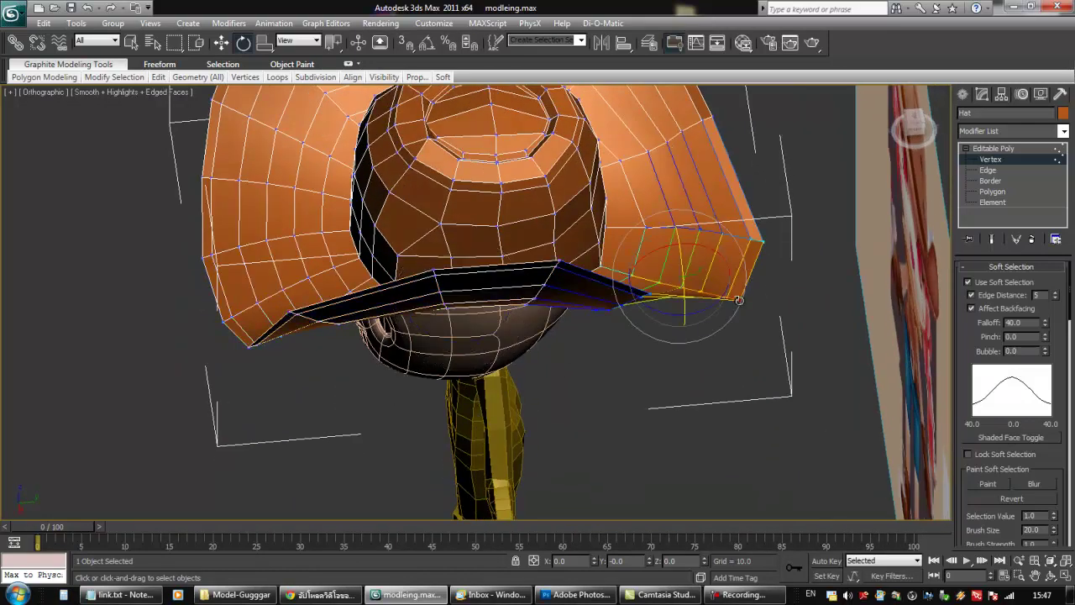
{"action": "left_click", "coordinate": [762, 245], "text": "ctrl"}
{"action": "key", "text": "w"}
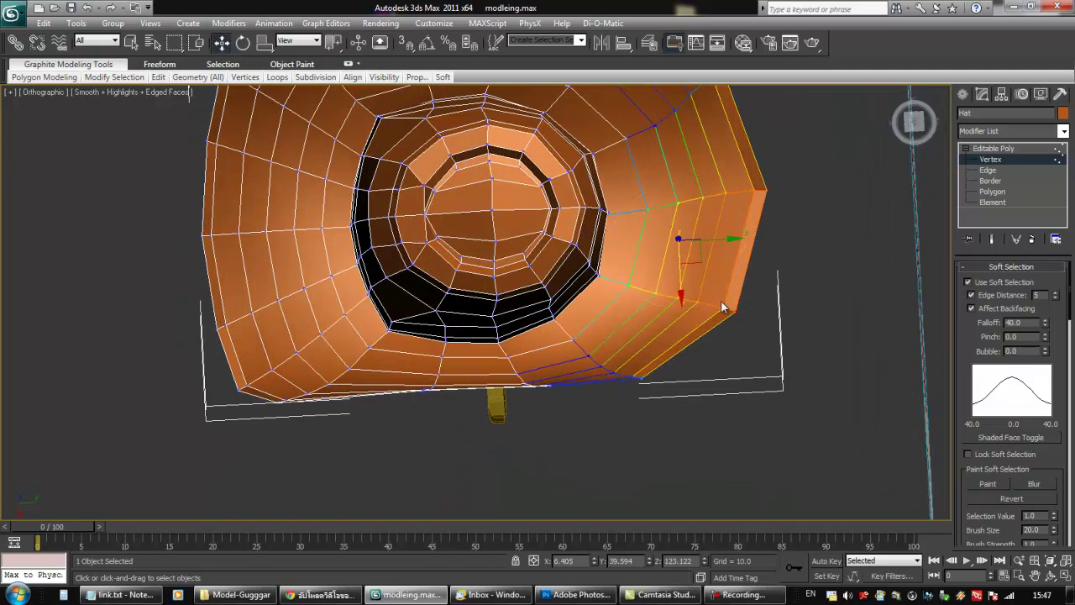
{"action": "left_click_drag", "start_coordinate": [698, 258], "coordinate": [667, 266]}
Pull the brim's front corner on the negative-X side back toward the crown
{"action": "middle_click_drag", "start_coordinate": [696, 239], "coordinate": [522, 332]}
{"action": "scroll", "coordinate": [674, 233], "scroll_direction": "down", "scroll_amount": 2}
{"action": "left_click", "coordinate": [634, 159]}
{"action": "left_click", "coordinate": [336, 213]}
{"action": "left_click", "coordinate": [340, 214]}
{"action": "left_click_drag", "start_coordinate": [389, 224], "coordinate": [382, 195]}
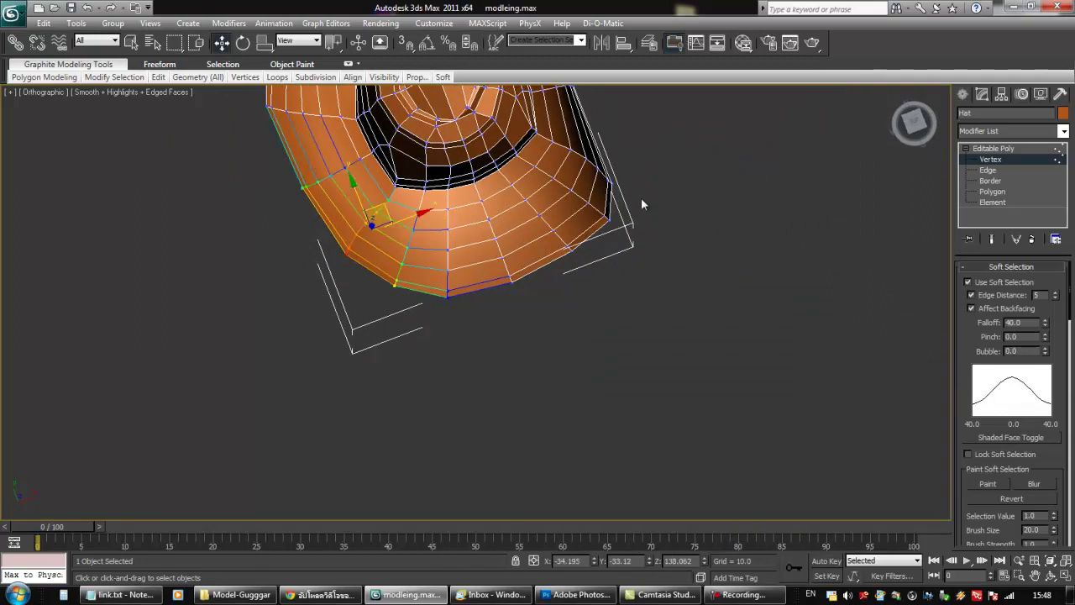
Pull the positive-X front corner of the brim back, and move that side's edge vertex about 4 units inward along X
{"action": "middle_click_drag", "start_coordinate": [637, 220], "coordinate": [629, 344]}
{"action": "left_click", "coordinate": [604, 306]}
{"action": "left_click_drag", "start_coordinate": [577, 267], "coordinate": [577, 244]}
{"action": "middle_click_drag", "start_coordinate": [588, 218], "coordinate": [617, 243], "text": "alt"}
{"action": "left_click", "coordinate": [555, 192]}
{"action": "middle_click_drag", "start_coordinate": [556, 192], "coordinate": [589, 207], "text": "alt"}
{"action": "left_click_drag", "start_coordinate": [581, 195], "coordinate": [568, 200]}
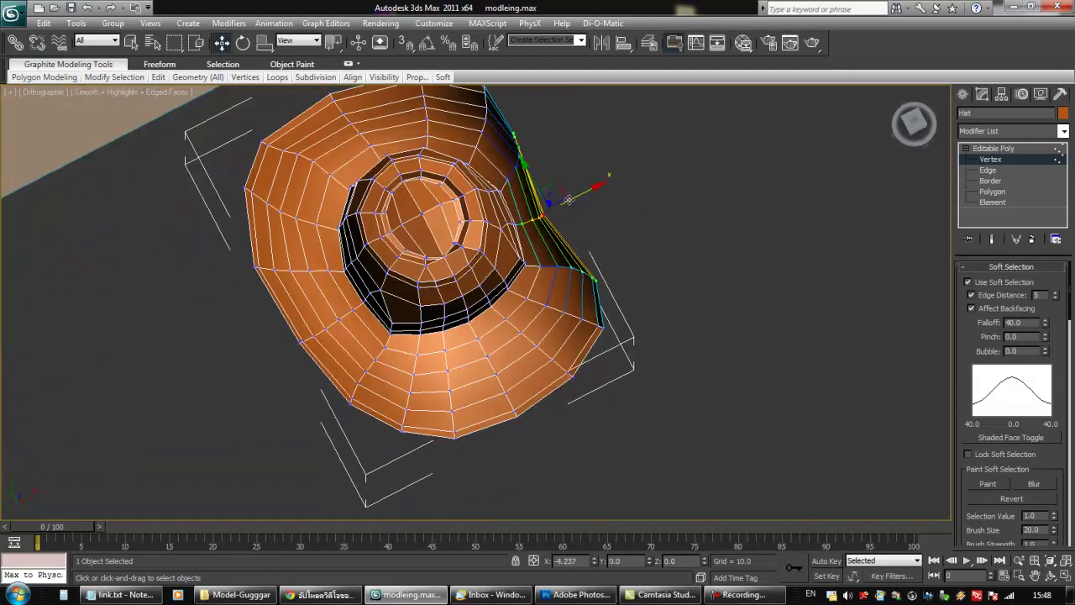
{"action": "middle_click_drag", "start_coordinate": [576, 217], "coordinate": [548, 139], "text": "alt"}
Move the centre vertex of the rear brim edge up and in toward the crown
{"action": "middle_click_drag", "start_coordinate": [409, 207], "coordinate": [383, 204], "text": "alt"}
{"action": "left_click_drag", "start_coordinate": [266, 191], "coordinate": [350, 232]}
{"action": "left_click", "coordinate": [271, 215], "text": "ctrl"}
{"action": "key", "text": "e"}
{"action": "middle_click_drag", "start_coordinate": [353, 262], "coordinate": [432, 261], "text": "alt"}
{"action": "middle_click_drag", "start_coordinate": [144, 310], "coordinate": [287, 318]}
{"action": "left_click", "coordinate": [203, 317]}
{"action": "key", "text": "w"}
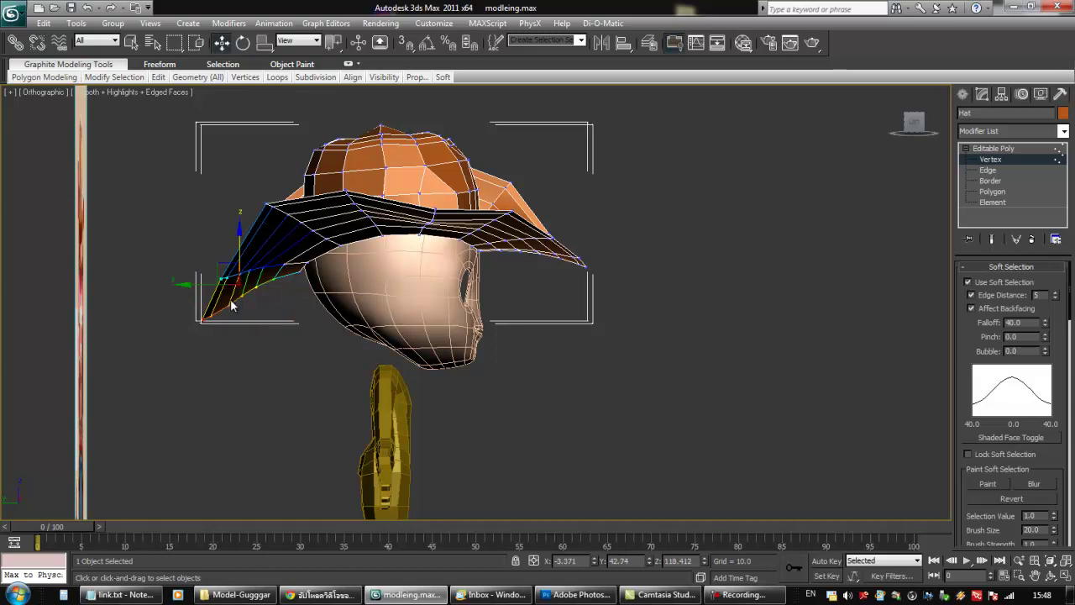
{"action": "left_click_drag", "start_coordinate": [222, 267], "coordinate": [283, 253]}
Grow the rear brim vertex selection twice and rotate it to tilt the rear edge upward
{"action": "key", "text": "e"}
{"action": "middle_click_drag", "start_coordinate": [295, 263], "coordinate": [188, 243], "text": "alt"}
{"action": "middle_click_drag", "start_coordinate": [462, 290], "coordinate": [265, 275], "text": "alt"}
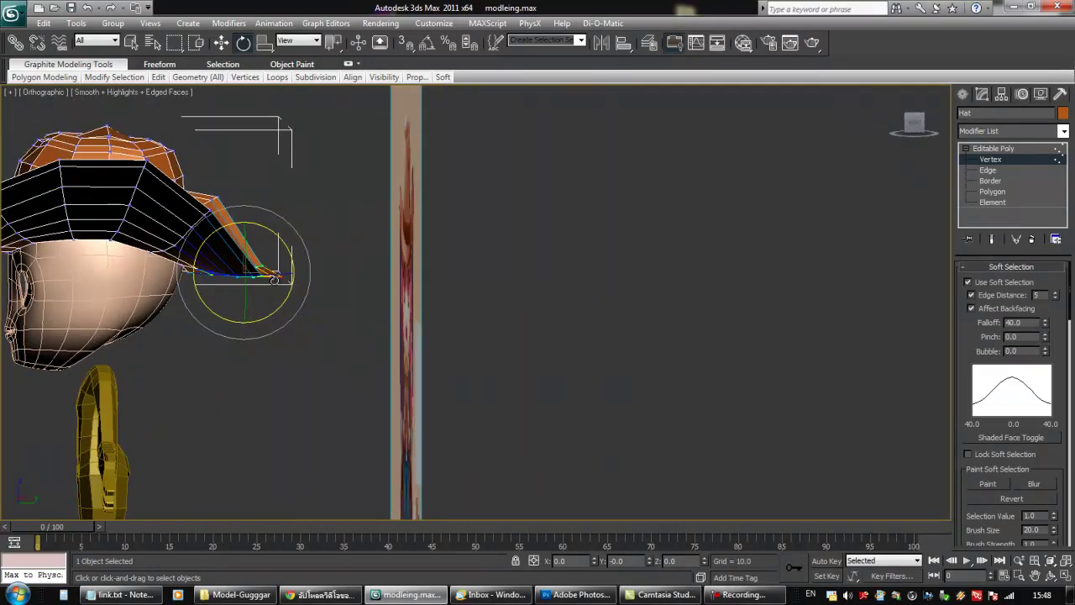
{"action": "key", "text": "ctrl+Page_Up"}
{"action": "key", "text": "ctrl+Page_Up"}
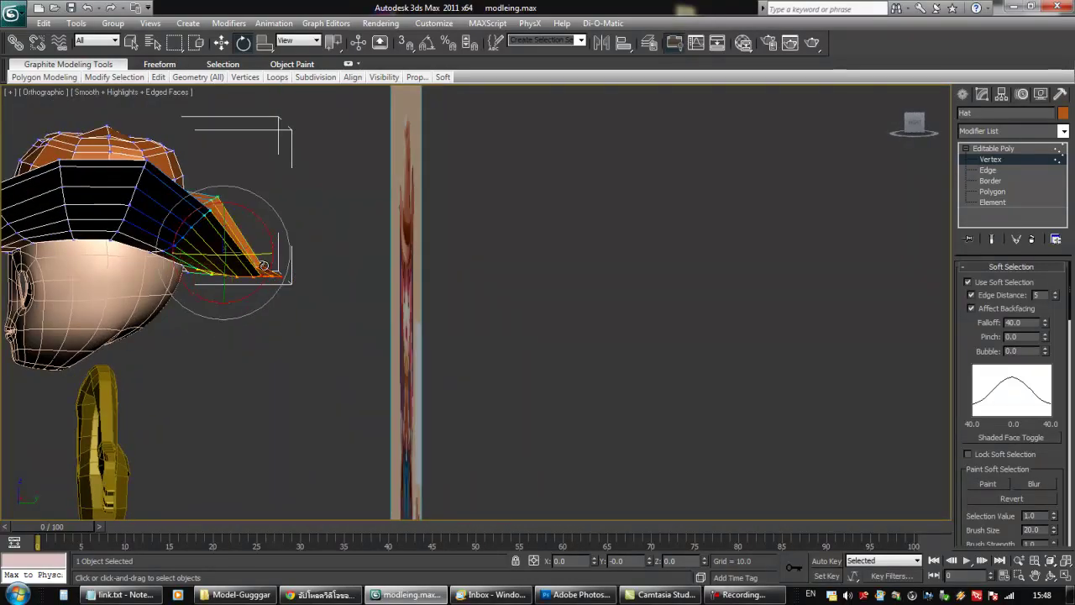
{"action": "left_click_drag", "start_coordinate": [274, 236], "coordinate": [245, 218]}
{"action": "key", "text": "w"}
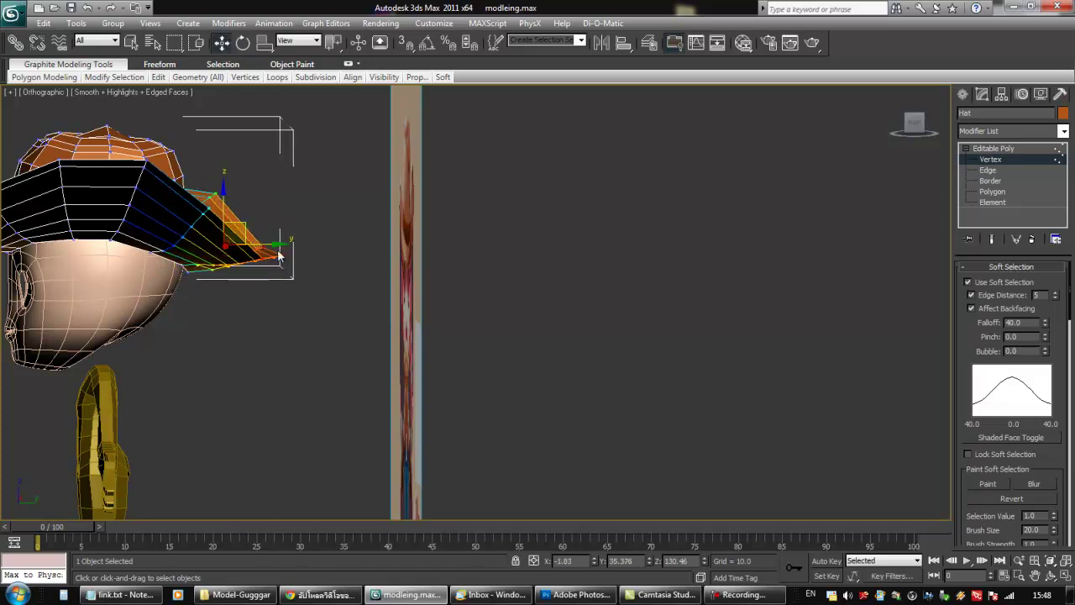
Fine-tune the rear brim edge by shifting its vertices slightly with soft selection
{"action": "left_click_drag", "start_coordinate": [274, 287], "coordinate": [275, 288]}
{"action": "left_click_drag", "start_coordinate": [264, 248], "coordinate": [255, 249]}
{"action": "middle_click_drag", "start_coordinate": [267, 267], "coordinate": [309, 321], "text": "alt"}
{"action": "left_click_drag", "start_coordinate": [286, 239], "coordinate": [290, 237]}
{"action": "middle_click_drag", "start_coordinate": [288, 304], "coordinate": [434, 270]}
{"action": "scroll", "coordinate": [443, 309], "scroll_direction": "down", "scroll_amount": 2}
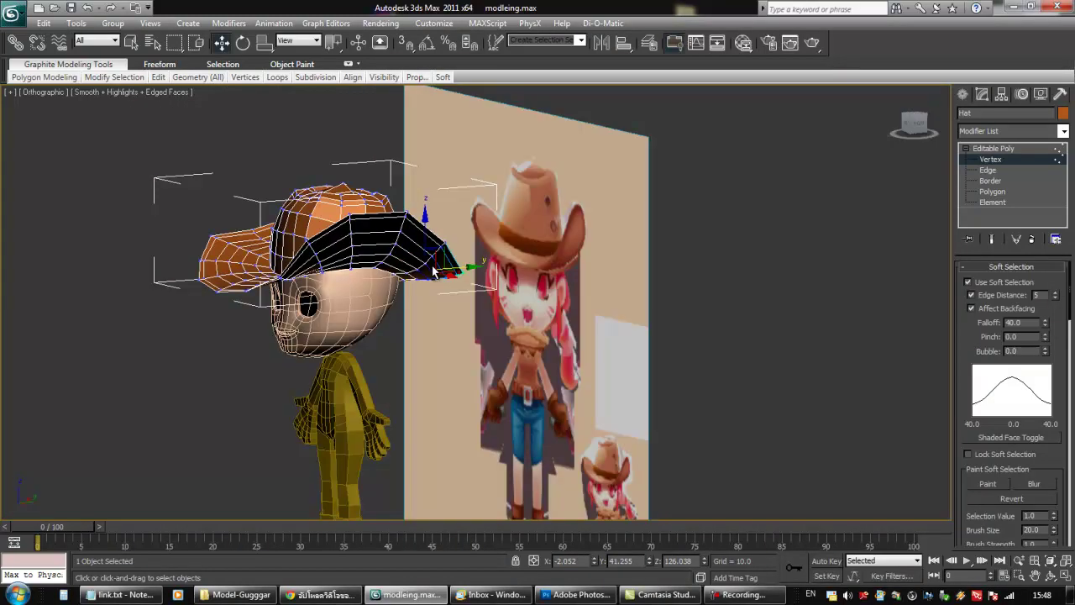
Lower the front centre vertex where the crown meets the brim slightly along Z with soft selection
{"action": "middle_click_drag", "start_coordinate": [233, 250], "coordinate": [411, 303], "text": "alt"}
{"action": "middle_click_drag", "start_coordinate": [467, 284], "coordinate": [386, 330], "text": "alt"}
{"action": "scroll", "coordinate": [445, 320], "scroll_direction": "up", "scroll_amount": 3}
{"action": "left_click", "coordinate": [392, 314]}
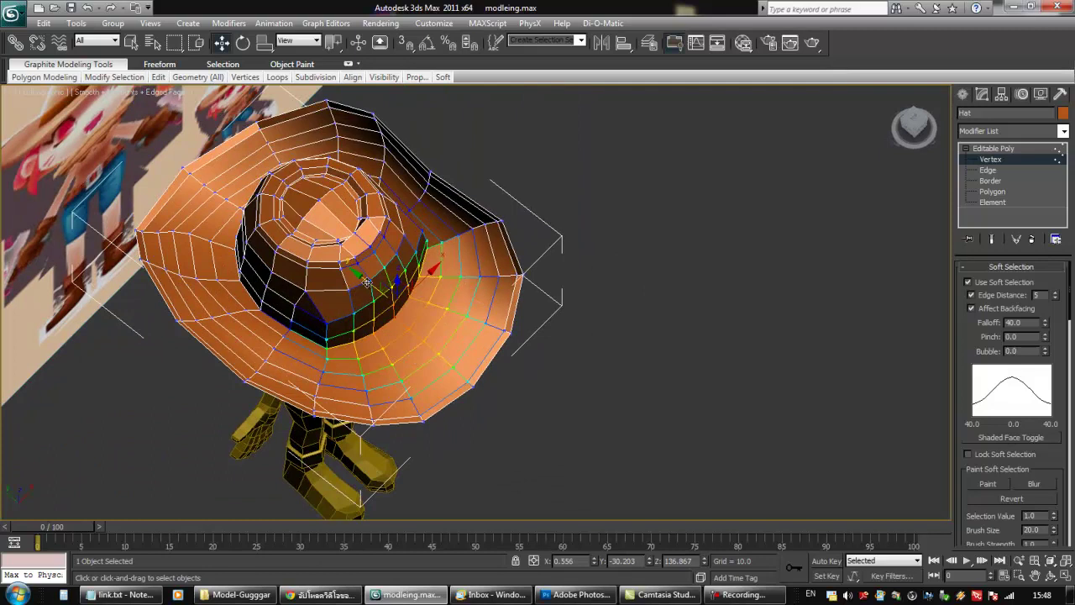
{"action": "left_click_drag", "start_coordinate": [397, 283], "coordinate": [396, 291]}
Try to scale the two opposite side vertices at the crown's base with soft selection
{"action": "left_click", "coordinate": [326, 339]}
{"action": "middle_click_drag", "start_coordinate": [415, 335], "coordinate": [372, 342], "text": "alt"}
{"action": "left_click", "coordinate": [462, 299], "text": "ctrl"}
{"action": "key", "text": "r"}
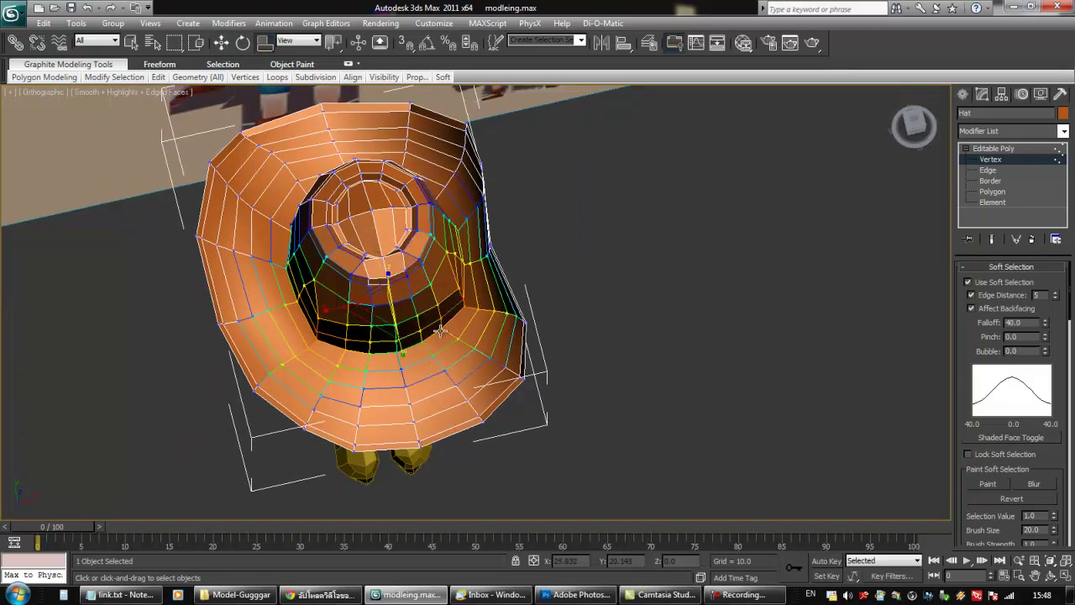
{"action": "left_click_drag", "start_coordinate": [332, 312], "coordinate": [332, 312]}
{"action": "key", "text": "ctrl+z"}
Examine the whole hat on the character's head against the reference image from the front and at an angle
{"action": "middle_click_drag", "start_coordinate": [517, 330], "coordinate": [623, 290], "text": "alt"}
{"action": "left_click", "coordinate": [650, 312]}
{"action": "middle_click_drag", "start_coordinate": [623, 290], "coordinate": [694, 298]}
{"action": "left_click", "coordinate": [990, 159]}
{"action": "scroll", "coordinate": [741, 257], "scroll_direction": "down", "scroll_amount": 3}
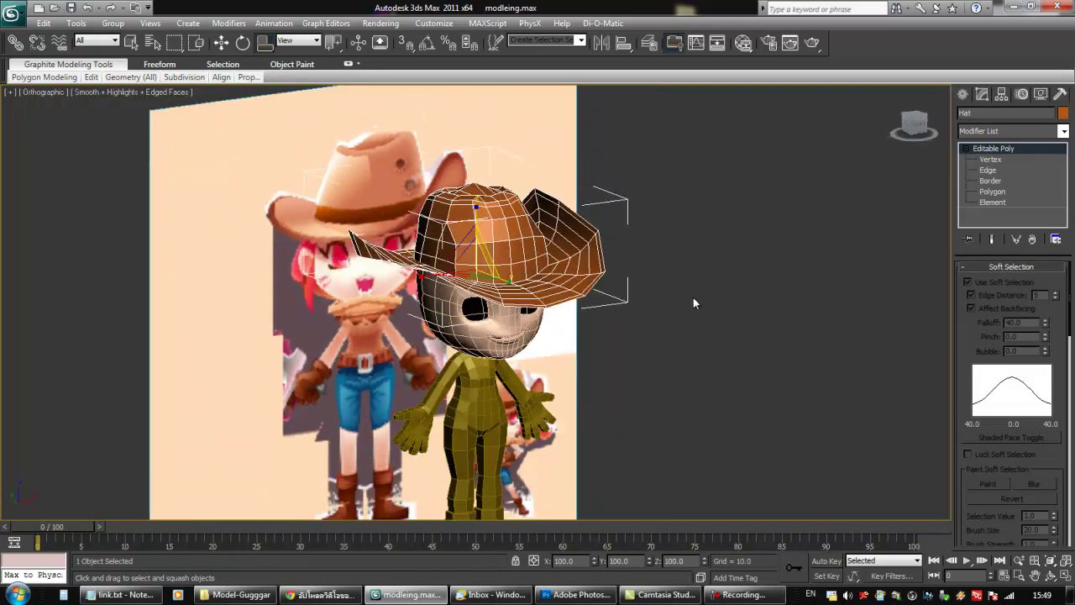
{"action": "scroll", "coordinate": [695, 294], "scroll_direction": "up", "scroll_amount": 4}
{"action": "middle_click_drag", "start_coordinate": [787, 248], "coordinate": [669, 304], "text": "alt"}
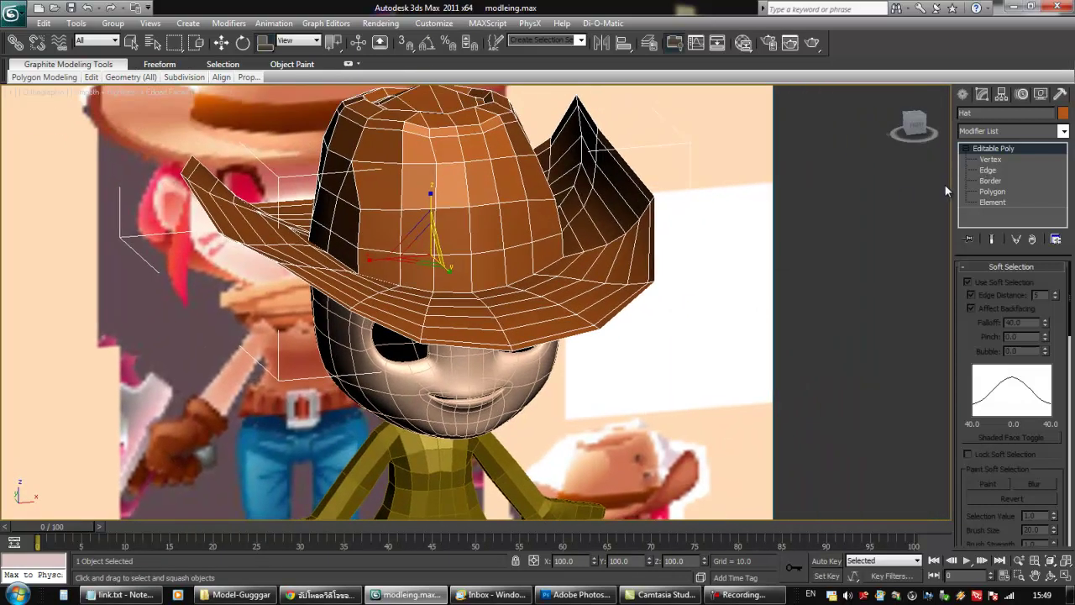
{"action": "left_click", "coordinate": [991, 161]}
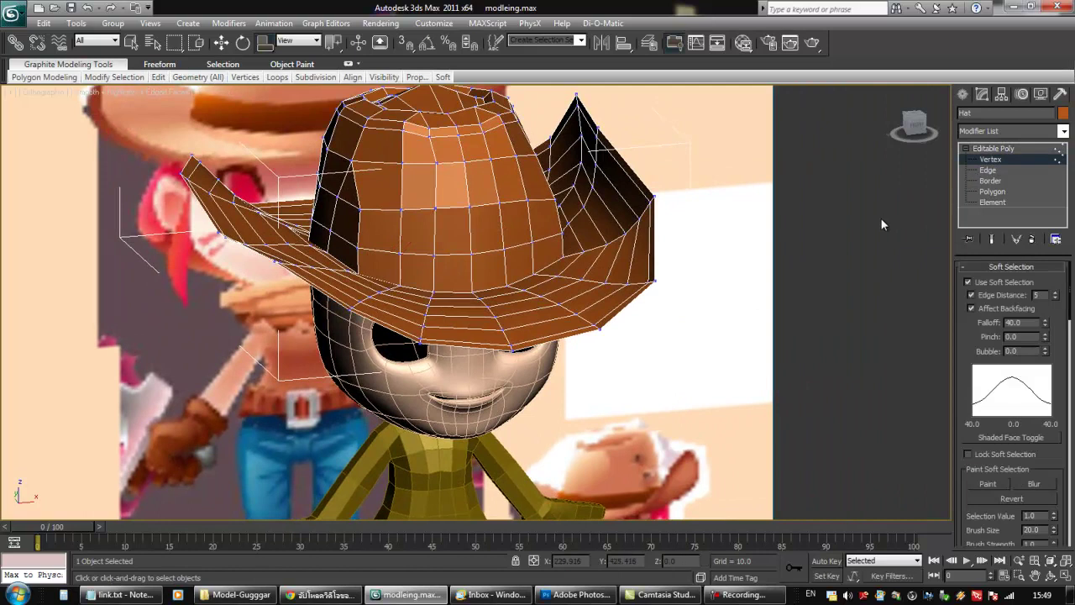
{"action": "middle_click_drag", "start_coordinate": [662, 253], "coordinate": [681, 269], "text": "alt"}
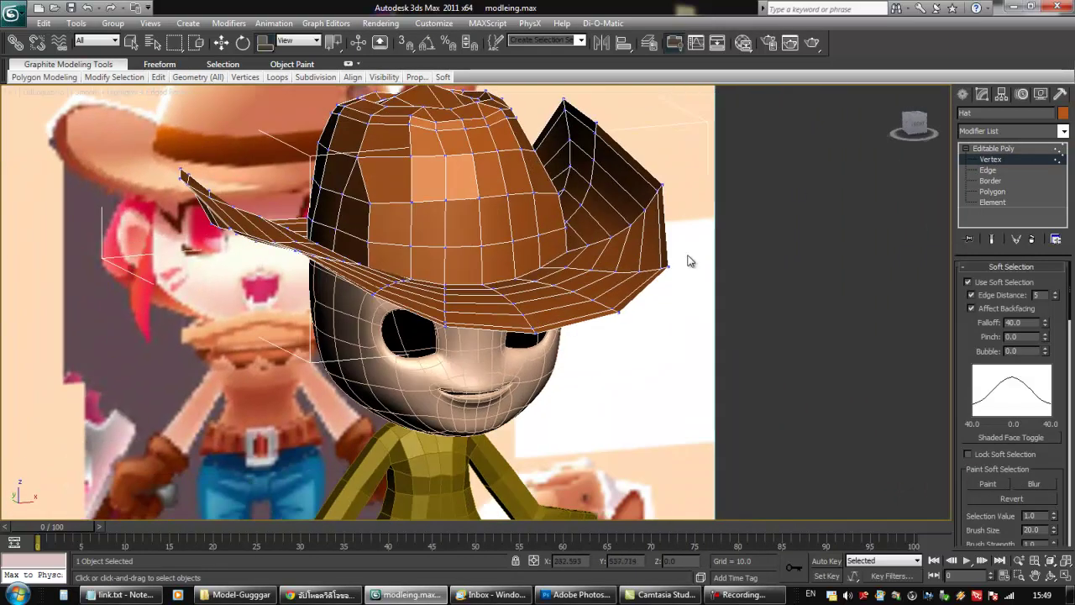
Turn off soft selection for the hat and return it to object level
{"action": "left_click", "coordinate": [992, 195]}
{"action": "middle_click_drag", "start_coordinate": [753, 210], "coordinate": [721, 257], "text": "alt"}
{"action": "left_click", "coordinate": [711, 205]}
{"action": "left_click", "coordinate": [968, 283]}
{"action": "scroll", "coordinate": [702, 286], "scroll_direction": "down", "scroll_amount": 2}
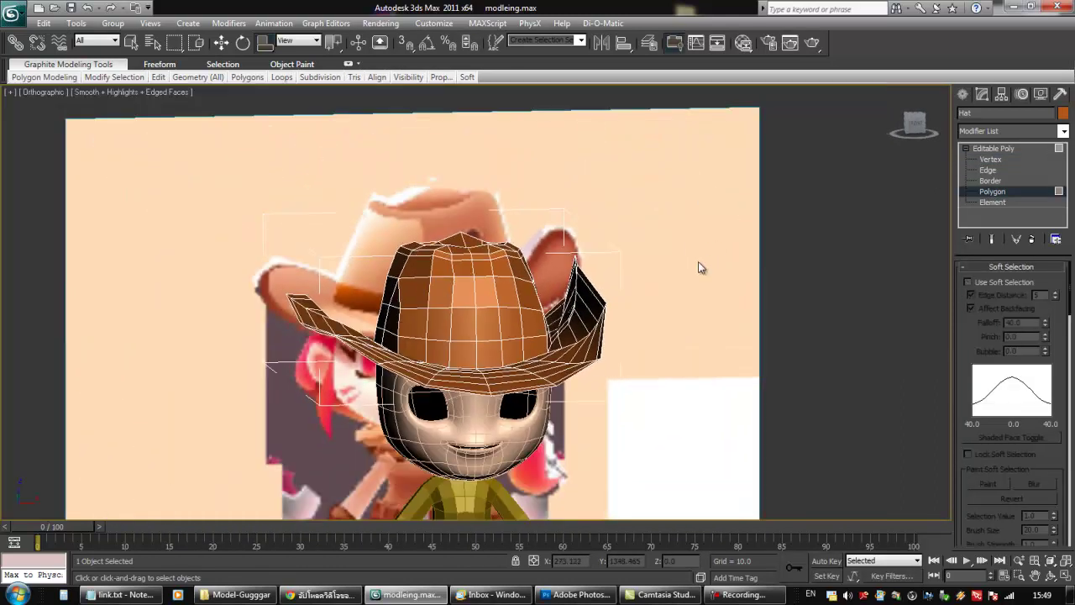
{"action": "left_click_drag", "start_coordinate": [476, 329], "coordinate": [263, 439]}
{"action": "middle_click_drag", "start_coordinate": [378, 436], "coordinate": [549, 349], "text": "alt"}
{"action": "left_click_drag", "start_coordinate": [966, 376], "coordinate": [965, 372]}
{"action": "left_click", "coordinate": [981, 149]}
{"action": "left_click", "coordinate": [965, 149]}
{"action": "middle_click_drag", "start_coordinate": [790, 247], "coordinate": [768, 297], "text": "alt"}
{"action": "left_click", "coordinate": [768, 296]}
{"action": "left_click", "coordinate": [576, 255]}
{"action": "middle_click_drag", "start_coordinate": [578, 257], "coordinate": [591, 232], "text": "alt"}
Apply a Shell modifier to the hat
{"action": "left_click", "coordinate": [1063, 132]}
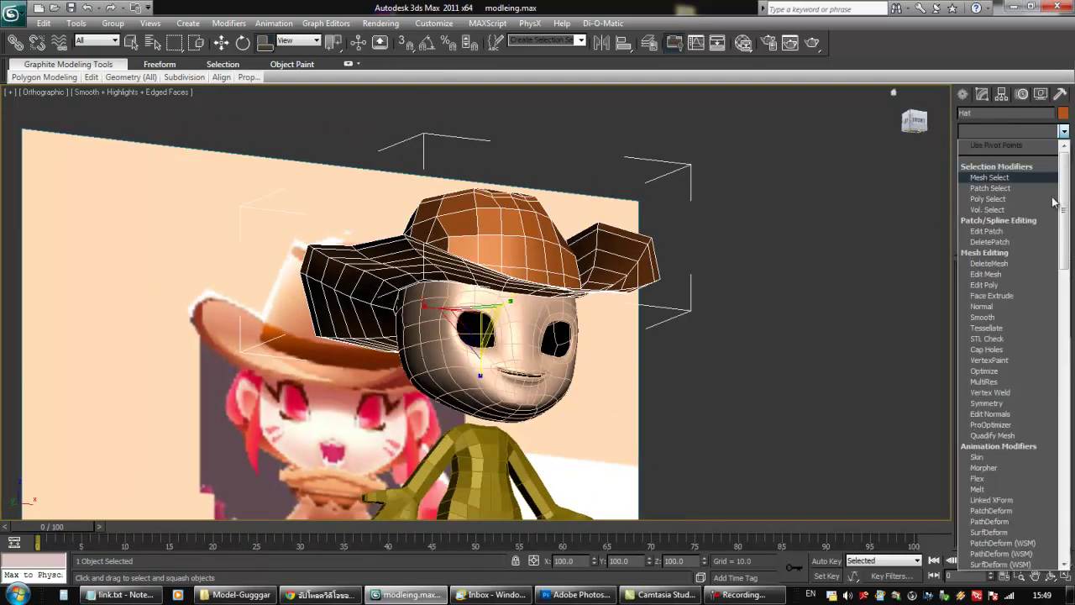
{"action": "left_click_drag", "start_coordinate": [1064, 232], "coordinate": [1071, 418]}
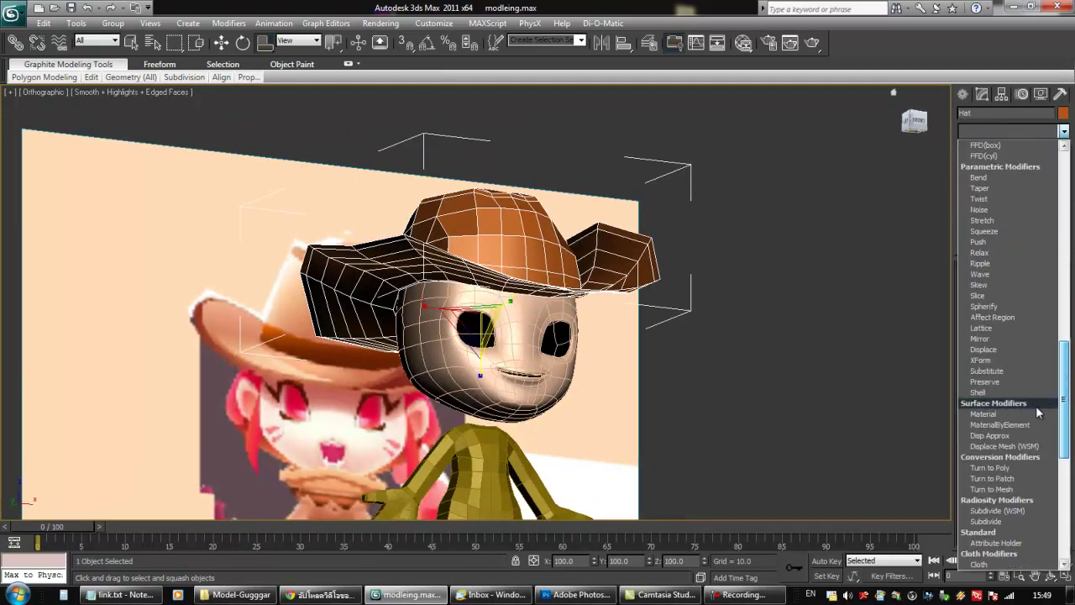
{"action": "left_click", "coordinate": [977, 392]}
{"action": "middle_click_drag", "start_coordinate": [905, 287], "coordinate": [800, 253], "text": "alt"}
{"action": "scroll", "coordinate": [784, 263], "scroll_direction": "up", "scroll_amount": 2}
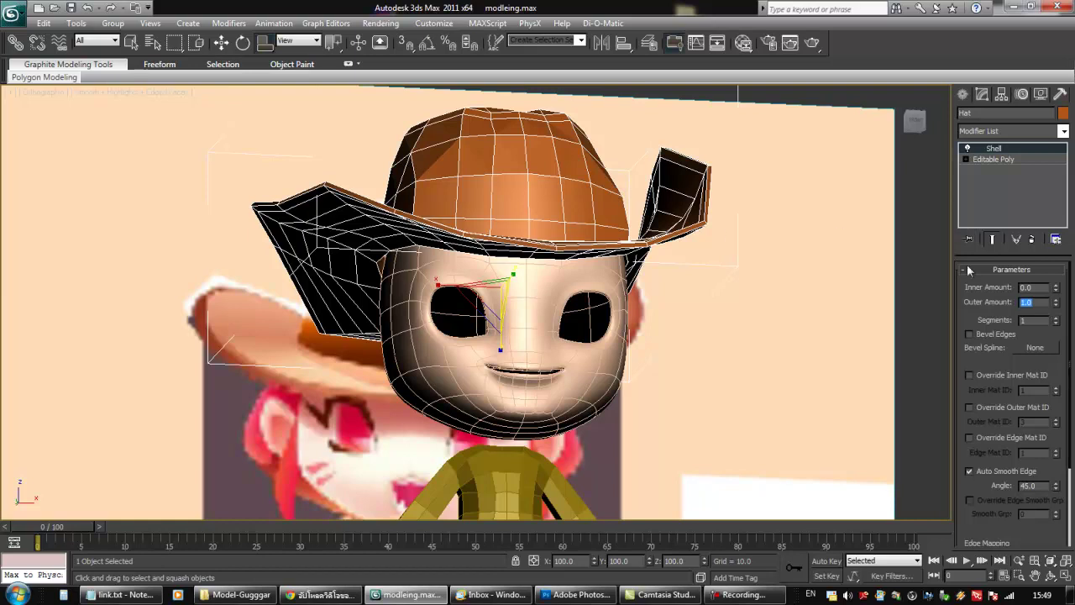
Set the Shell's outer amount to 0 and its inner amount to 1
{"action": "type", "text": "0"}
{"action": "left_click_drag", "start_coordinate": [1038, 288], "coordinate": [1002, 288]}
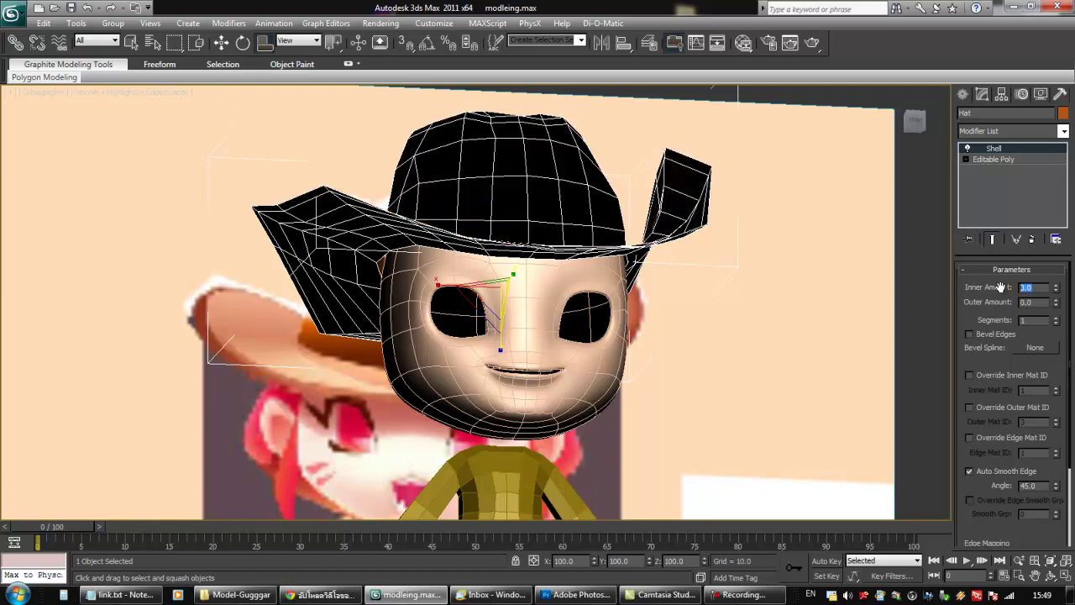
{"action": "type", "text": ".2"}
{"action": "key", "text": "Return"}
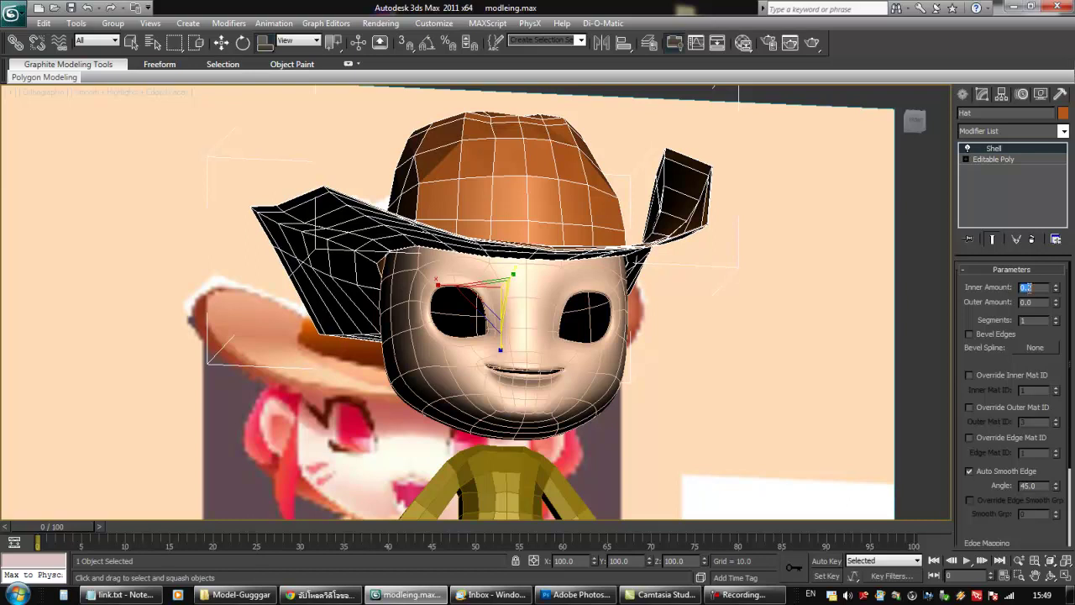
{"action": "type", "text": "5"}
{"action": "key", "text": "Return"}
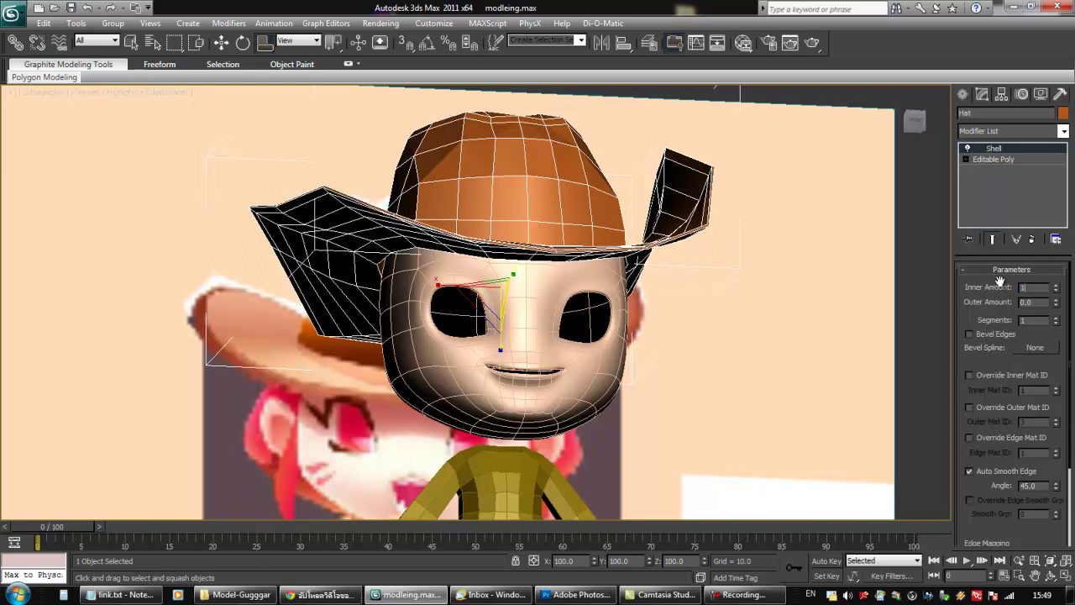
{"action": "key", "text": "Return"}
Hide all unselected objects so that only the hat is shown
{"action": "middle_click_drag", "start_coordinate": [553, 284], "coordinate": [707, 323], "text": "alt"}
{"action": "right_click", "coordinate": [539, 228]}
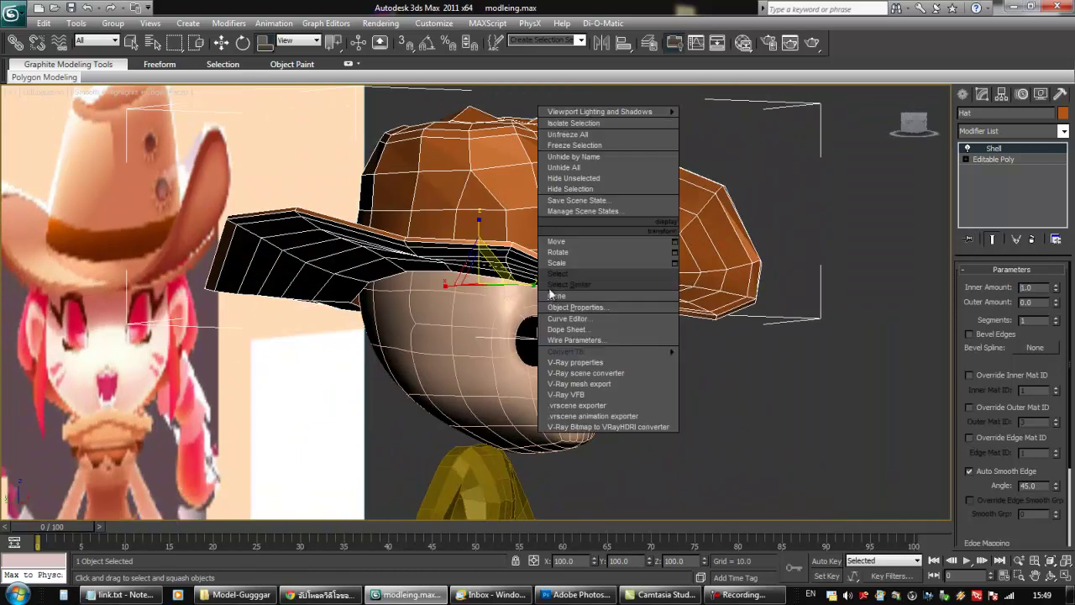
{"action": "left_click", "coordinate": [574, 178]}
{"action": "middle_click_drag", "start_coordinate": [574, 195], "coordinate": [491, 169], "text": "alt"}
{"action": "left_click", "coordinate": [221, 42]}
{"action": "middle_click_drag", "start_coordinate": [363, 189], "coordinate": [519, 295], "text": "alt"}
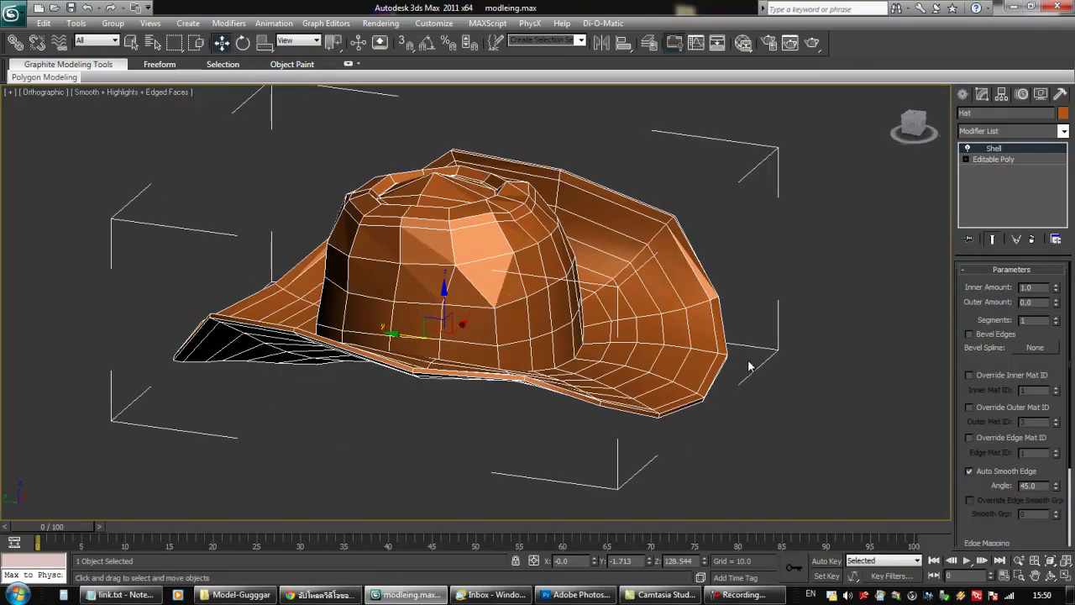
Collapse the shelled hat by converting it to an Editable Poly
{"action": "middle_click_drag", "start_coordinate": [693, 312], "coordinate": [358, 266], "text": "alt"}
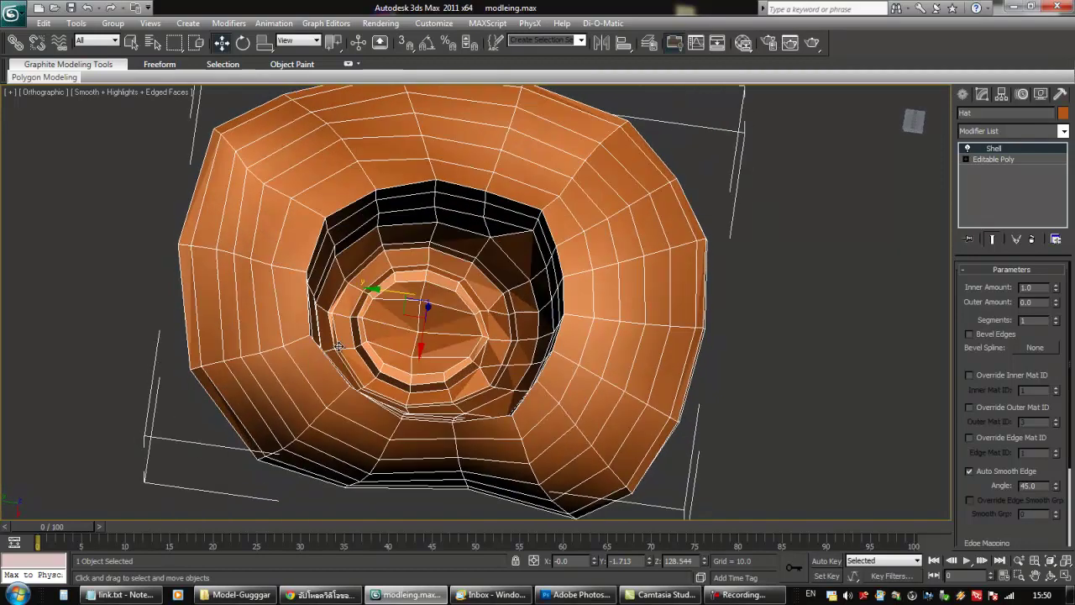
{"action": "middle_click_drag", "start_coordinate": [473, 232], "coordinate": [584, 298], "text": "alt"}
{"action": "scroll", "coordinate": [546, 309], "scroll_direction": "down", "scroll_amount": 2}
{"action": "scroll", "coordinate": [546, 309], "scroll_direction": "up", "scroll_amount": 2}
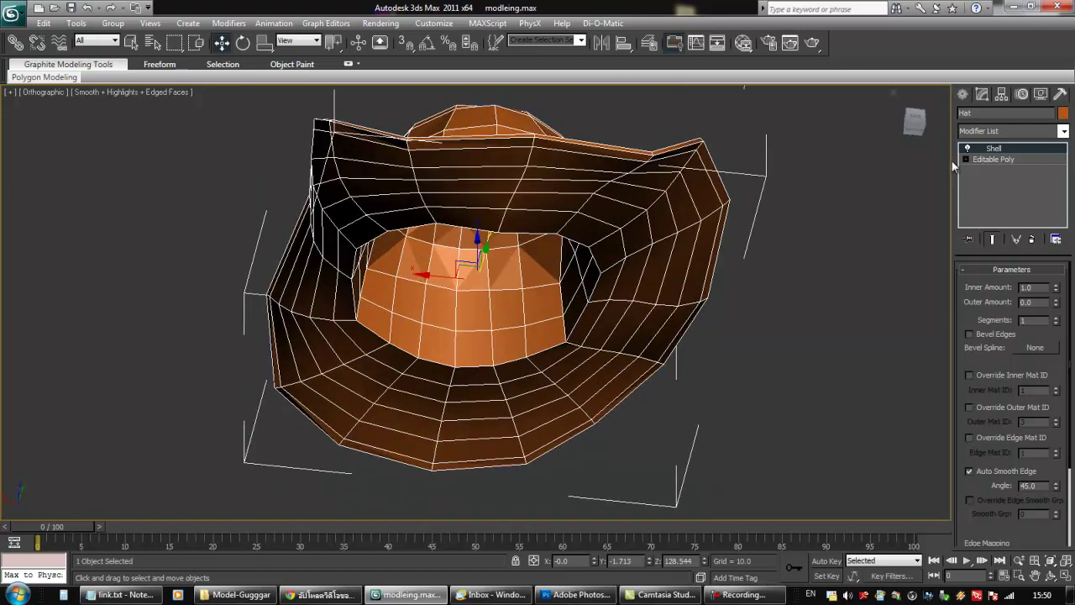
{"action": "right_click", "coordinate": [606, 274]}
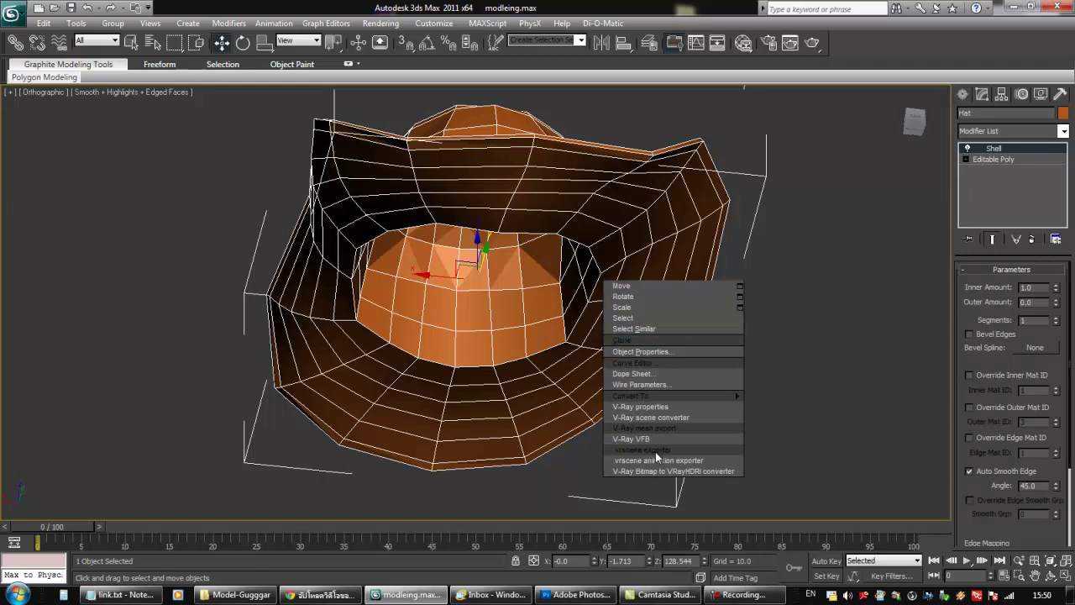
{"action": "mouse_move", "coordinate": [655, 396]}
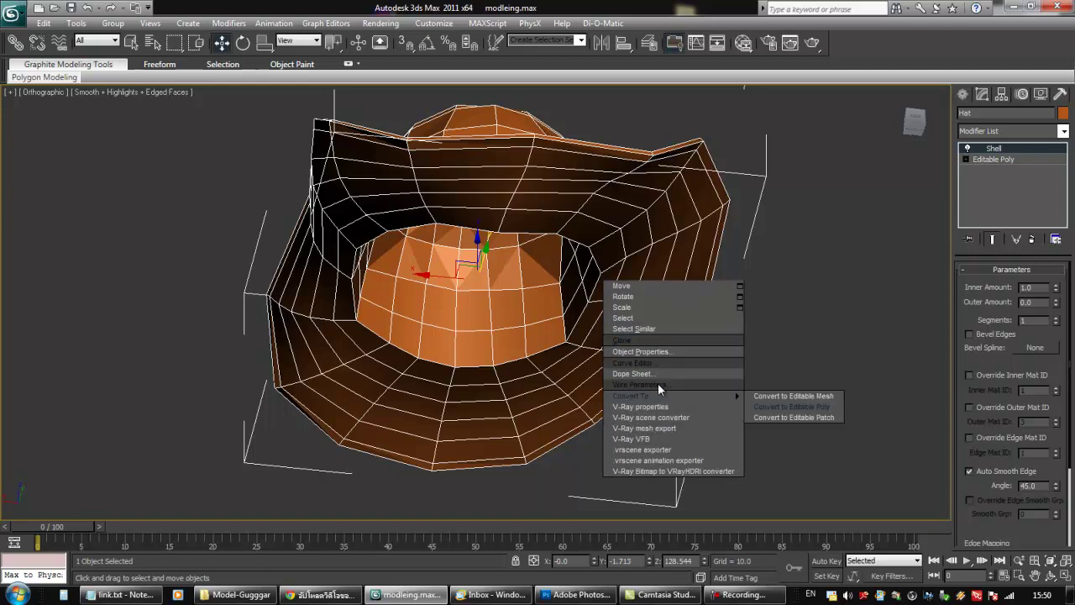
{"action": "left_click", "coordinate": [781, 407]}
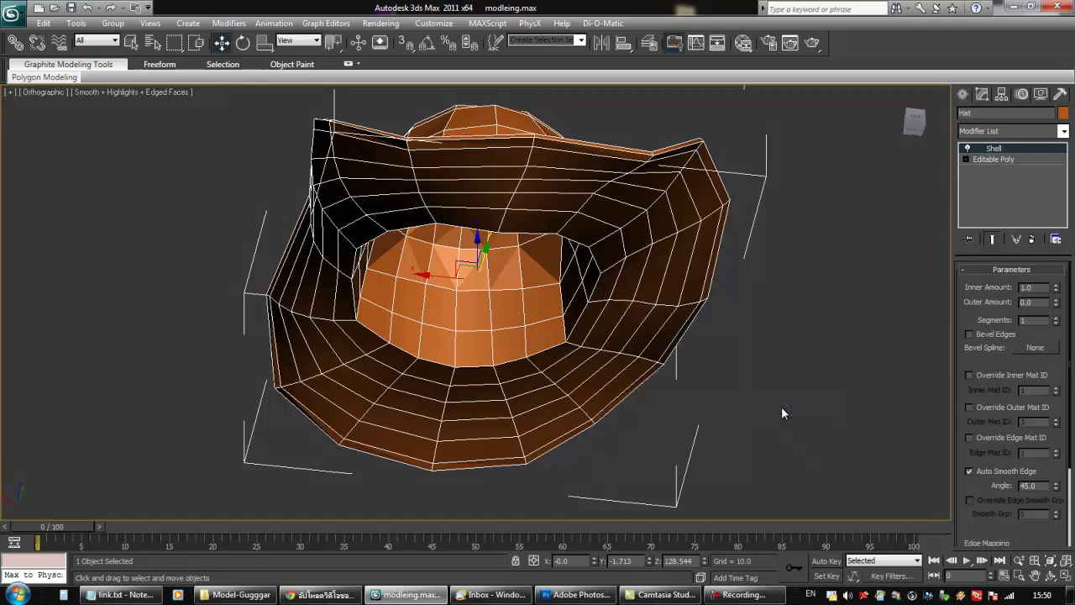
{"action": "right_click", "coordinate": [628, 258]}
{"action": "mouse_move", "coordinate": [688, 379]}
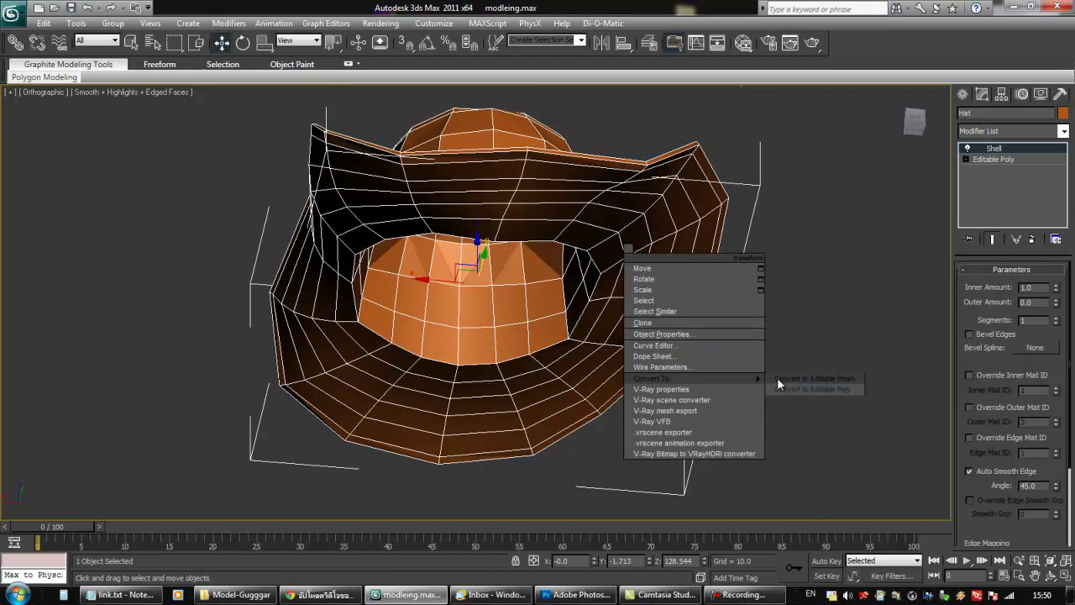
{"action": "left_click", "coordinate": [794, 392]}
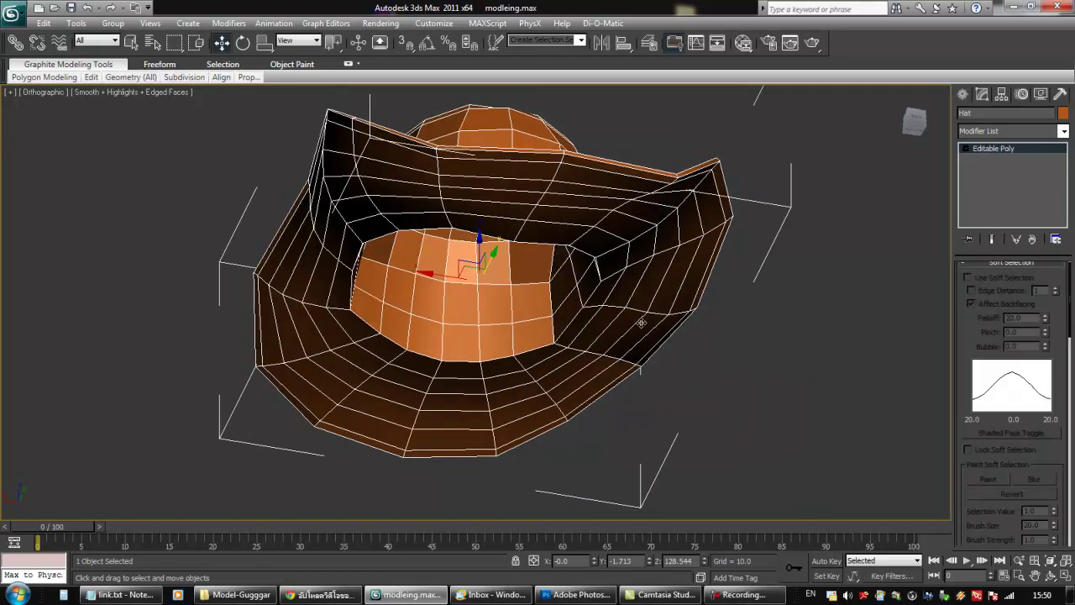
Select one edge on the hat's underside where the inner crown meets the brim, checking it in wireframe
{"action": "left_click", "coordinate": [965, 148]}
{"action": "left_click", "coordinate": [989, 171]}
{"action": "middle_click_drag", "start_coordinate": [647, 272], "coordinate": [581, 383], "text": "alt"}
{"action": "left_click", "coordinate": [579, 298]}
{"action": "key", "text": "F3"}
{"action": "mouse_move", "coordinate": [582, 336]}
{"action": "middle_mouse_down"}
{"action": "mouse_move", "coordinate": [546, 339]}
{"action": "mouse_move", "coordinate": [613, 357]}
{"action": "middle_mouse_up"}
{"action": "scroll", "coordinate": [546, 339], "scroll_direction": "up", "scroll_amount": 2}
{"action": "middle_click_drag", "start_coordinate": [613, 314], "coordinate": [558, 323], "text": "alt"}
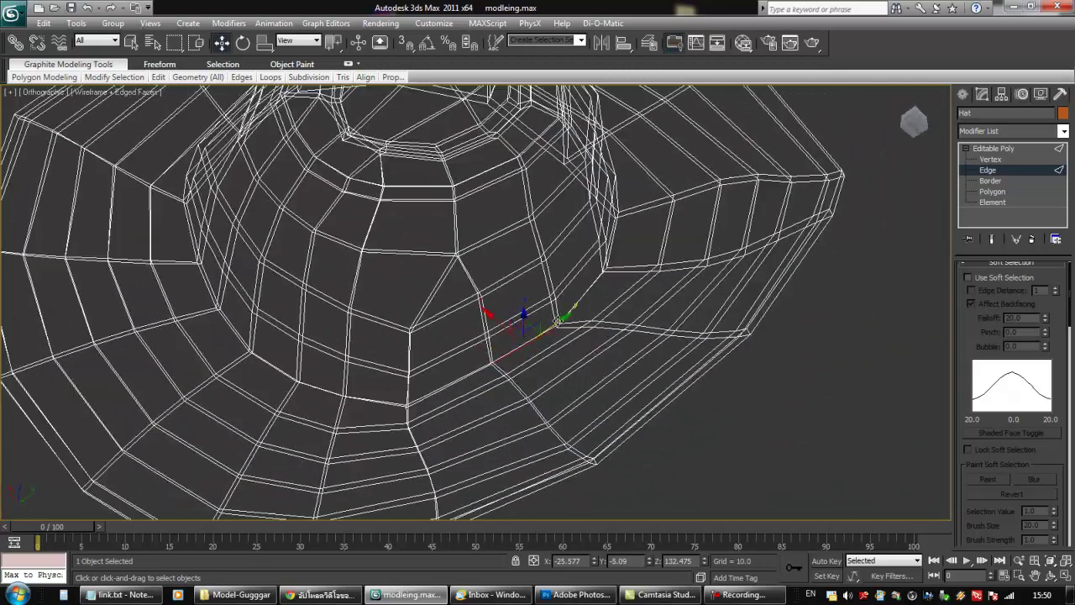
{"action": "key", "text": "F3"}
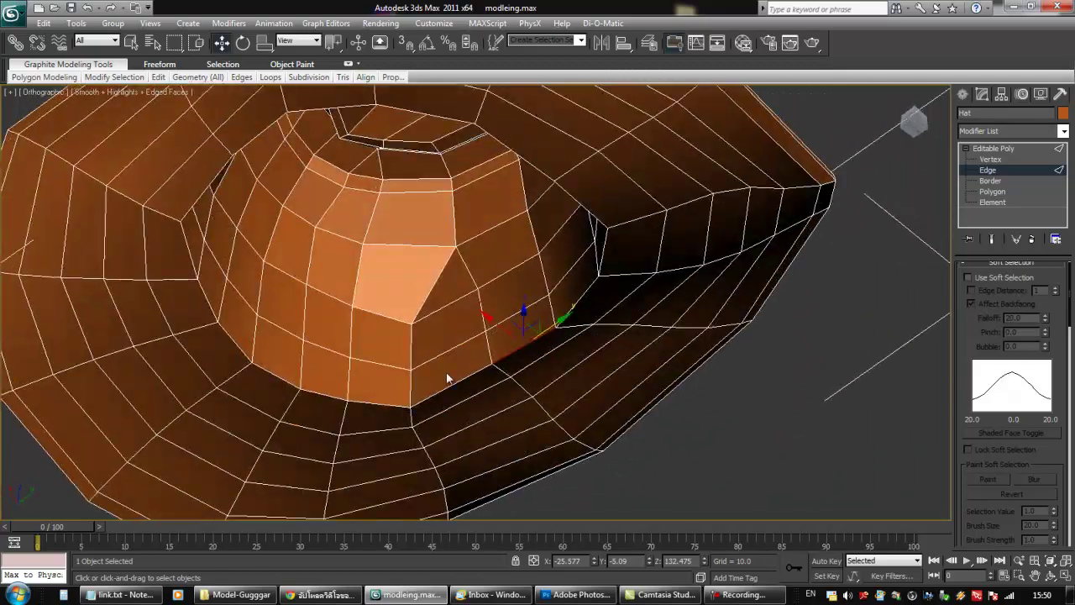
Collapse the soft selection settings and expand the edge selection to the full loop around the crown opening
{"action": "left_click_drag", "start_coordinate": [967, 334], "coordinate": [1030, 293]}
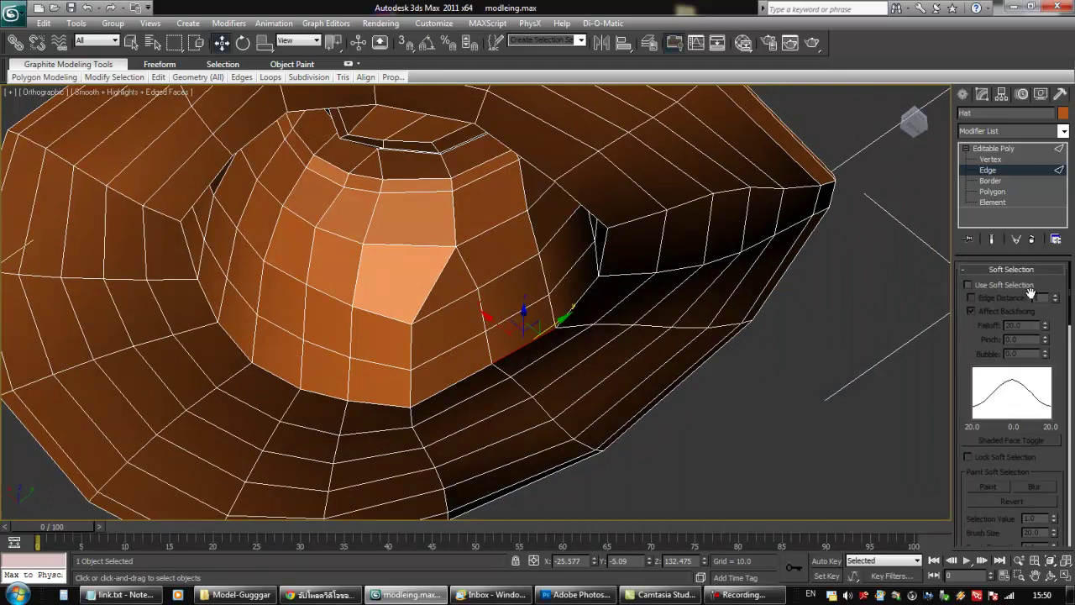
{"action": "left_click", "coordinate": [981, 271]}
{"action": "left_click", "coordinate": [1033, 370]}
{"action": "middle_click_drag", "start_coordinate": [635, 283], "coordinate": [428, 225], "text": "alt"}
{"action": "scroll", "coordinate": [627, 323], "scroll_direction": "down", "scroll_amount": 5}
{"action": "middle_click_drag", "start_coordinate": [506, 298], "coordinate": [522, 358], "text": "alt"}
{"action": "scroll", "coordinate": [502, 324], "scroll_direction": "up", "scroll_amount": 4}
{"action": "middle_click_drag", "start_coordinate": [586, 386], "coordinate": [606, 352]}
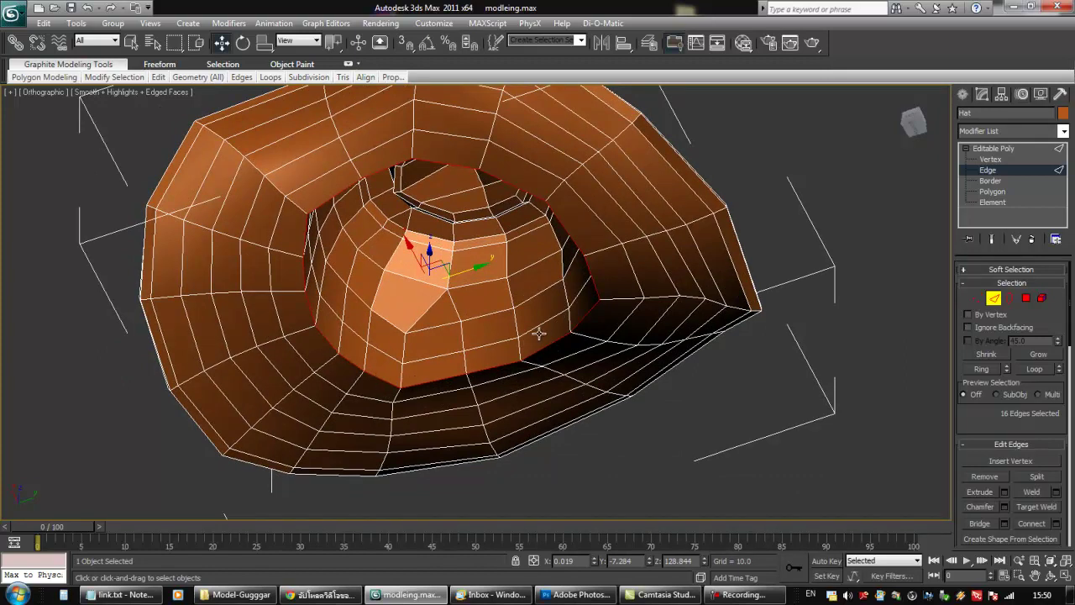
Try deleting the edge loop around the crown opening together with its adjoining faces
{"action": "key", "text": "Delete"}
{"action": "mouse_move", "coordinate": [546, 339]}
{"action": "middle_mouse_down", "text": "alt"}
{"action": "mouse_move", "coordinate": [520, 293]}
{"action": "mouse_move", "coordinate": [523, 271]}
{"action": "mouse_move", "coordinate": [560, 351]}
{"action": "mouse_move", "coordinate": [518, 327]}
{"action": "mouse_move", "coordinate": [483, 382]}
{"action": "mouse_move", "coordinate": [521, 384]}
{"action": "mouse_move", "coordinate": [533, 345]}
{"action": "middle_mouse_up", "text": "alt"}
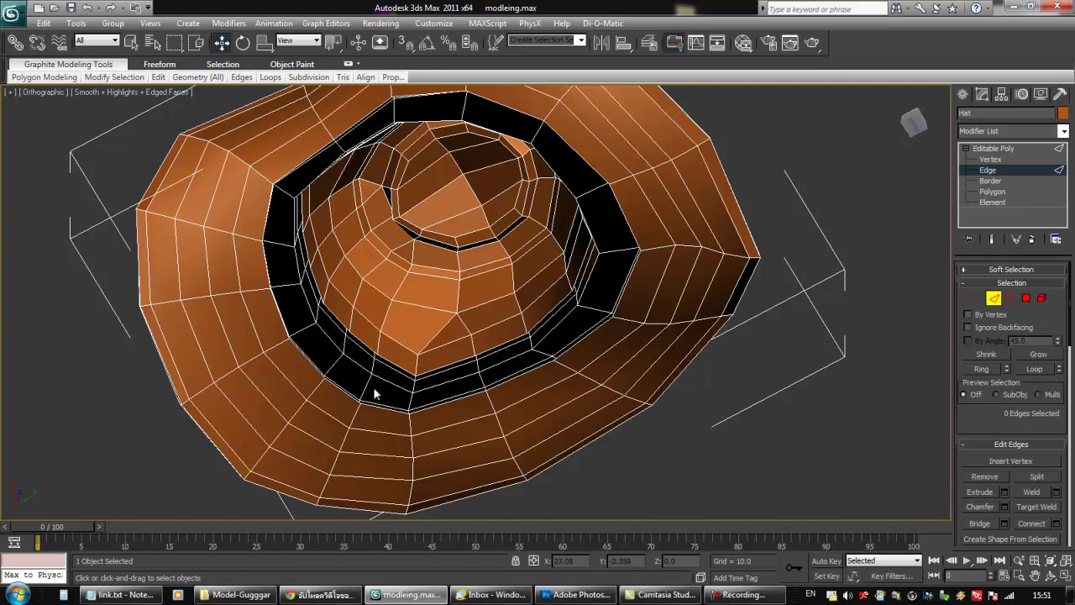
{"action": "middle_click_drag", "start_coordinate": [345, 283], "coordinate": [550, 228], "text": "alt"}
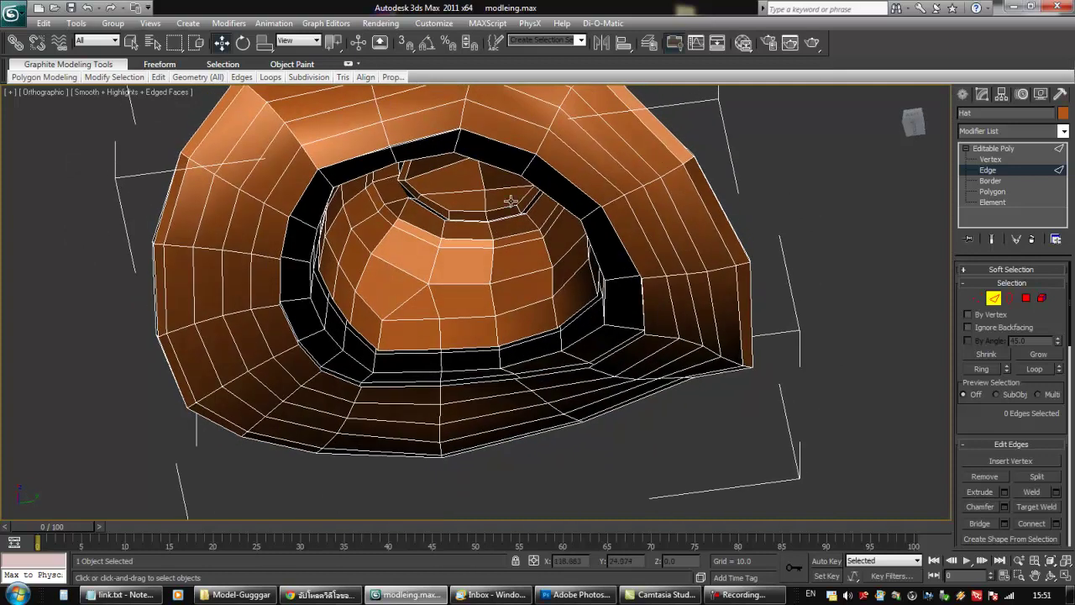
{"action": "middle_click_drag", "start_coordinate": [495, 311], "coordinate": [489, 255], "text": "alt"}
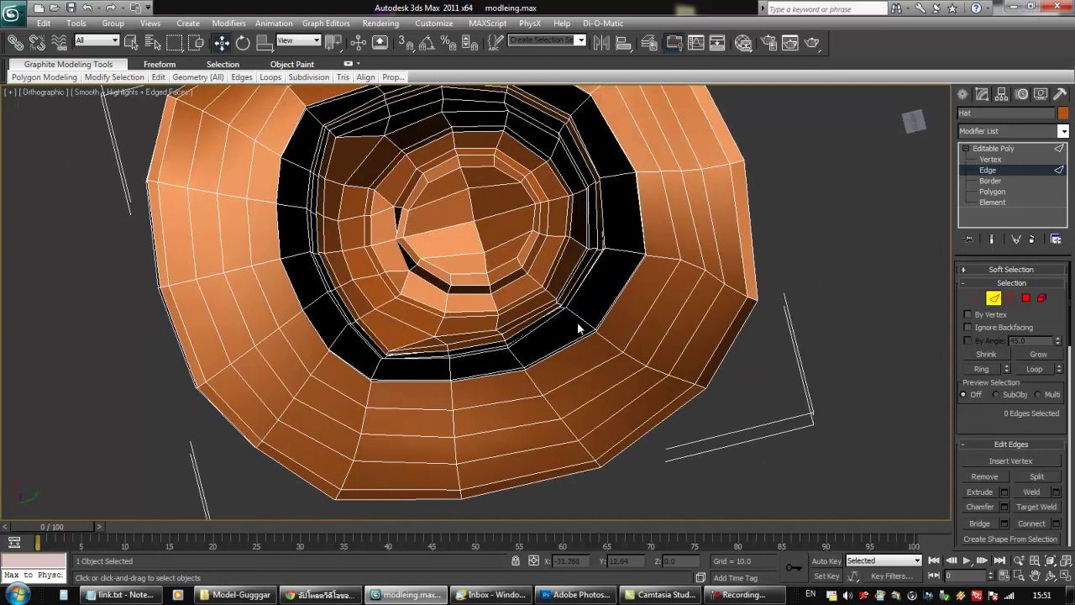
{"action": "middle_click_drag", "start_coordinate": [565, 328], "coordinate": [572, 355], "text": "alt"}
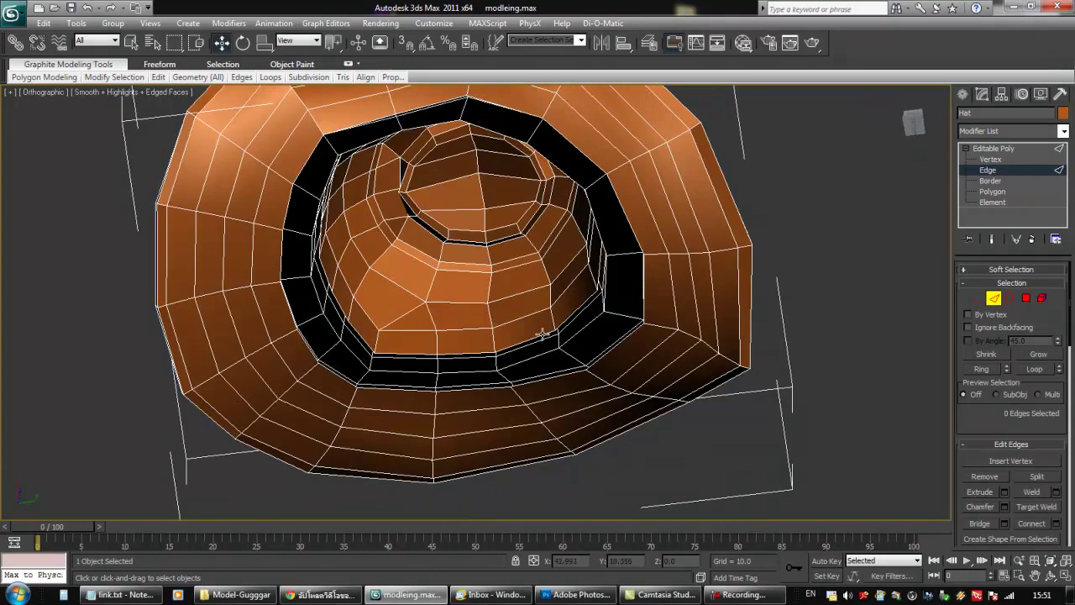
{"action": "key", "text": "ctrl+z"}
Select the edge loop inside the crown just above the opening and delete it with its adjoining faces
{"action": "middle_click_drag", "start_coordinate": [596, 370], "coordinate": [585, 368], "text": "alt"}
{"action": "left_click", "coordinate": [1028, 368]}
{"action": "middle_click_drag", "start_coordinate": [620, 332], "coordinate": [557, 327], "text": "alt"}
{"action": "key", "text": "Delete"}
{"action": "scroll", "coordinate": [640, 341], "scroll_direction": "down", "scroll_amount": 4}
{"action": "scroll", "coordinate": [563, 329], "scroll_direction": "up", "scroll_amount": 5}
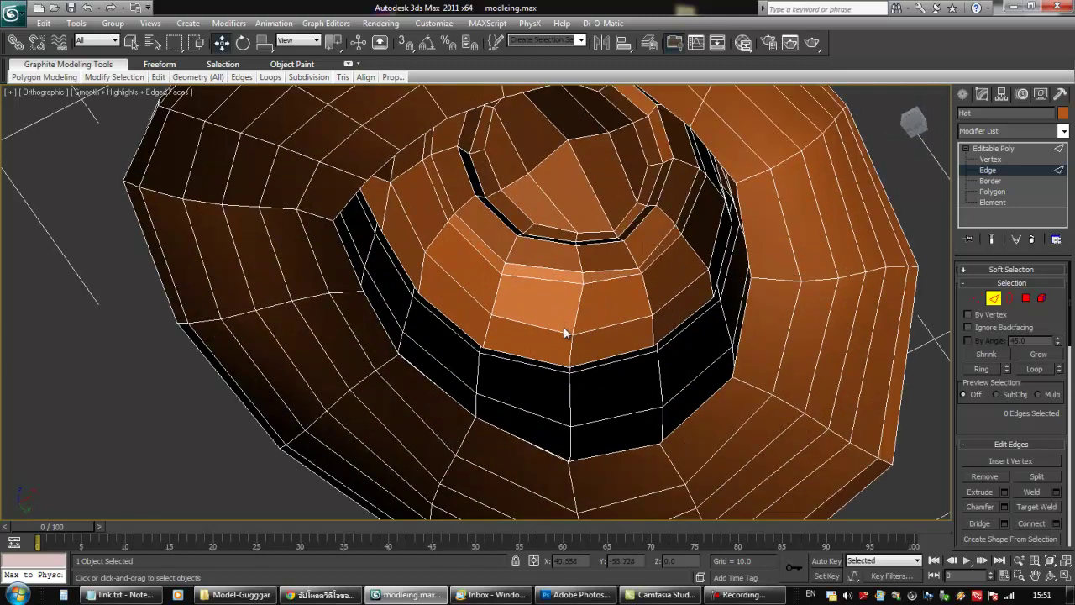
Check at element level whether the inner crown and the outer hat are separate pieces by selecting each in turn
{"action": "middle_click_drag", "start_coordinate": [658, 363], "coordinate": [591, 383], "text": "alt"}
{"action": "scroll", "coordinate": [662, 346], "scroll_direction": "down", "scroll_amount": 3}
{"action": "scroll", "coordinate": [591, 383], "scroll_direction": "down", "scroll_amount": 3}
{"action": "middle_click_drag", "start_coordinate": [498, 298], "coordinate": [518, 351], "text": "alt"}
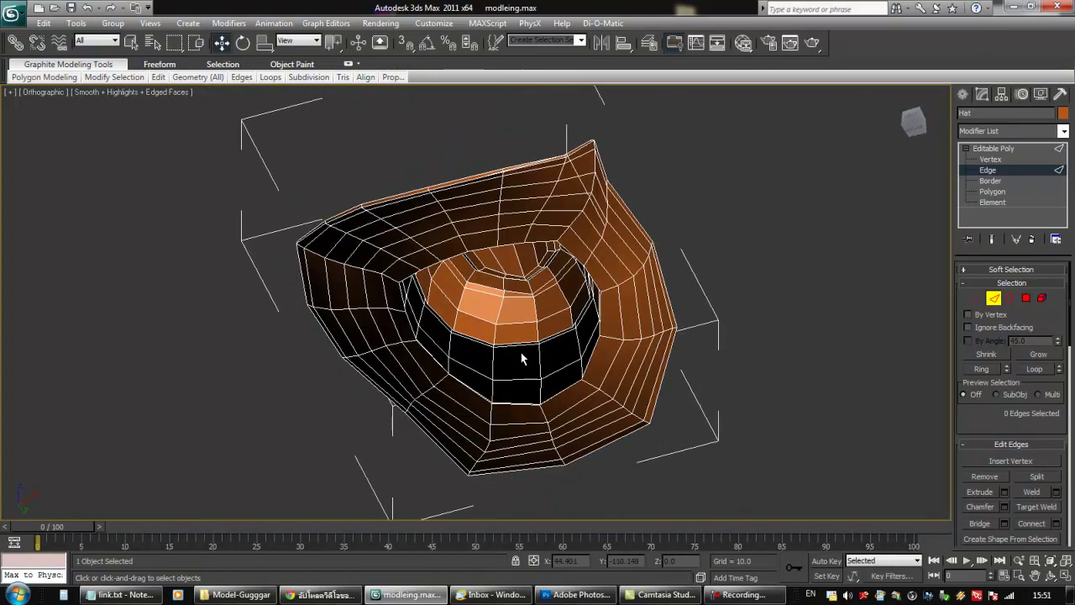
{"action": "middle_click_drag", "start_coordinate": [578, 267], "coordinate": [466, 335], "text": "alt"}
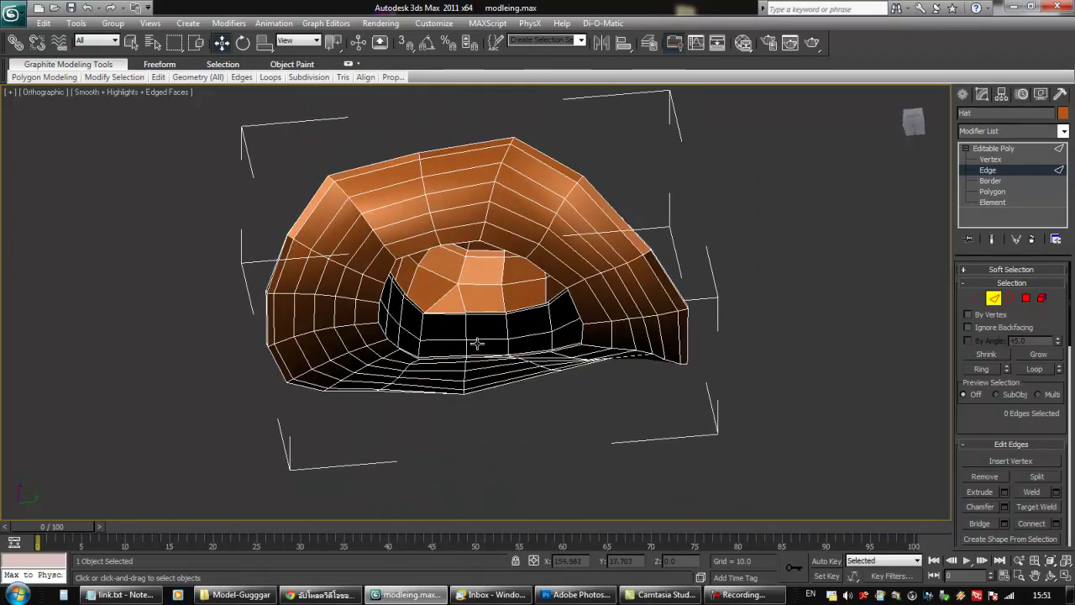
{"action": "middle_click_drag", "start_coordinate": [481, 286], "coordinate": [554, 357], "text": "alt"}
{"action": "left_click", "coordinate": [988, 201]}
{"action": "left_click", "coordinate": [535, 303]}
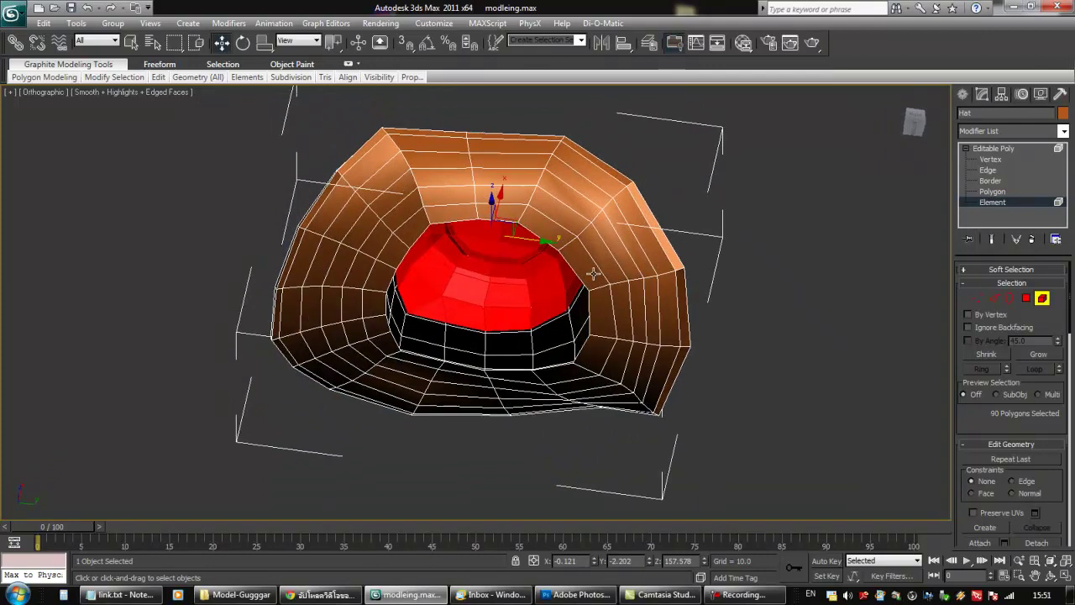
{"action": "left_click", "coordinate": [613, 262]}
{"action": "mouse_move", "coordinate": [614, 263]}
{"action": "middle_mouse_down", "text": "alt"}
{"action": "mouse_move", "coordinate": [612, 276]}
{"action": "mouse_move", "coordinate": [612, 232]}
{"action": "mouse_move", "coordinate": [607, 395]}
{"action": "mouse_move", "coordinate": [611, 284]}
{"action": "middle_mouse_up", "text": "alt"}
{"action": "middle_click_drag", "start_coordinate": [407, 341], "coordinate": [646, 250], "text": "alt"}
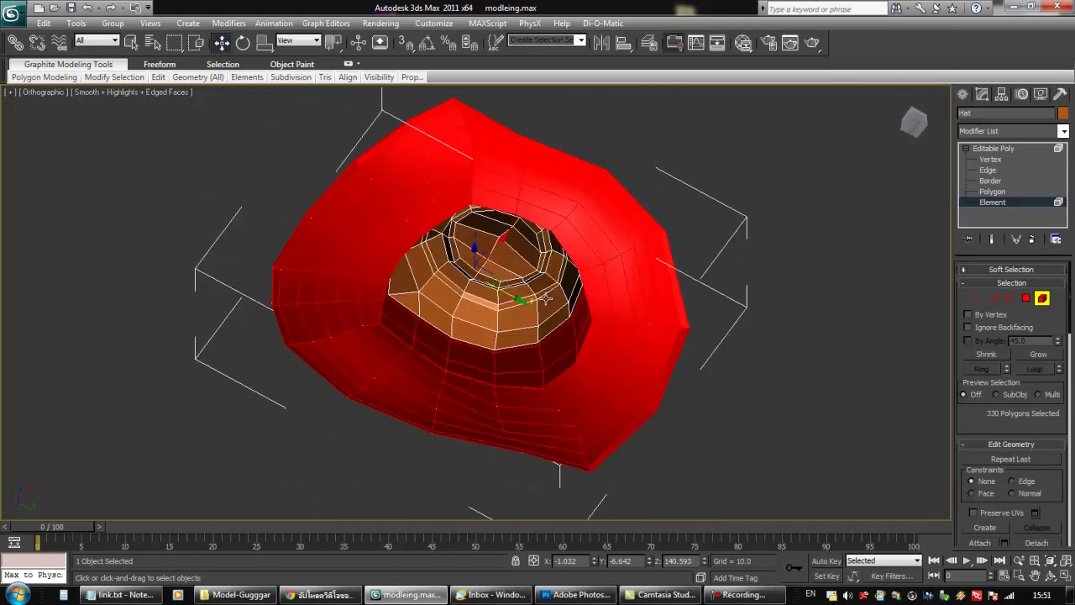
Select the detached inner crown element, delete it, and return to object level
{"action": "left_click", "coordinate": [544, 277]}
{"action": "mouse_move", "coordinate": [527, 312]}
{"action": "middle_mouse_down", "text": "alt"}
{"action": "mouse_move", "coordinate": [524, 281]}
{"action": "mouse_move", "coordinate": [522, 296]}
{"action": "middle_mouse_up", "text": "alt"}
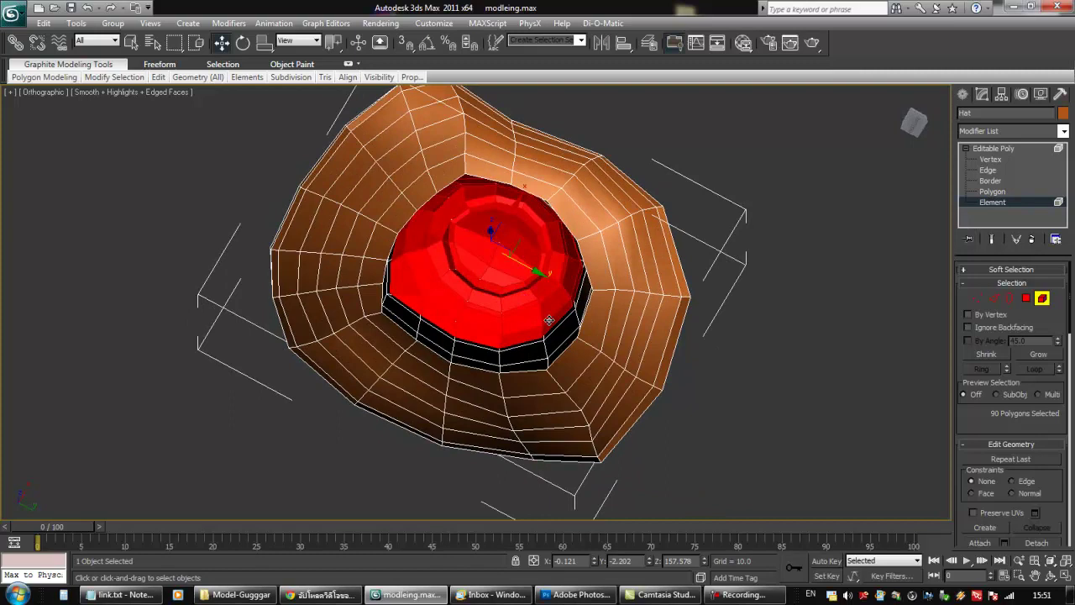
{"action": "middle_click_drag", "start_coordinate": [547, 320], "coordinate": [587, 417], "text": "alt"}
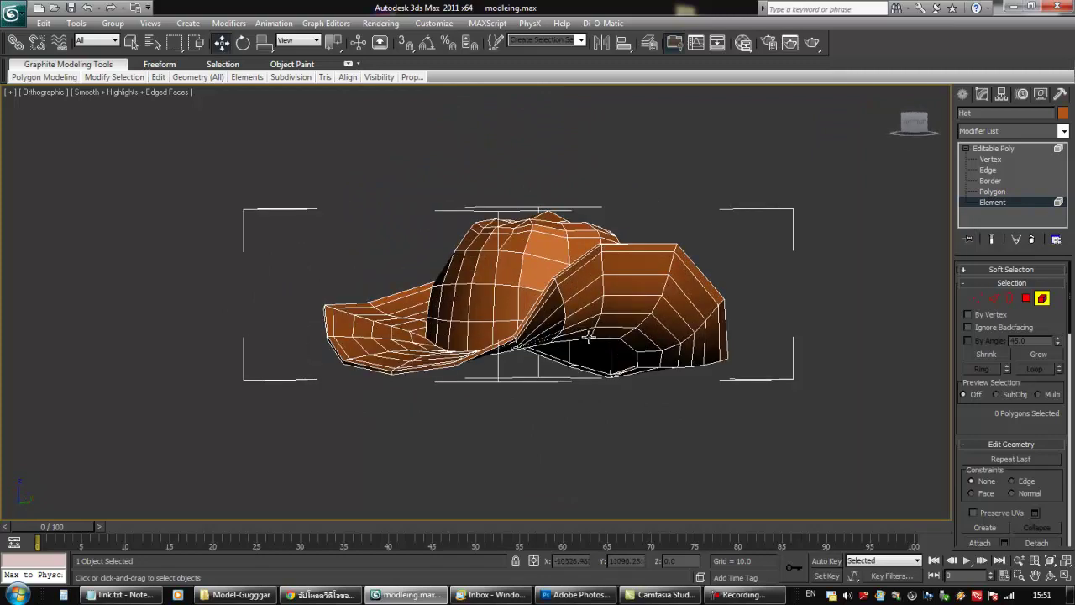
{"action": "middle_click_drag", "start_coordinate": [588, 336], "coordinate": [657, 336], "text": "alt"}
{"action": "left_click", "coordinate": [1042, 301]}
Apply a MeshSmooth modifier to the whole hat
{"action": "middle_click_drag", "start_coordinate": [732, 369], "coordinate": [760, 382], "text": "alt"}
{"action": "scroll", "coordinate": [631, 362], "scroll_direction": "up", "scroll_amount": 3}
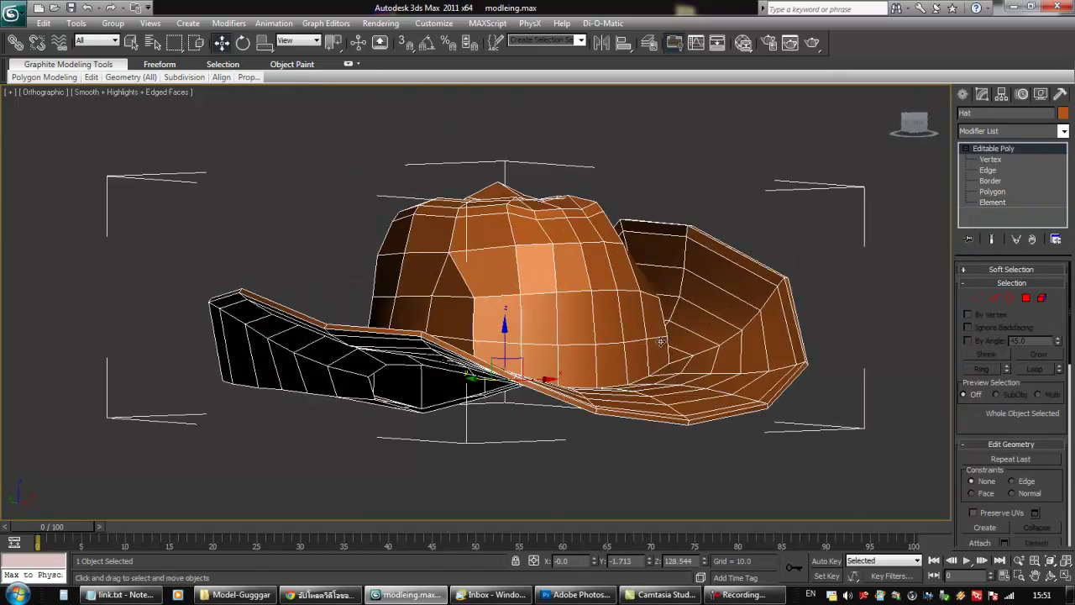
{"action": "left_click", "coordinate": [1063, 131]}
{"action": "scroll", "coordinate": [1041, 345], "scroll_direction": "down", "scroll_amount": 8}
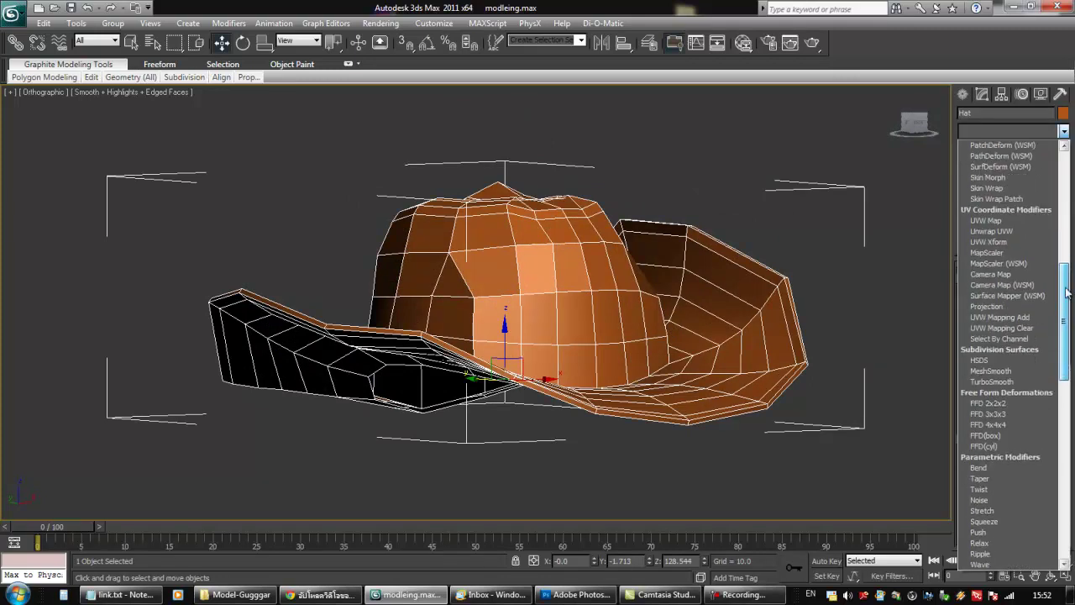
{"action": "left_click", "coordinate": [1016, 347]}
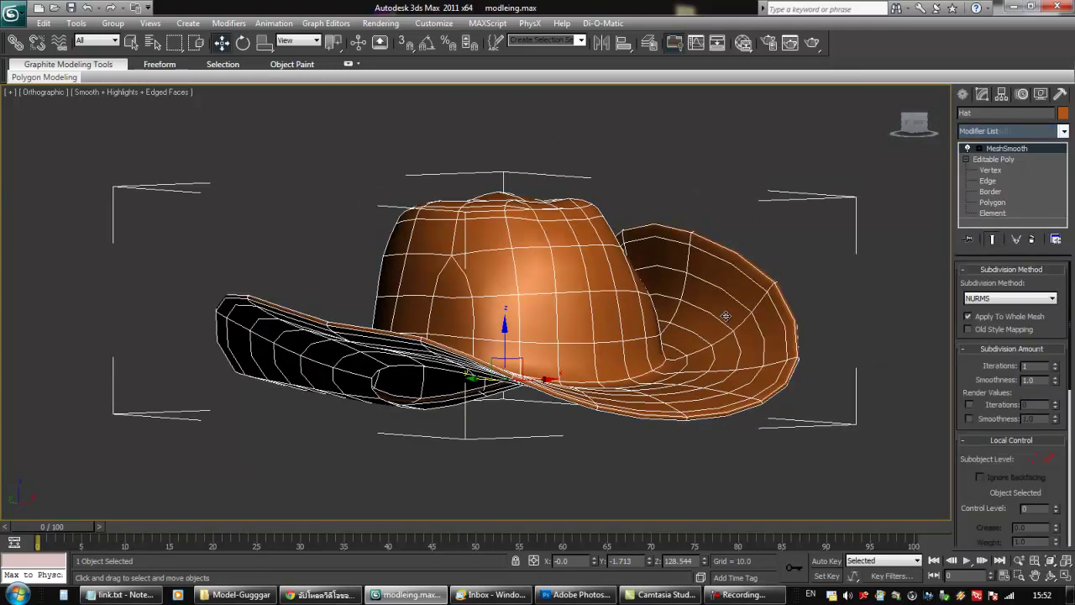
Set the hat's MeshSmooth iterations to 3 and inspect the smoothed crown and brim
{"action": "left_click", "coordinate": [1056, 365]}
{"action": "middle_click_drag", "start_coordinate": [634, 336], "coordinate": [542, 314]}
{"action": "middle_click_drag", "start_coordinate": [541, 314], "coordinate": [576, 345], "text": "alt"}
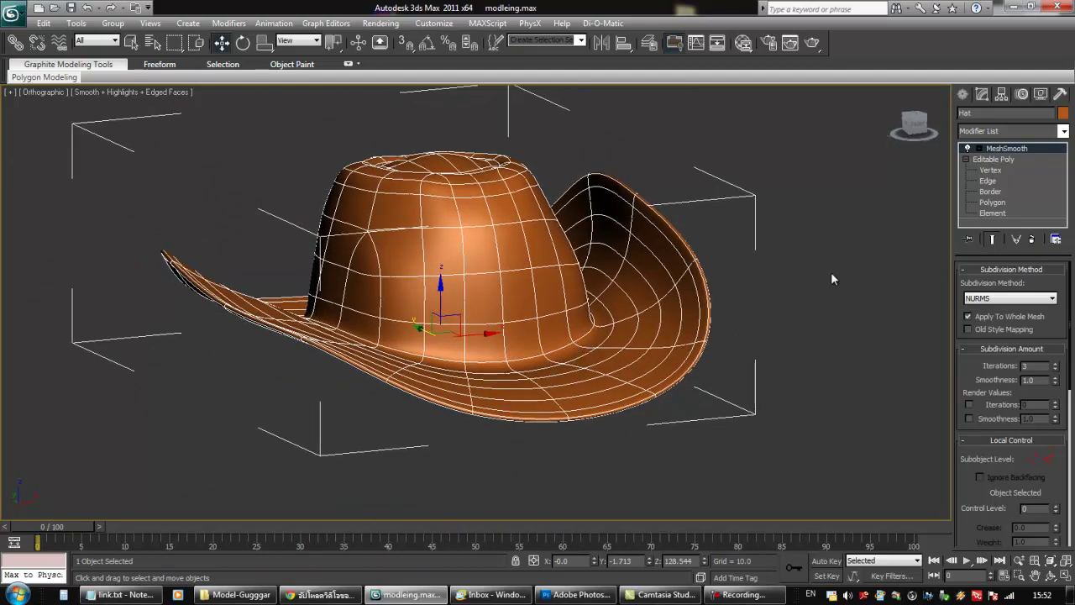